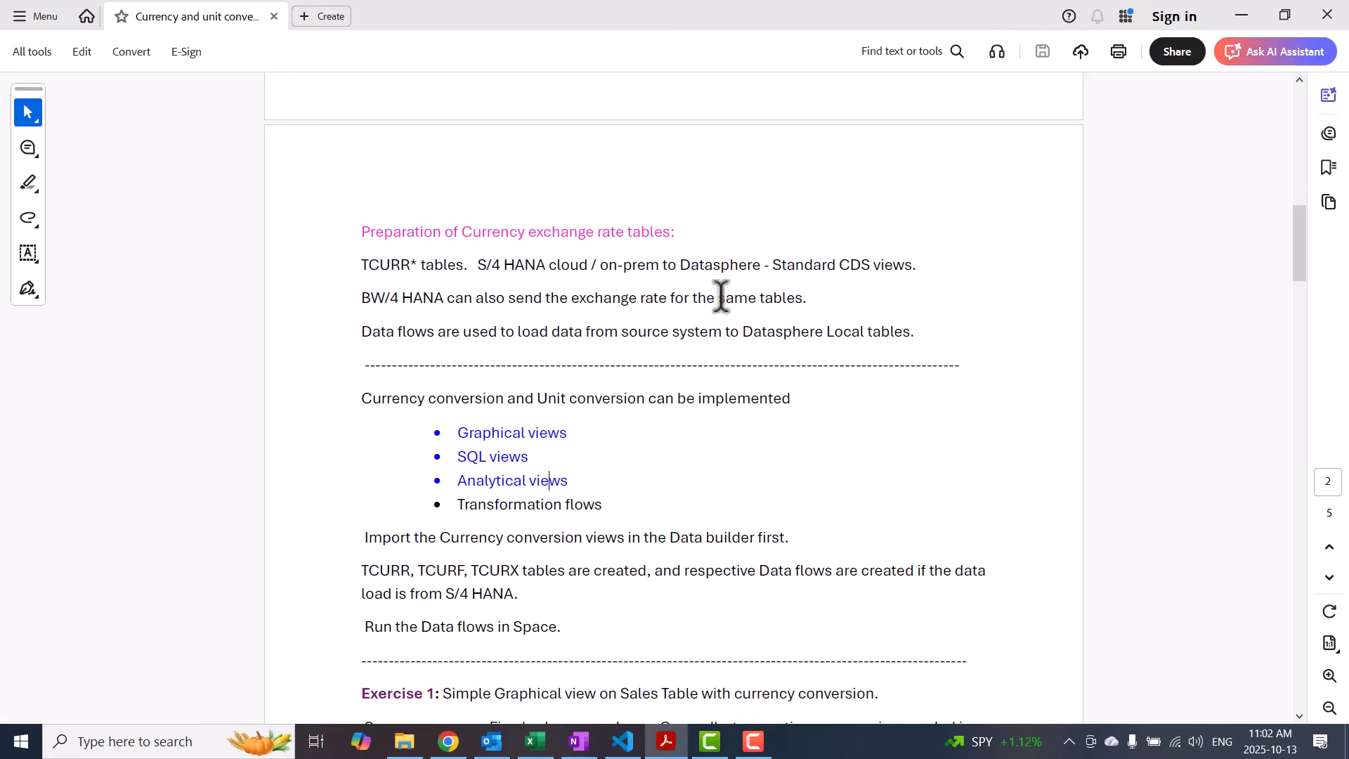
Read the PDF notes on preparing currency exchange rate tables, through to the introduction of Exercise 1
scroll(707, 352, "down", 1)
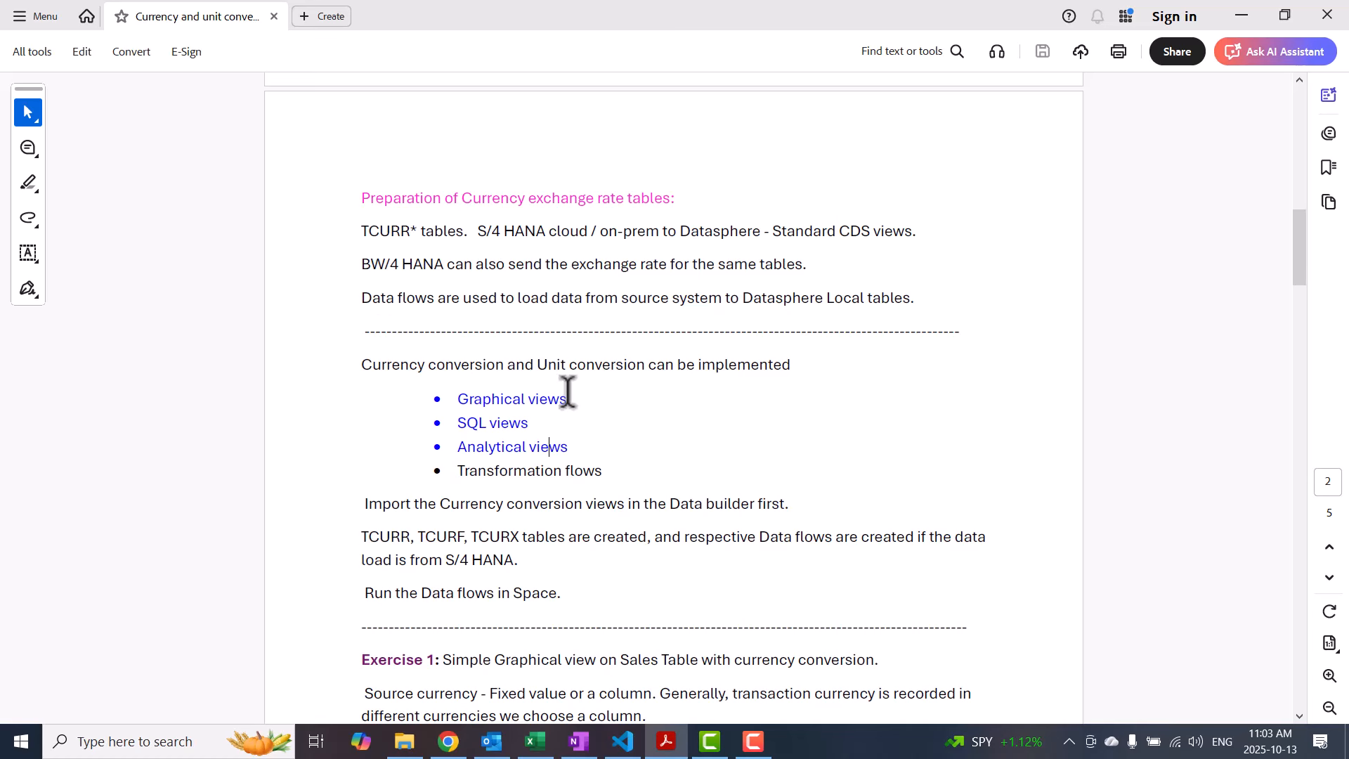
scroll(536, 451, "down", 1)
scroll(531, 439, "down", 1)
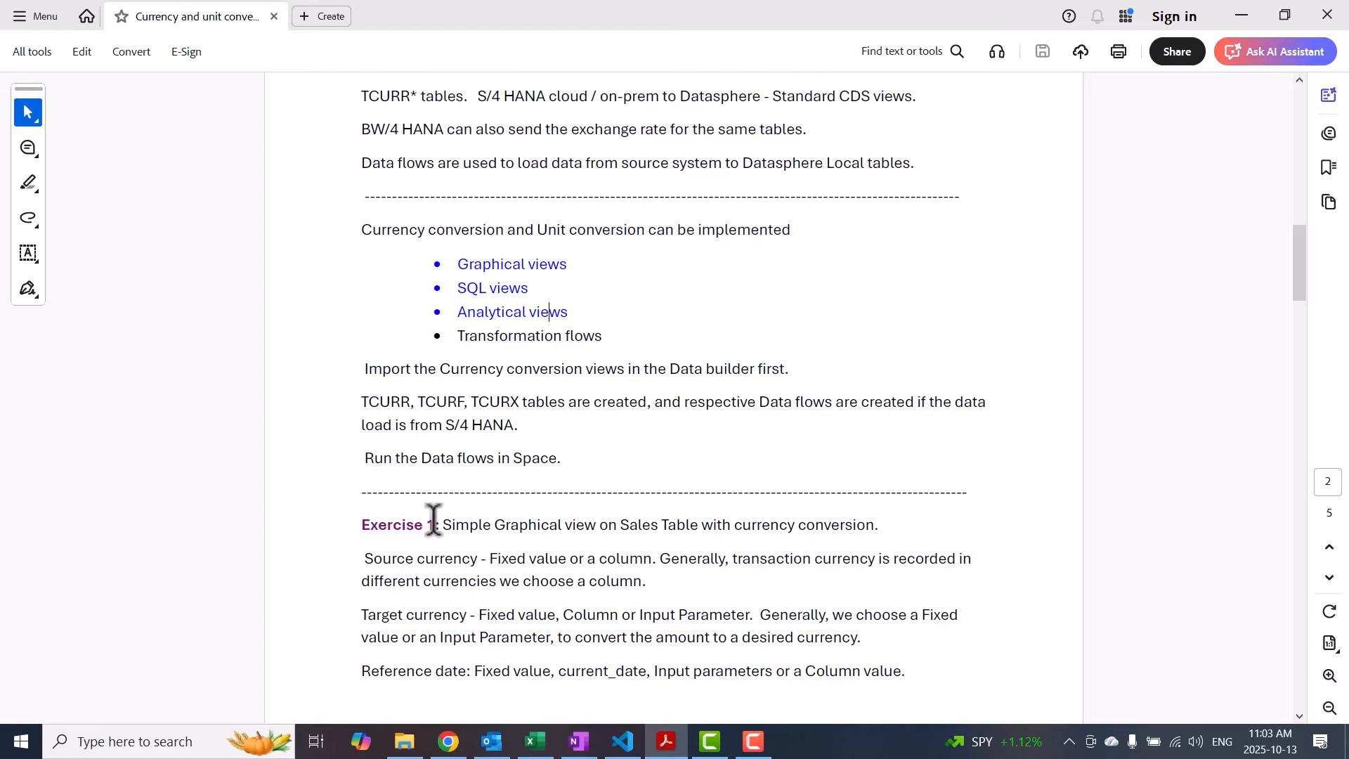
Switch to the SAP Data Builder in the browser and create a folder named Conversions in the IT_CENTRAL space
left_click(455, 749)
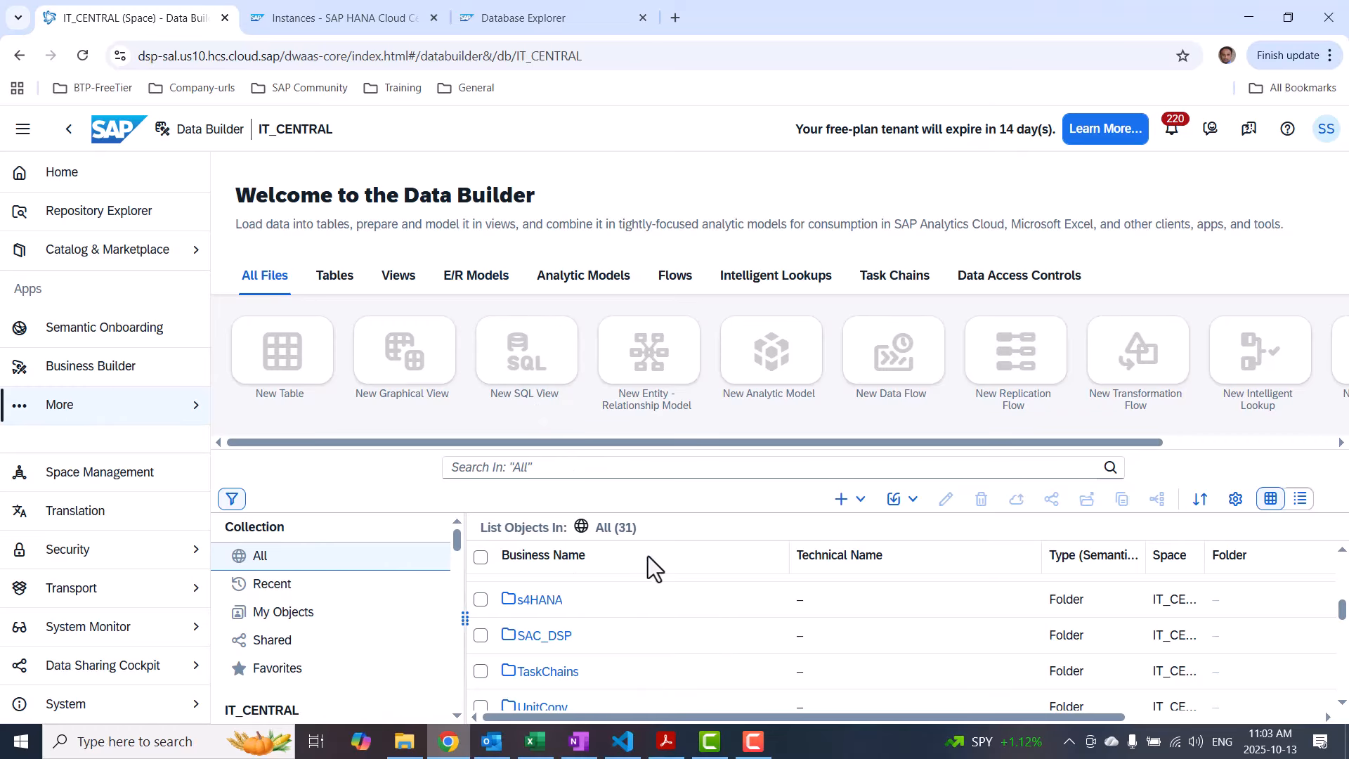
left_click(843, 499)
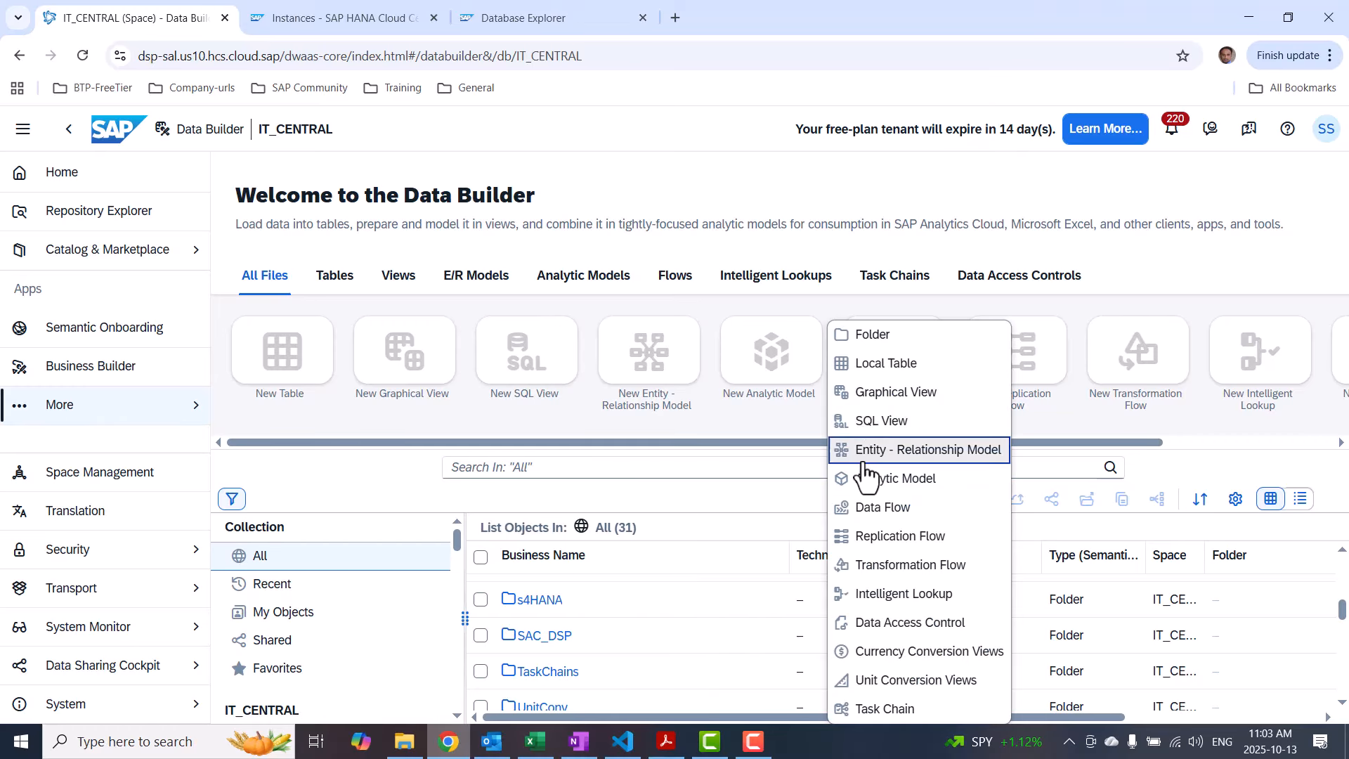
left_click(881, 336)
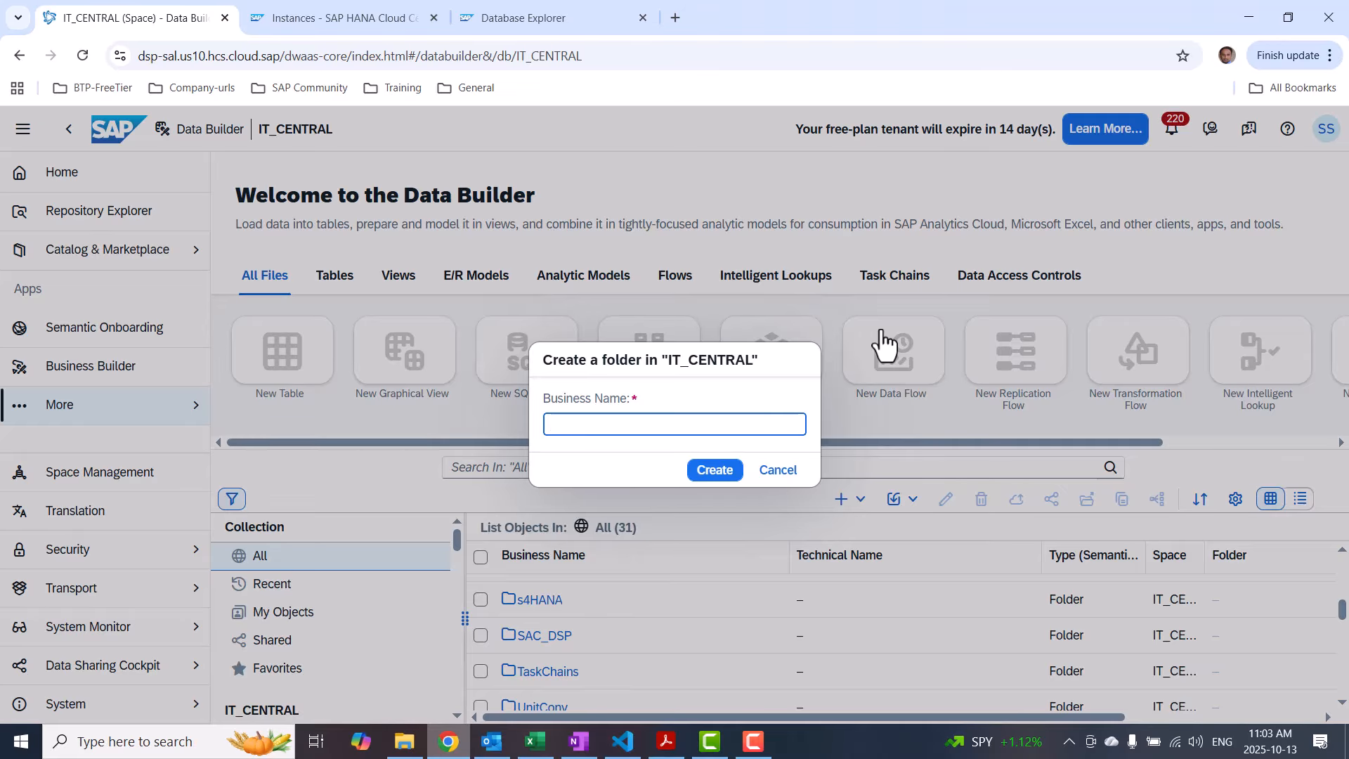
type("Conversions")
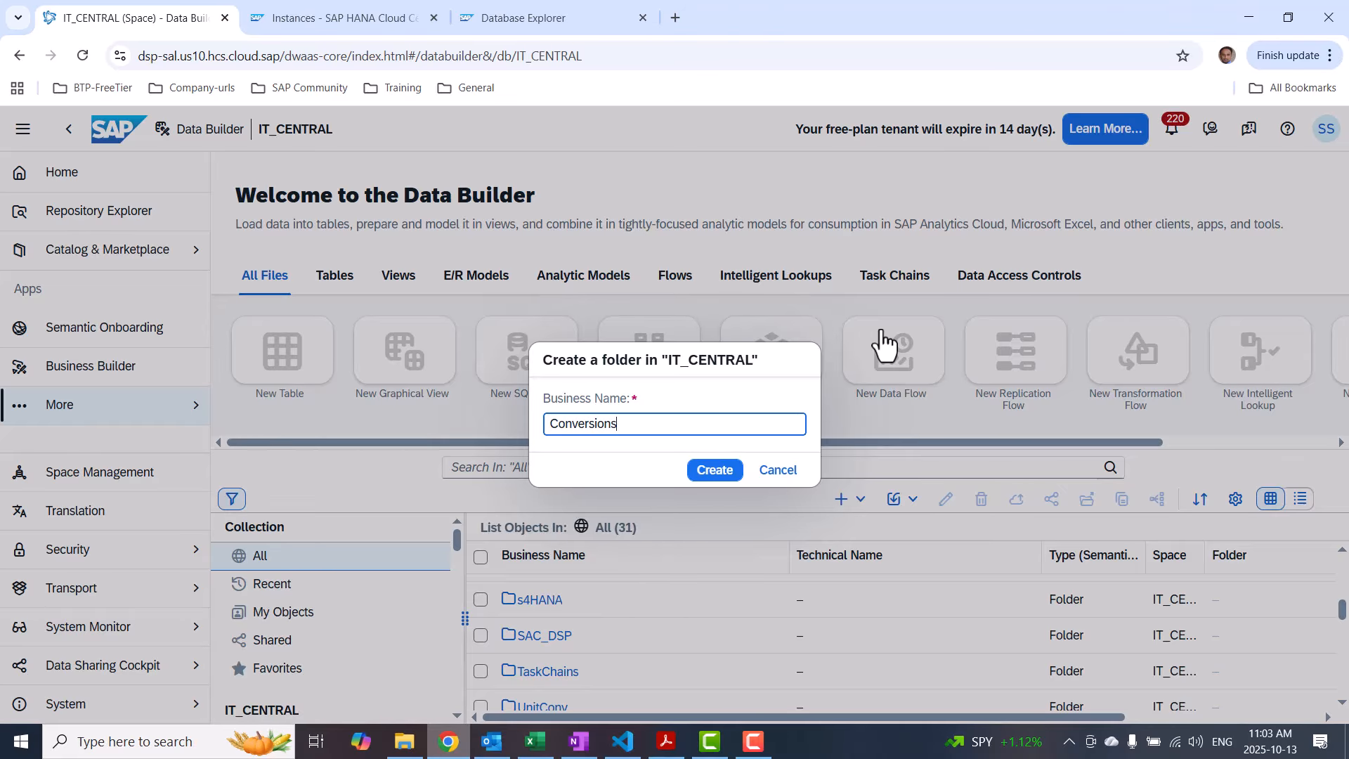
left_click(722, 466)
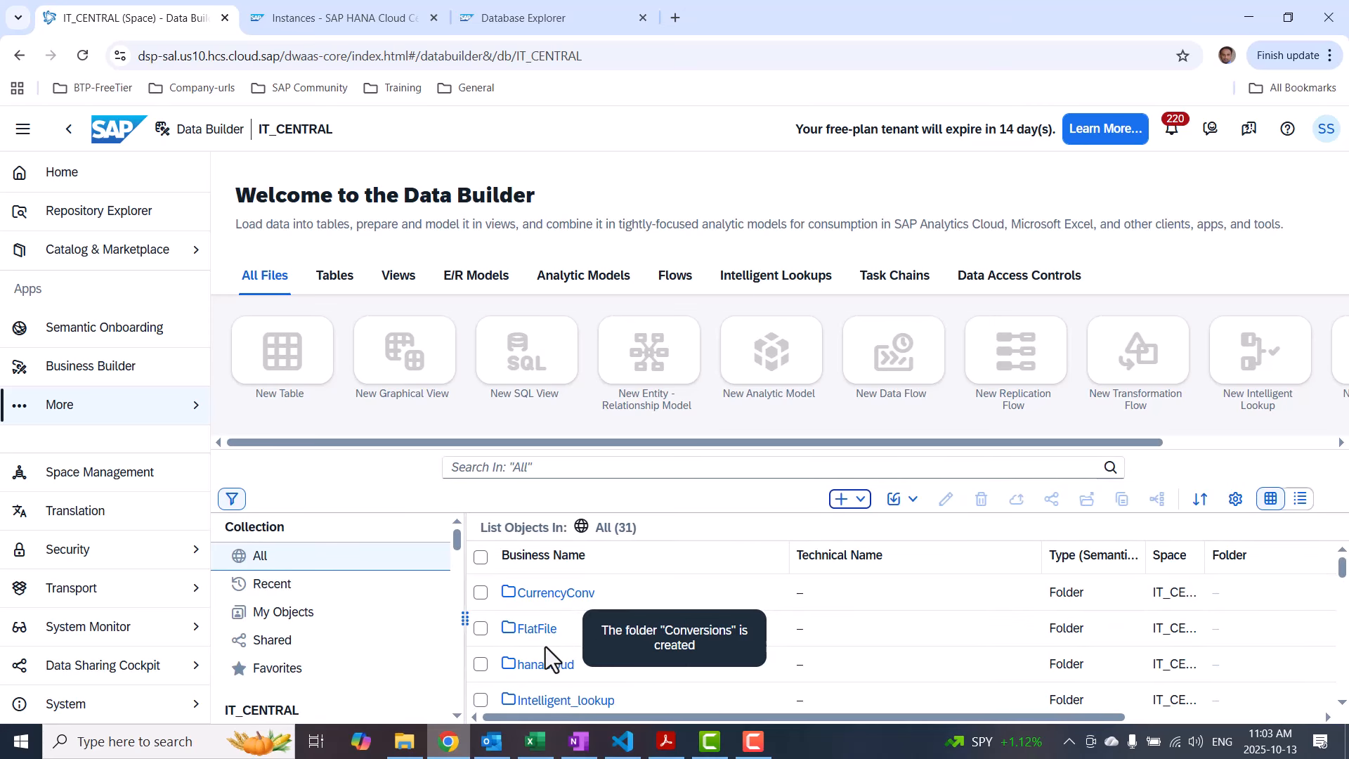
Open the Conversions folder and create a subfolder named ExchangeRates inside it
scroll(545, 646, "down", 1)
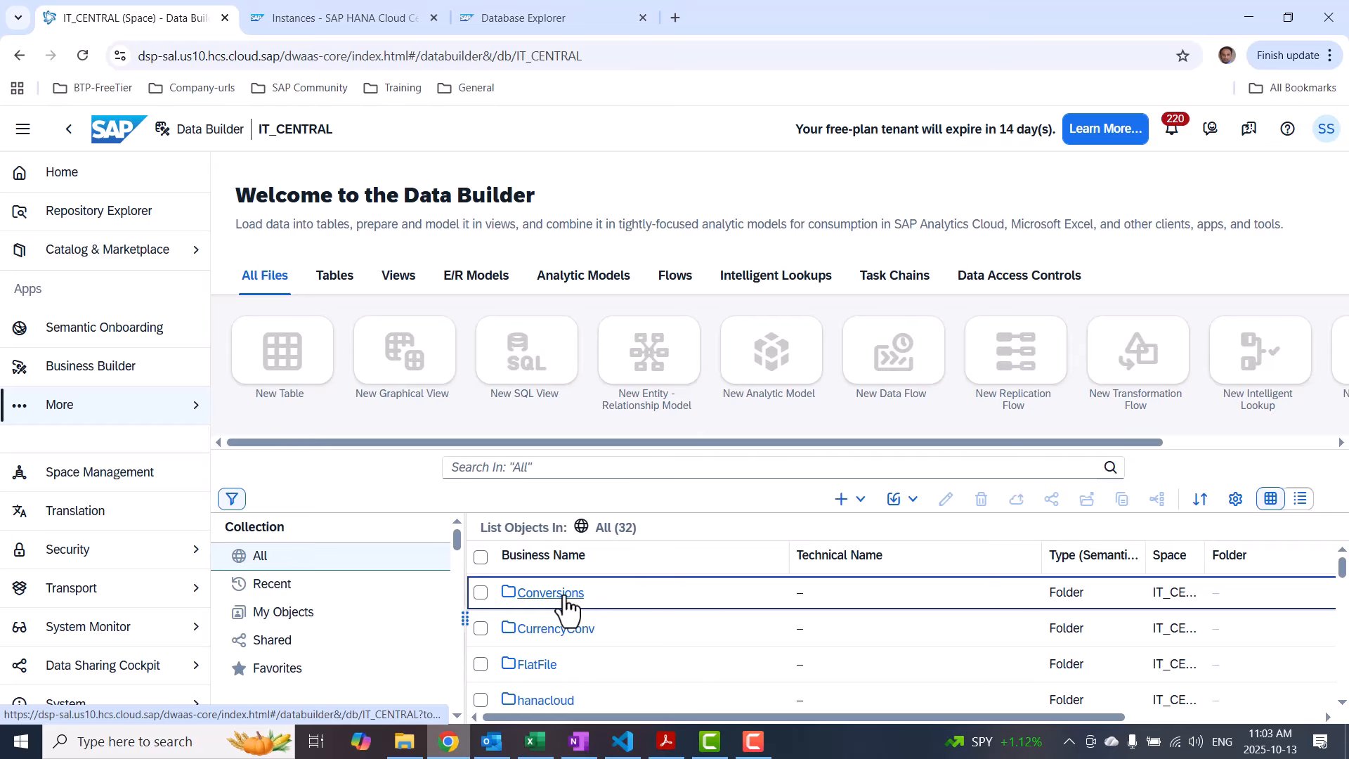
double_click(566, 609)
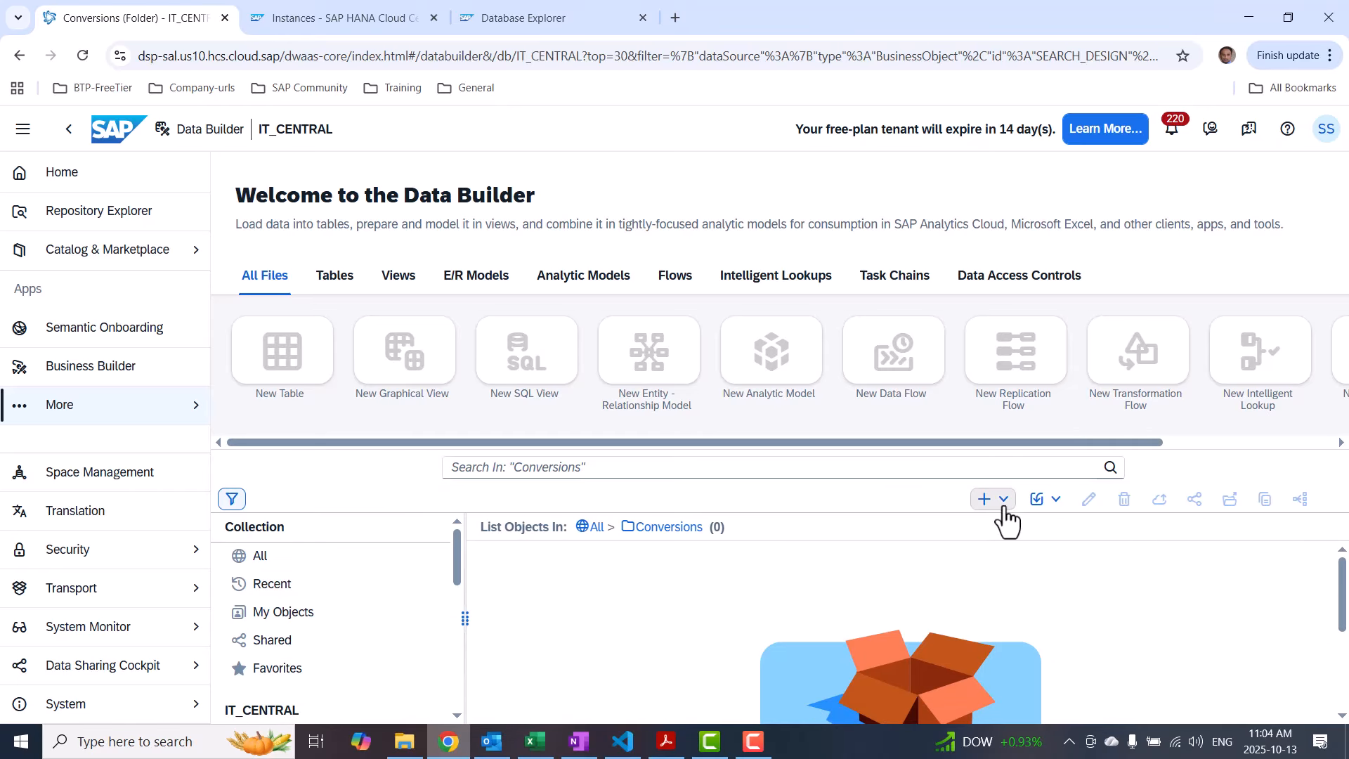
left_click(984, 499)
left_click(1012, 334)
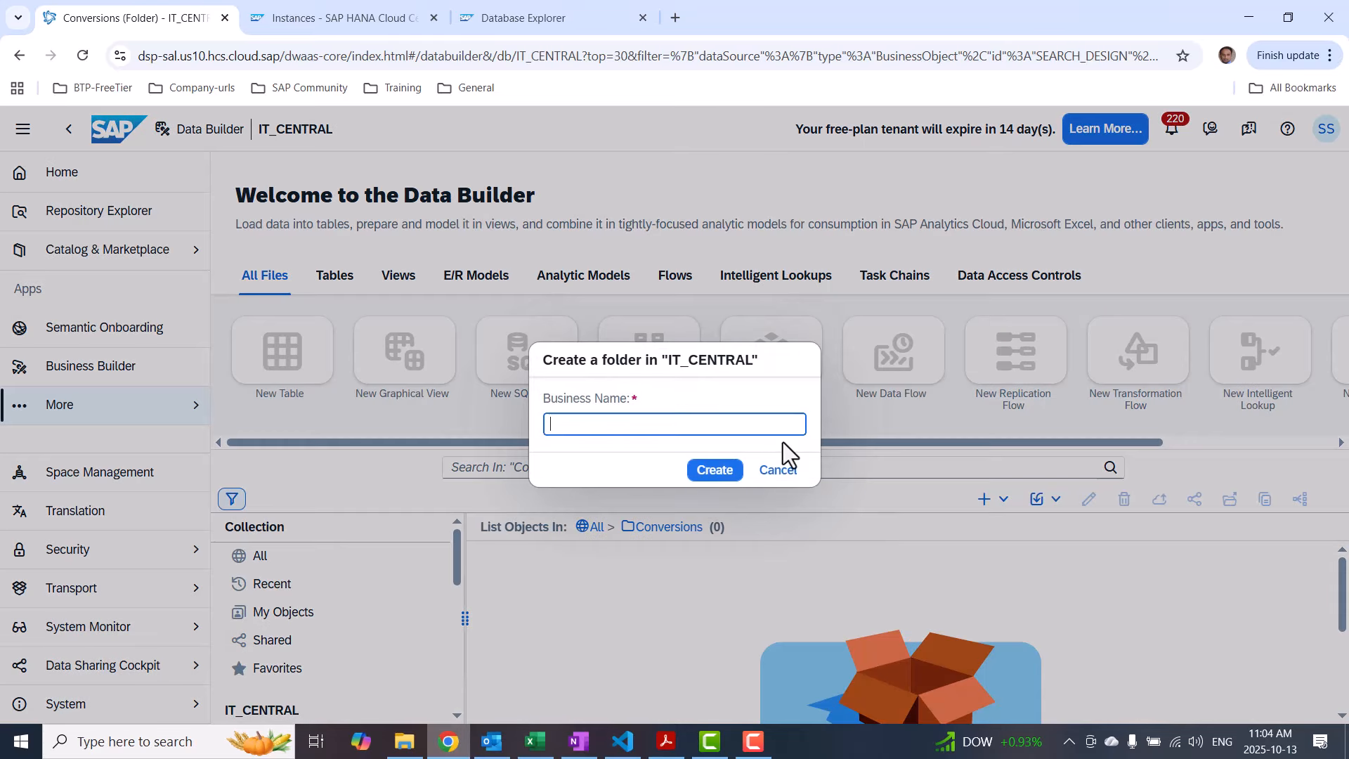
type("ExchangeRates")
left_click(706, 471)
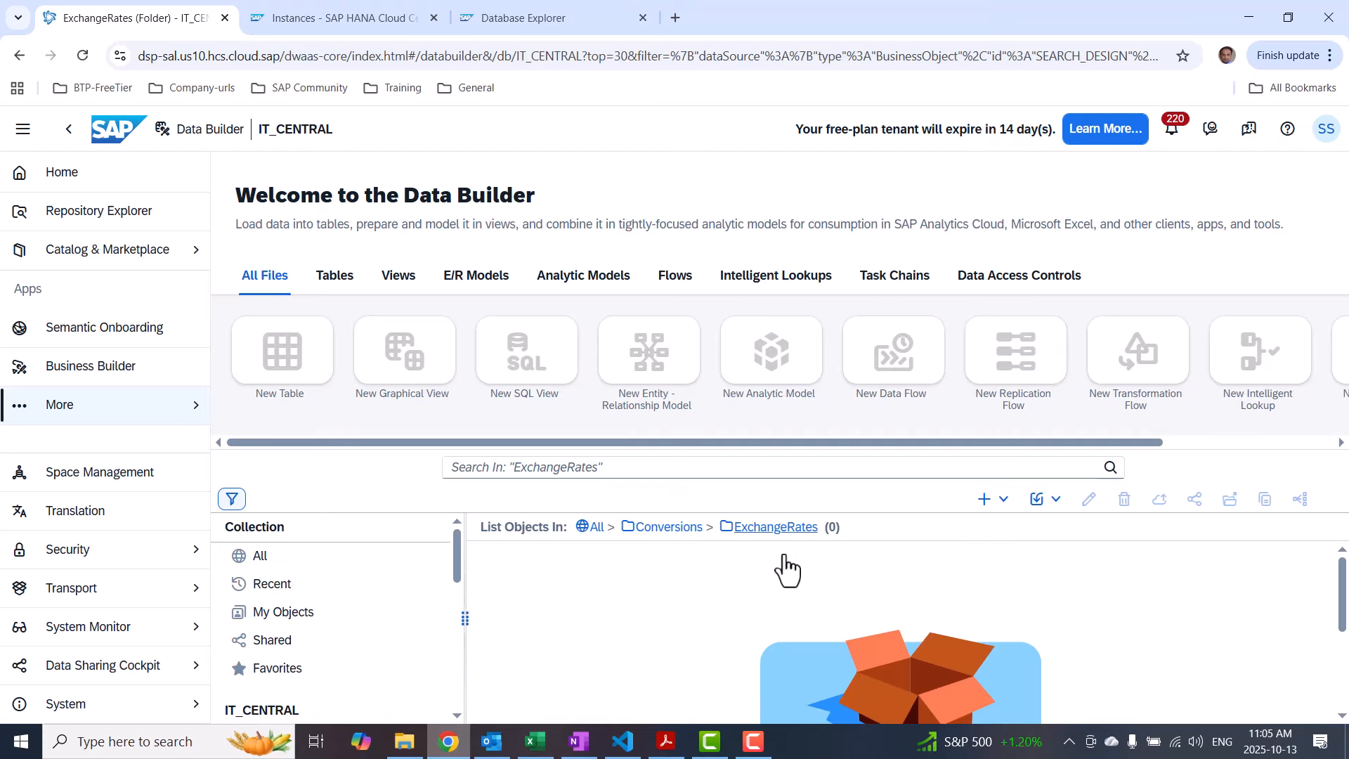
Start creating Currency Conversion Views in the ExchangeRates folder with S4HANA-OnPrem as the source
left_click(1003, 500)
left_click(1022, 653)
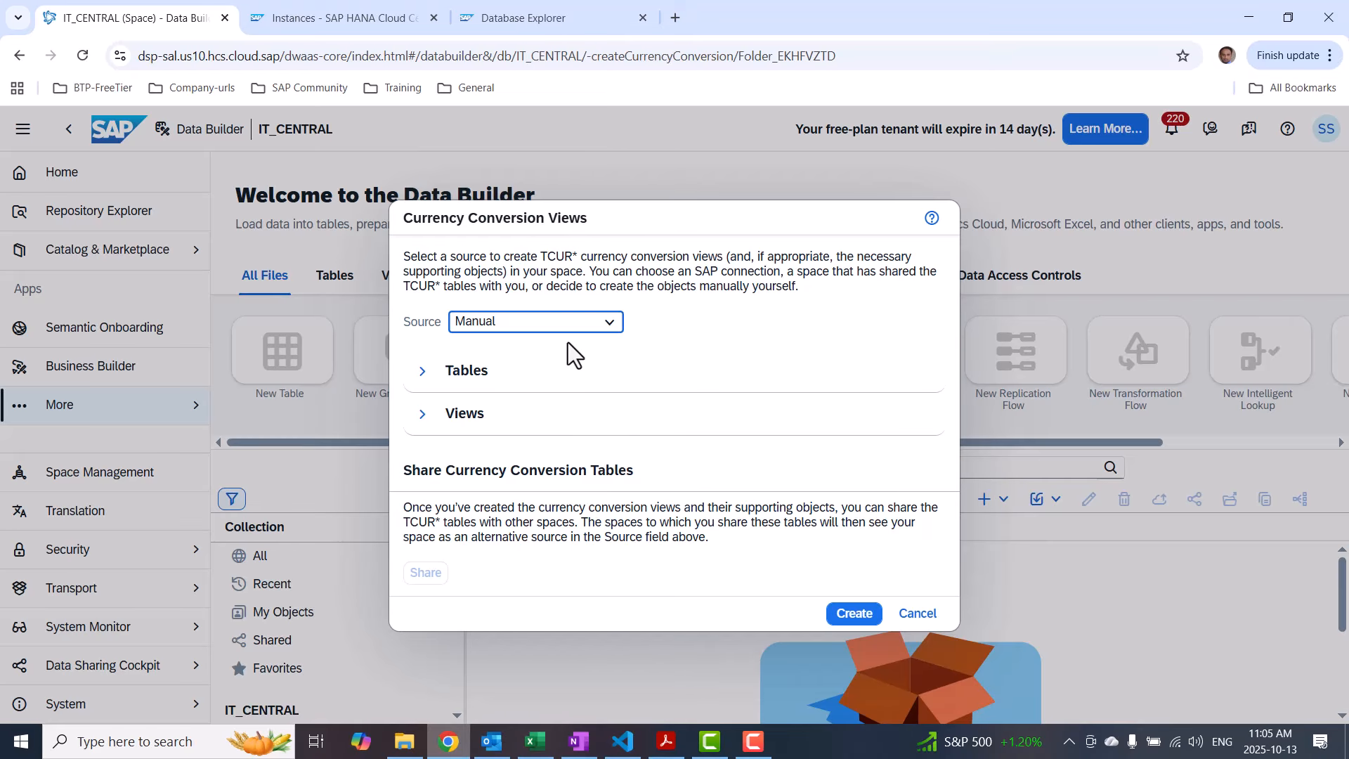
left_click(610, 323)
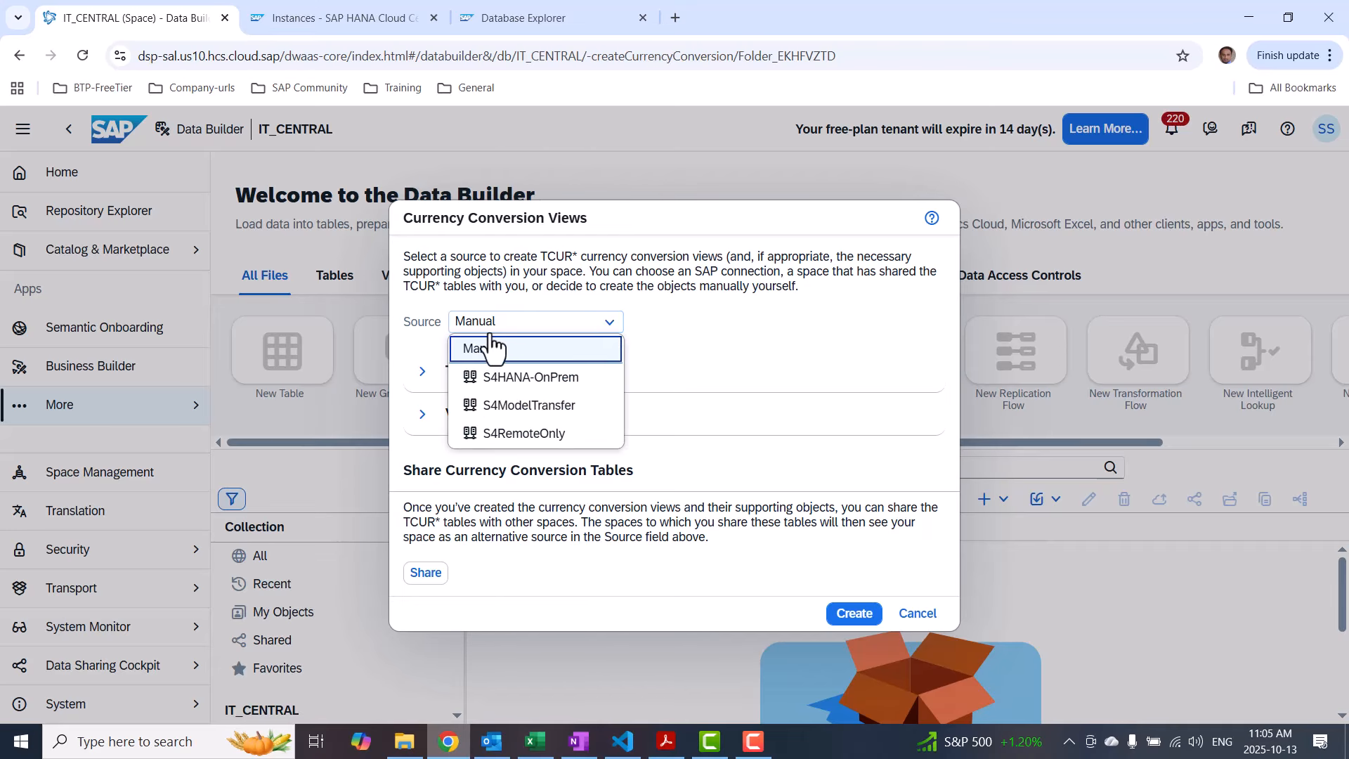
left_click(524, 380)
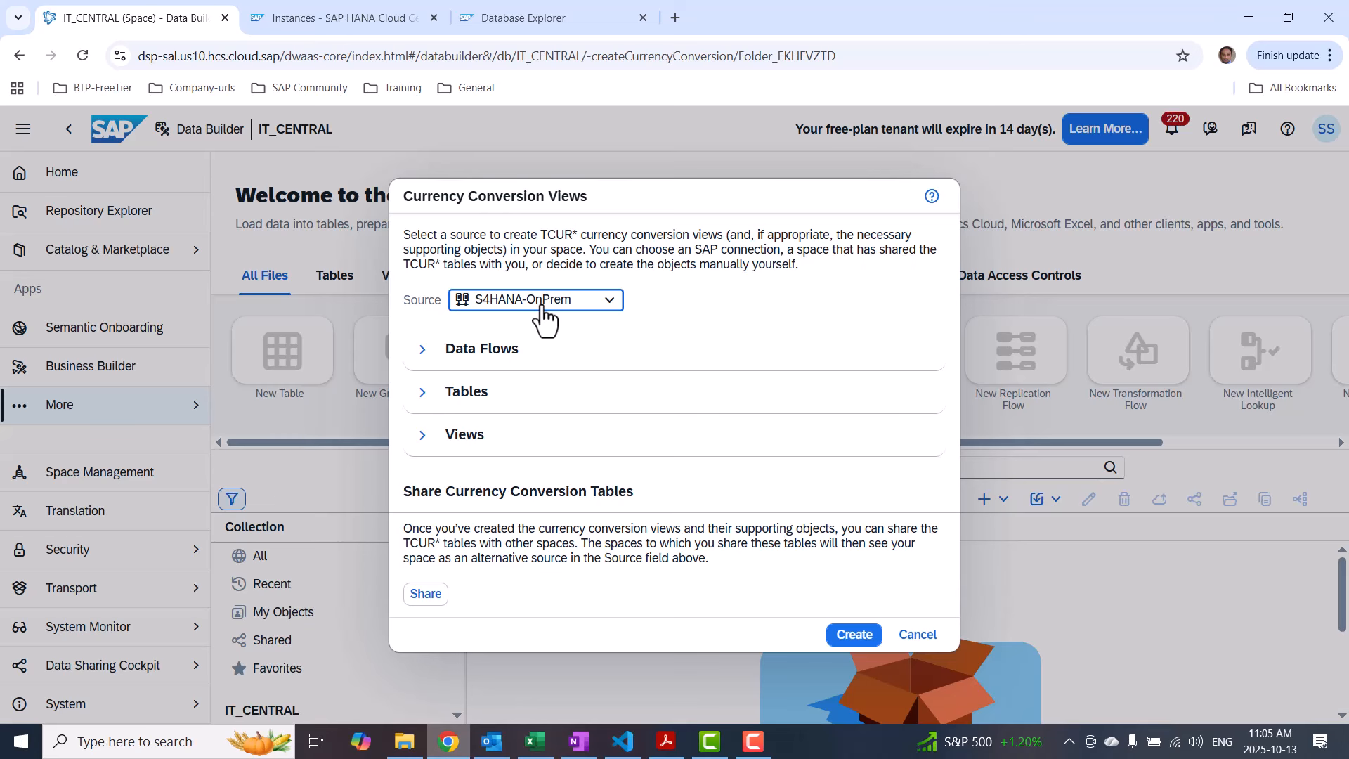
Review the proposed data flows and views, and create the currency conversion objects
left_click(422, 349)
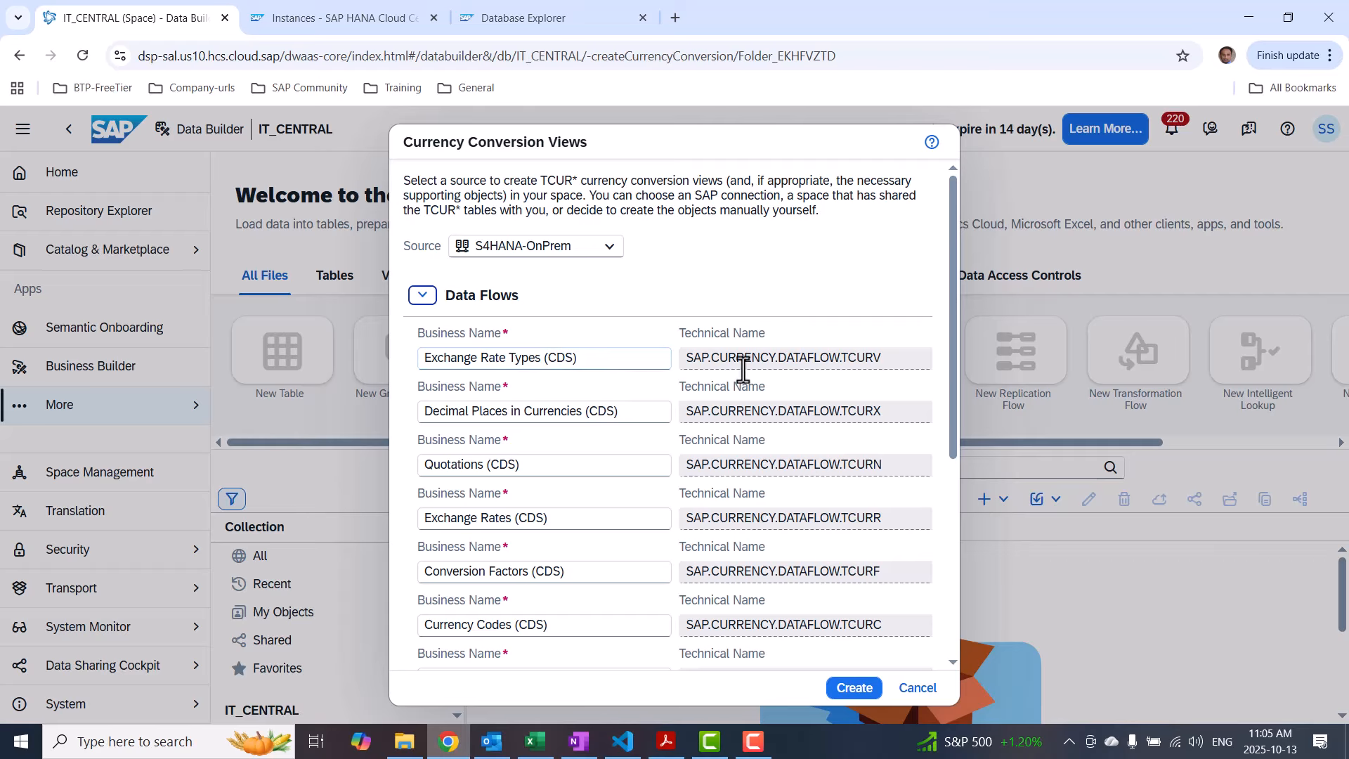
scroll(808, 441, "down", 5)
scroll(819, 448, "up", 4)
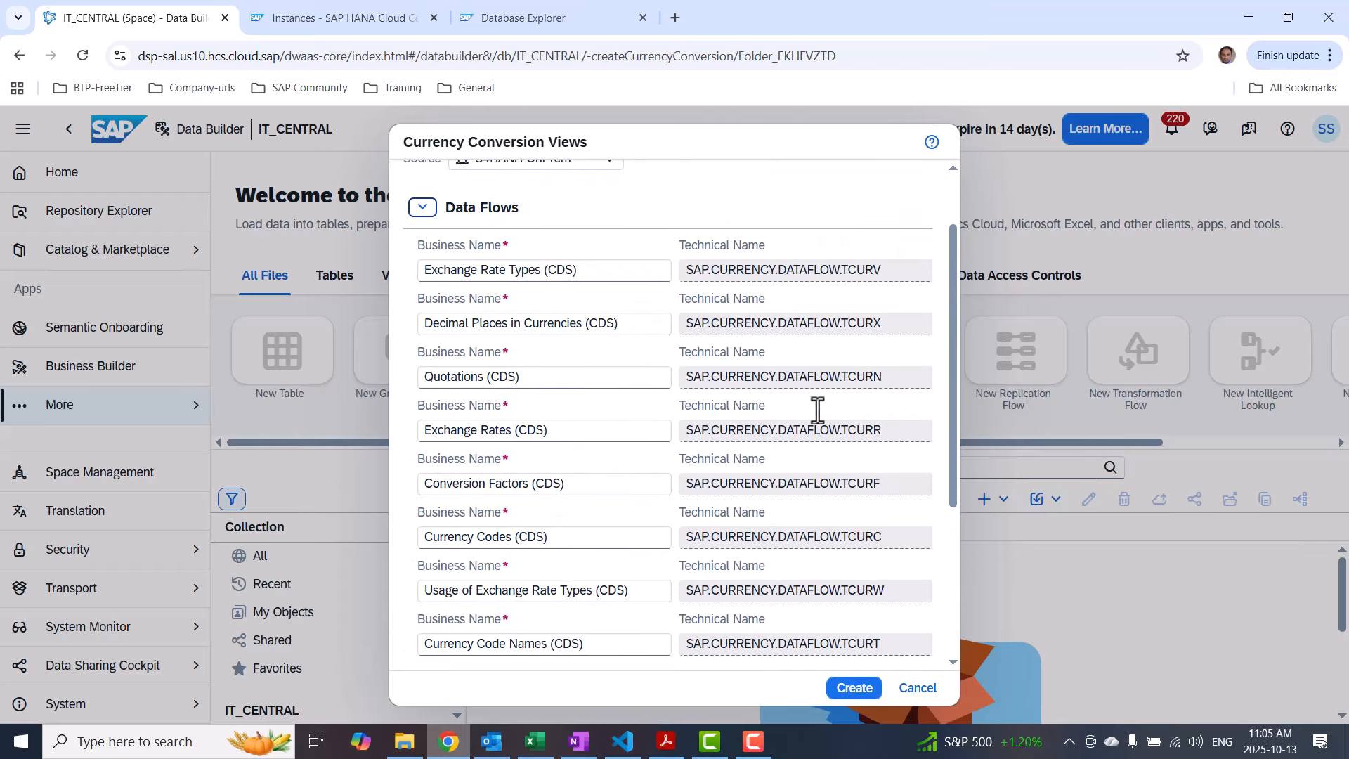
left_click(425, 210)
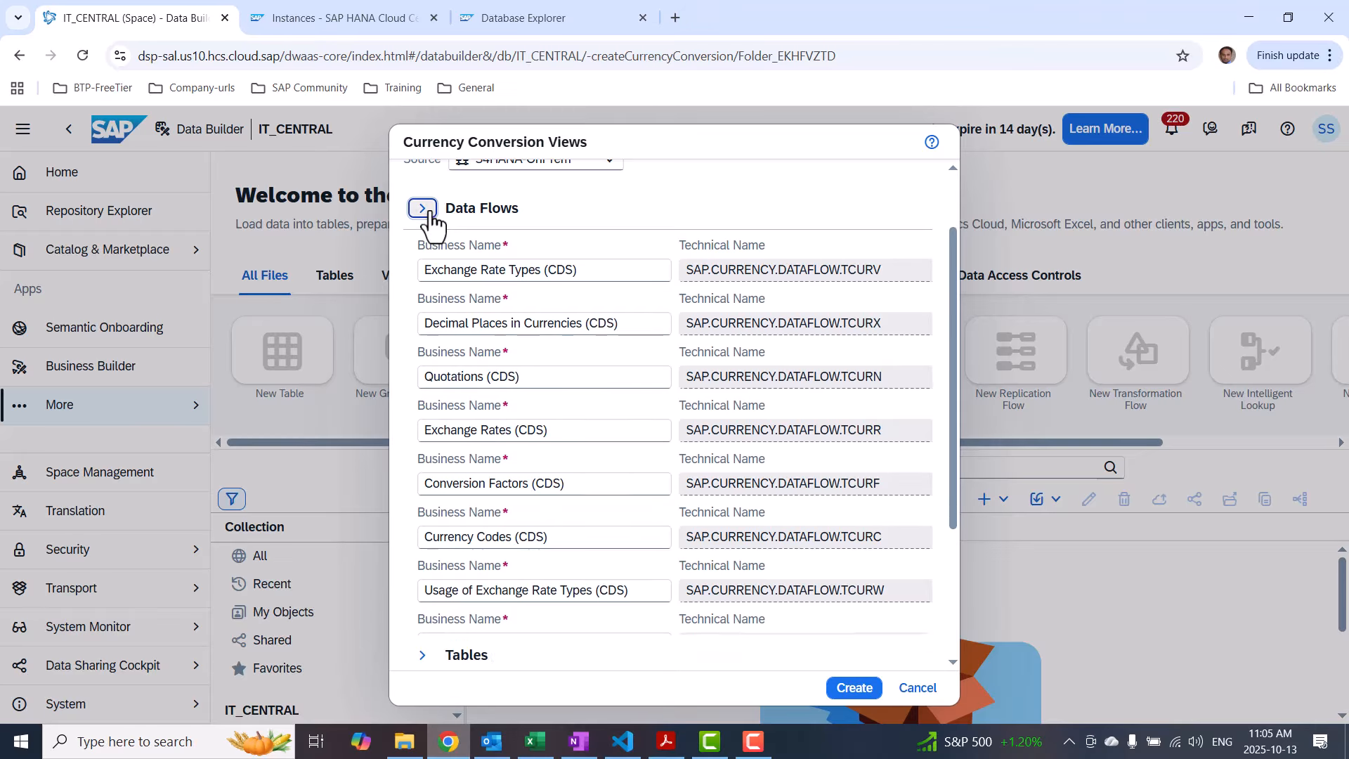
left_click(422, 435)
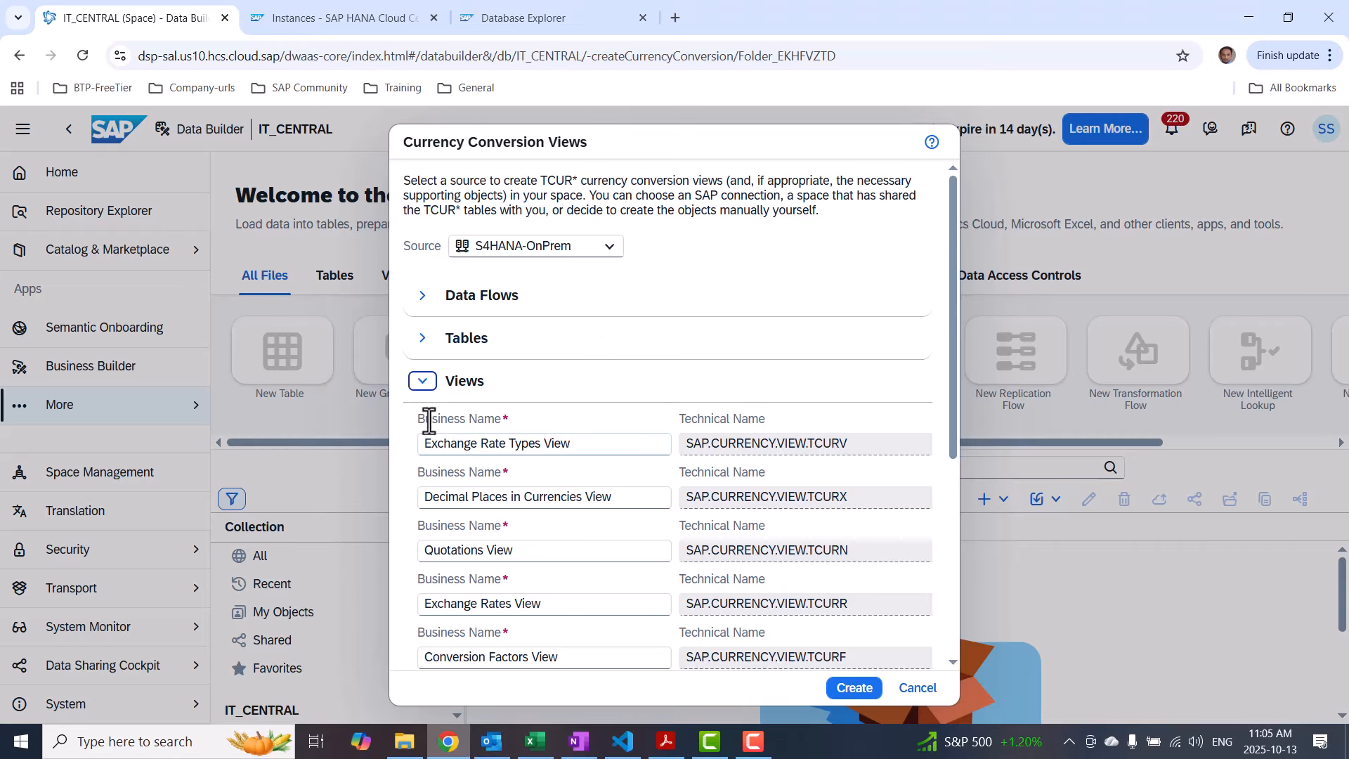
left_click(425, 383)
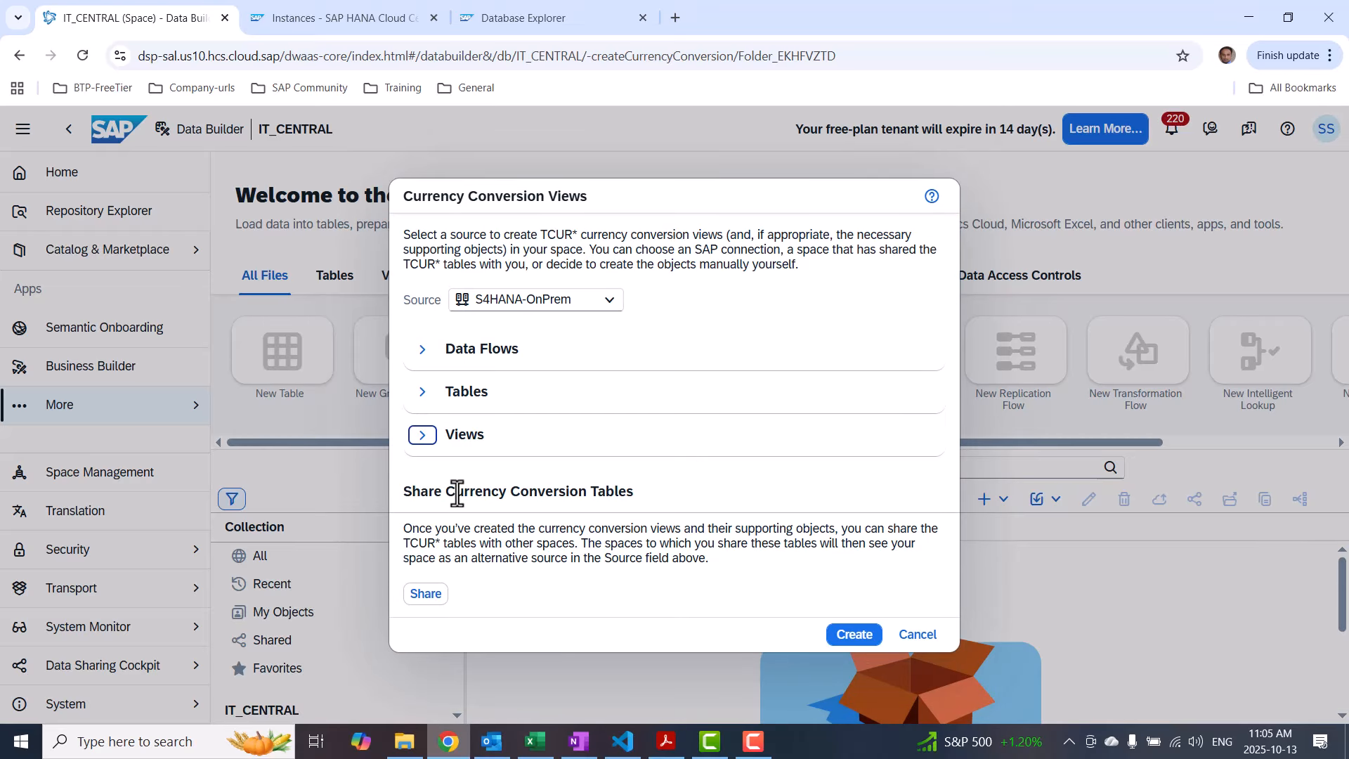
left_click(848, 634)
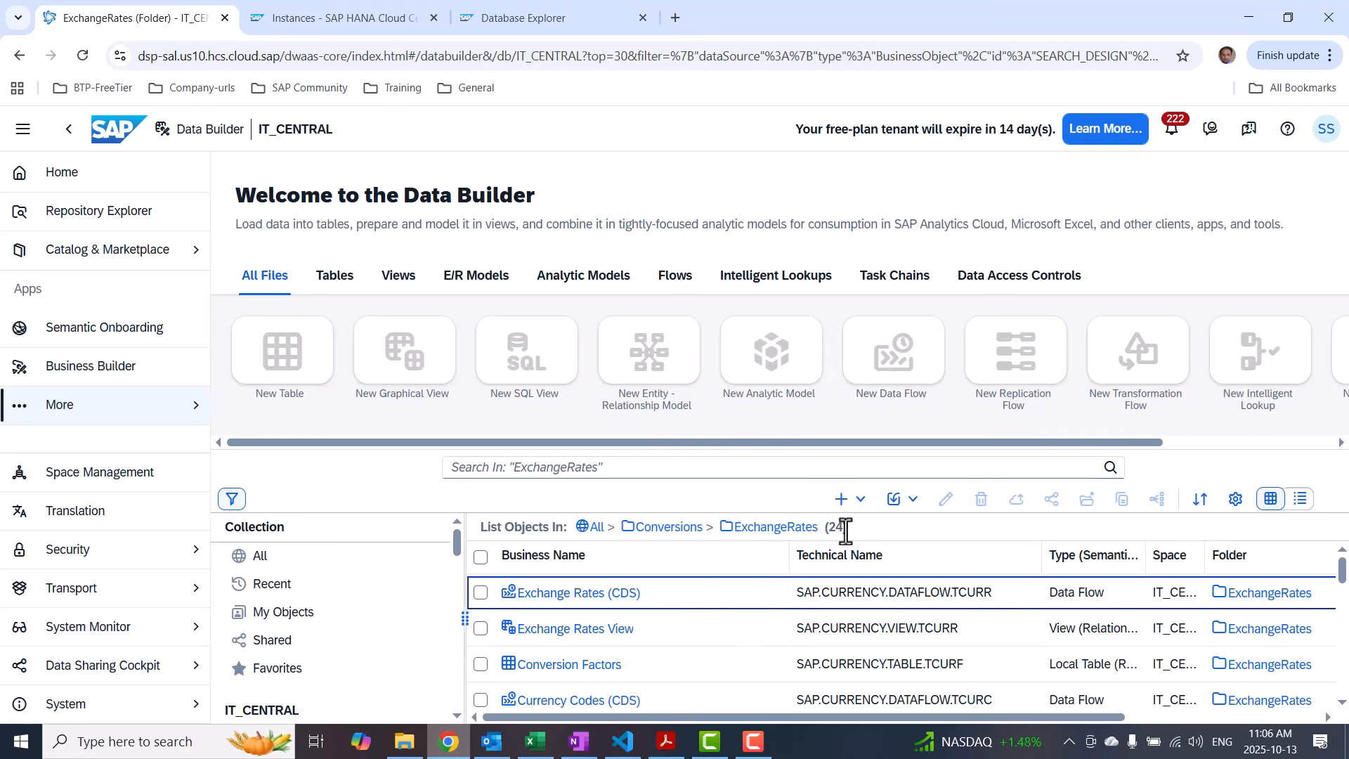
Open the Conversion Factors (CDS) data flow from the ExchangeRates folder and hide its properties
left_click(465, 521)
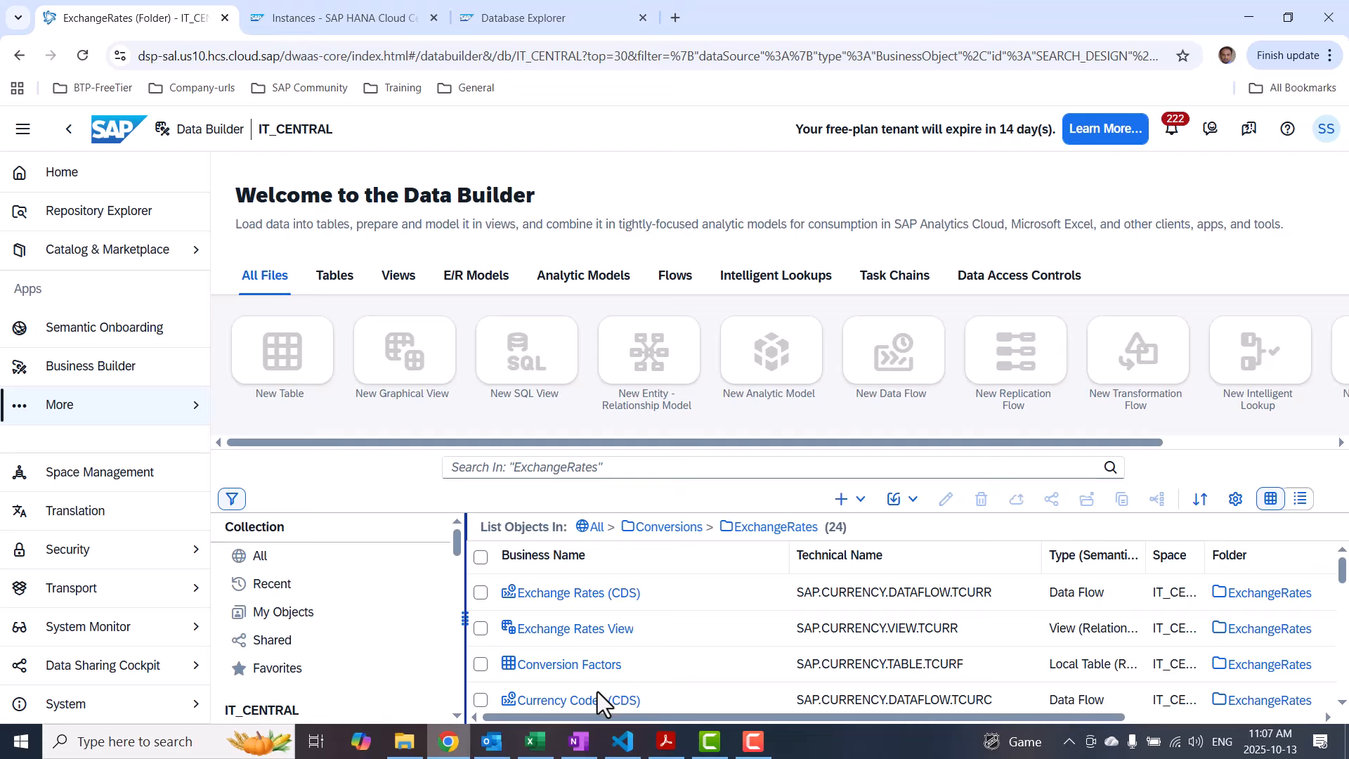
scroll(591, 699, "down", 3)
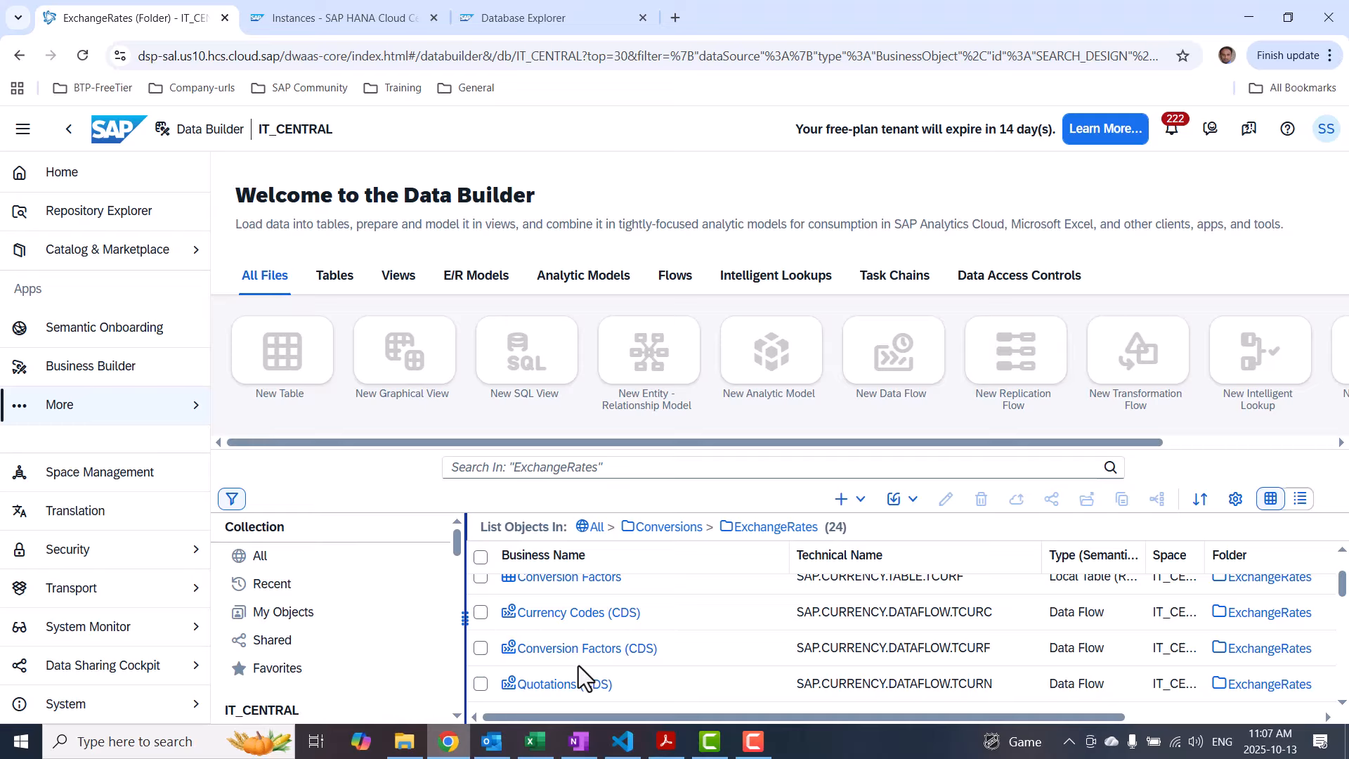
left_click(580, 652)
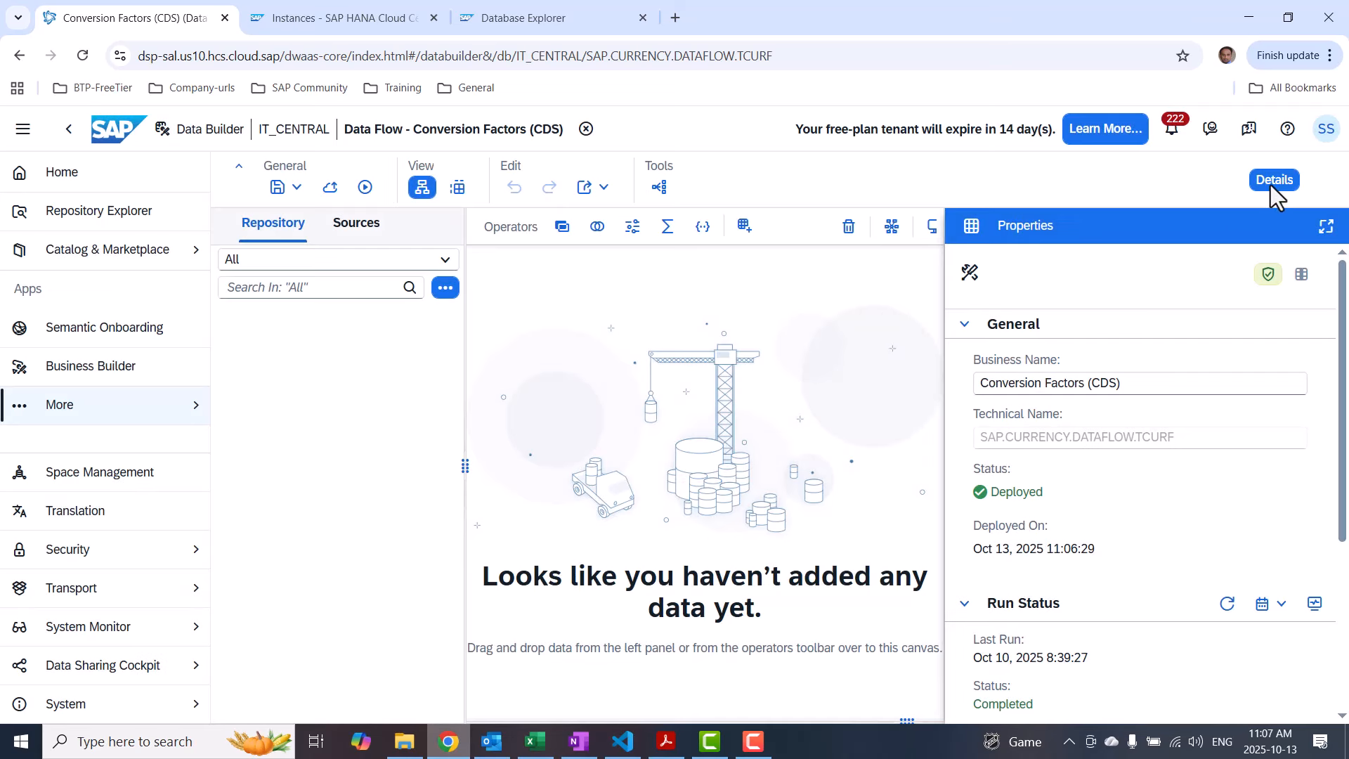
left_click(1273, 181)
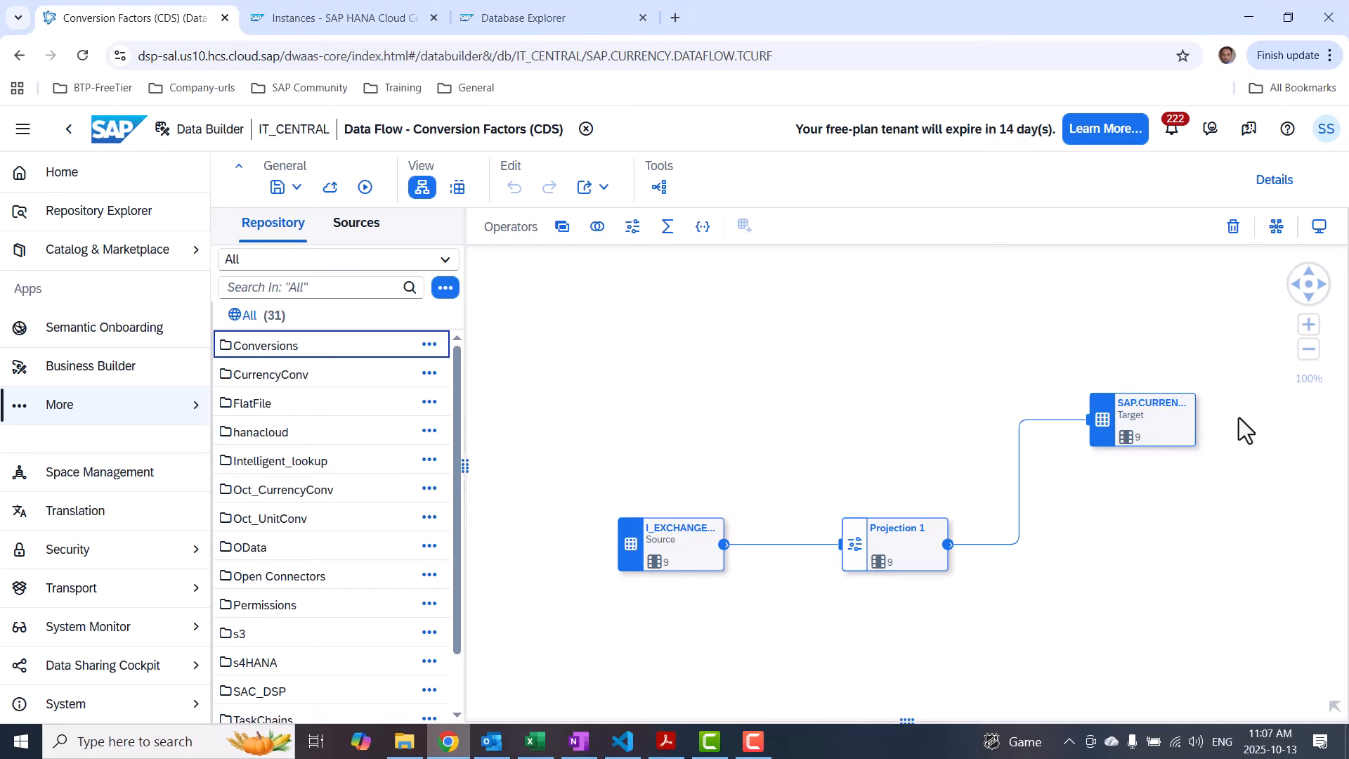
Run the Conversion Factors (CDS) data flow, preview the data of its target table TCURF, and close the data flow
left_click(362, 194)
left_click(1162, 410)
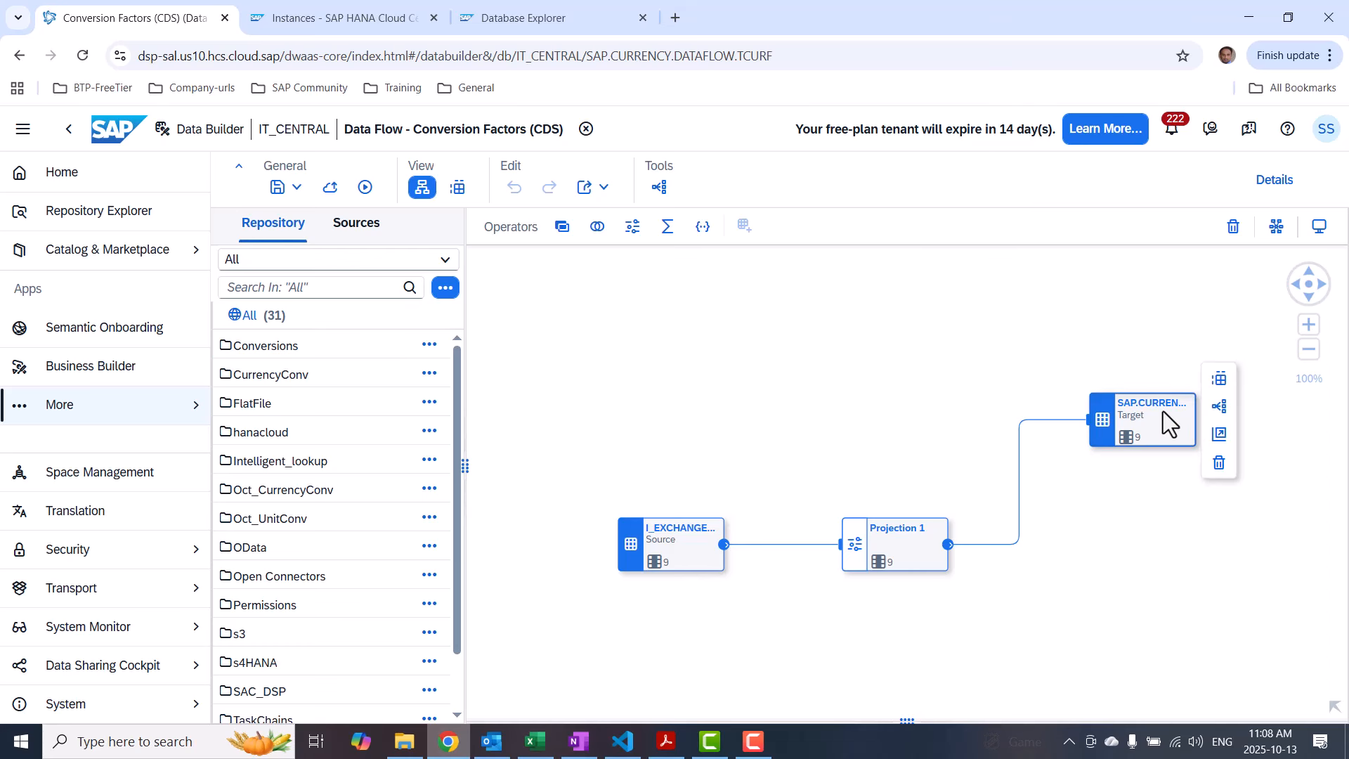
left_click(1216, 404)
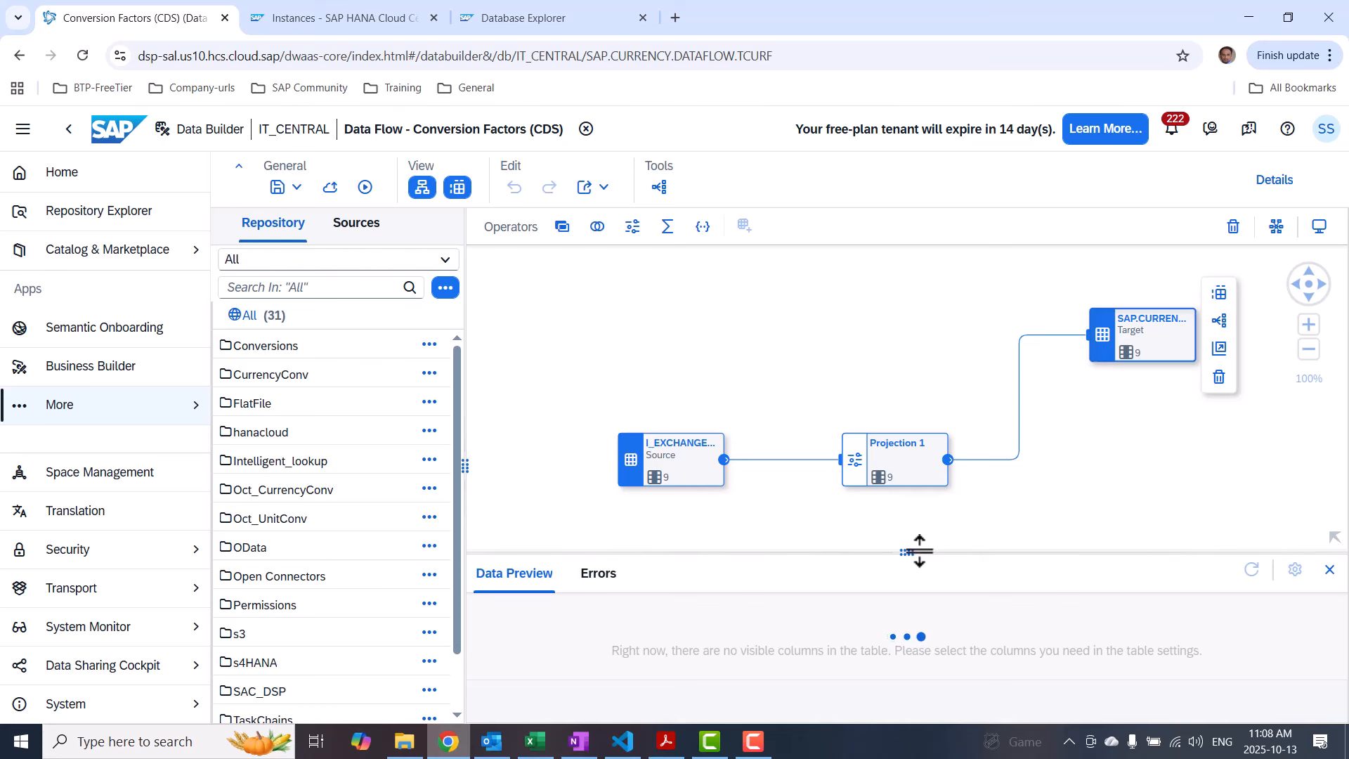
left_click_drag(915, 548, 906, 465)
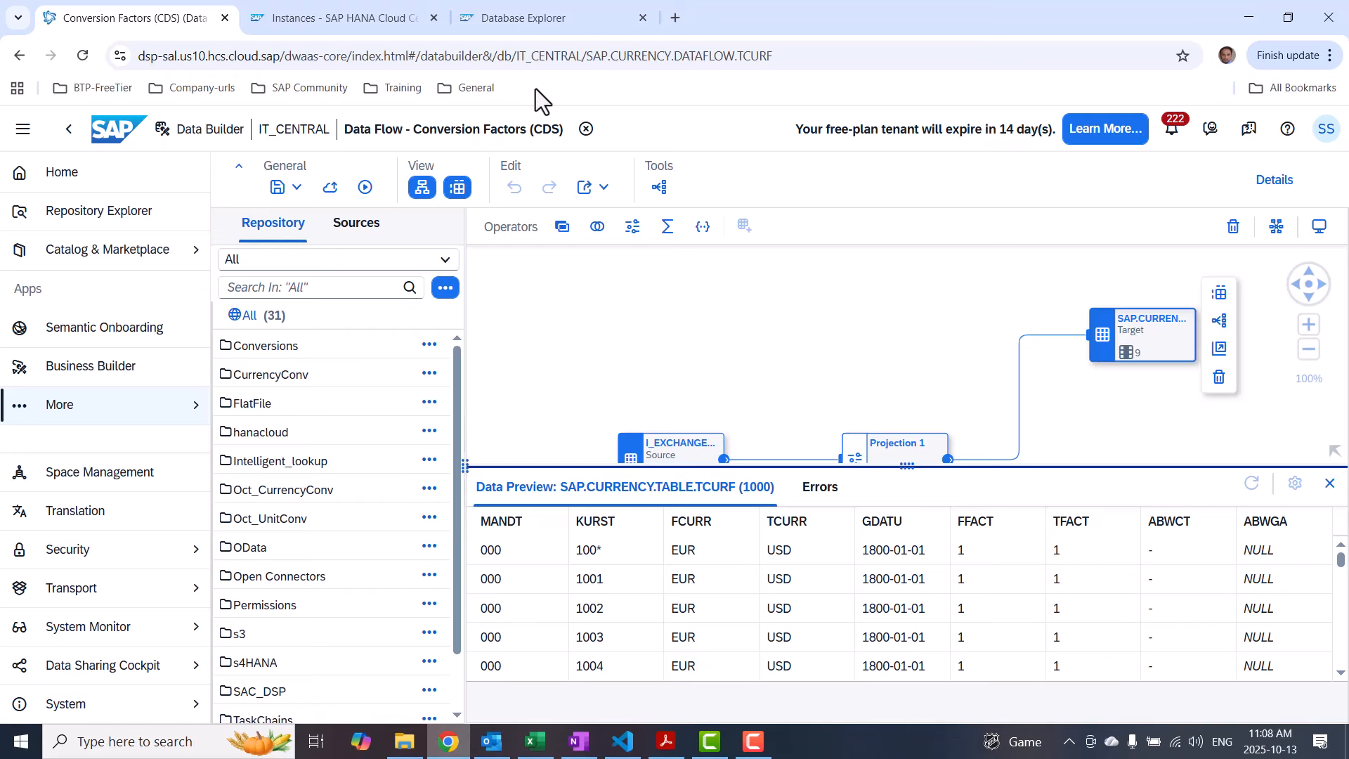
left_click(586, 130)
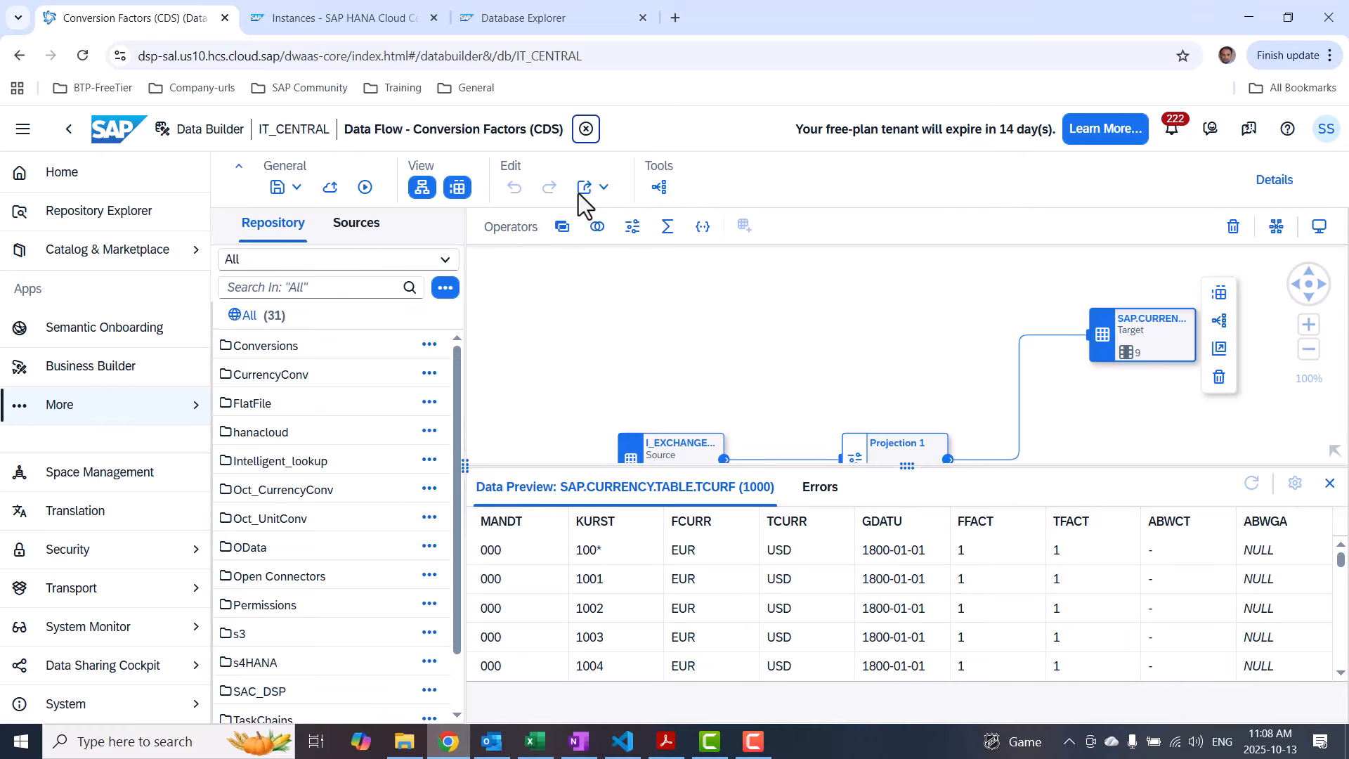
Switch to the SAP HANA Database Explorer and review the CURR_CONV table script in SQL Console 3
left_click(575, 17)
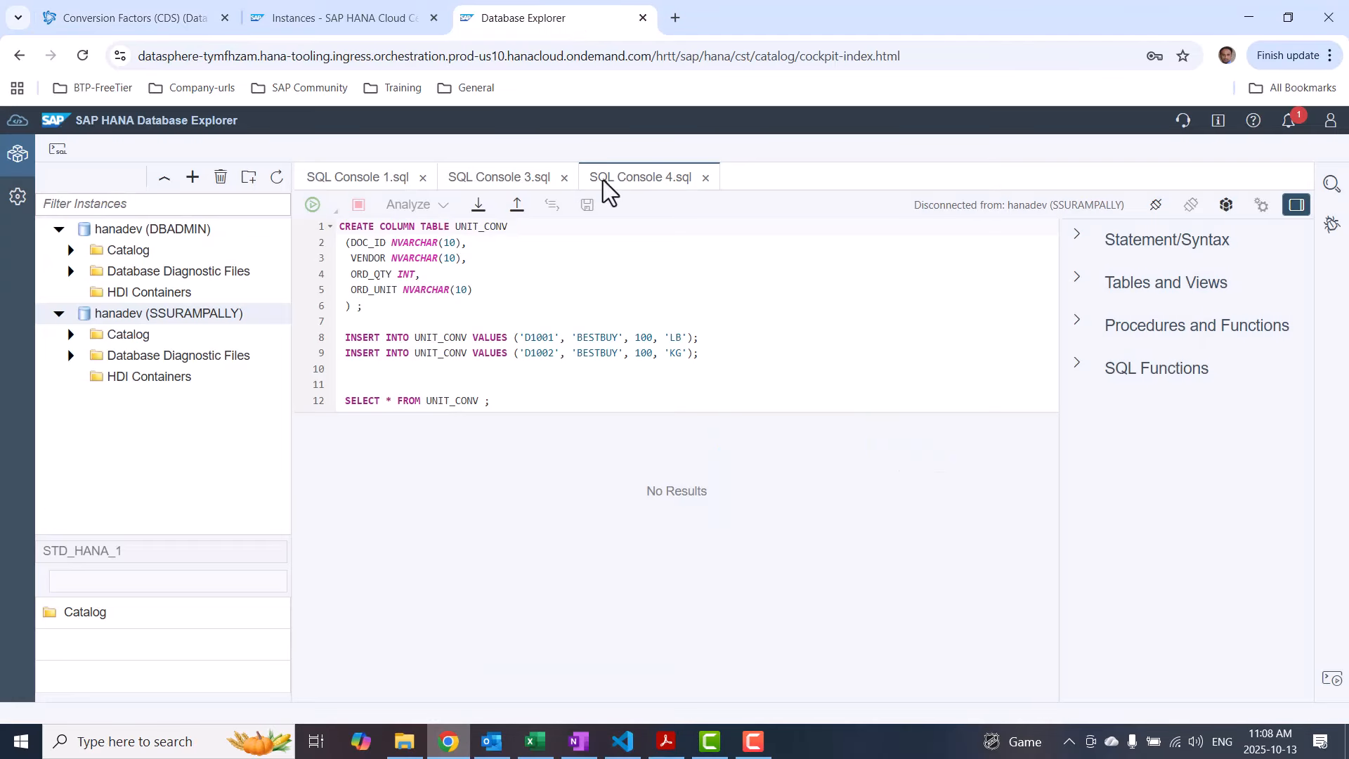
left_click(661, 407)
left_click(499, 179)
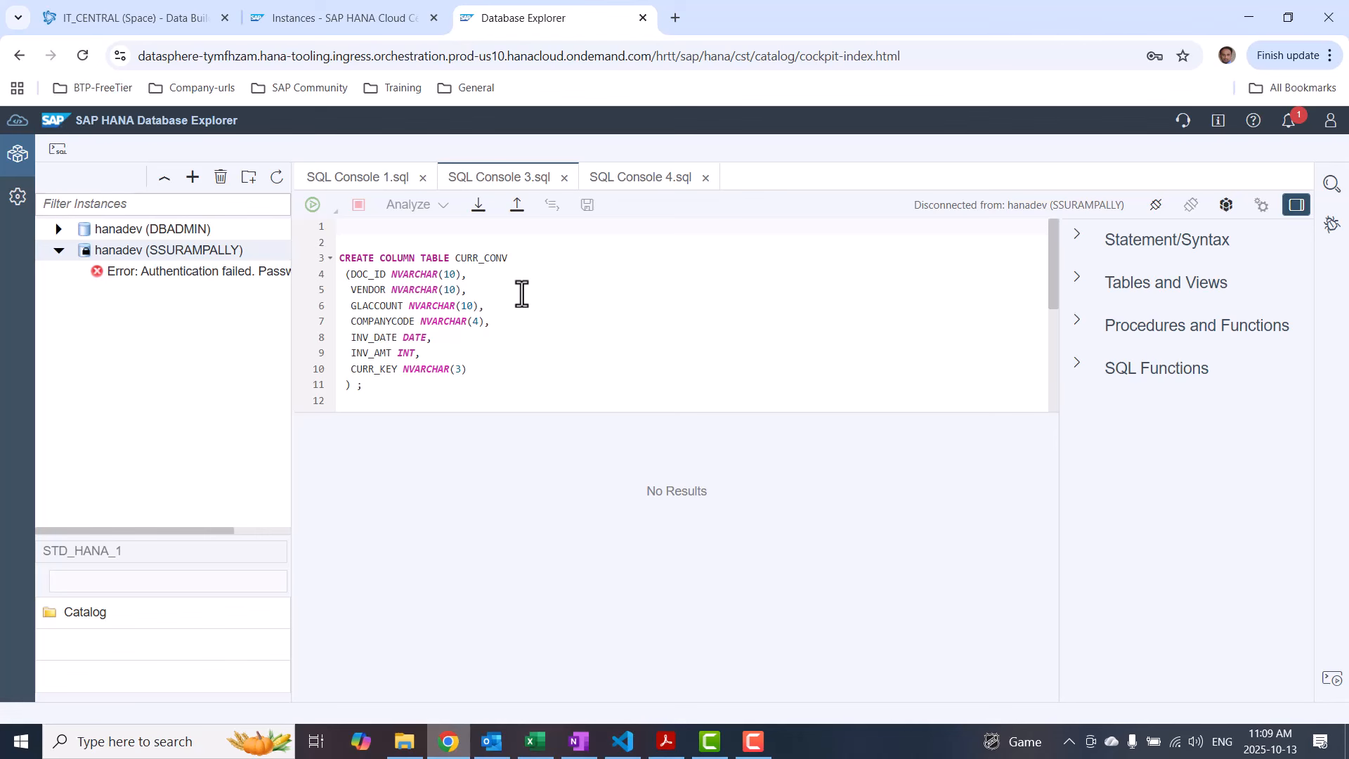
scroll(504, 317, "down", 1)
scroll(504, 316, "up", 1)
scroll(406, 341, "down", 3)
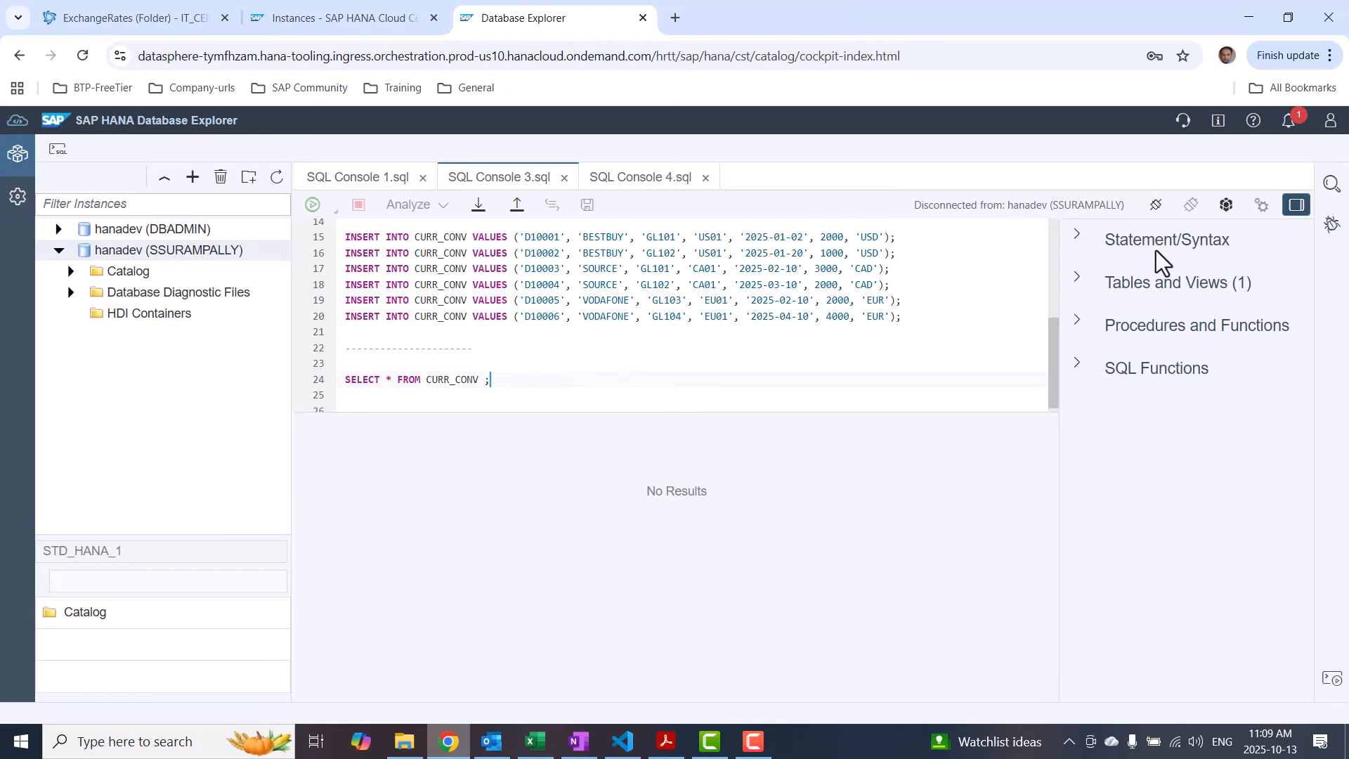
Connect SQL Console 3 to the hanadev database and run only the SELECT * FROM CURR_CONV statement
left_click_drag(499, 380, 326, 364)
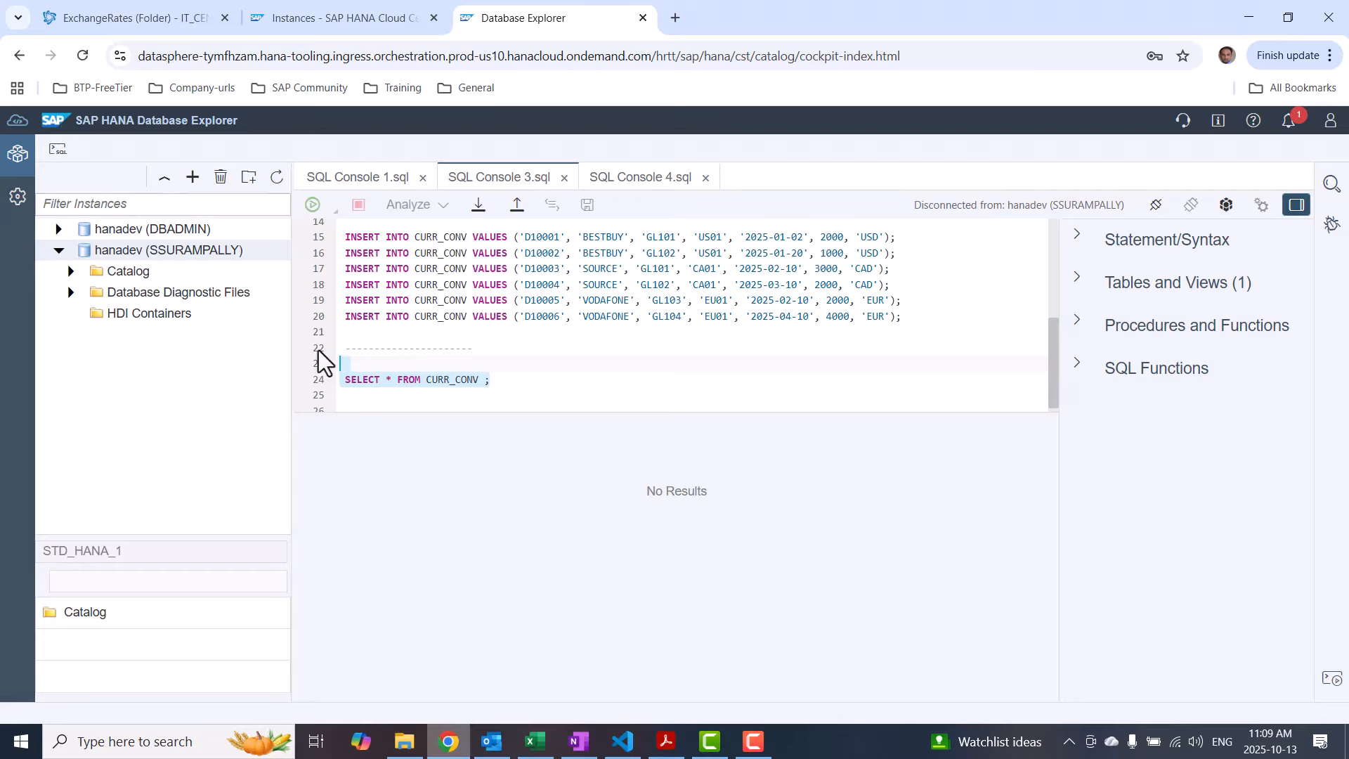
left_click(1156, 204)
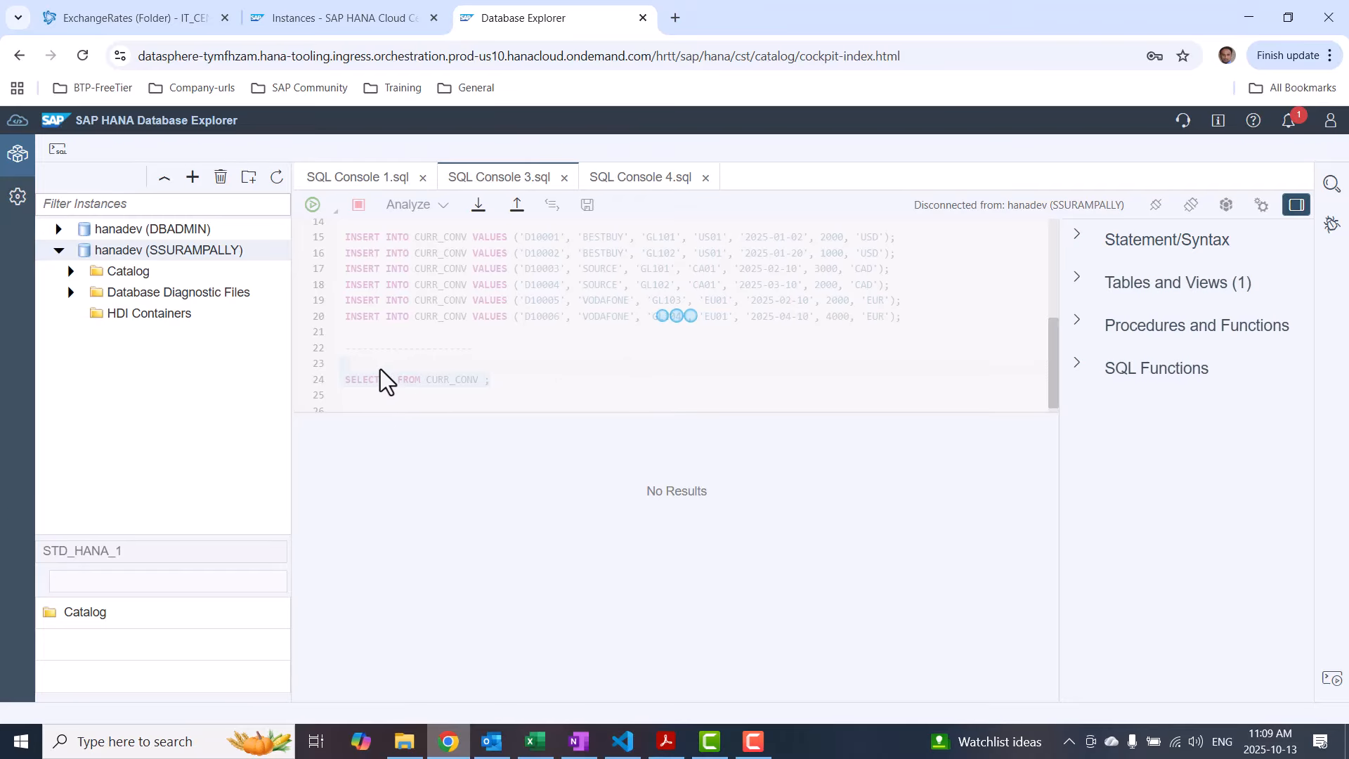
scroll(836, 337, "up", 3)
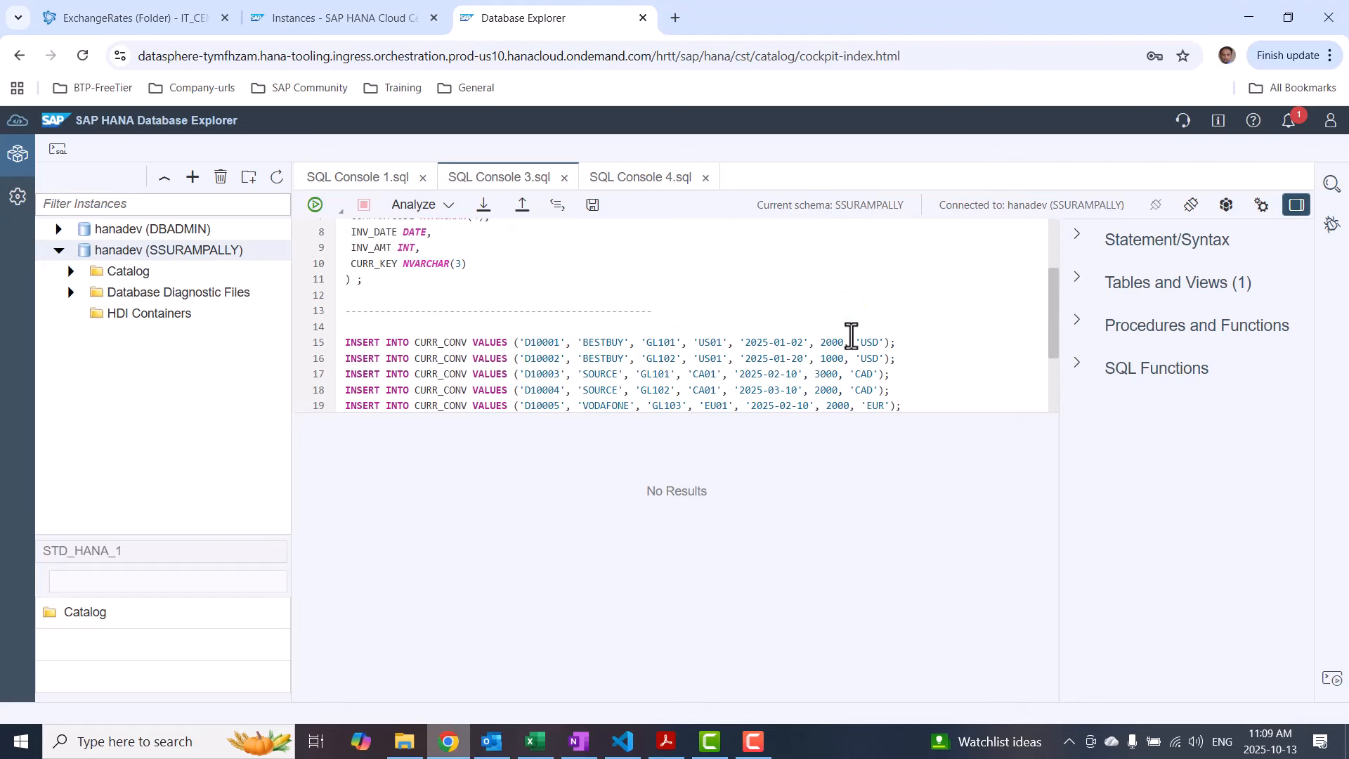
scroll(847, 304, "down", 3)
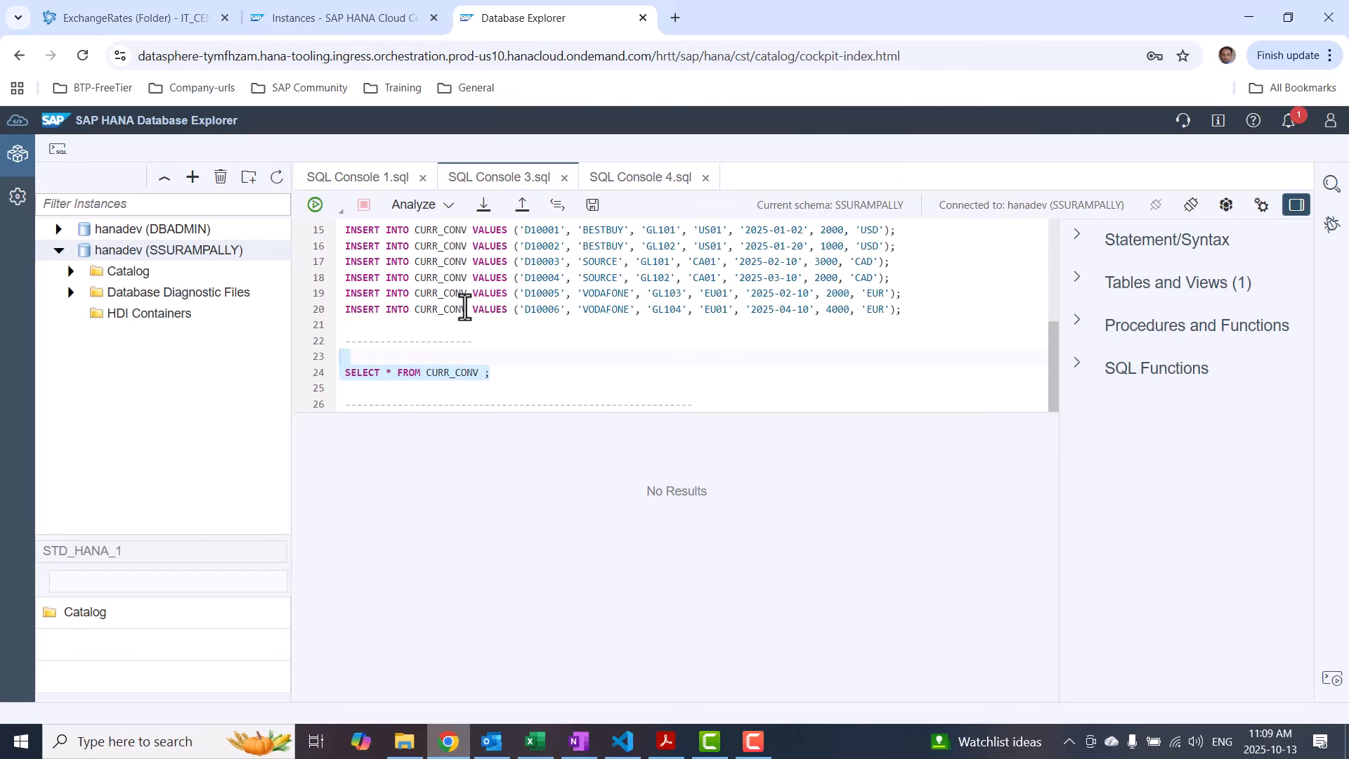
left_click(314, 204)
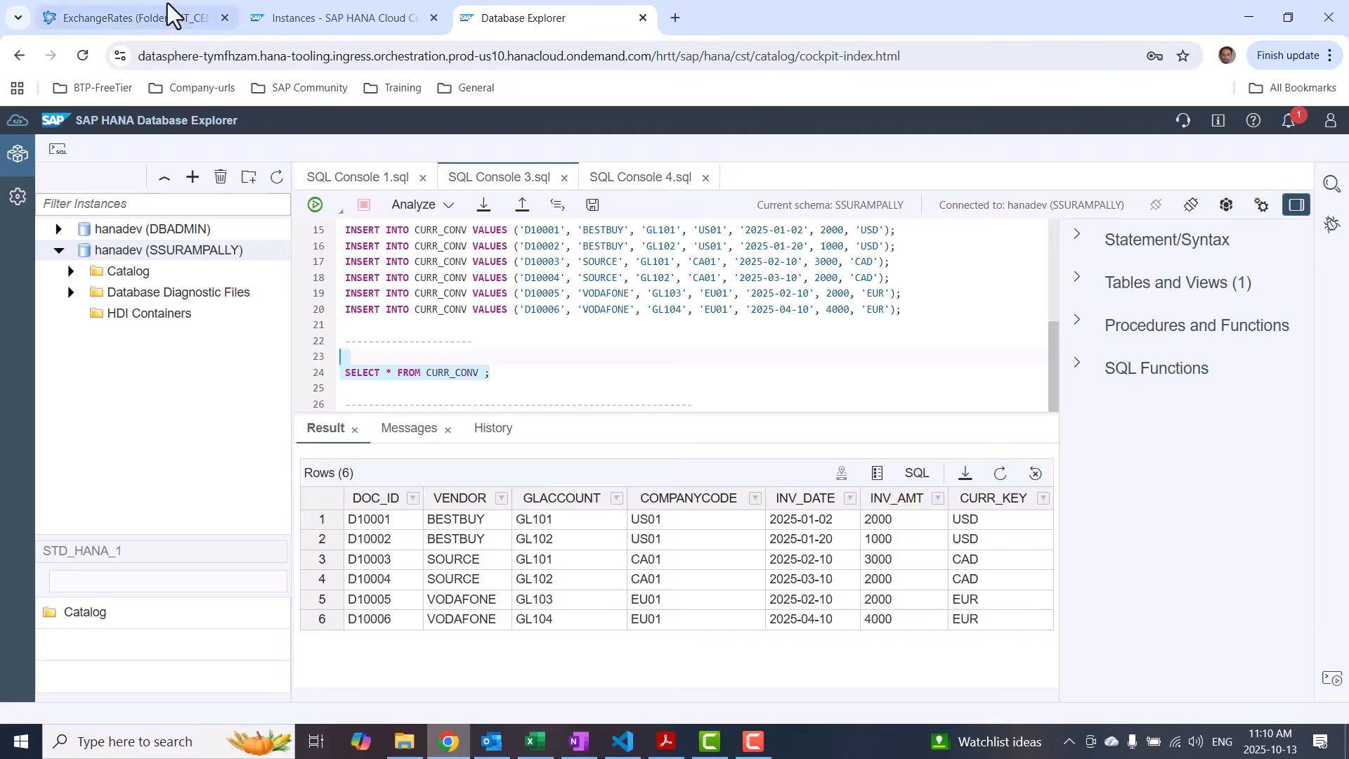
Switch to SAP Datasphere, go to the Conversions folder in the Data Builder, and create a new graphical view
mouse_move(167, 9)
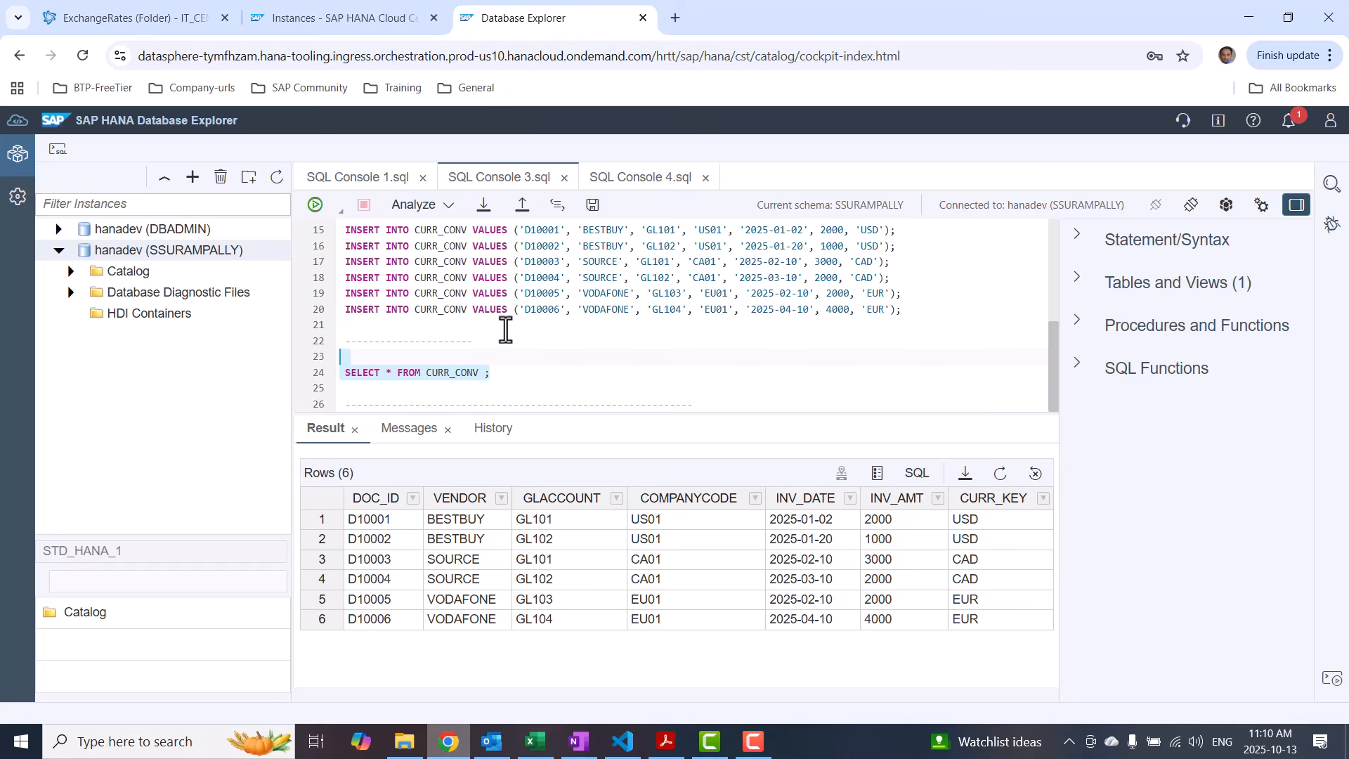
left_click(138, 20)
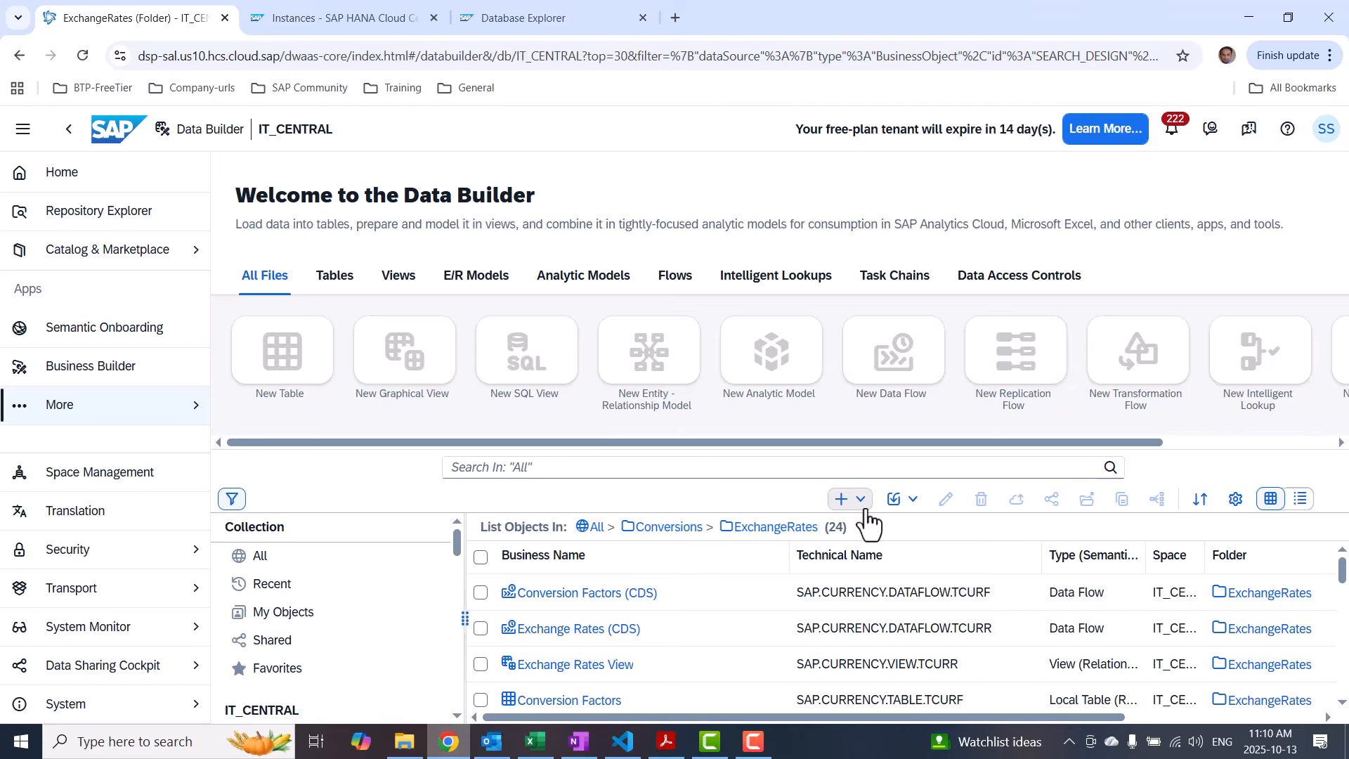
left_click(663, 538)
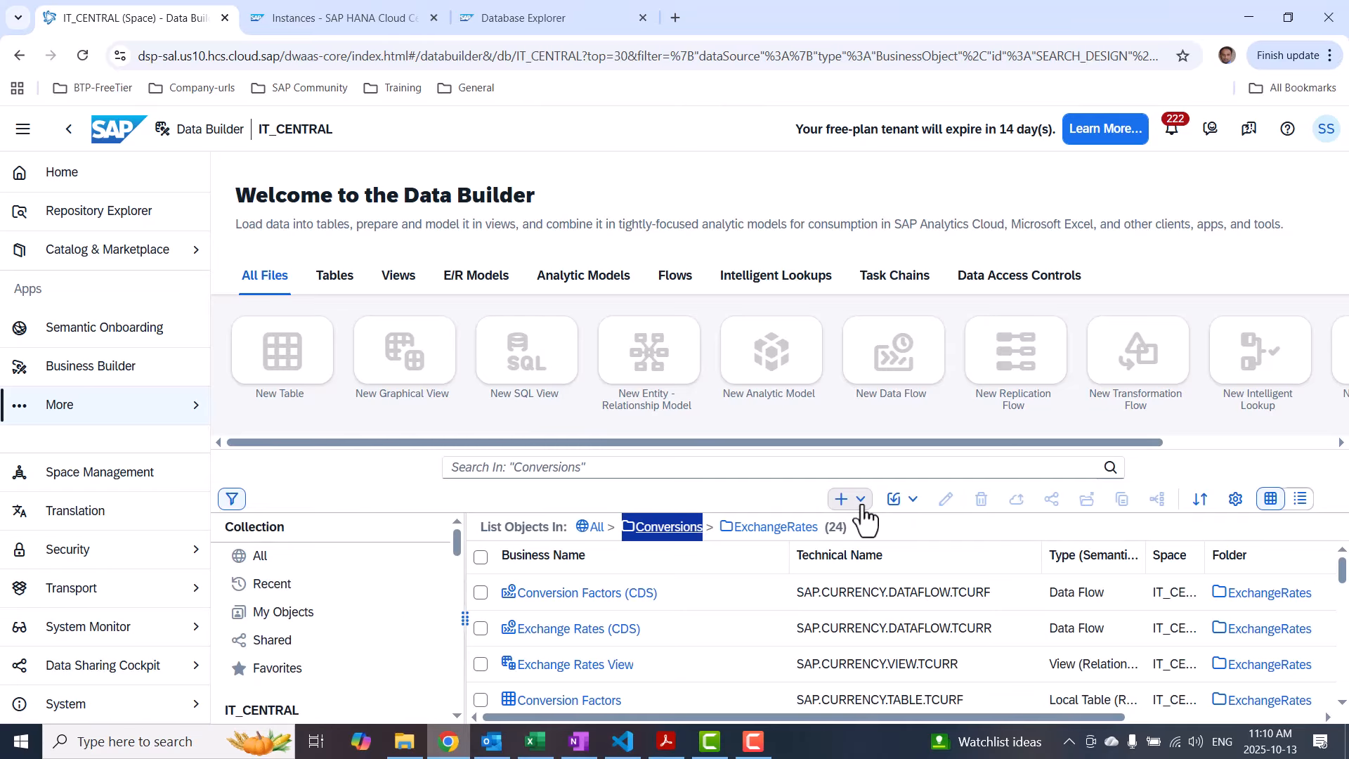
left_click(857, 500)
left_click(871, 402)
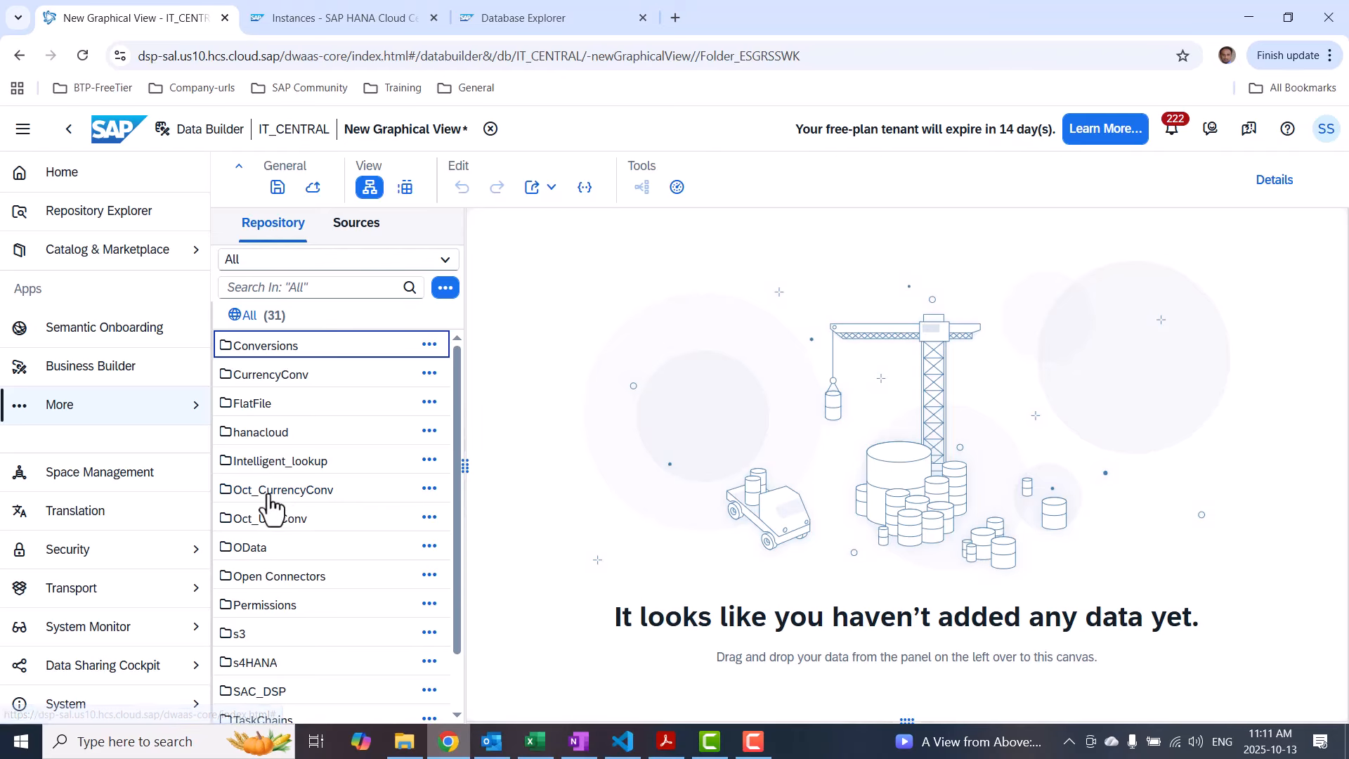
Add the LT_CURR_CONV table from the CurrencyConv folder to the view and attach a calculated columns node to it
left_click(278, 376)
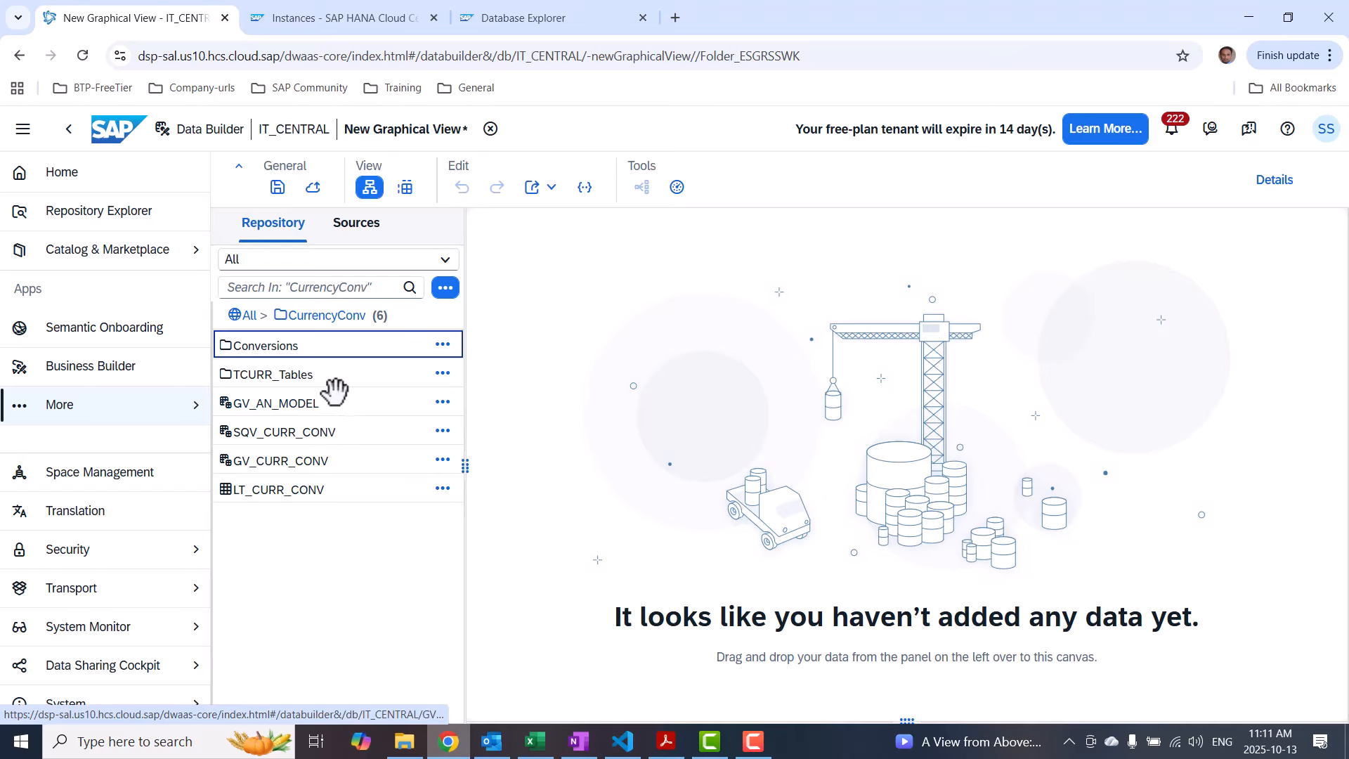
left_click_drag(349, 492, 741, 402)
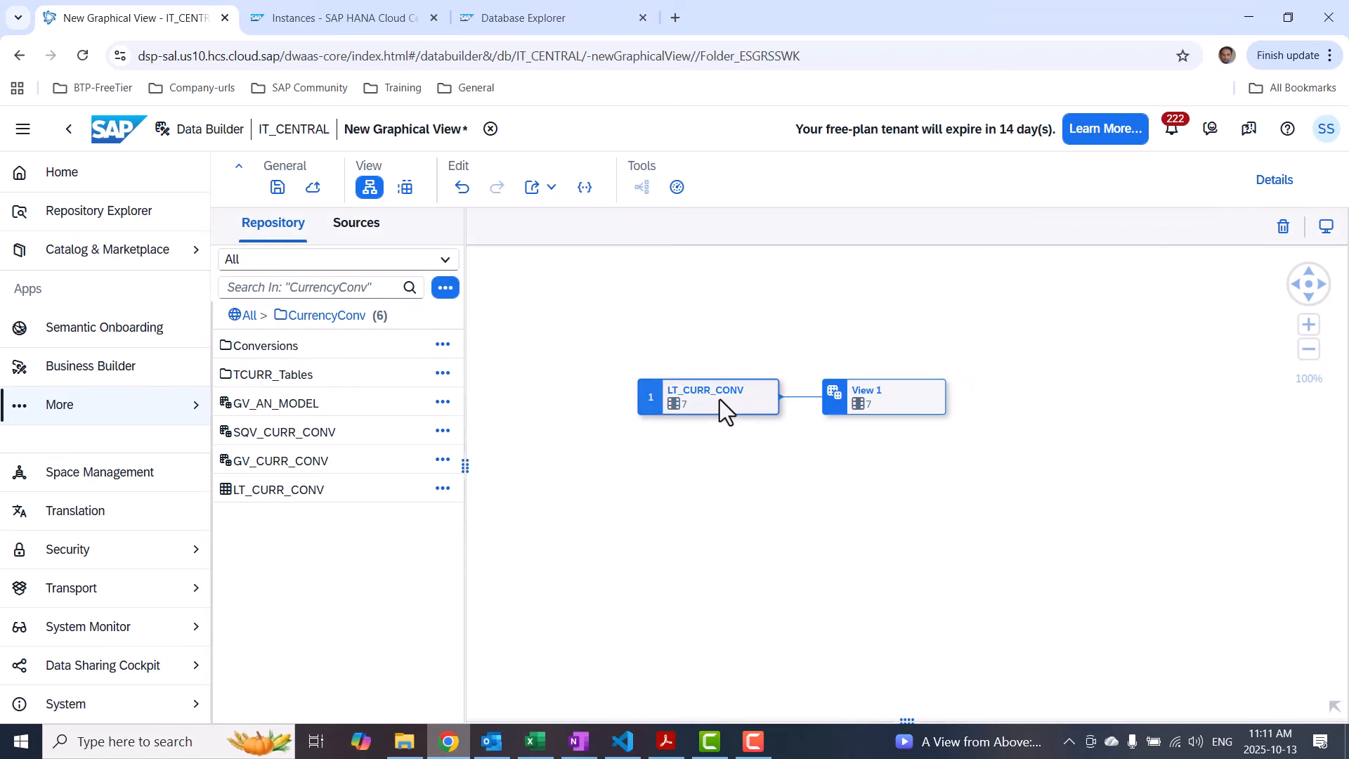
left_click(735, 389)
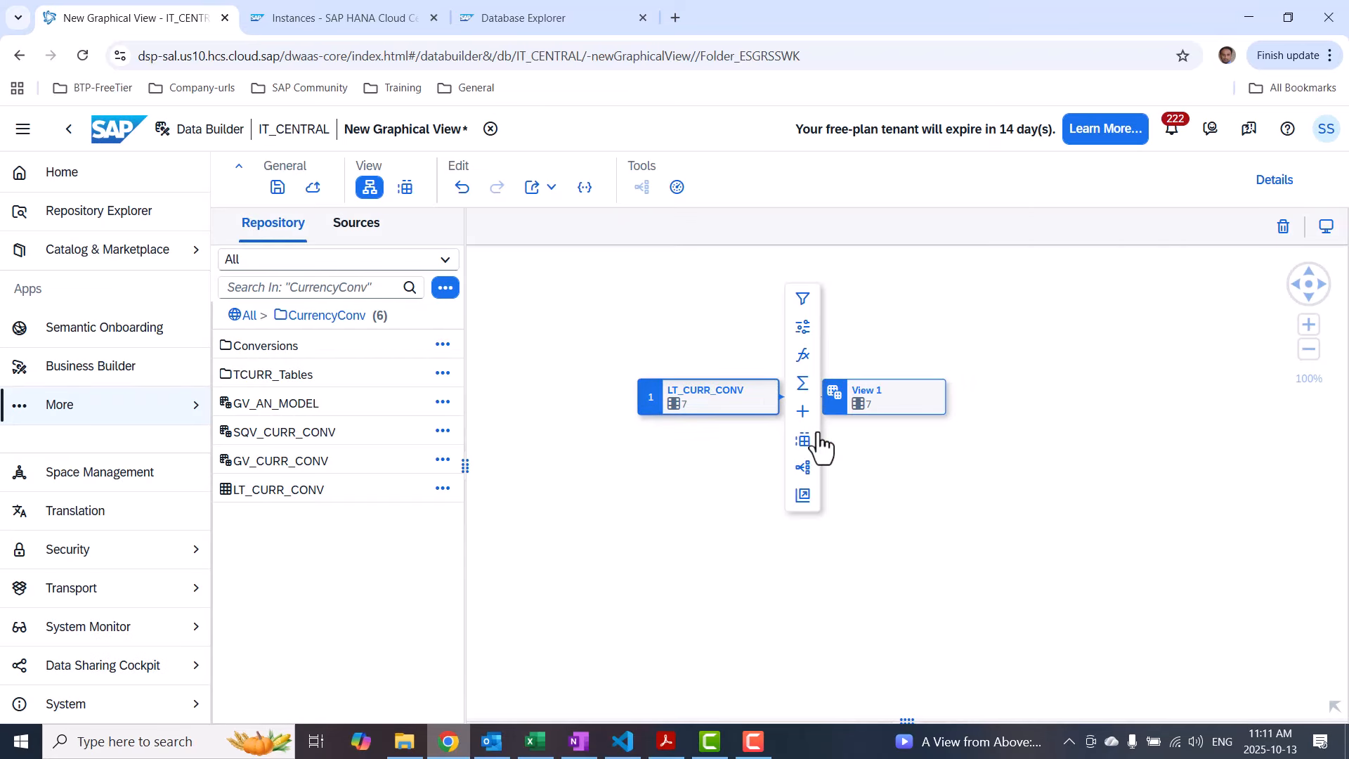
left_click(805, 357)
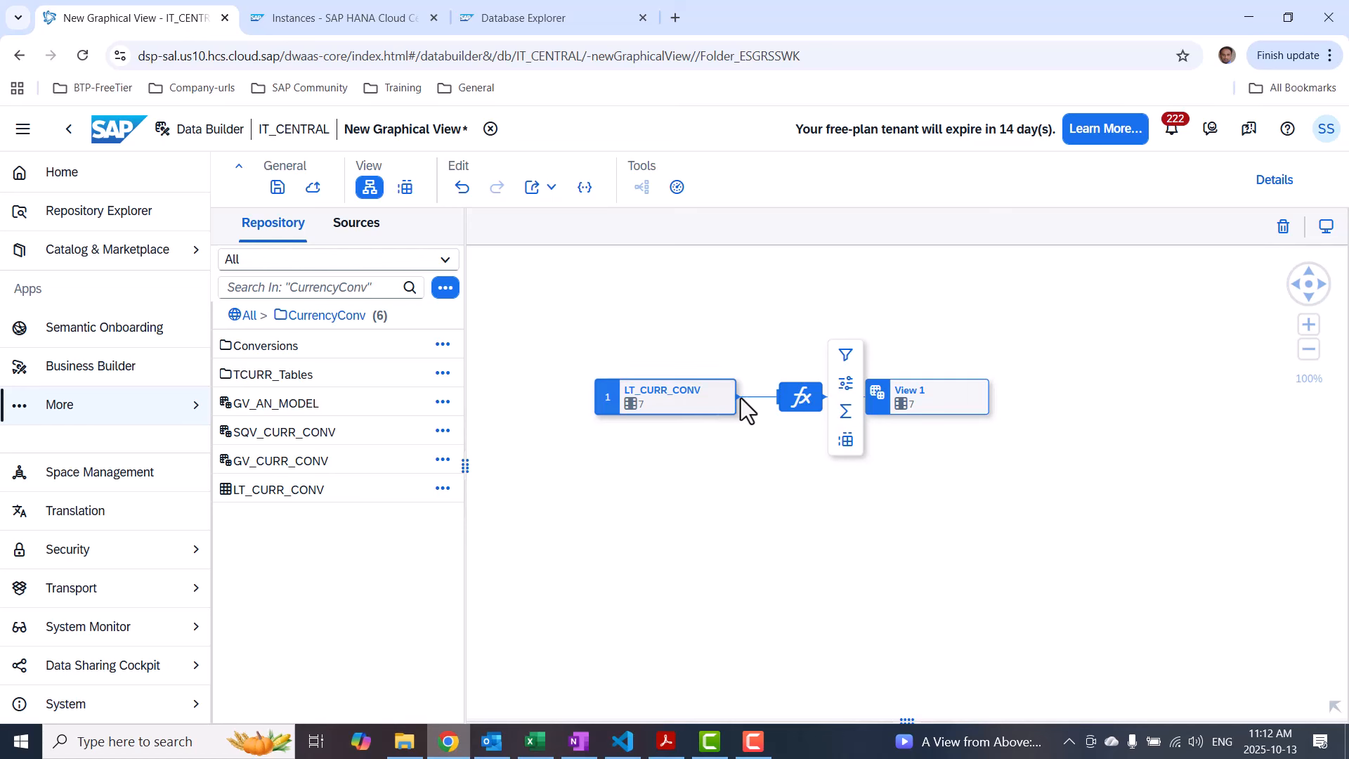
Add a currency conversion column in the details of the calculated columns node
left_click(1276, 181)
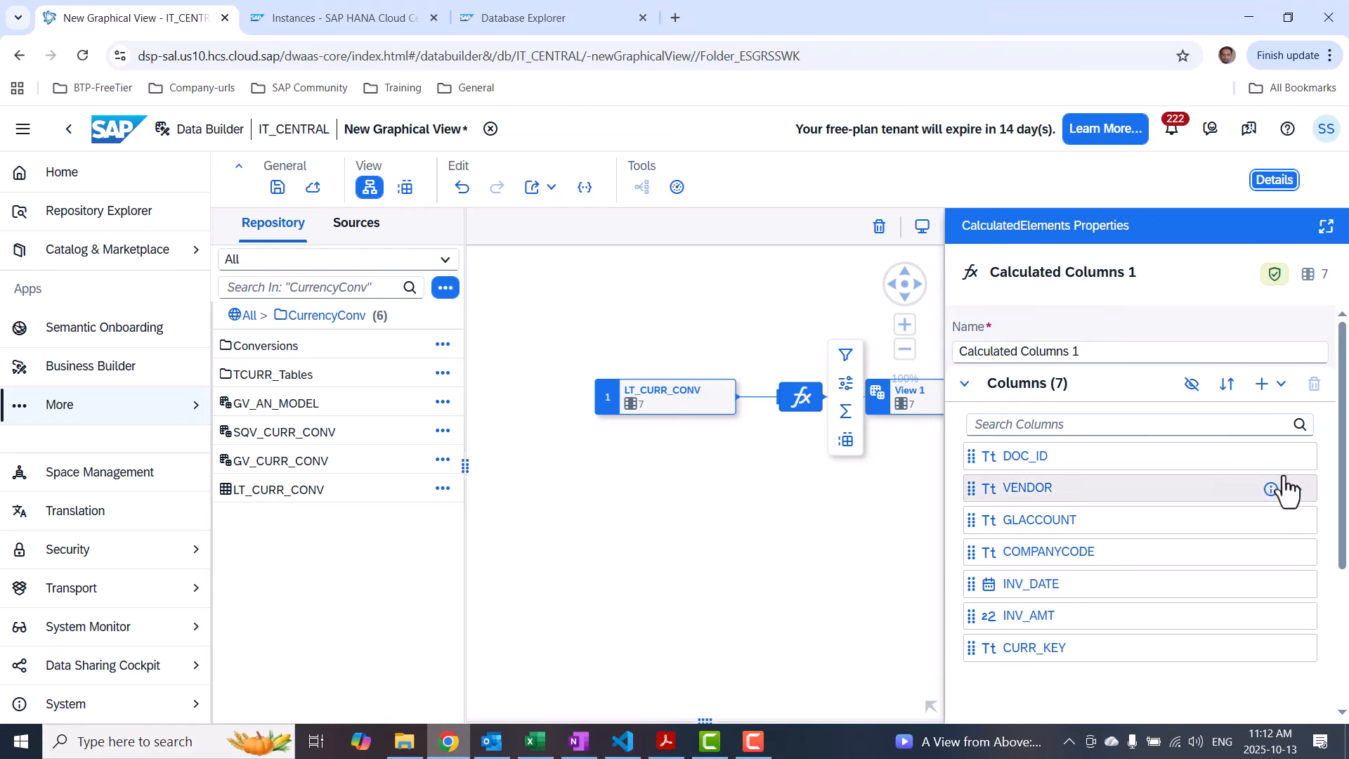
left_click(1280, 383)
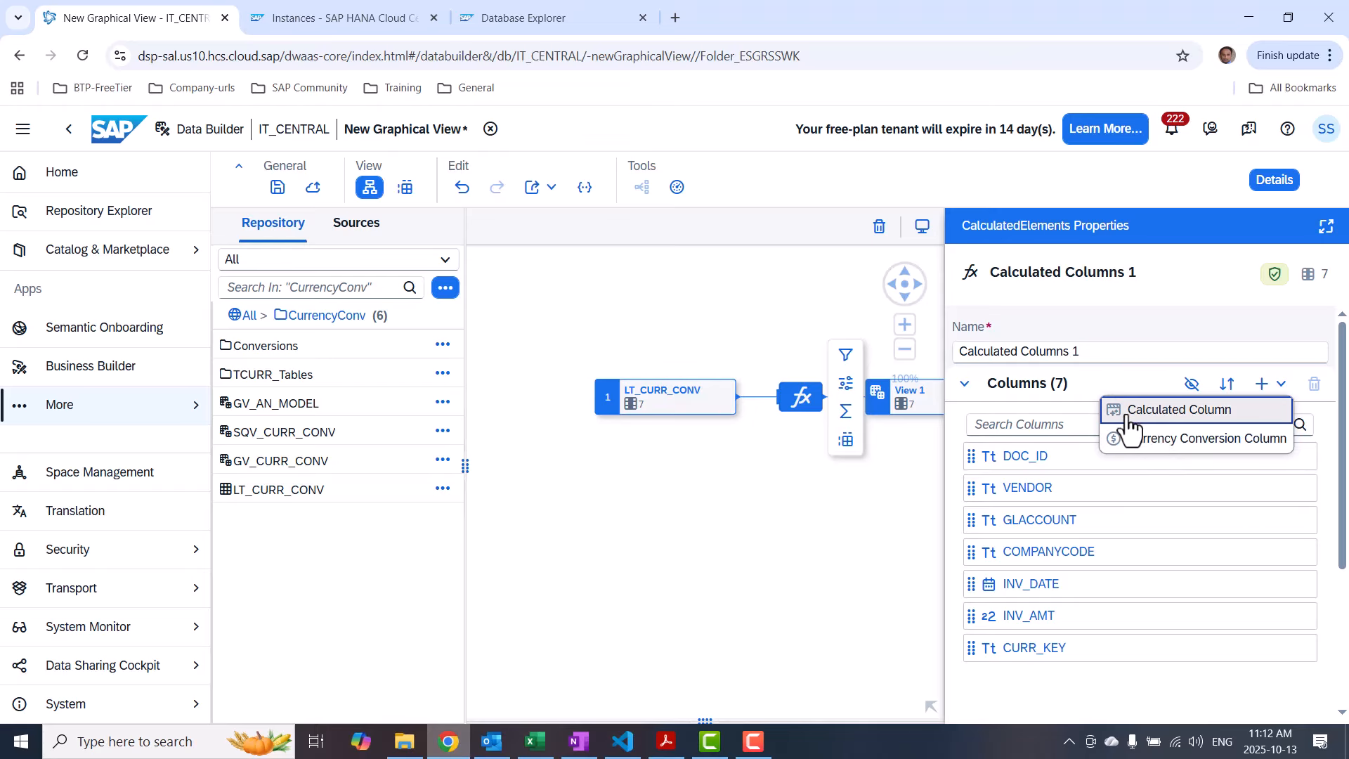
left_click(1195, 439)
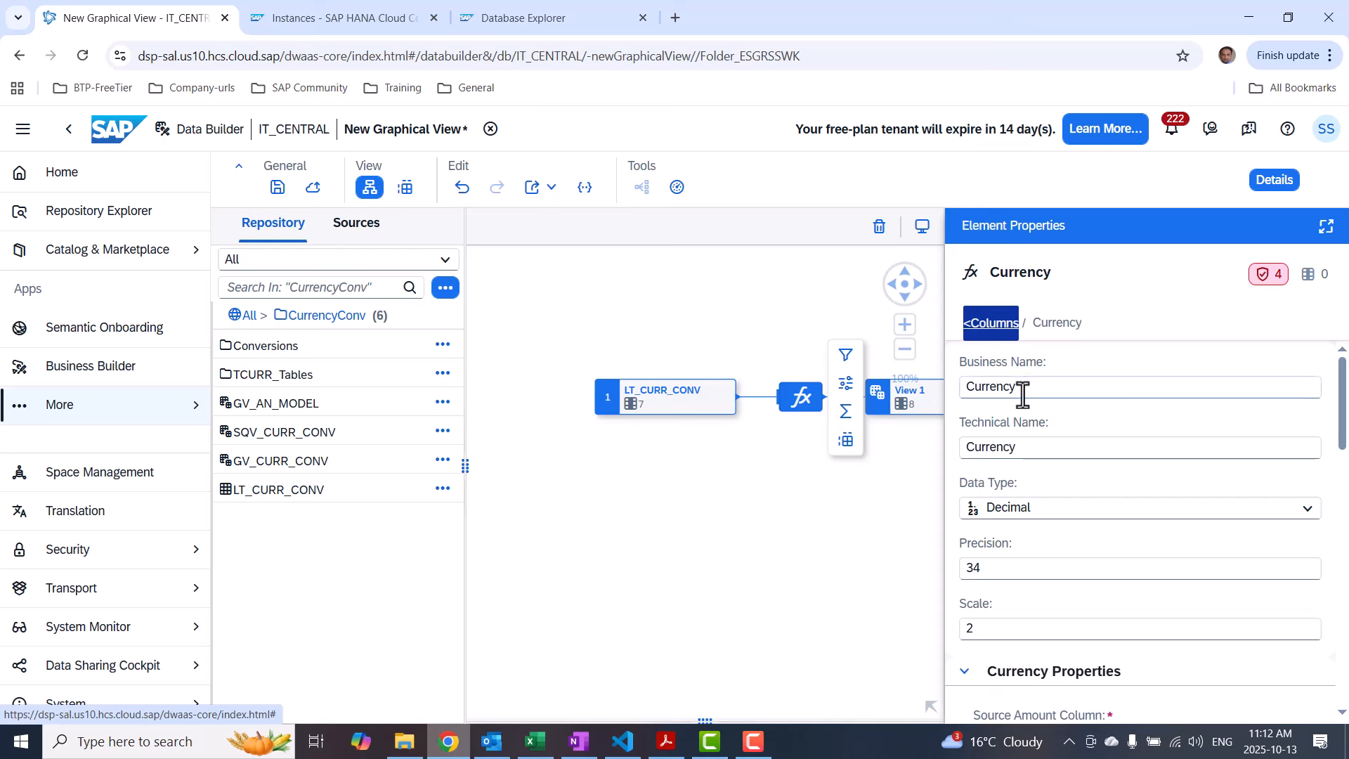
Name the currency conversion column INV_AMT_TARG and set its precision to 15
double_click(1027, 386)
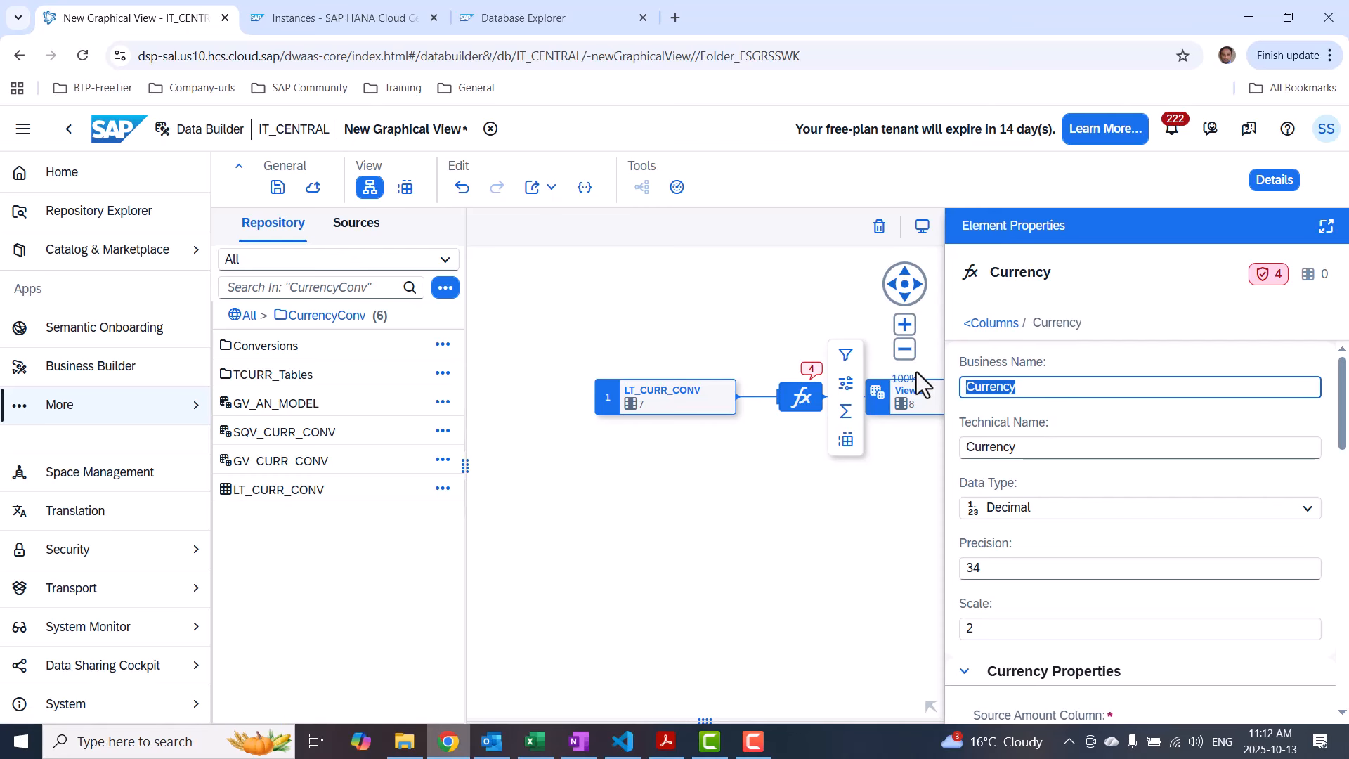
type("INV")
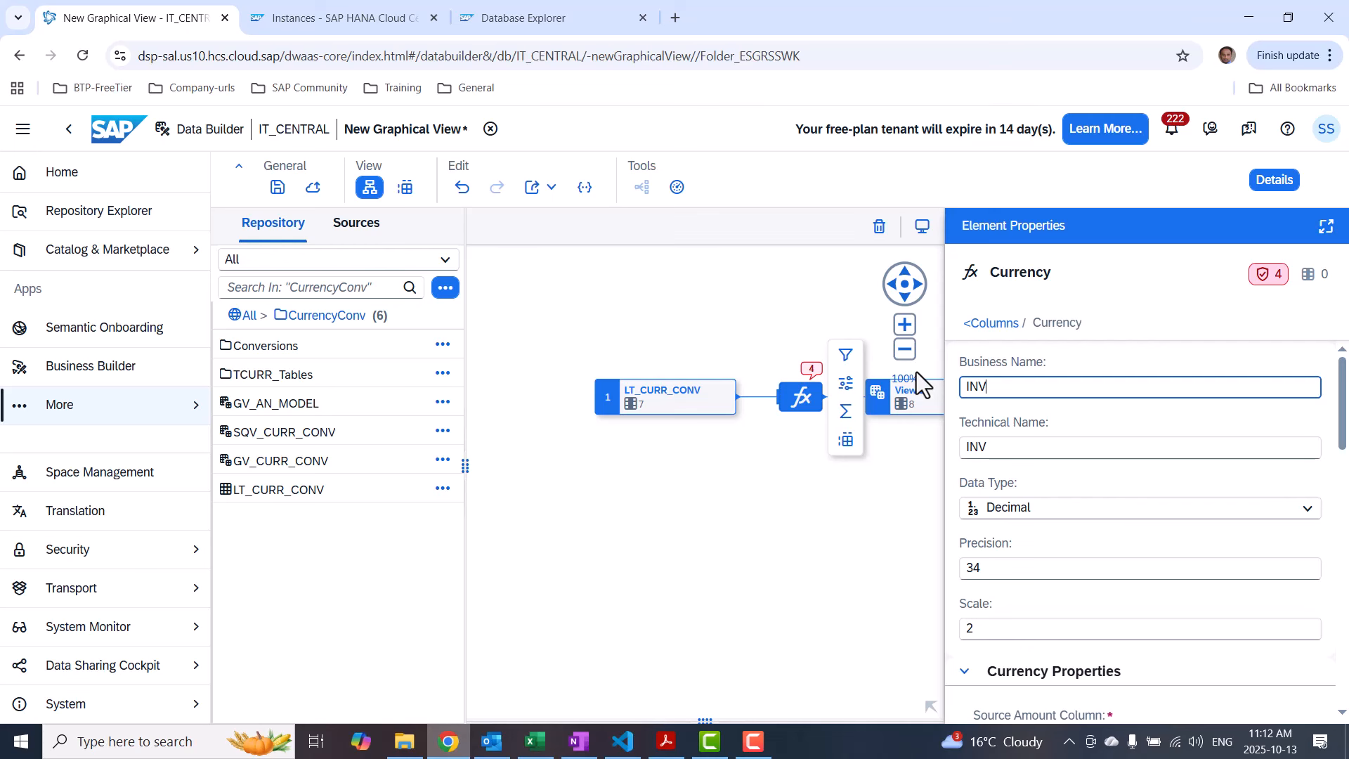
type("_AMT_U")
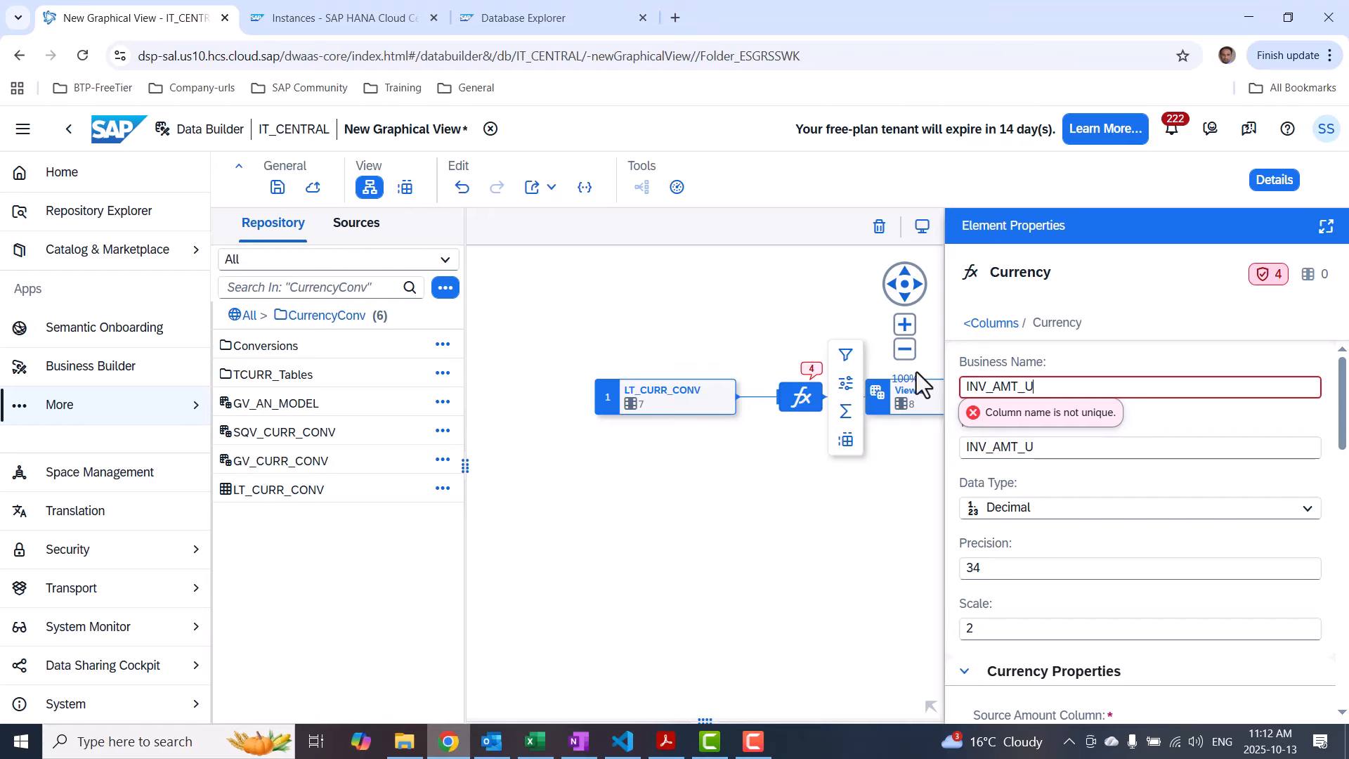
key("BackSpace")
type("TAR")
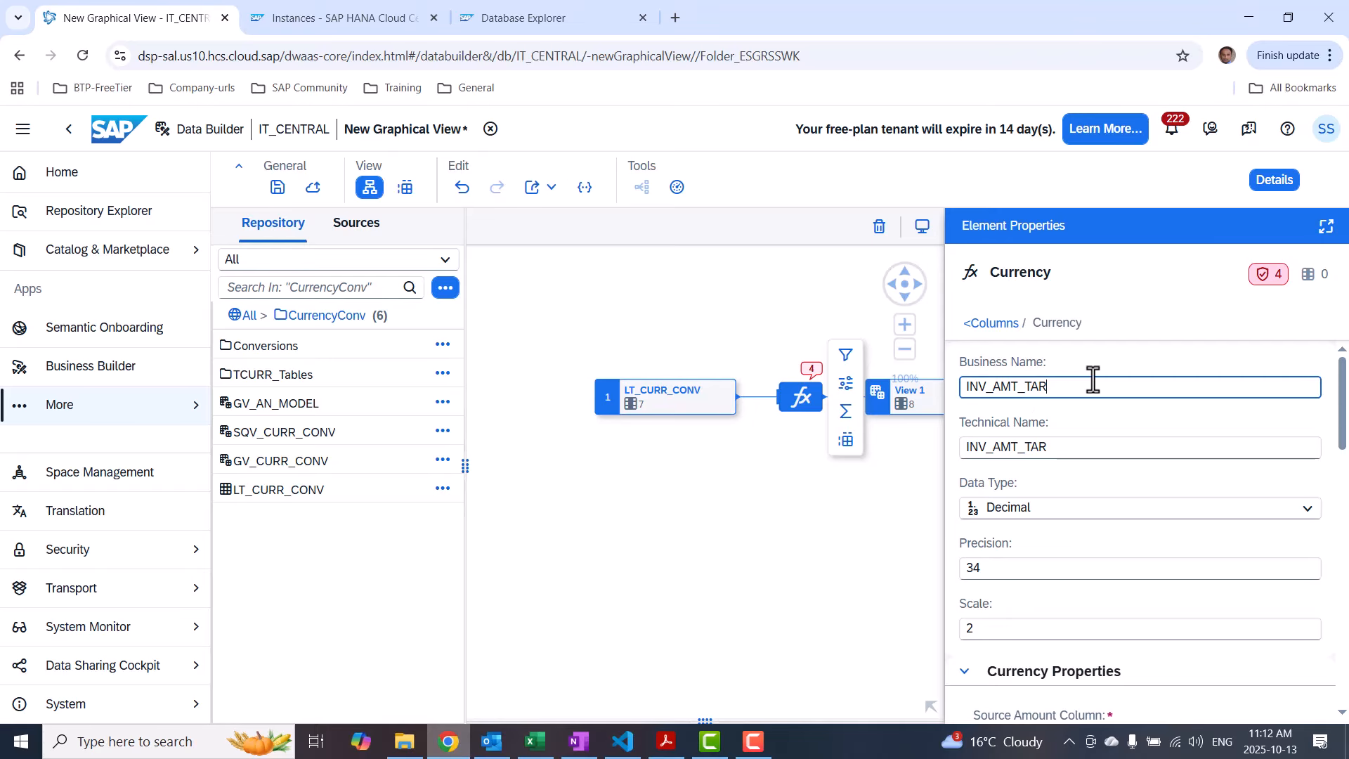
type("G")
double_click(1005, 566)
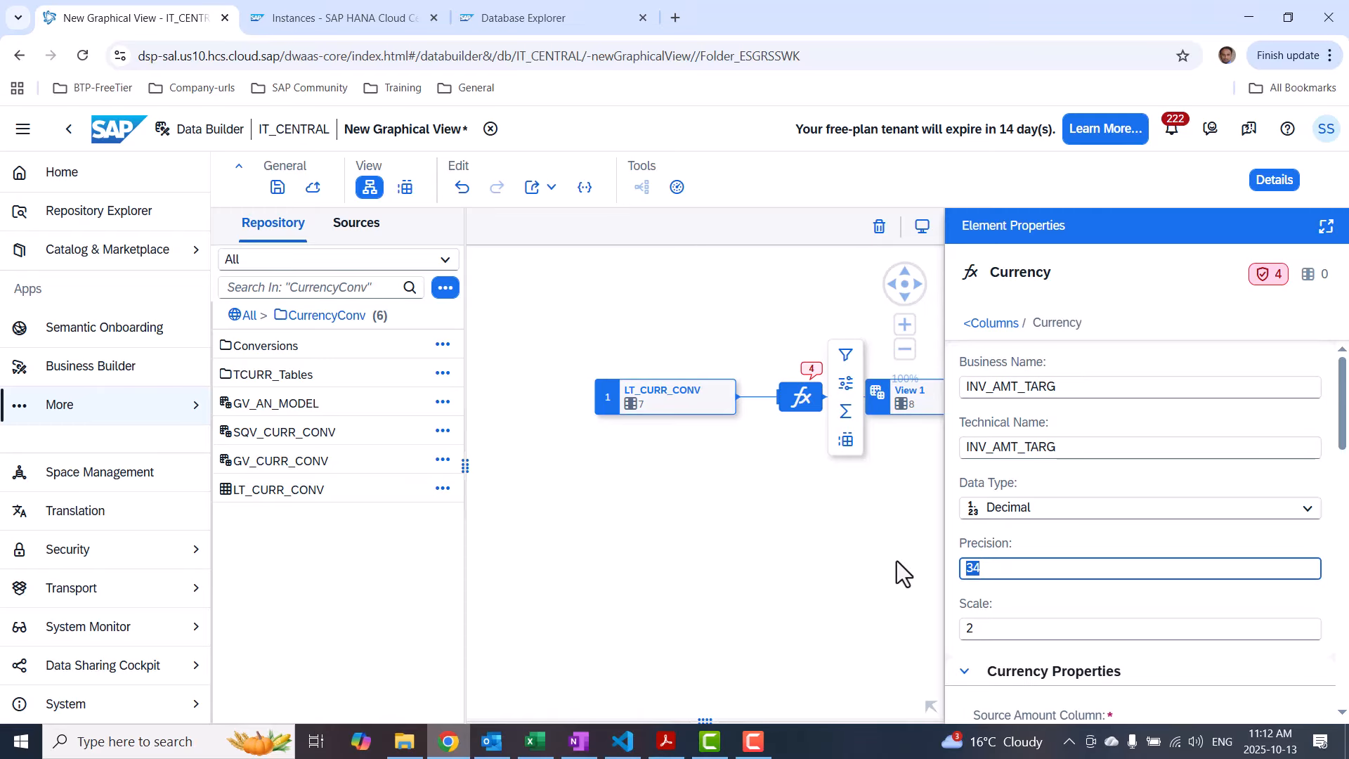
type("15")
key("Tab")
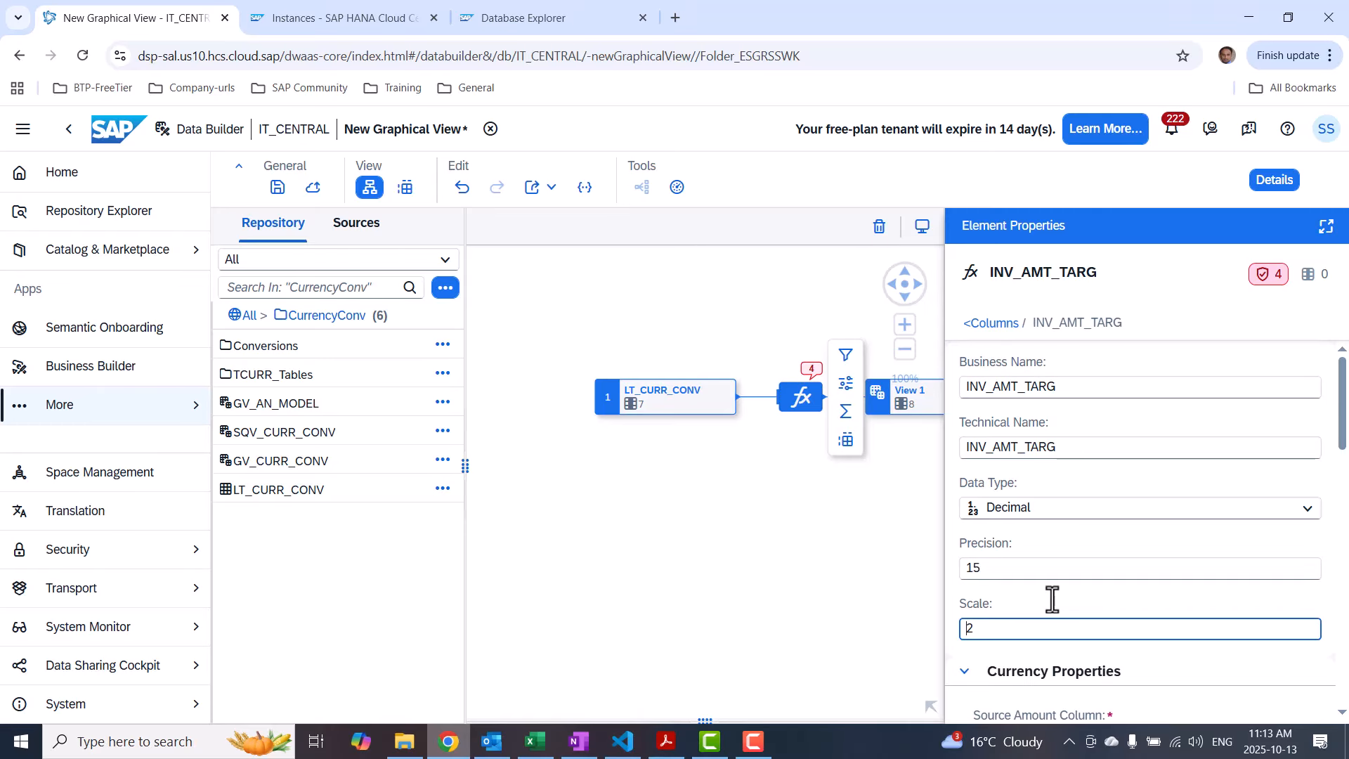
Remove the Shift step from the column's currency properties and check the options for the source amount column
scroll(1057, 595, "down", 2)
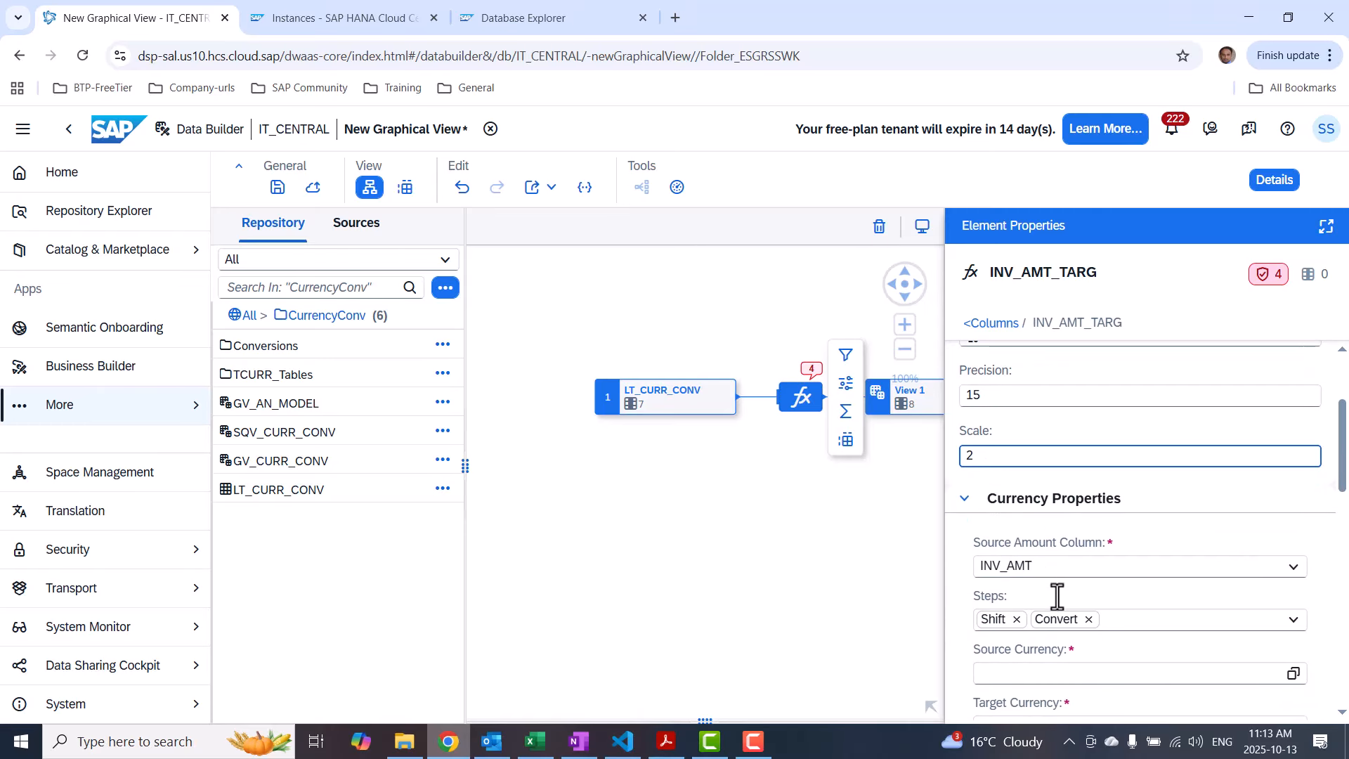
left_click(1016, 616)
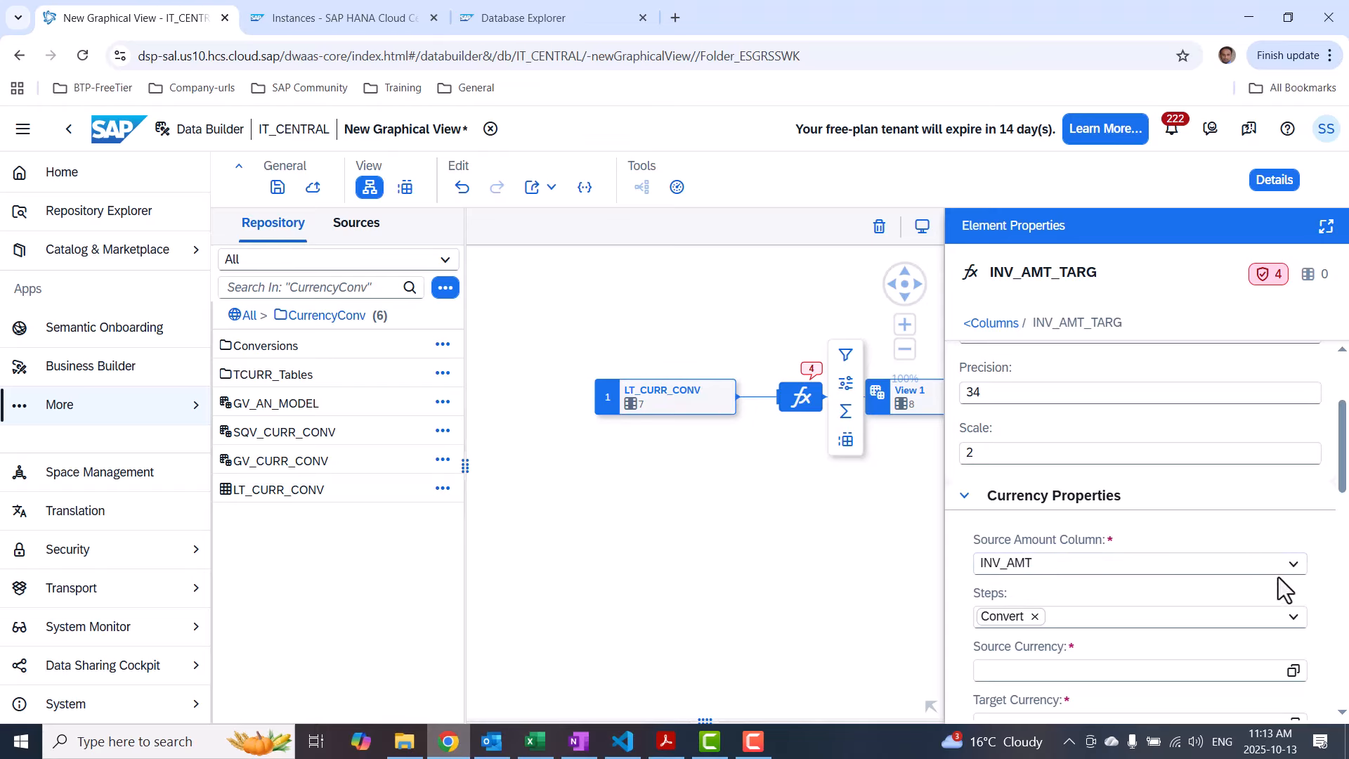
left_click(1295, 565)
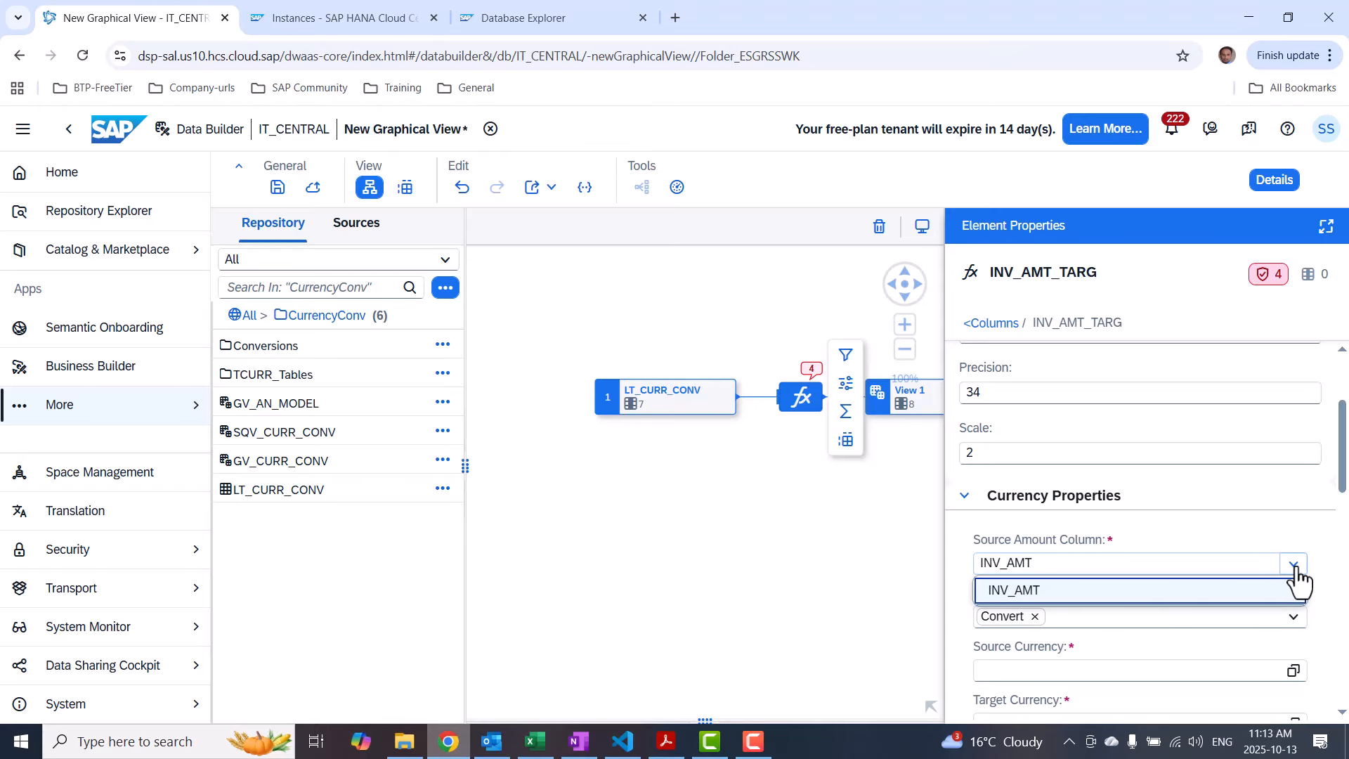
left_click(1205, 531)
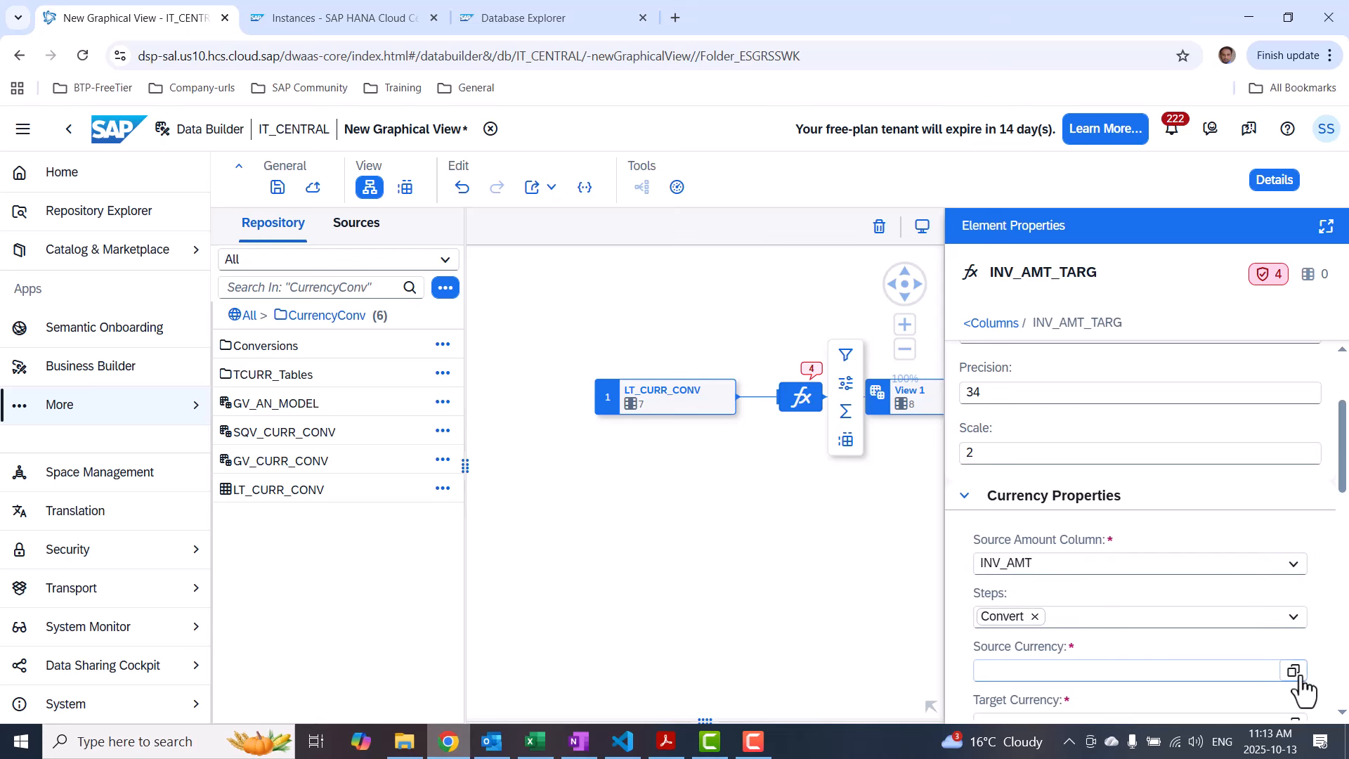
Preview the data of the LT_CURR_CONV source table with the details hidden and the preview area enlarged
left_click(697, 397)
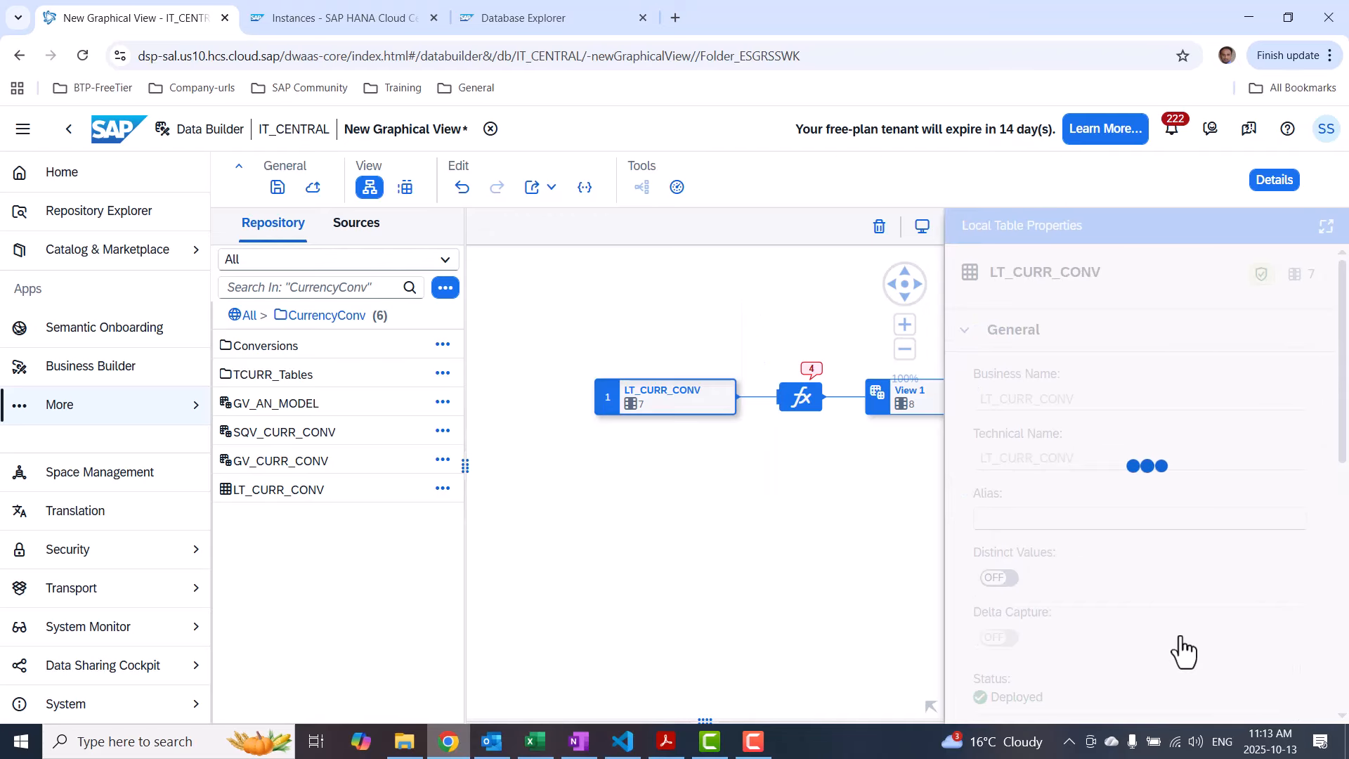
left_click(1271, 181)
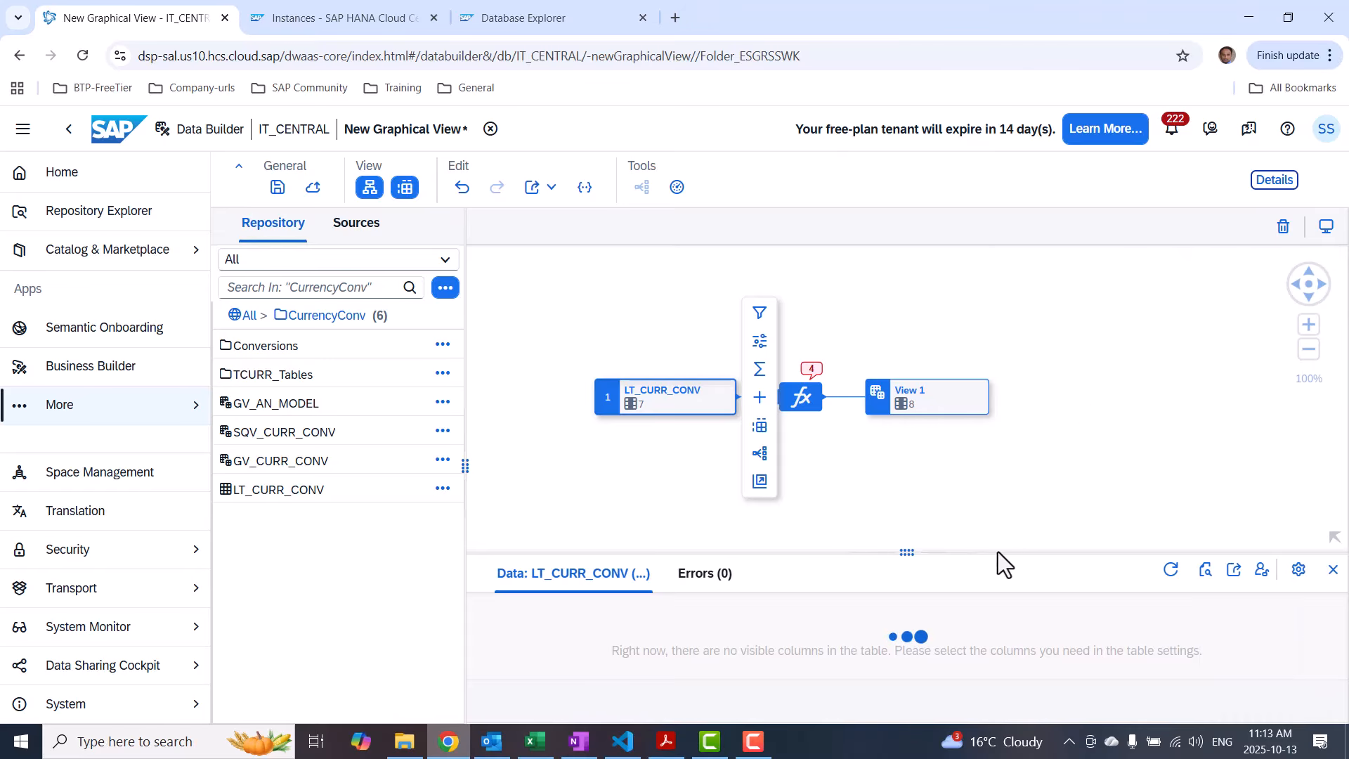
left_click_drag(905, 553, 895, 442)
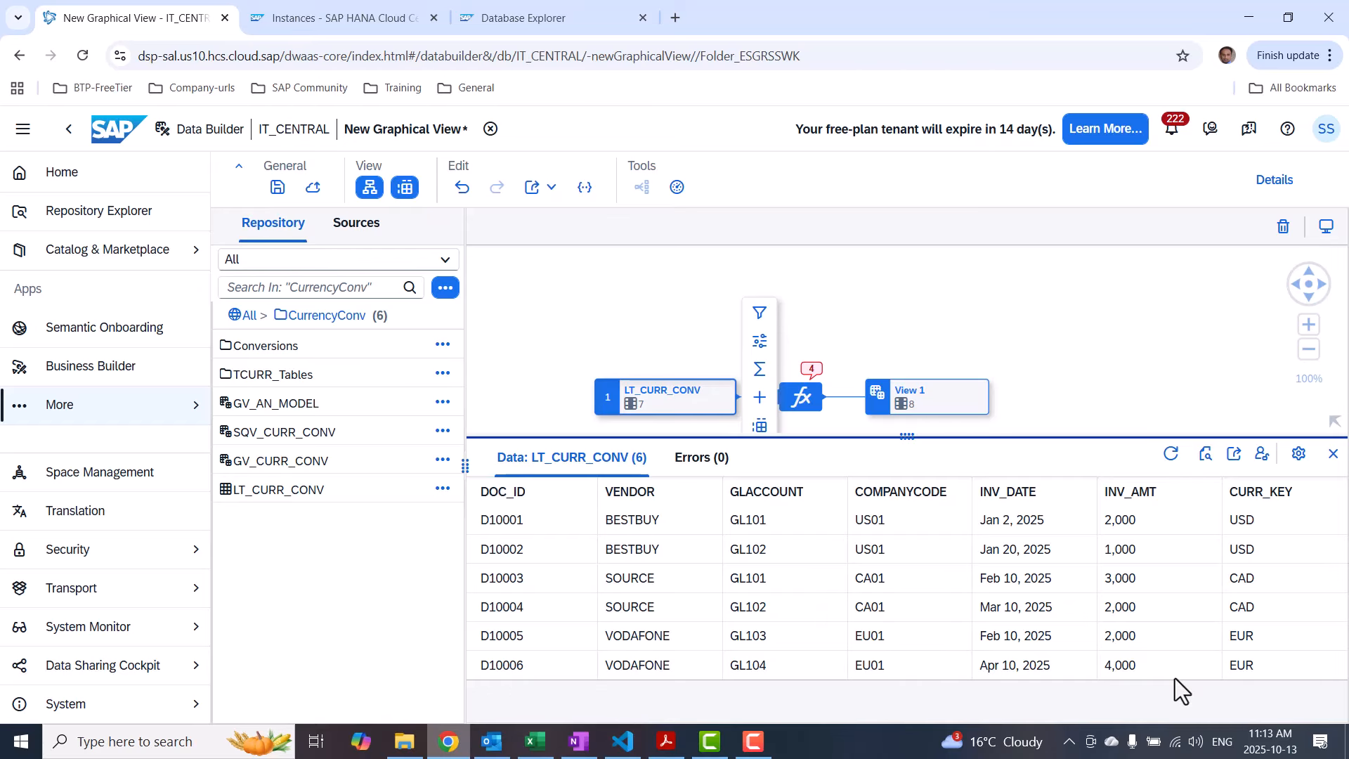
left_click(1105, 337)
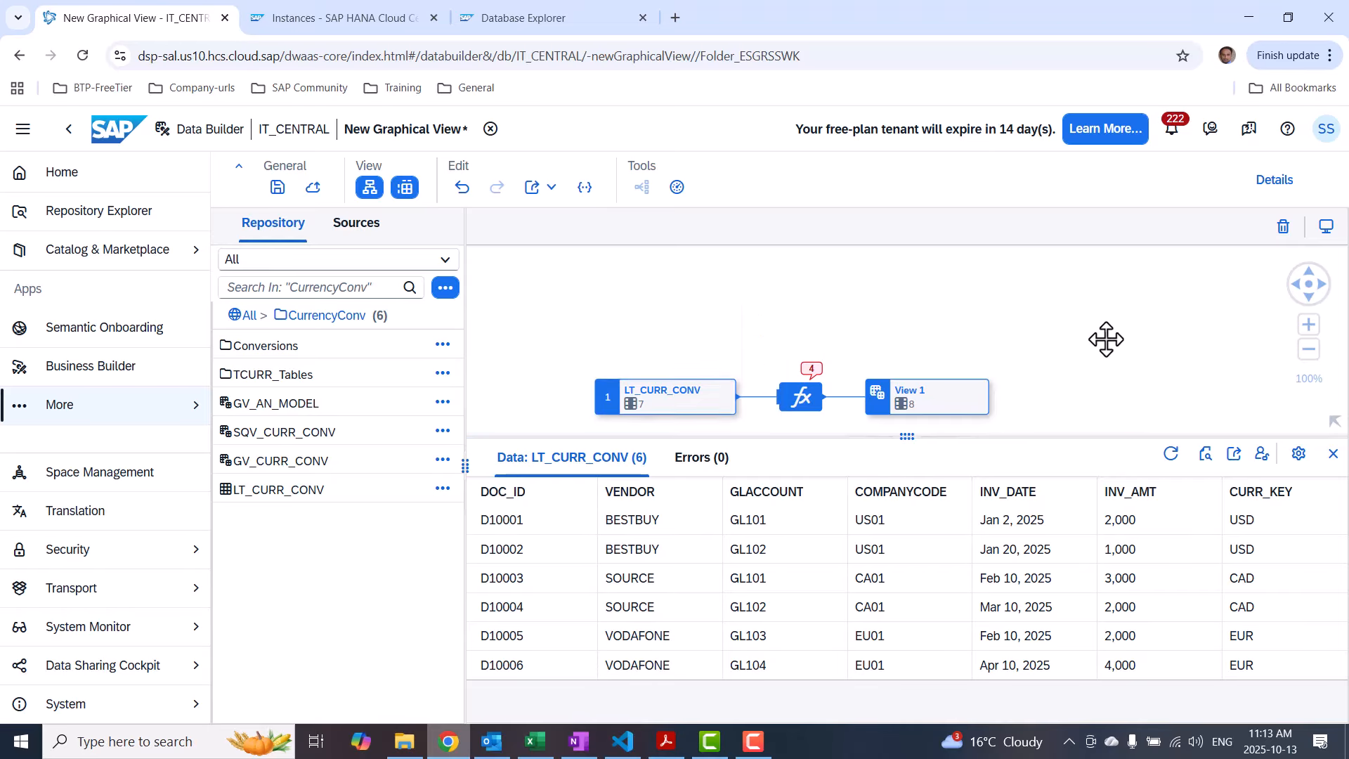
Reopen the details of the calculated columns node and set INV_AMT_TARG's source currency to the CURR_KEY column
left_click(803, 392)
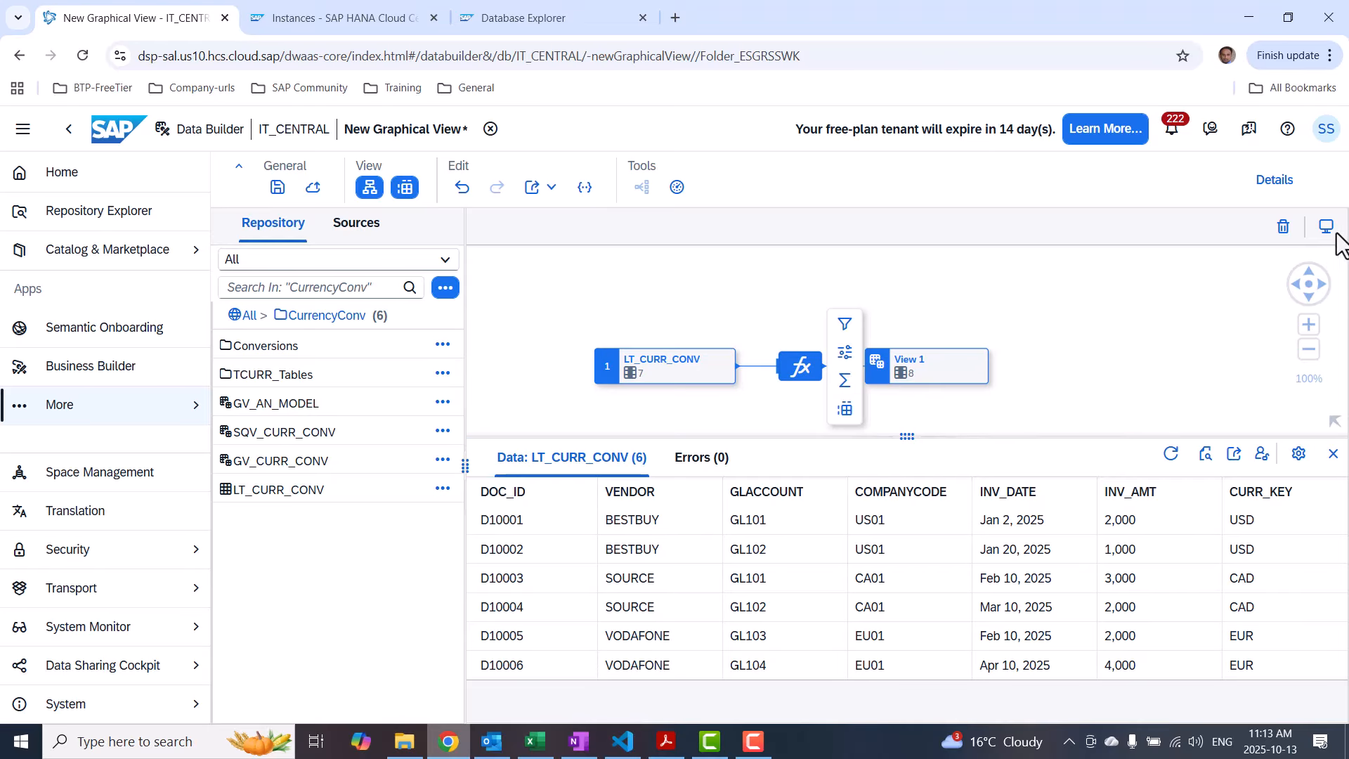
left_click(1273, 180)
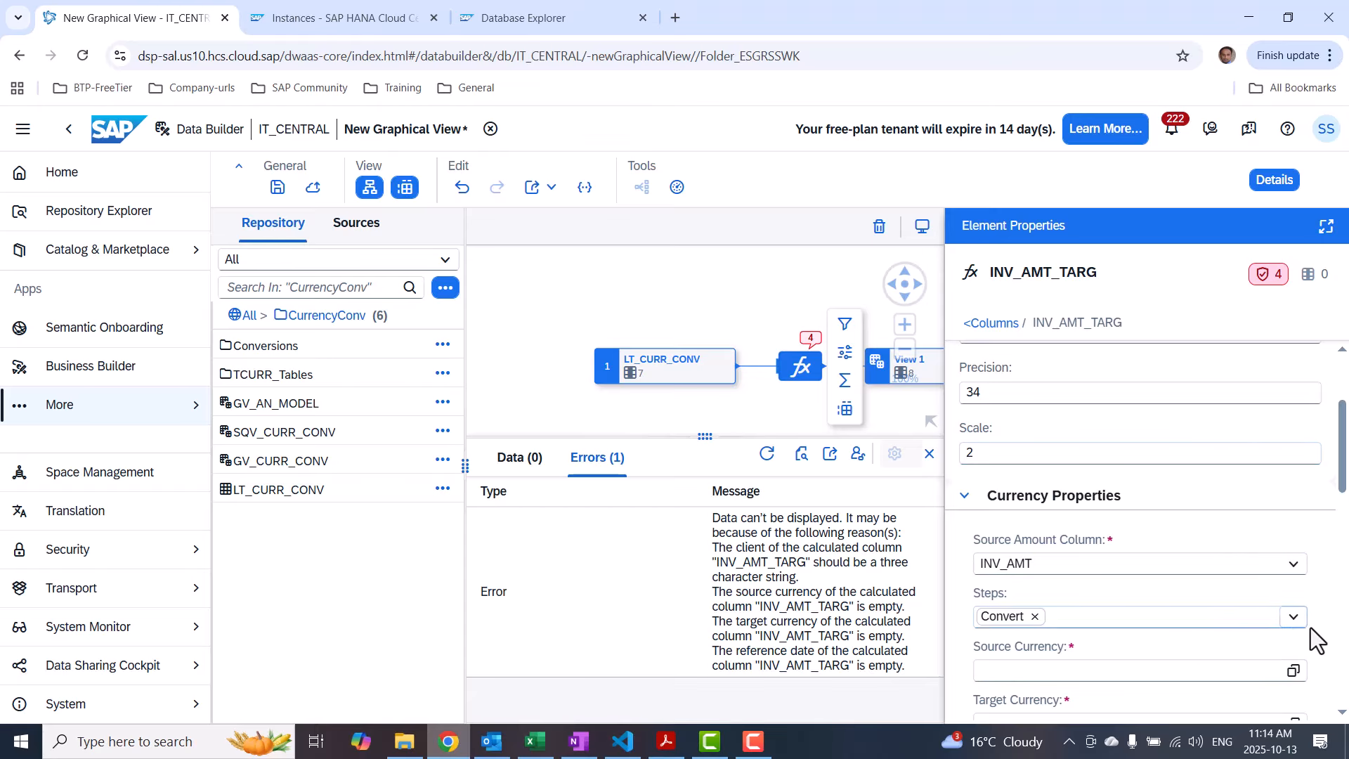
left_click(1304, 671)
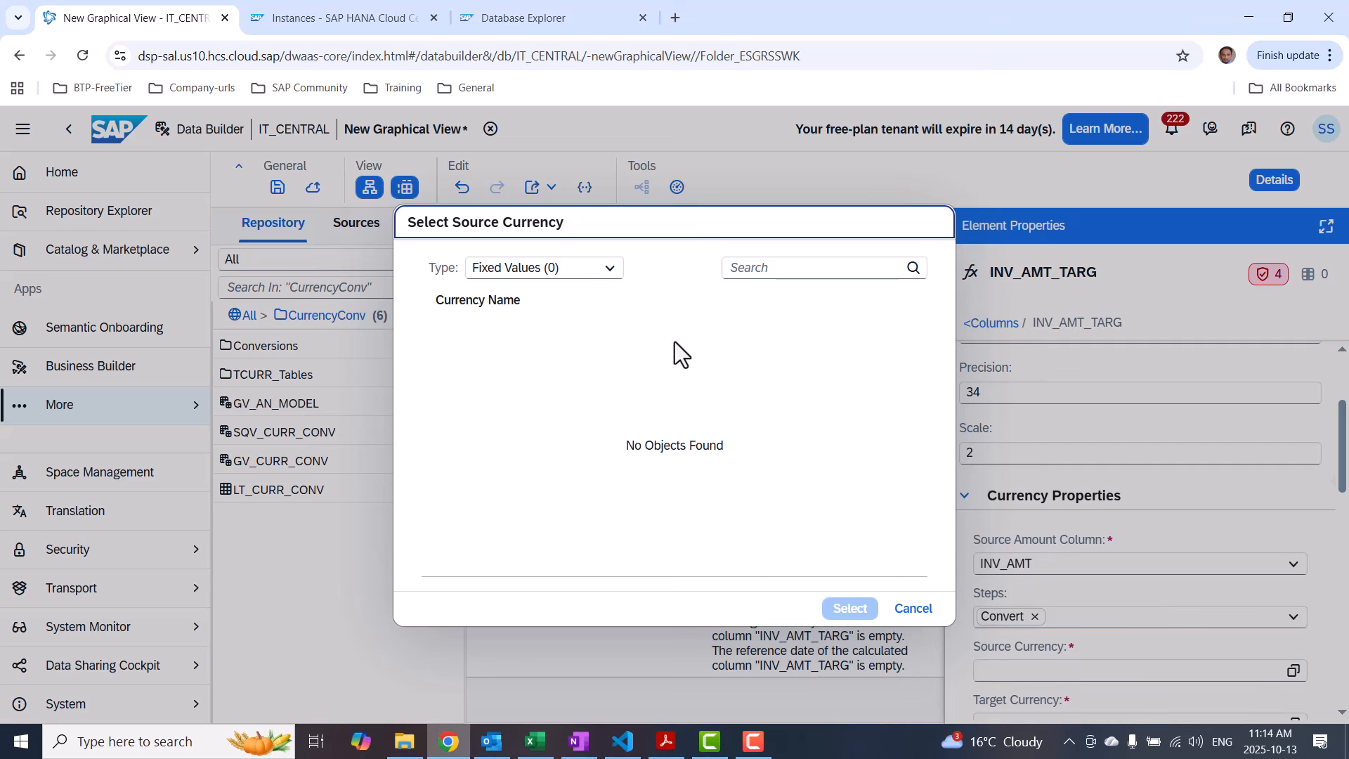
left_click(610, 274)
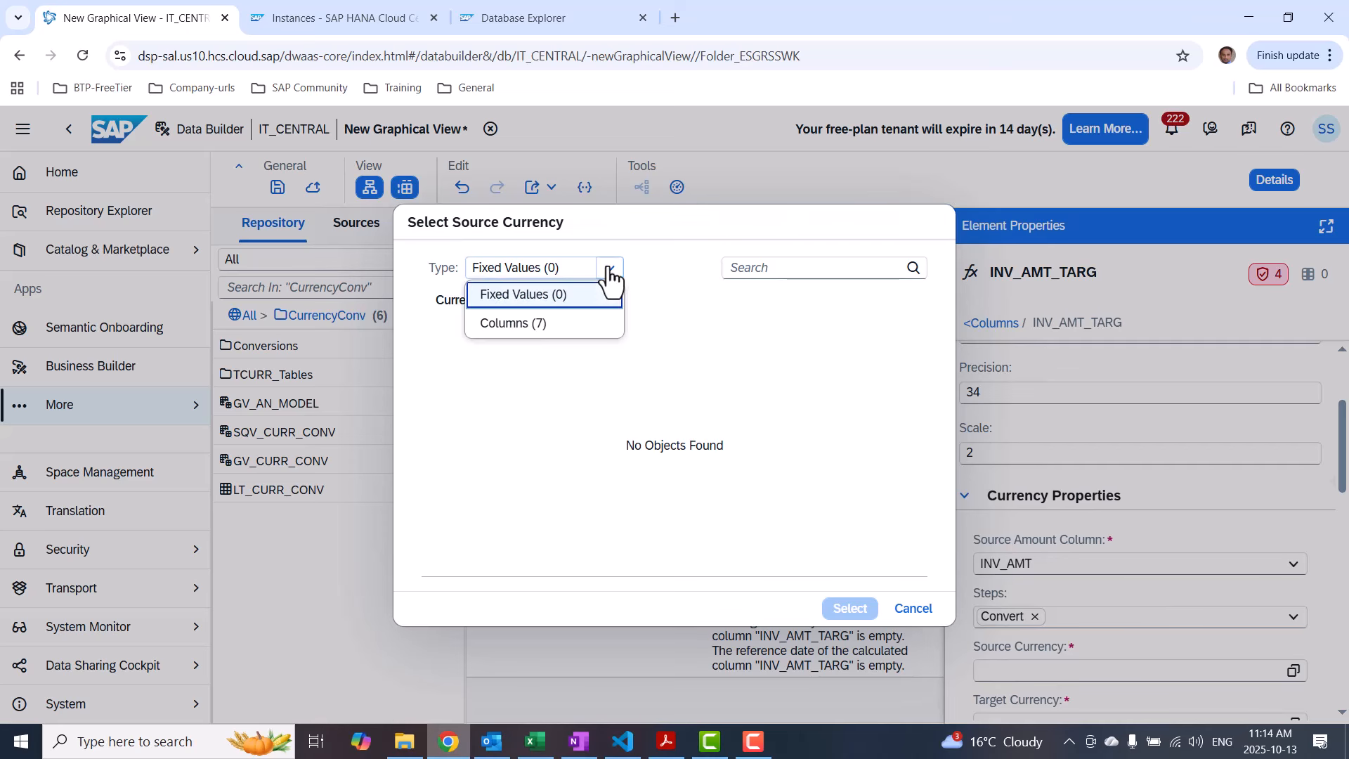
left_click(530, 330)
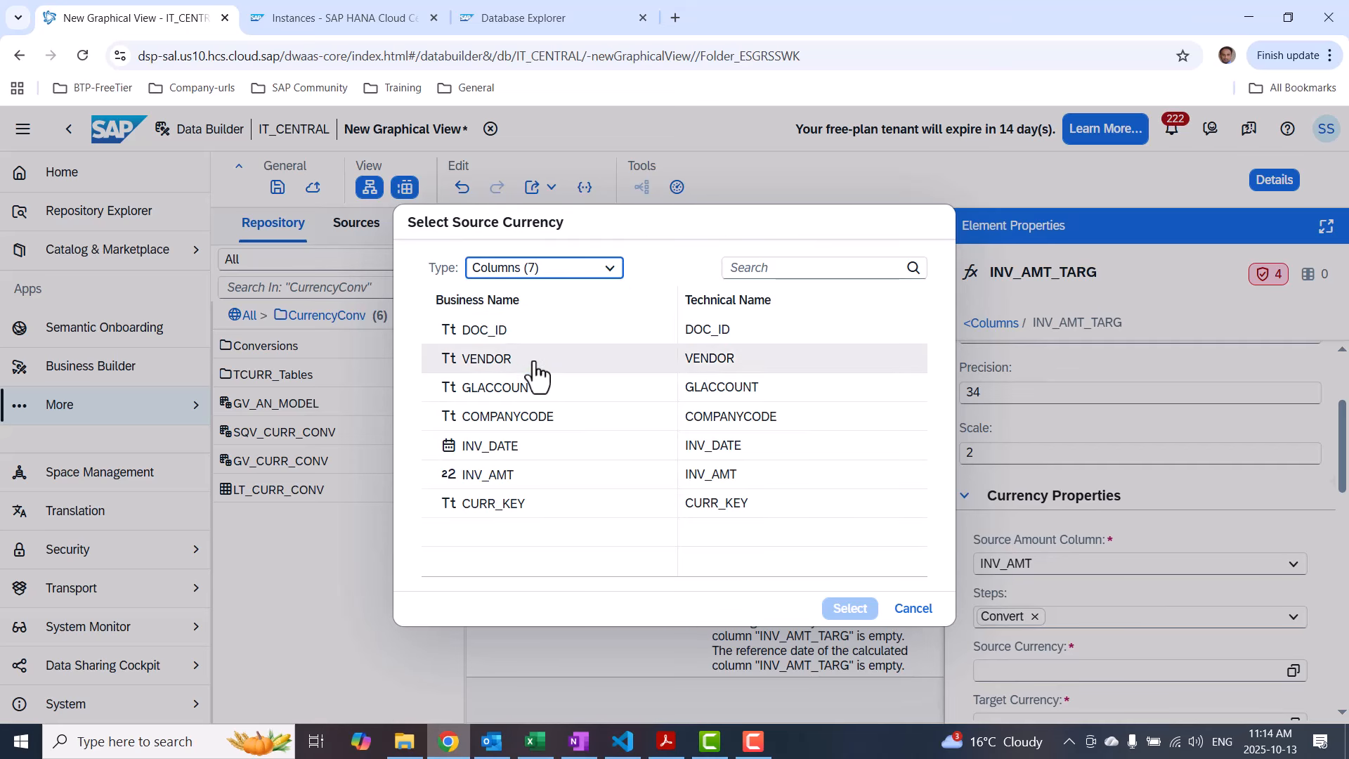
left_click(518, 507)
left_click(839, 610)
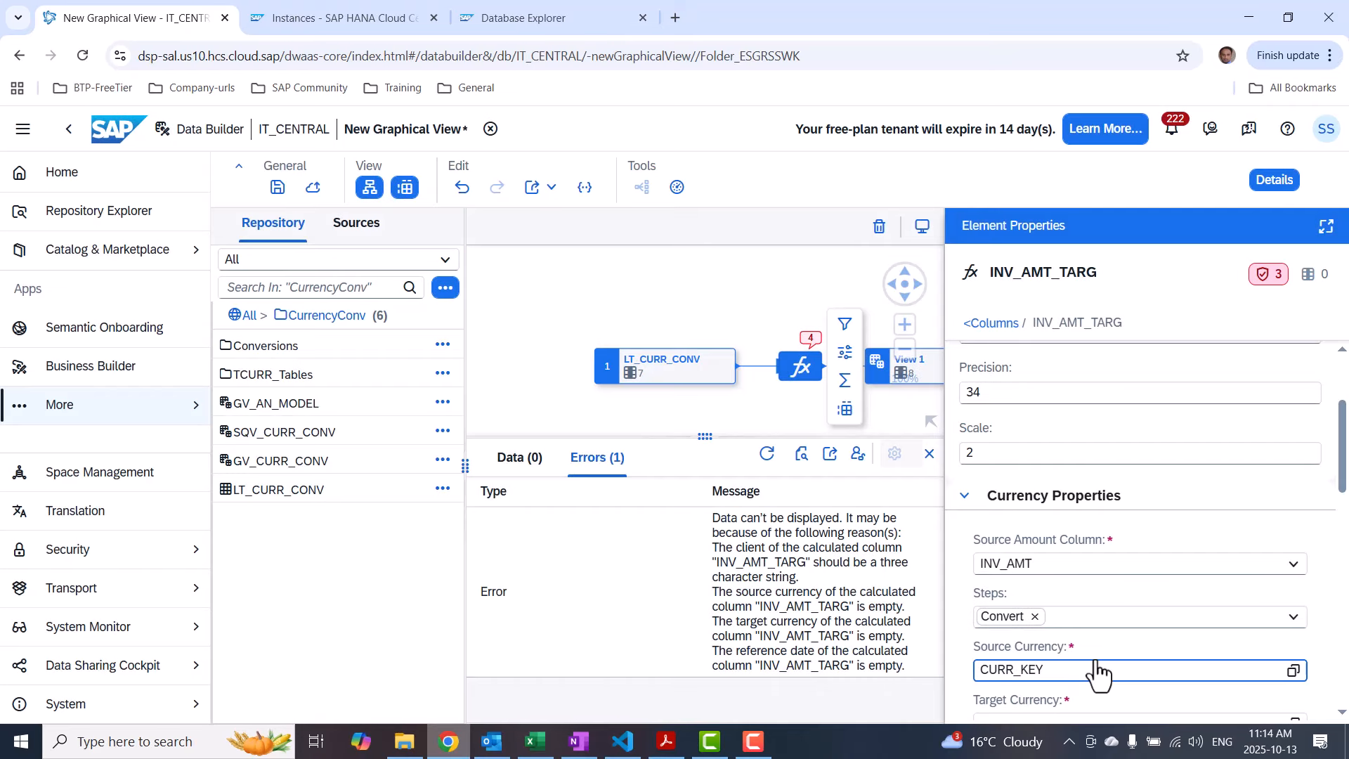
Check the input parameters and fixed values offered for the target currency, leaving the selection without choosing one
left_click_drag(1344, 453, 1344, 524)
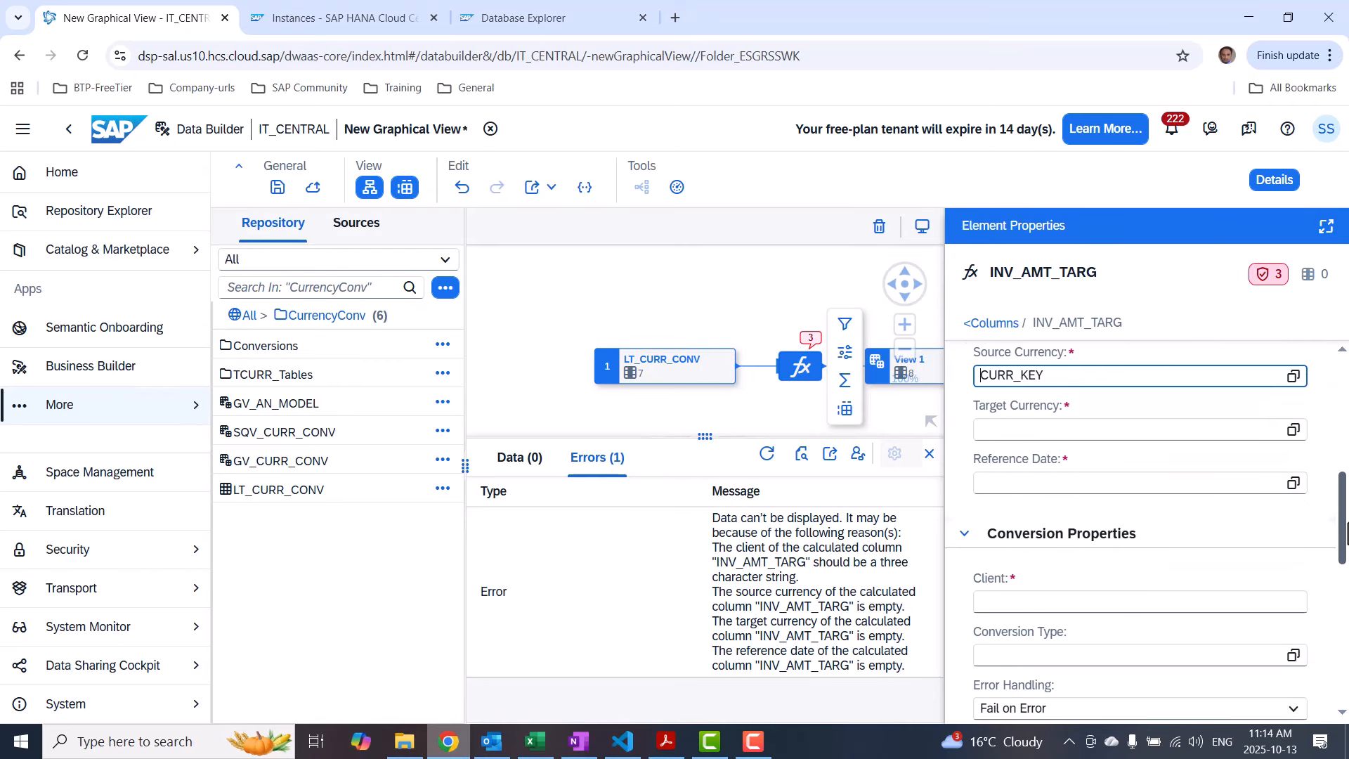
left_click(1291, 431)
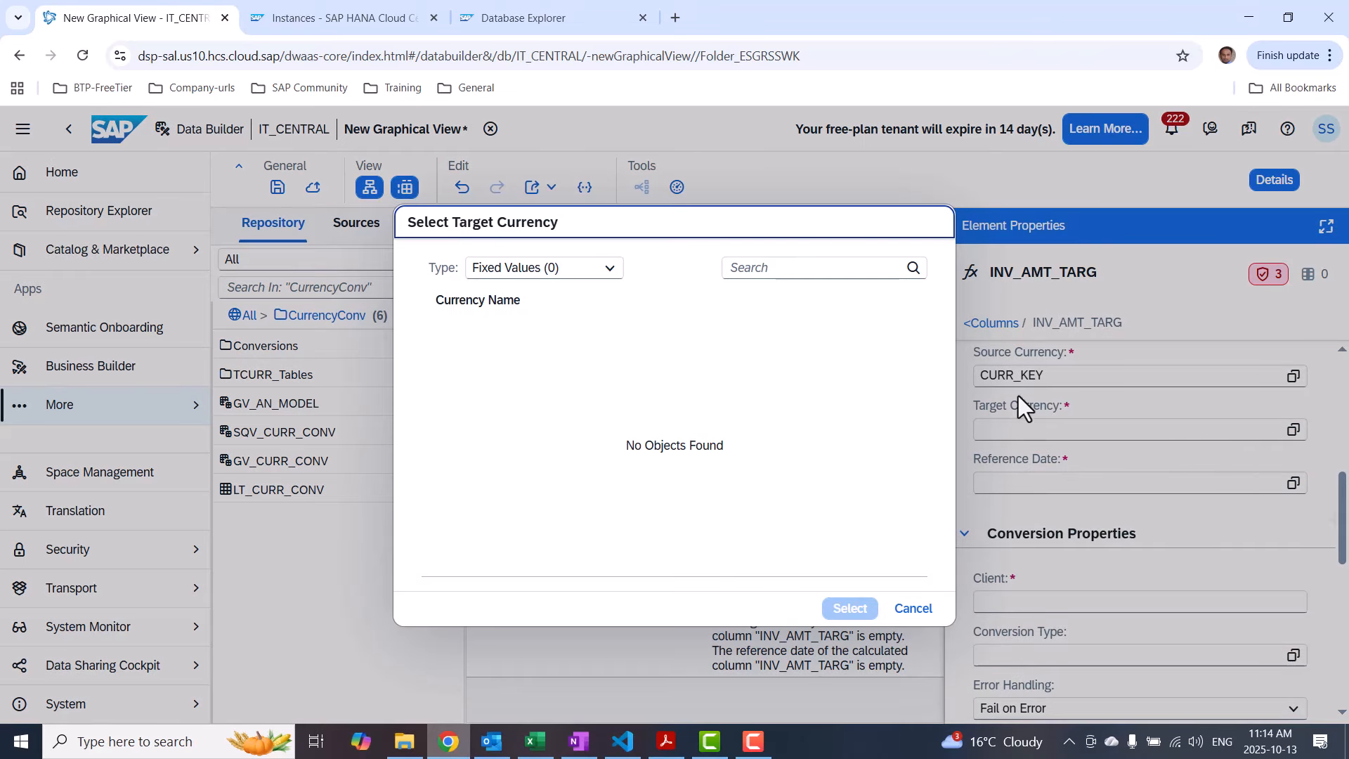
left_click(610, 268)
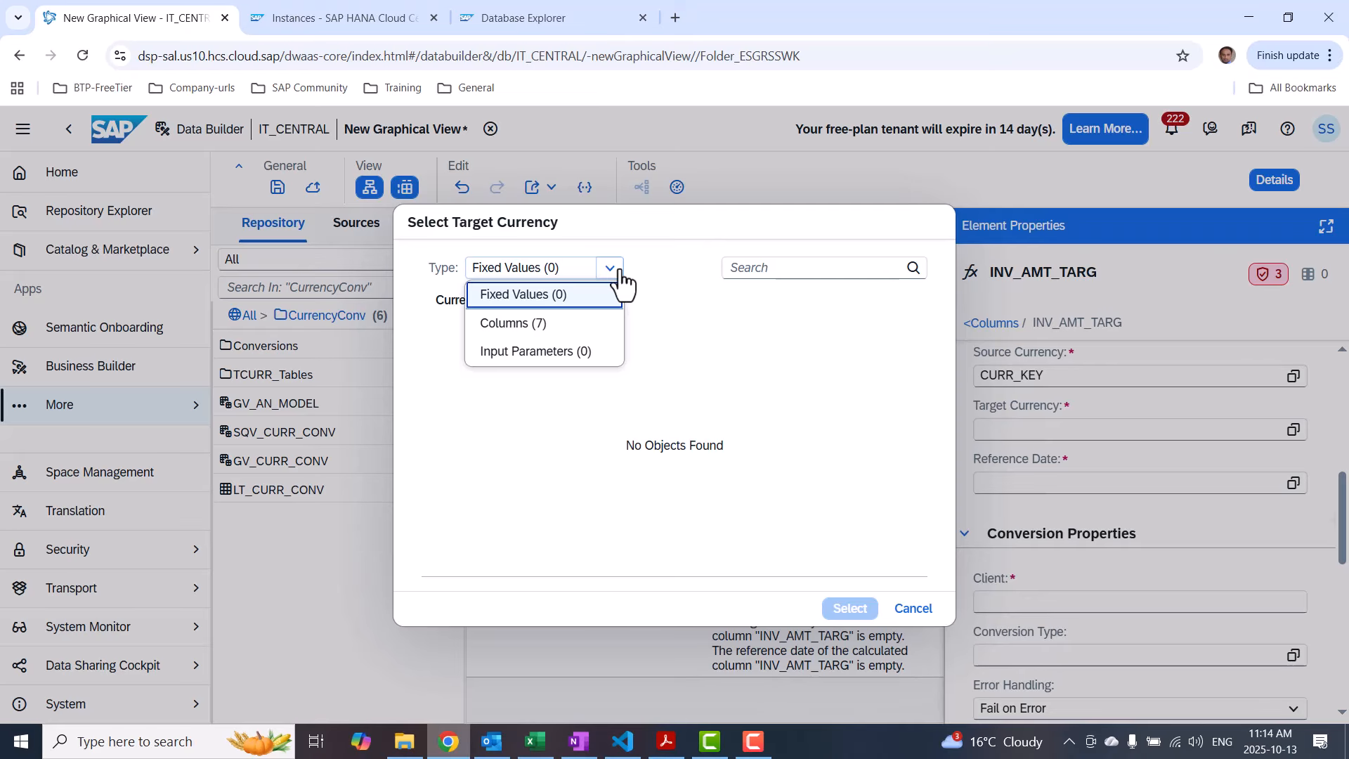
left_click(564, 353)
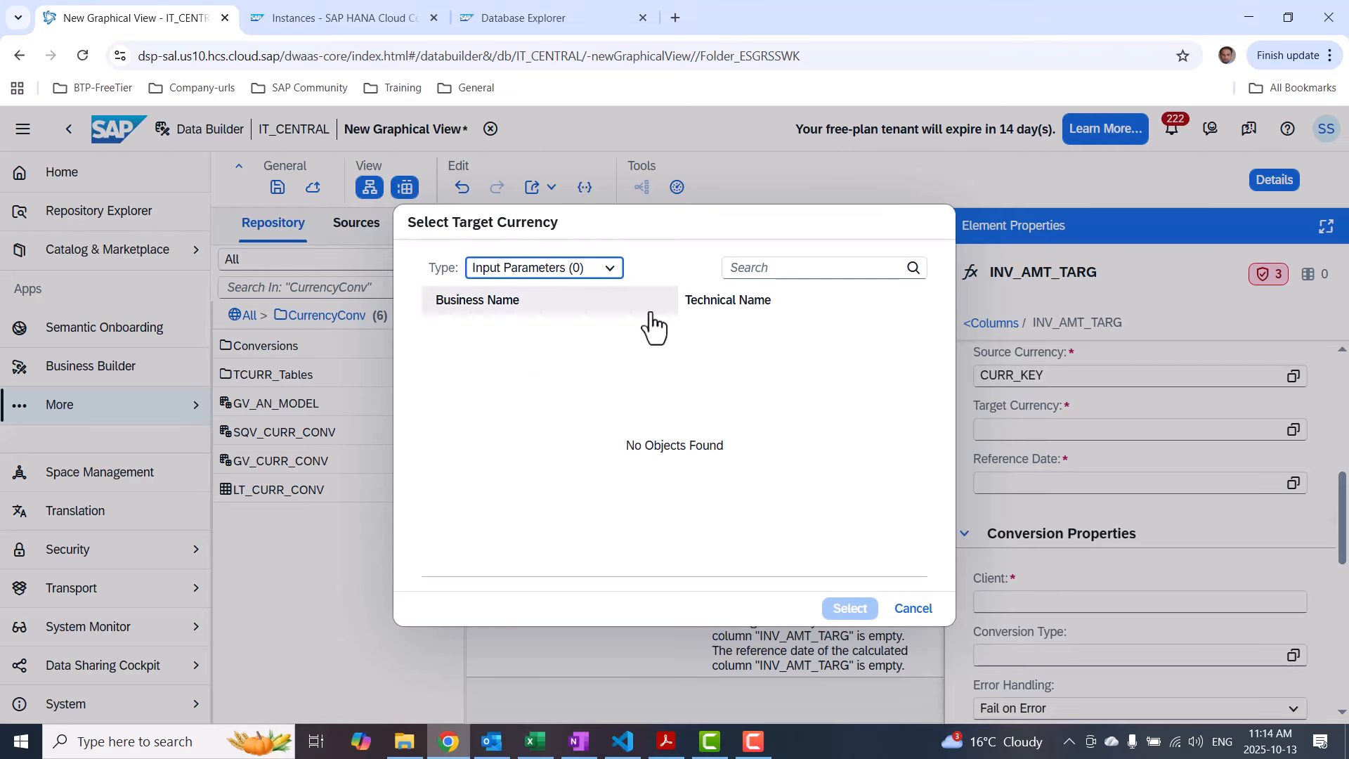
left_click(609, 269)
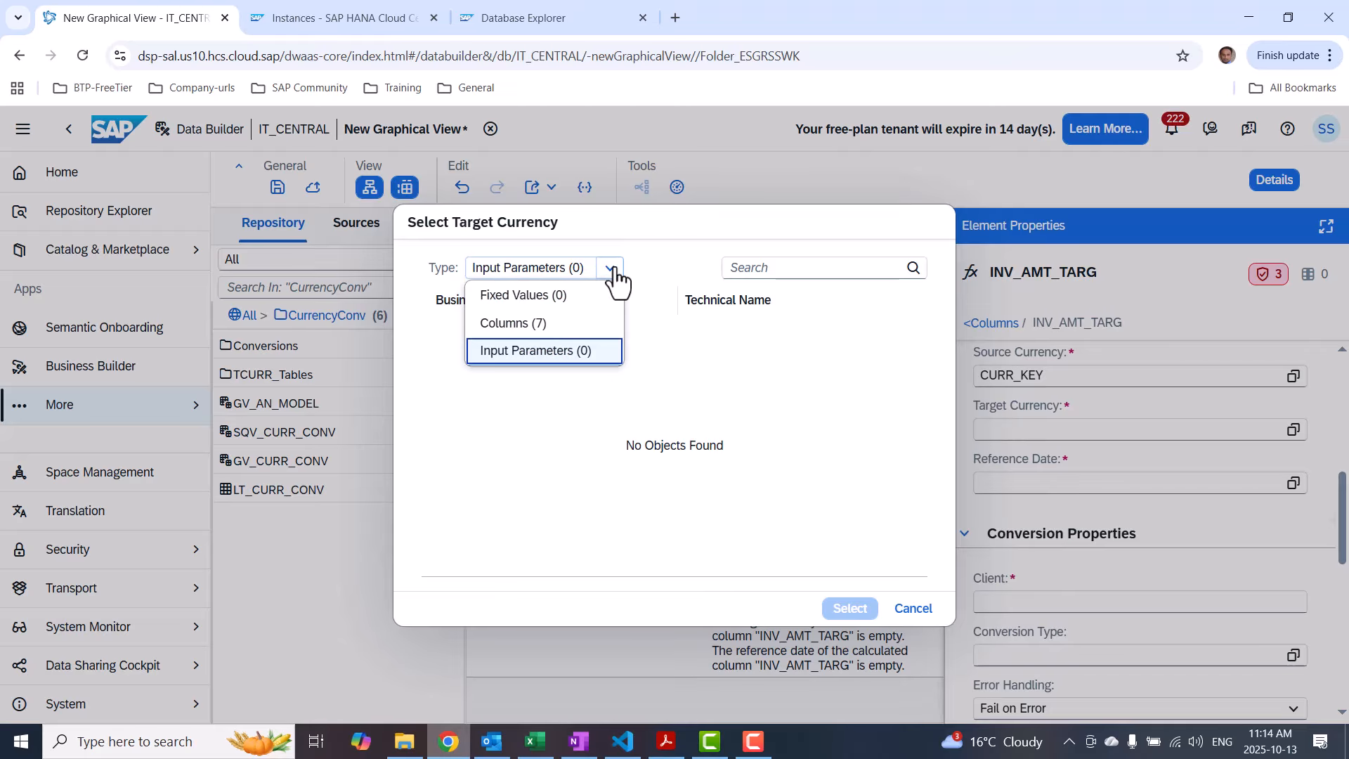
left_click(558, 296)
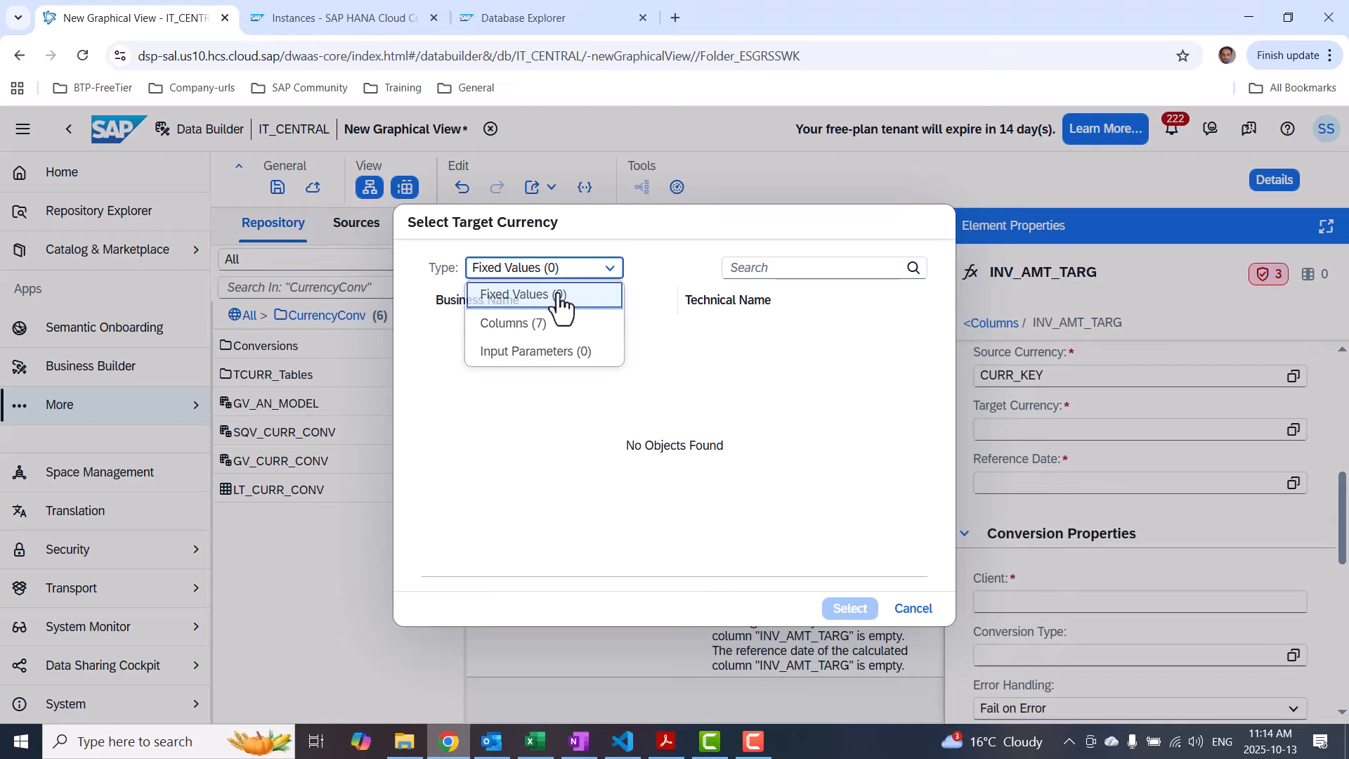
left_click(908, 610)
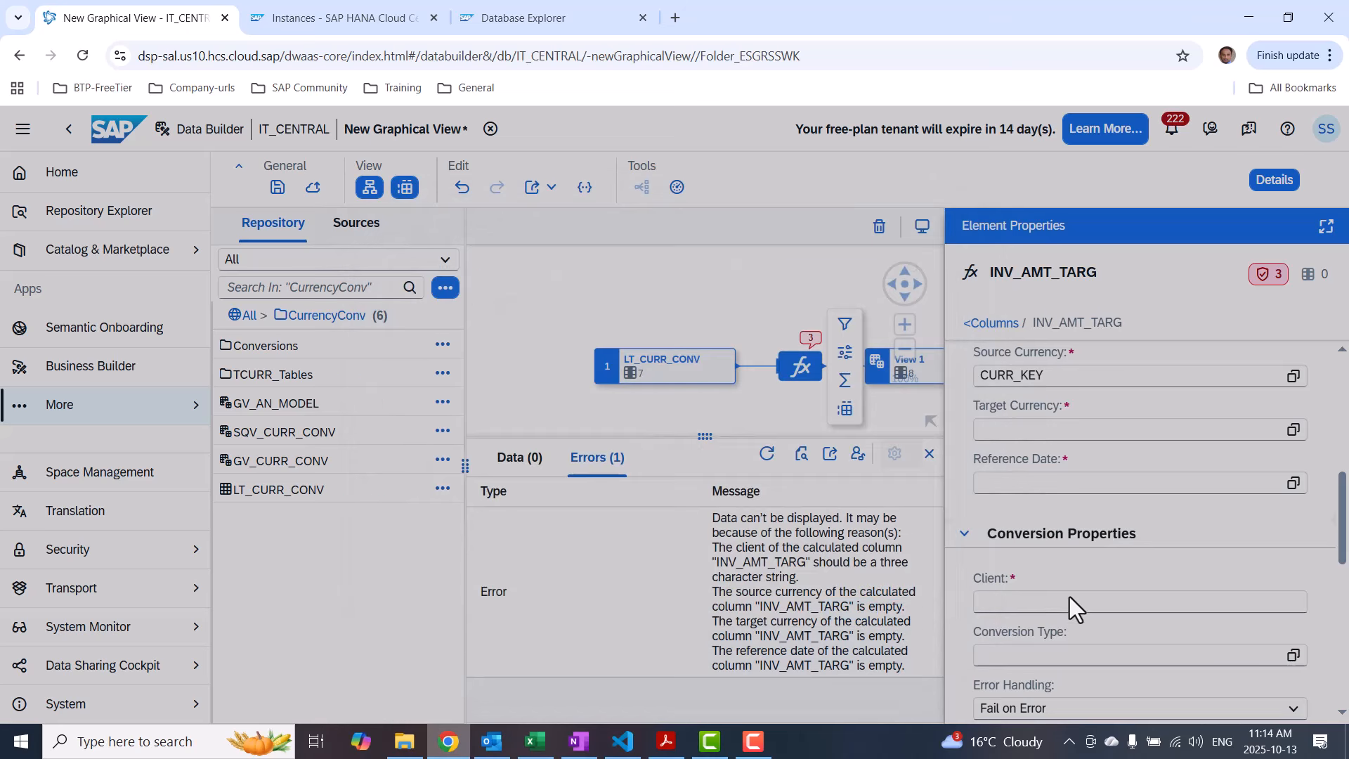
Set the target currency to USD and the reference date to the INV_DATE column
left_click(1023, 430)
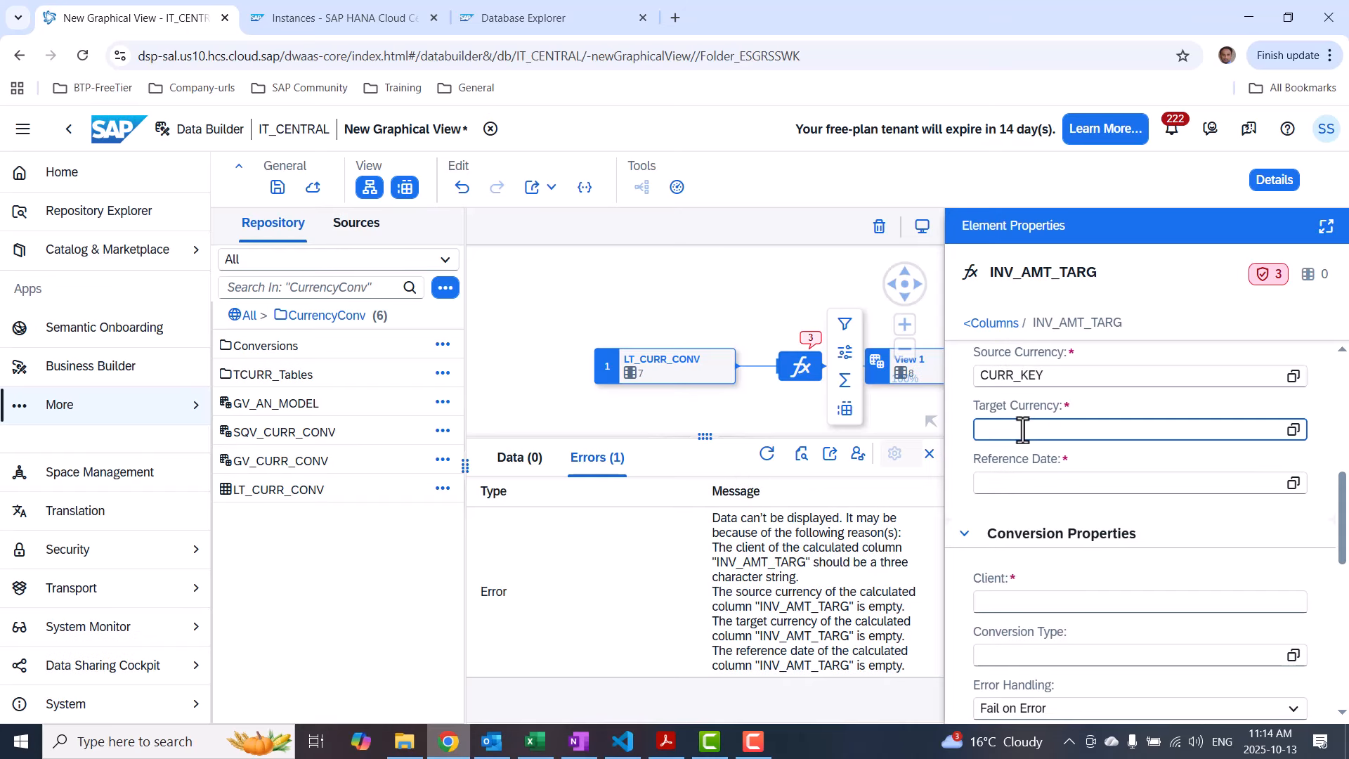
left_click(1023, 479)
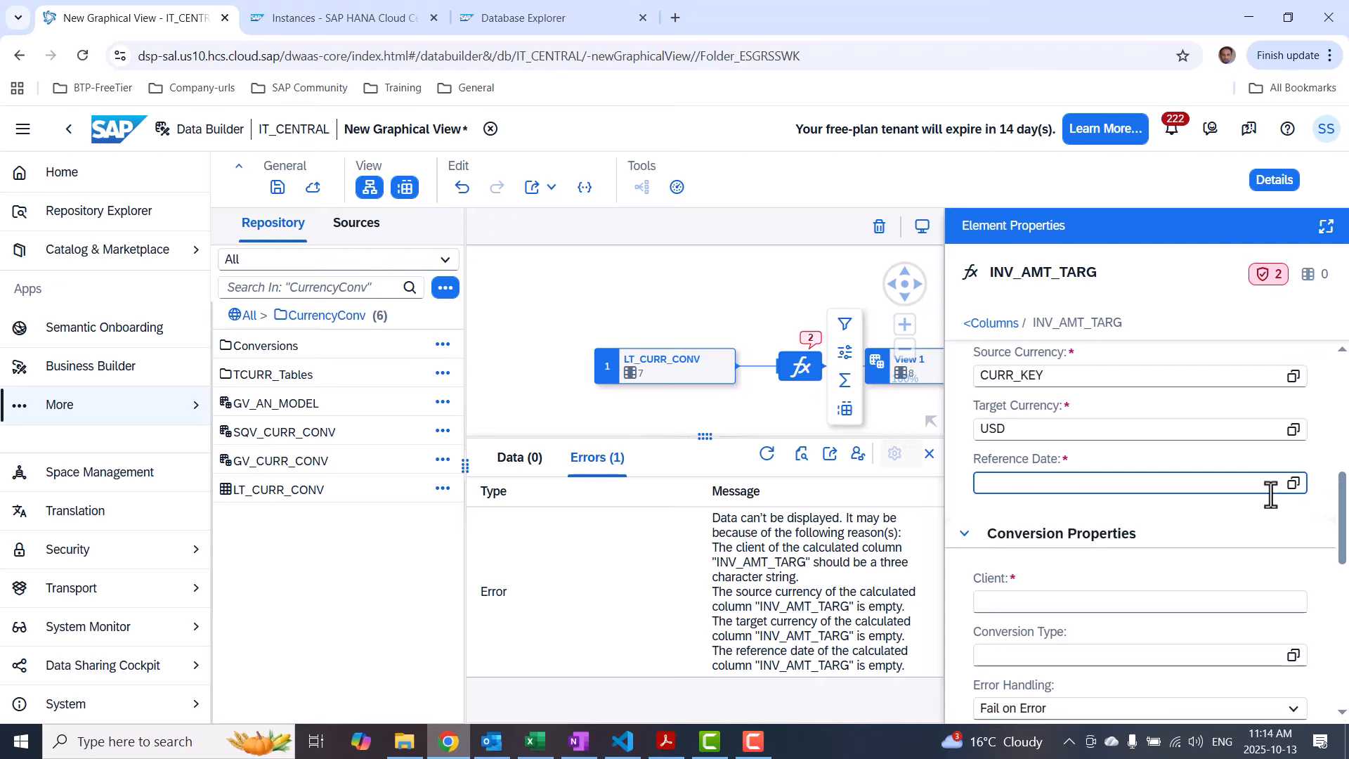
left_click(1293, 485)
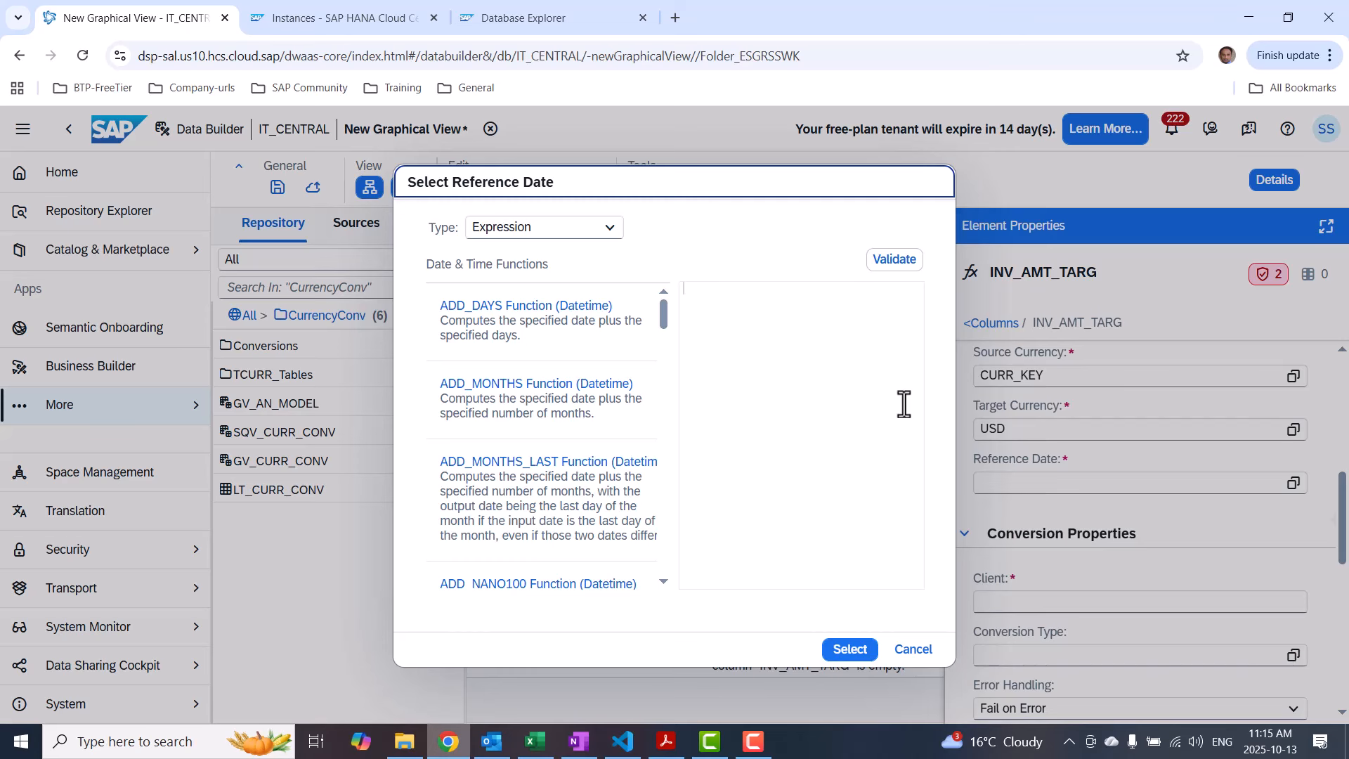
left_click(608, 230)
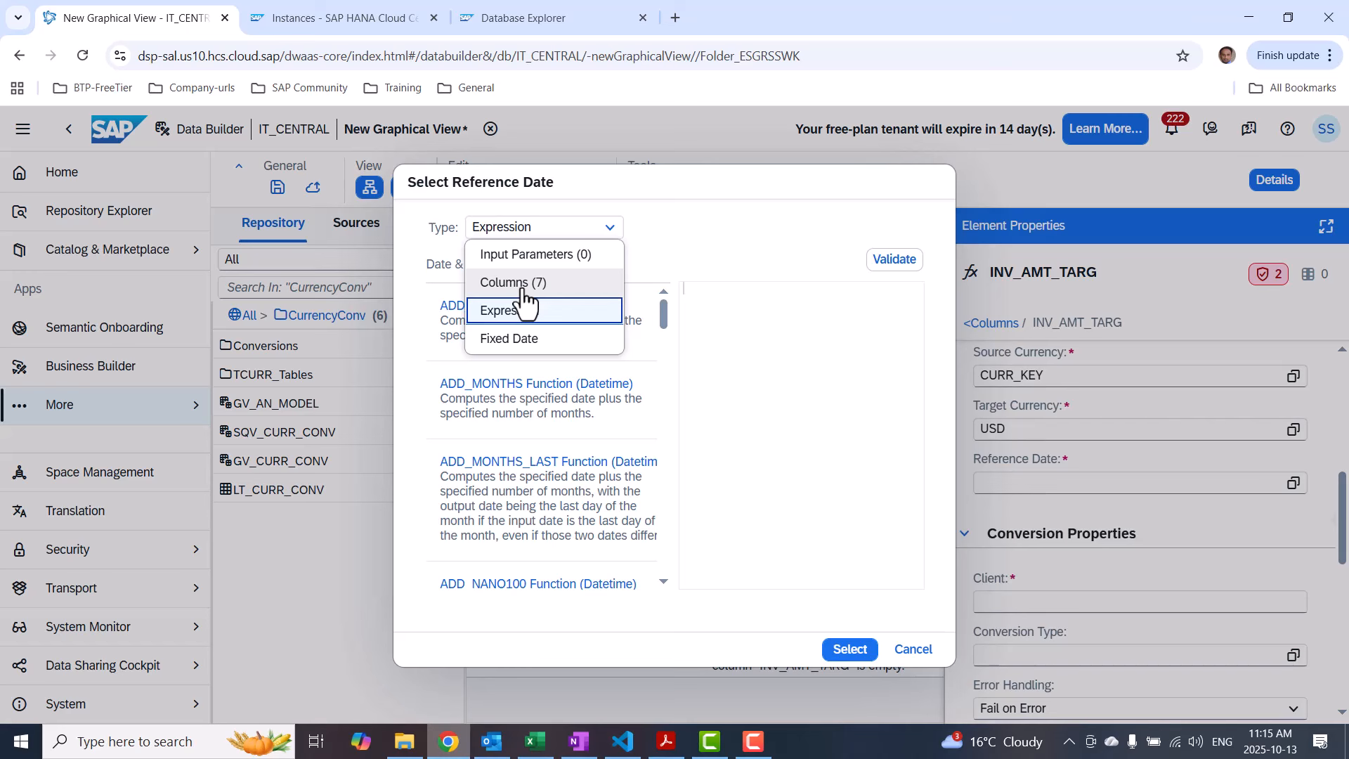
left_click(520, 284)
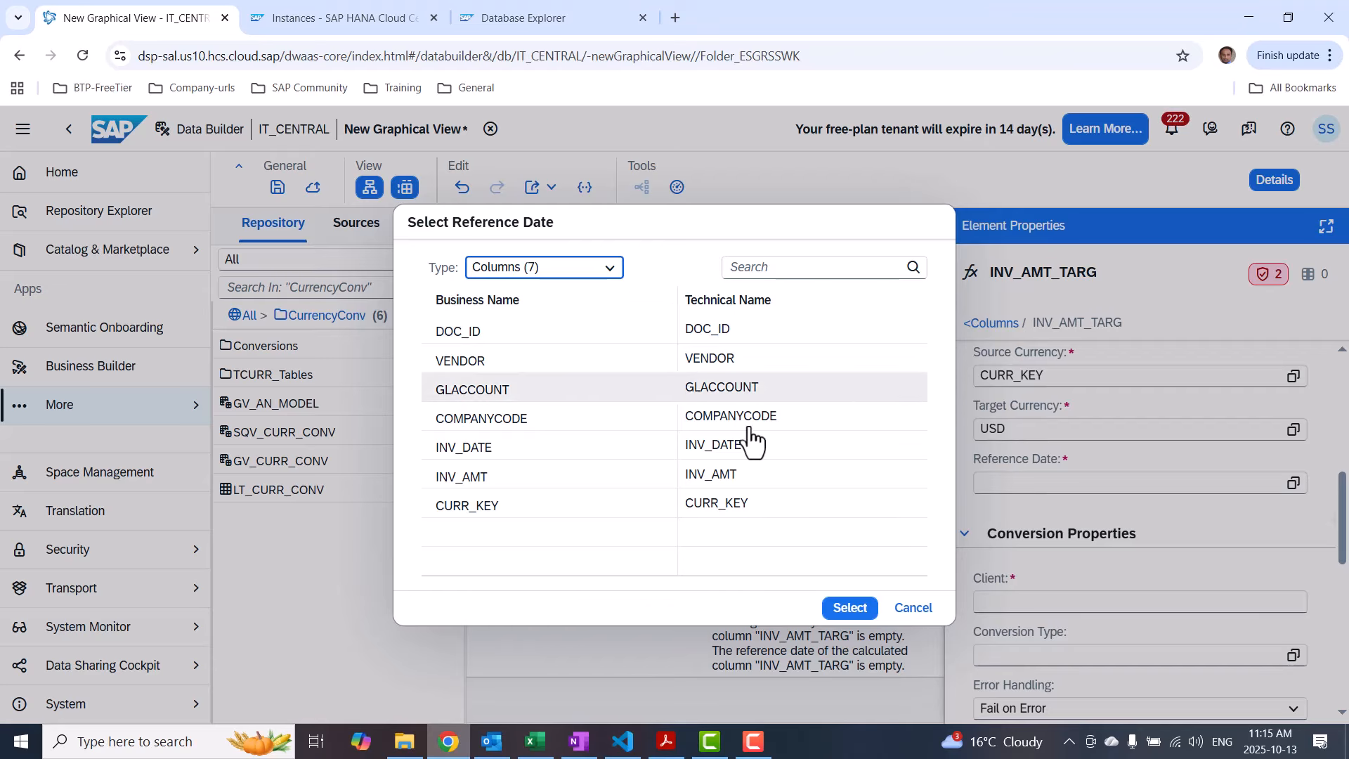
left_click(509, 453)
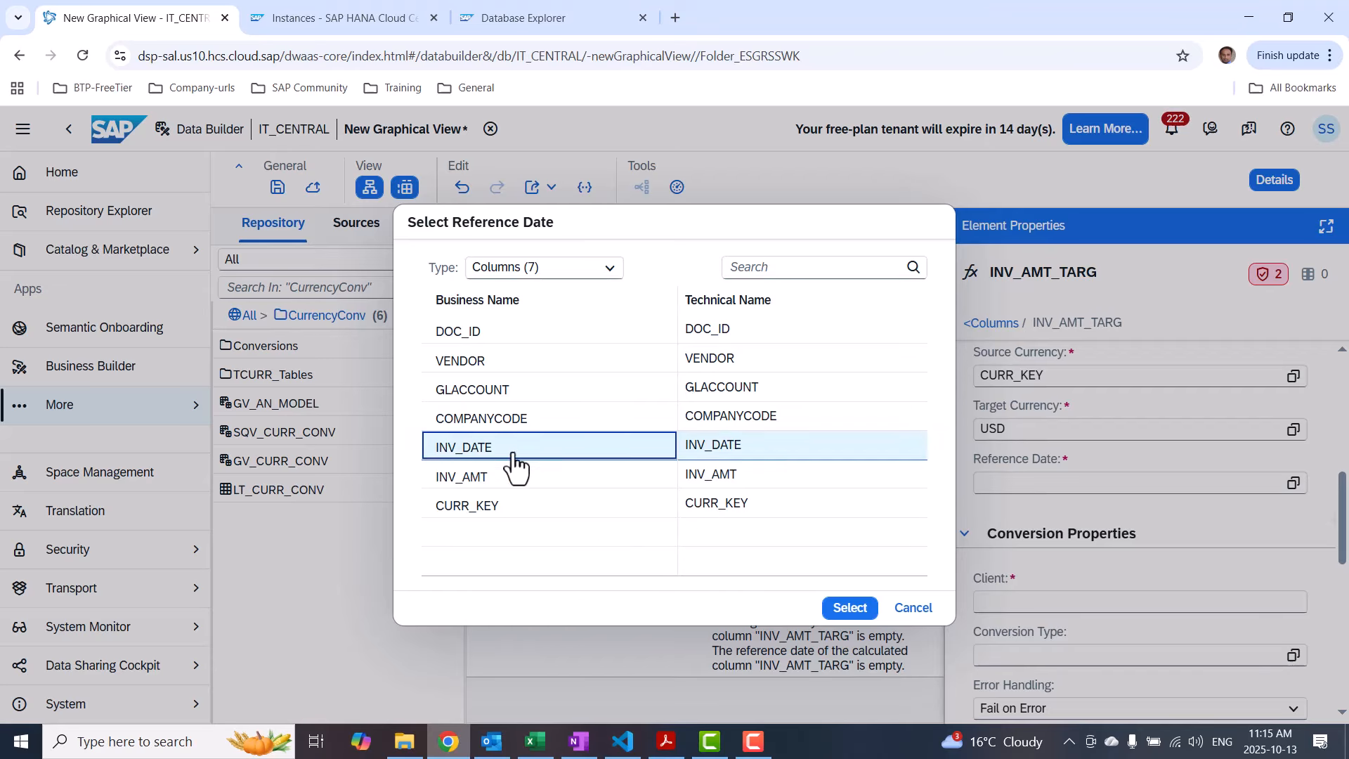
left_click(853, 607)
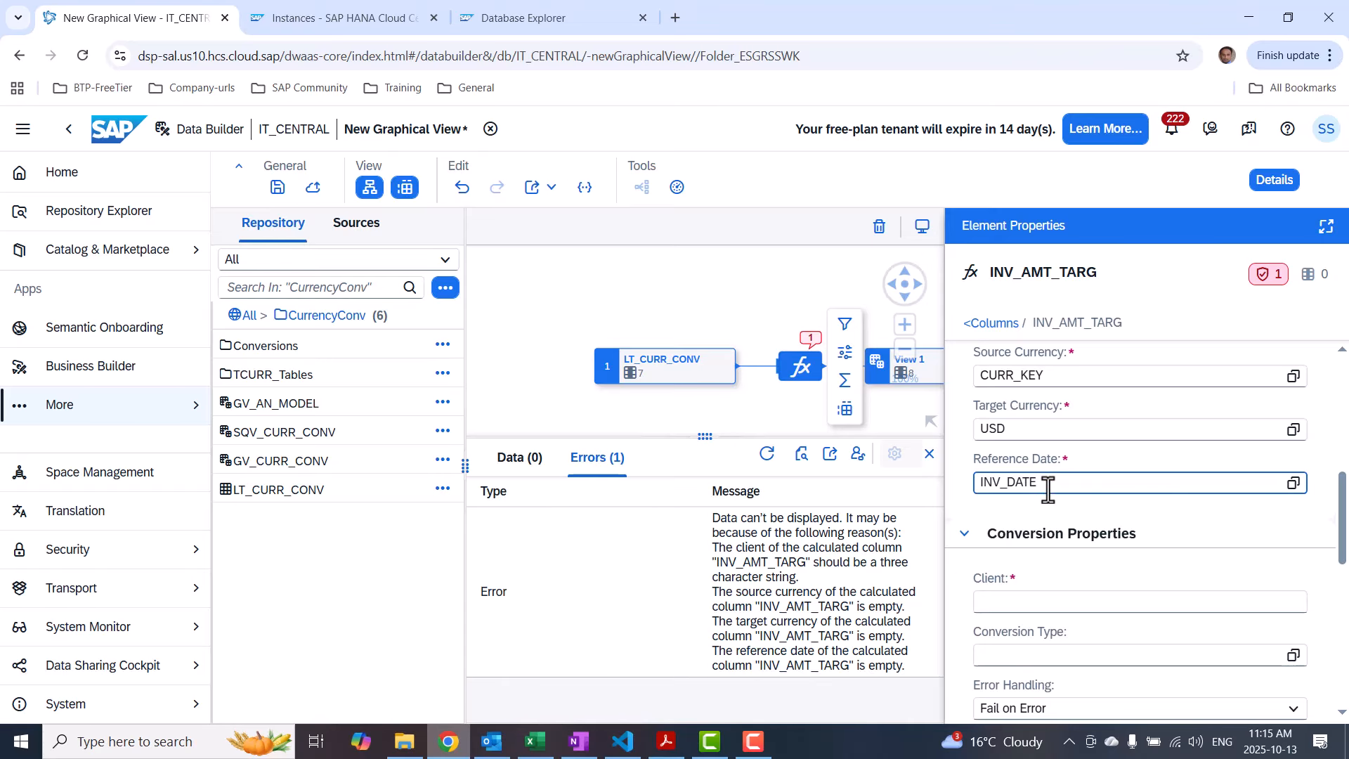
Set the conversion client to 000 and the conversion type to M
left_click(1220, 601)
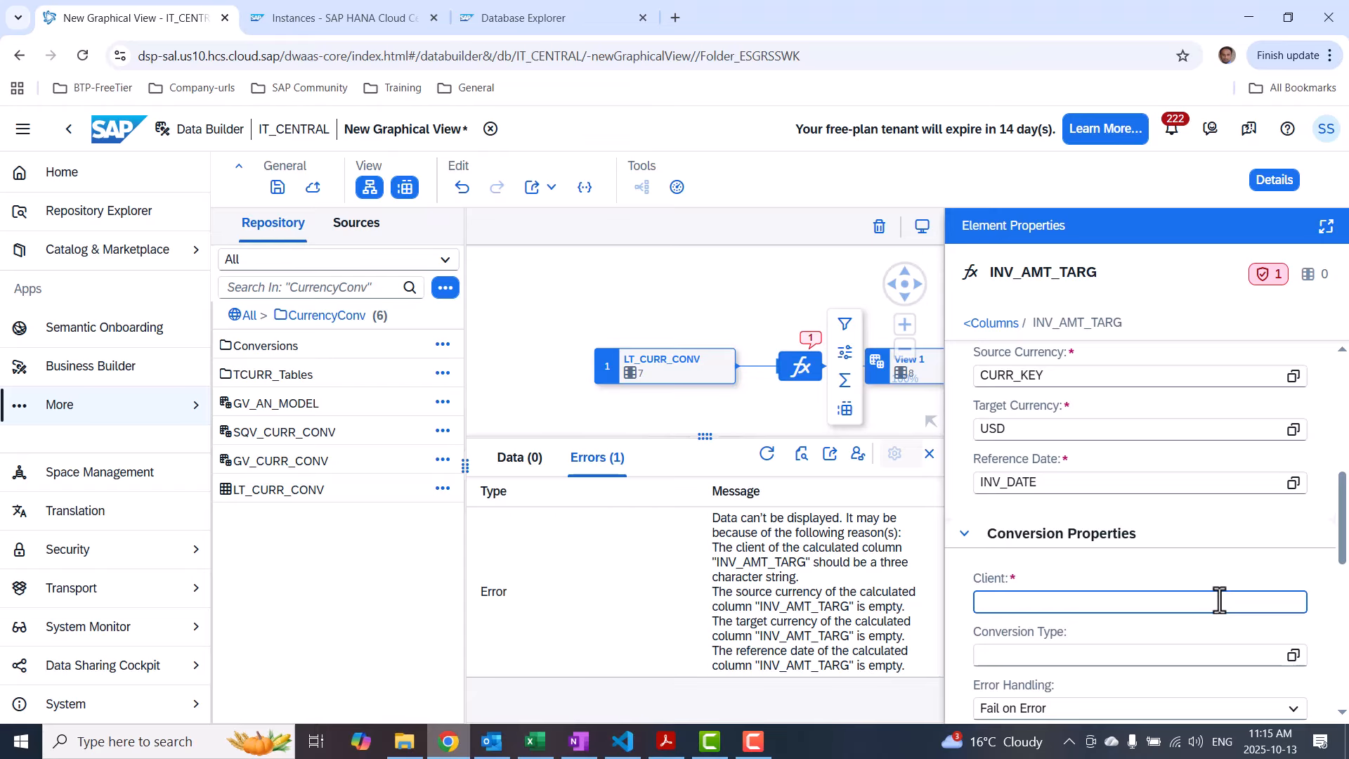
type("000")
left_click(1224, 655)
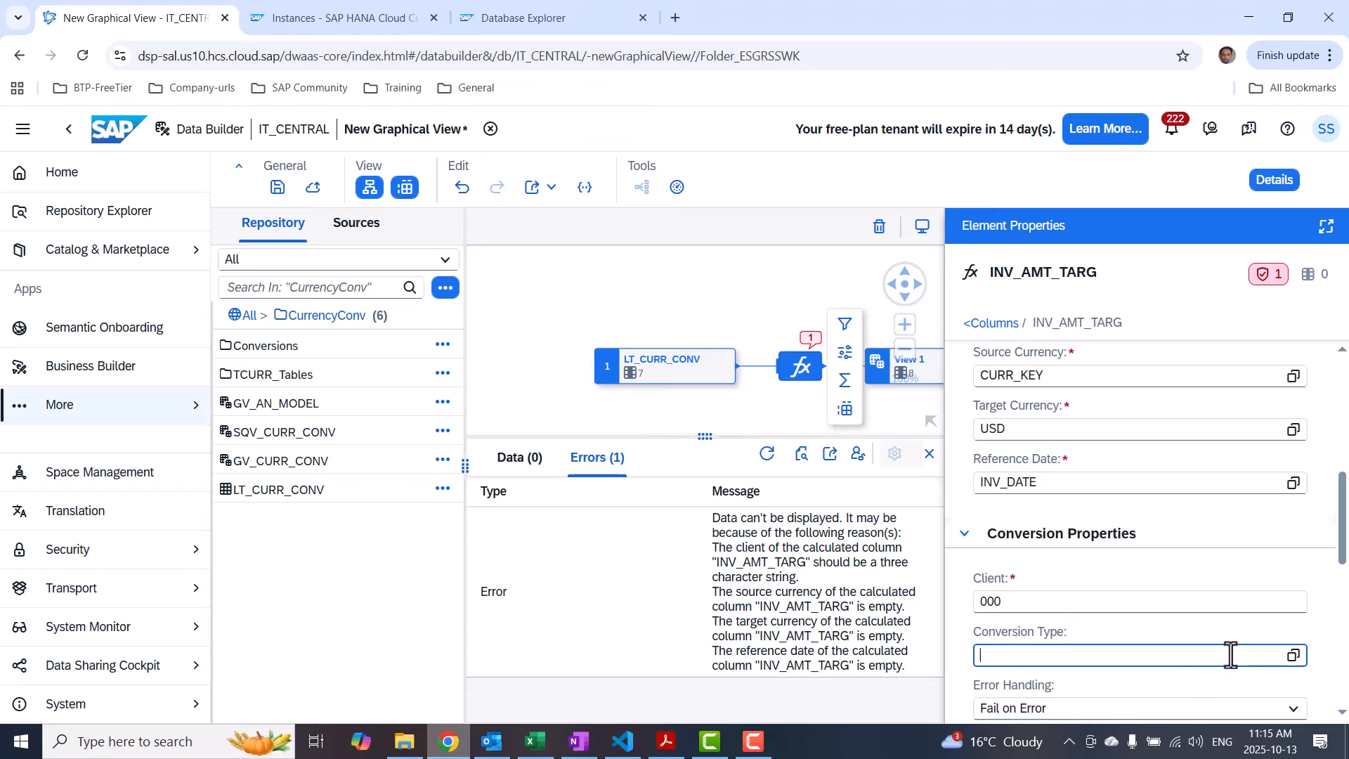
left_click(1292, 655)
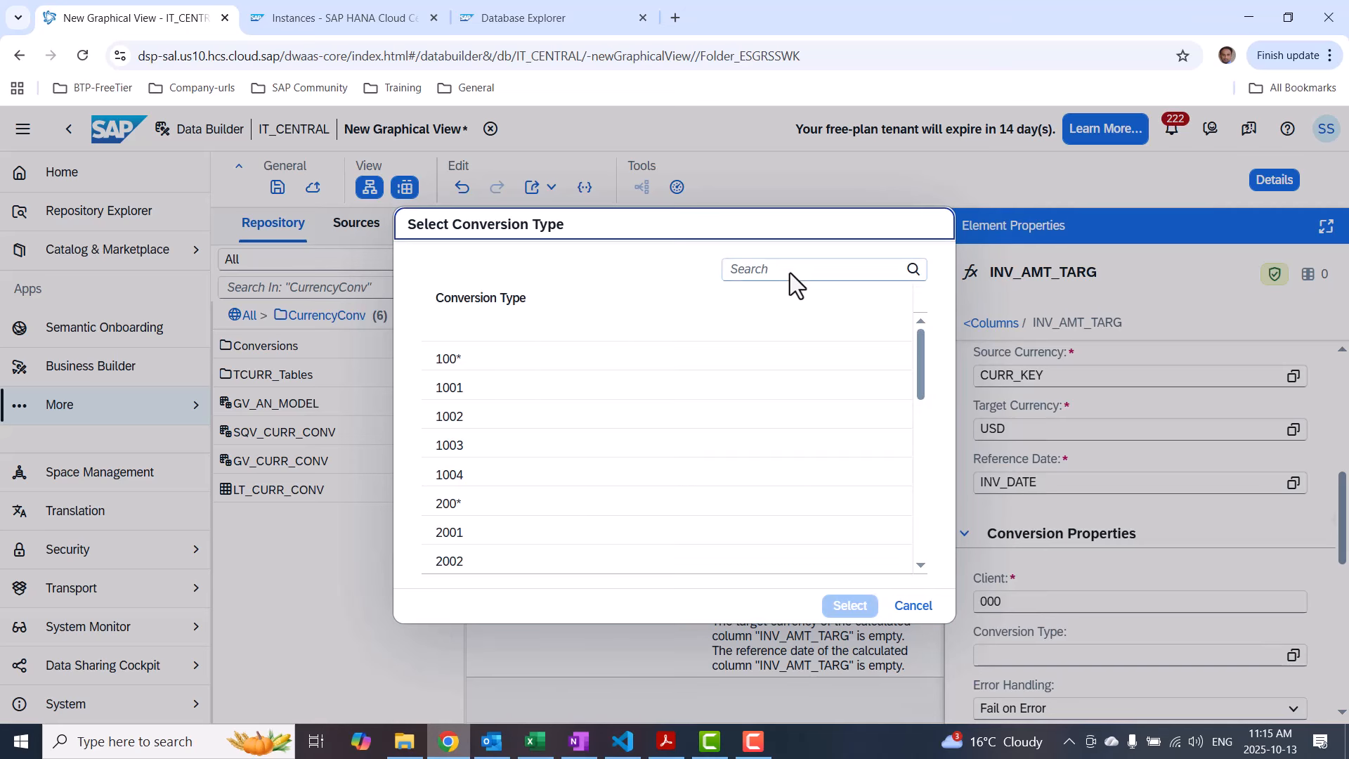
type("M")
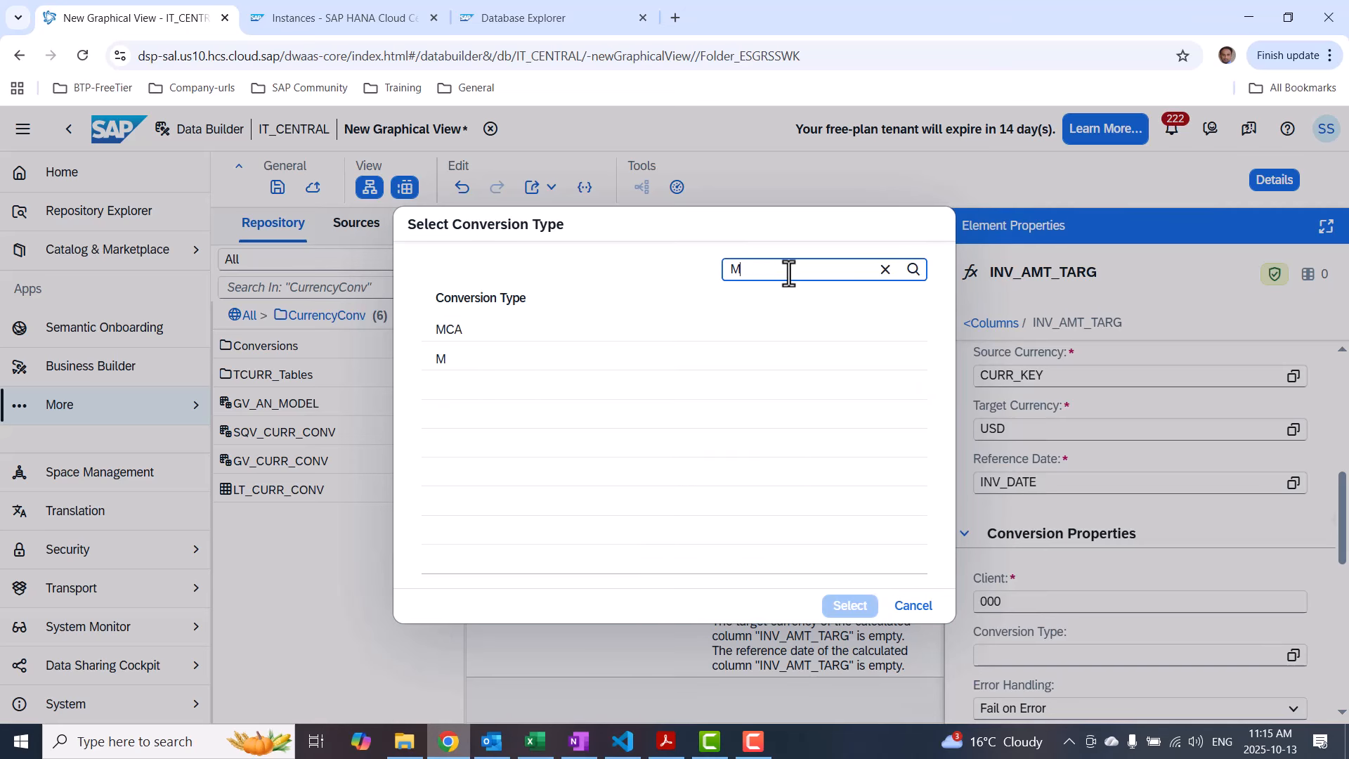
left_click(541, 364)
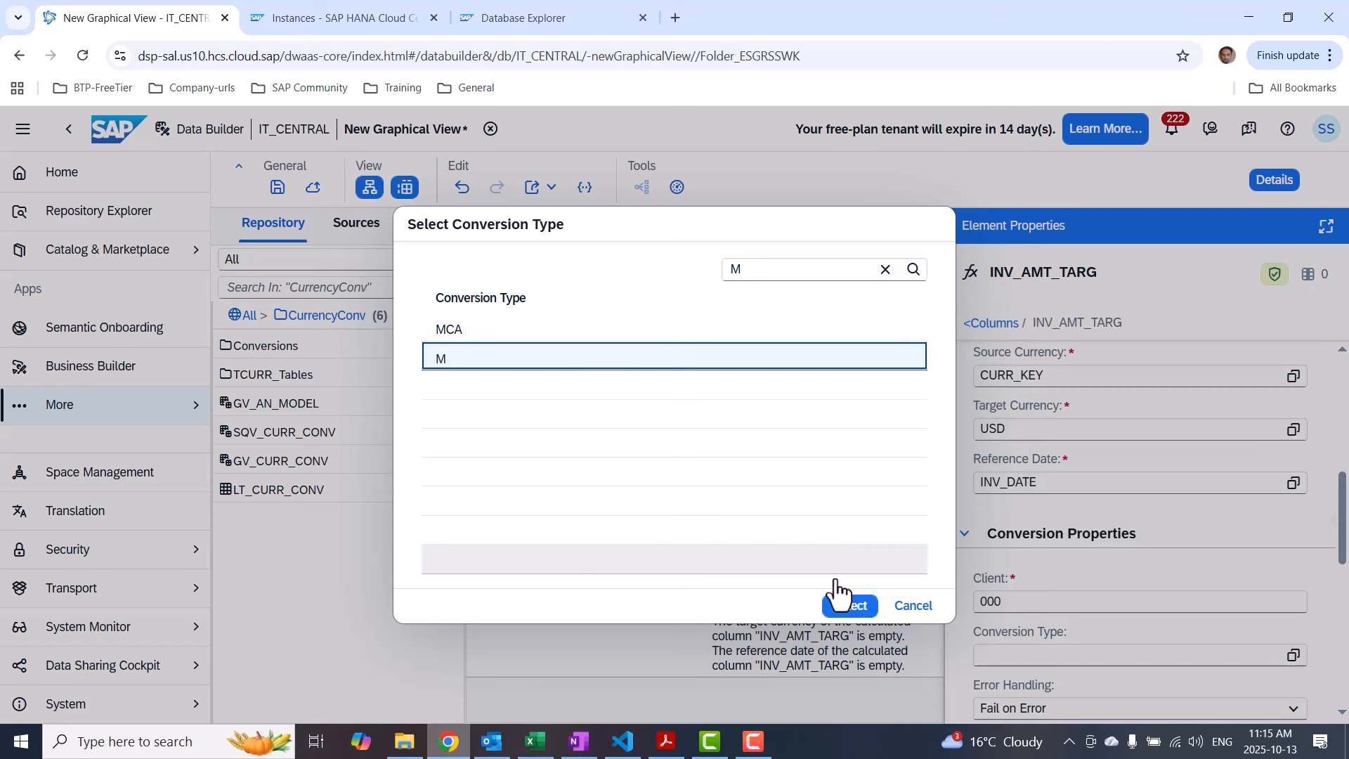
left_click(850, 605)
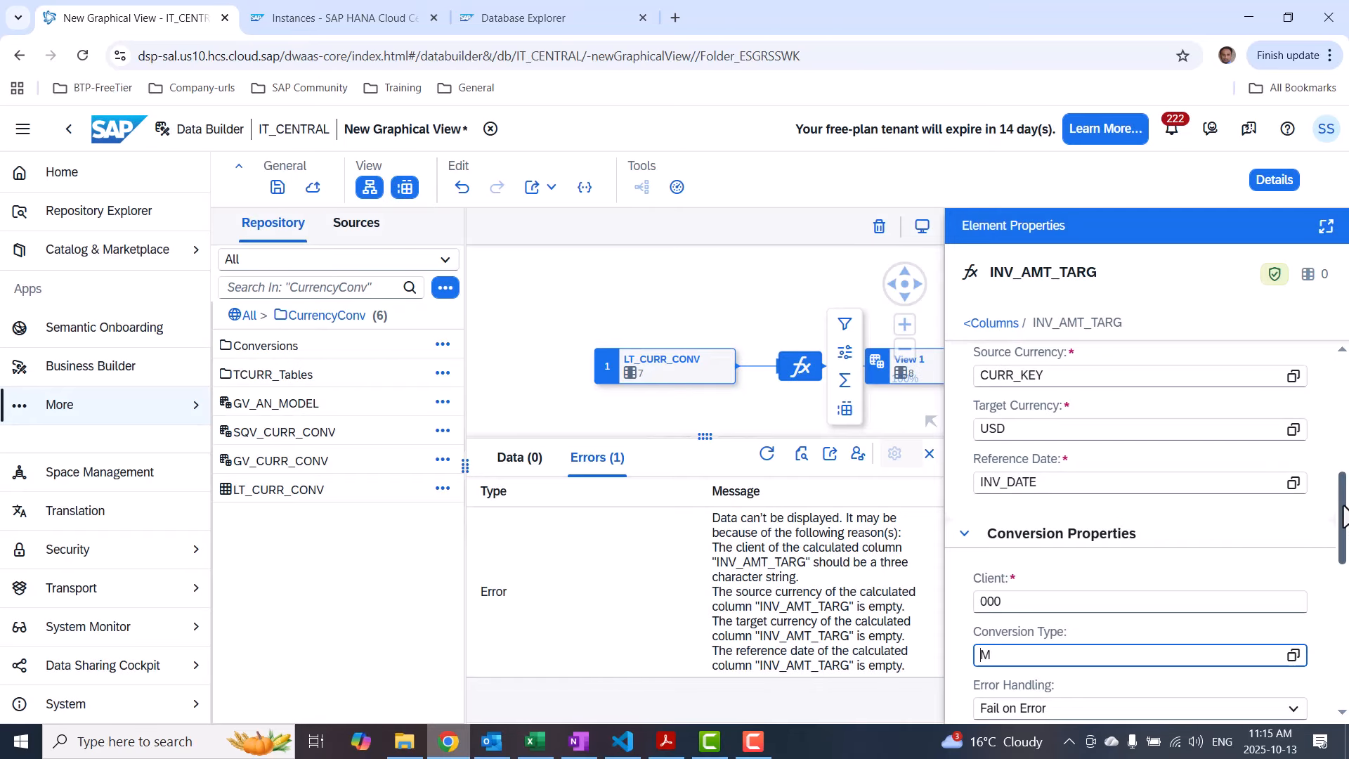
Review INV_AMT_TARG's advanced properties, including lookup, accuracy, date format and the currency entities, and return to the column list
left_click_drag(1342, 516, 1342, 603)
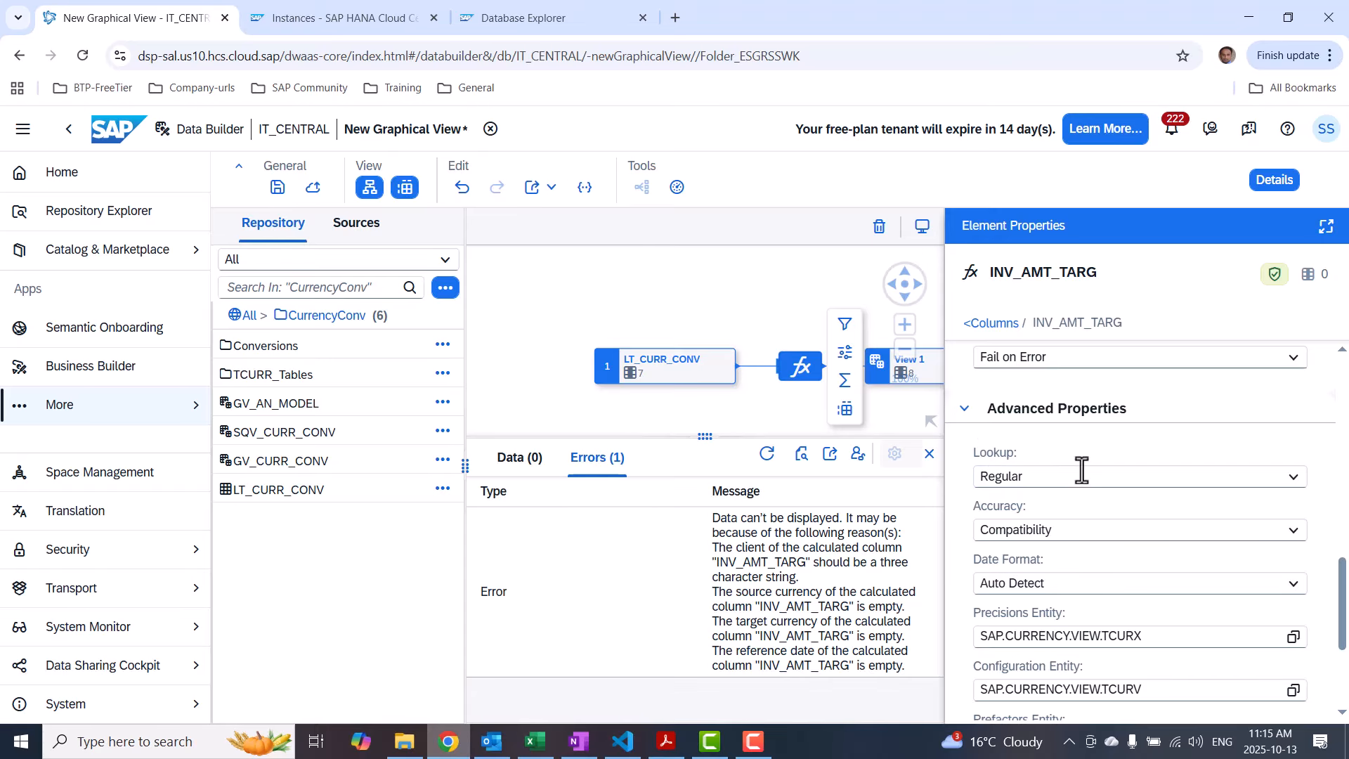
scroll(1217, 622, "down", 1)
scroll(1216, 622, "down", 1)
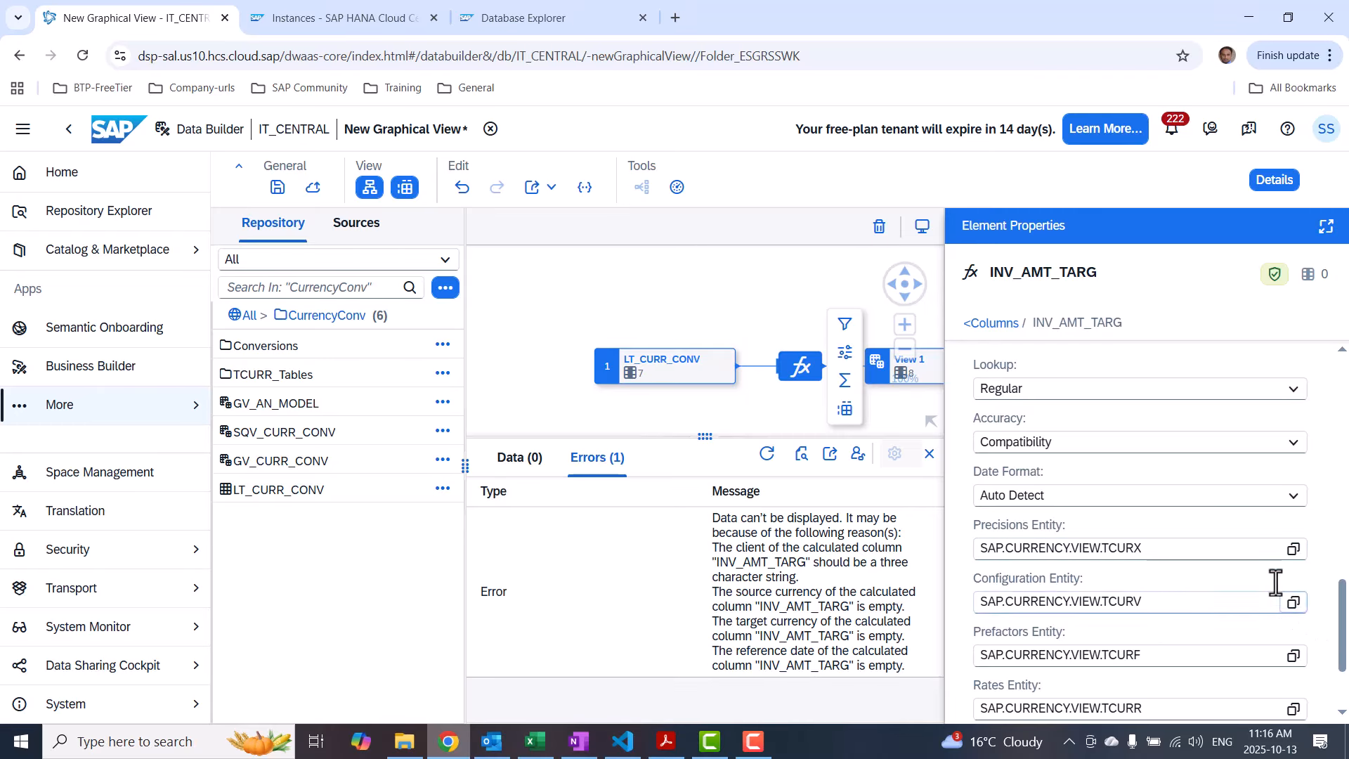
scroll(1341, 611, "up", 10)
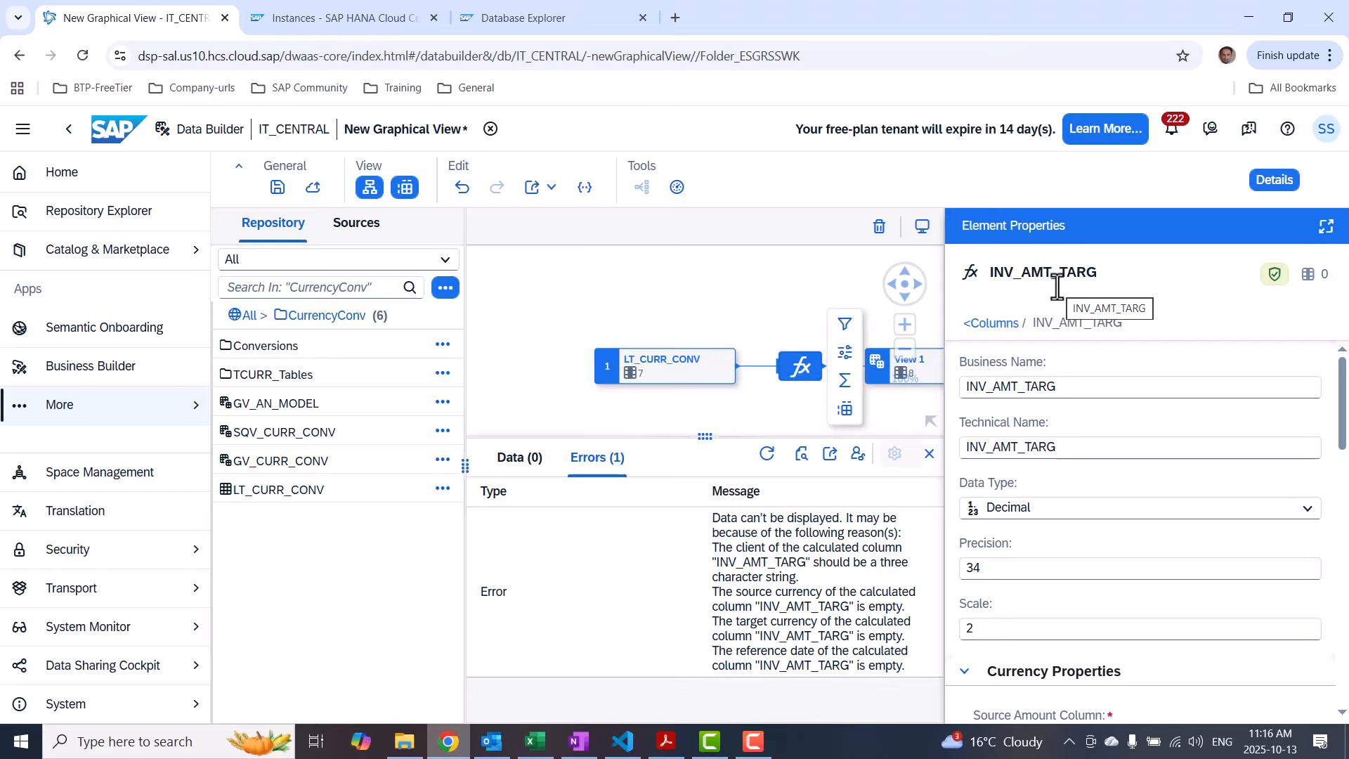
left_click(994, 324)
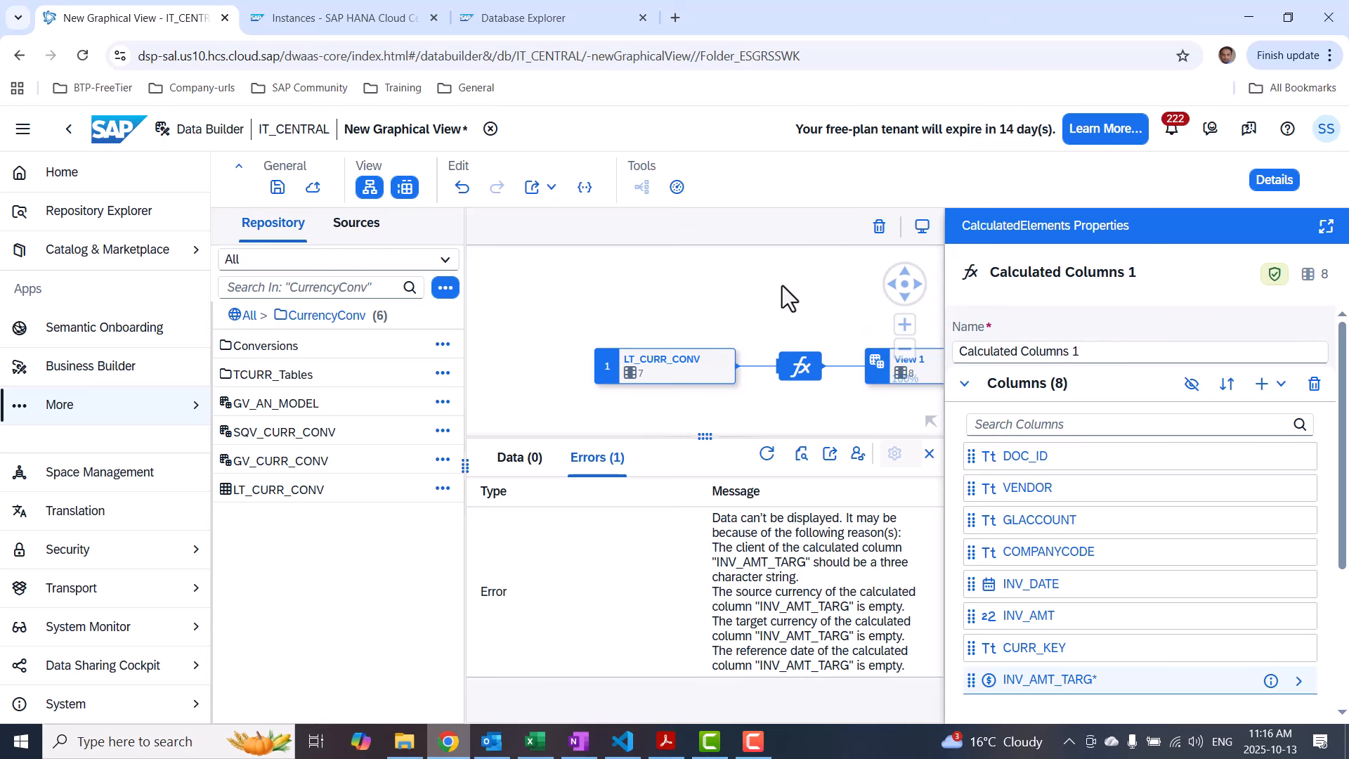
Save the new graphical view as GV_CUR_TRANS in the Conversions folder of IT_CENTRAL
left_click(926, 365)
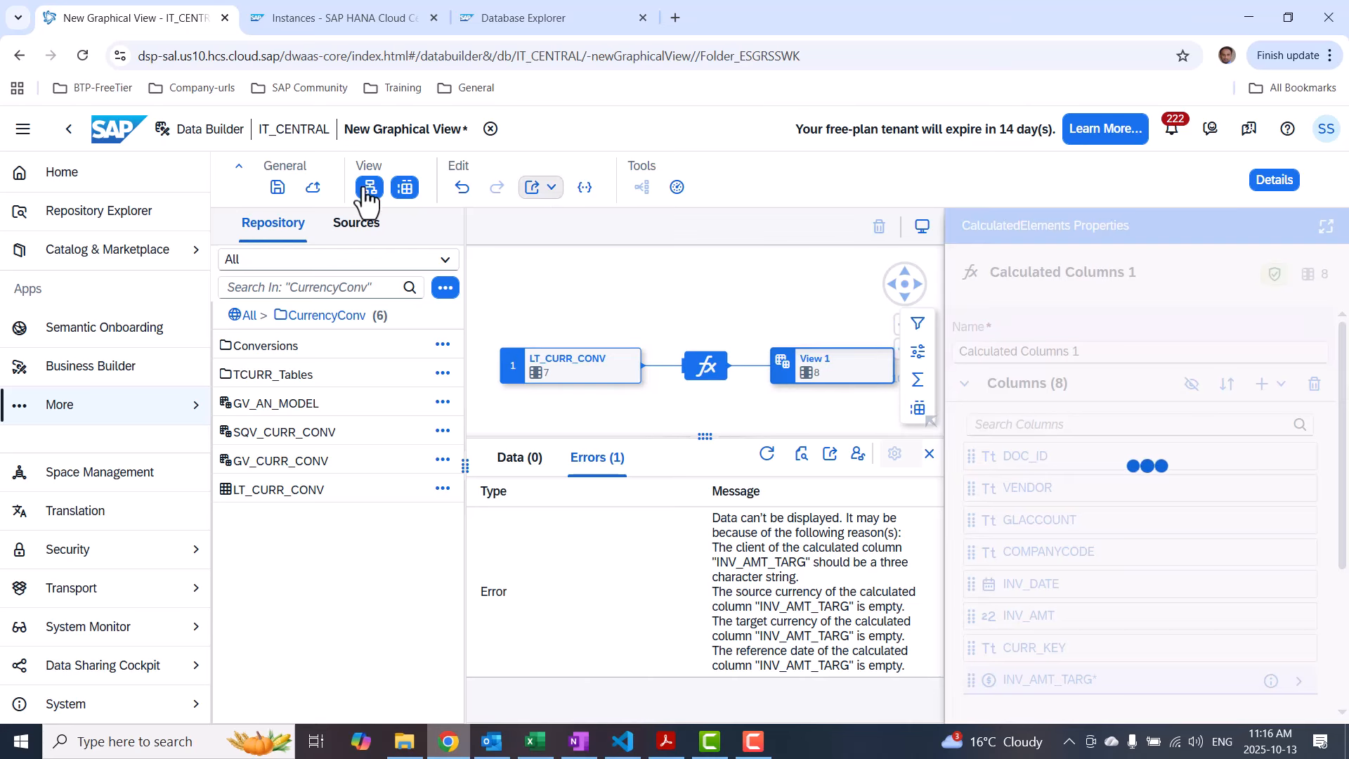
left_click(277, 190)
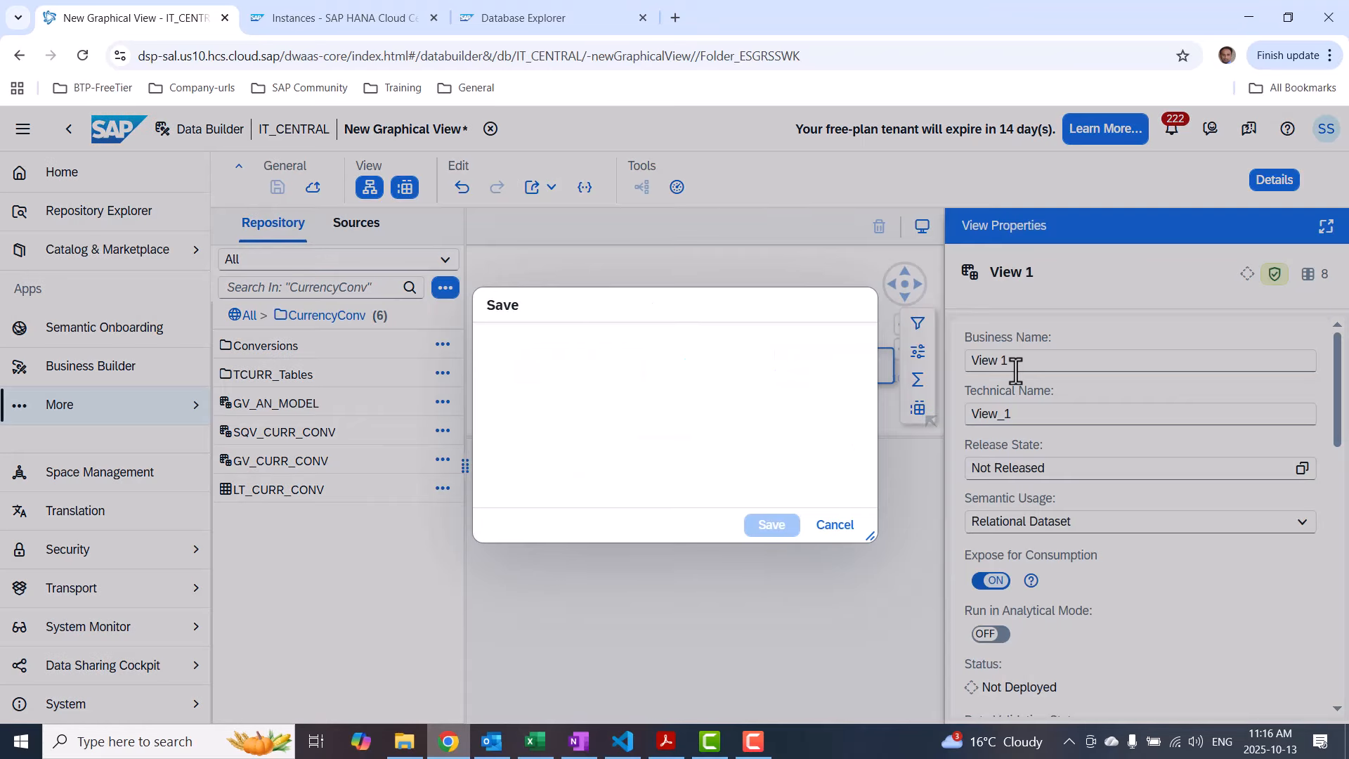
left_click(397, 485)
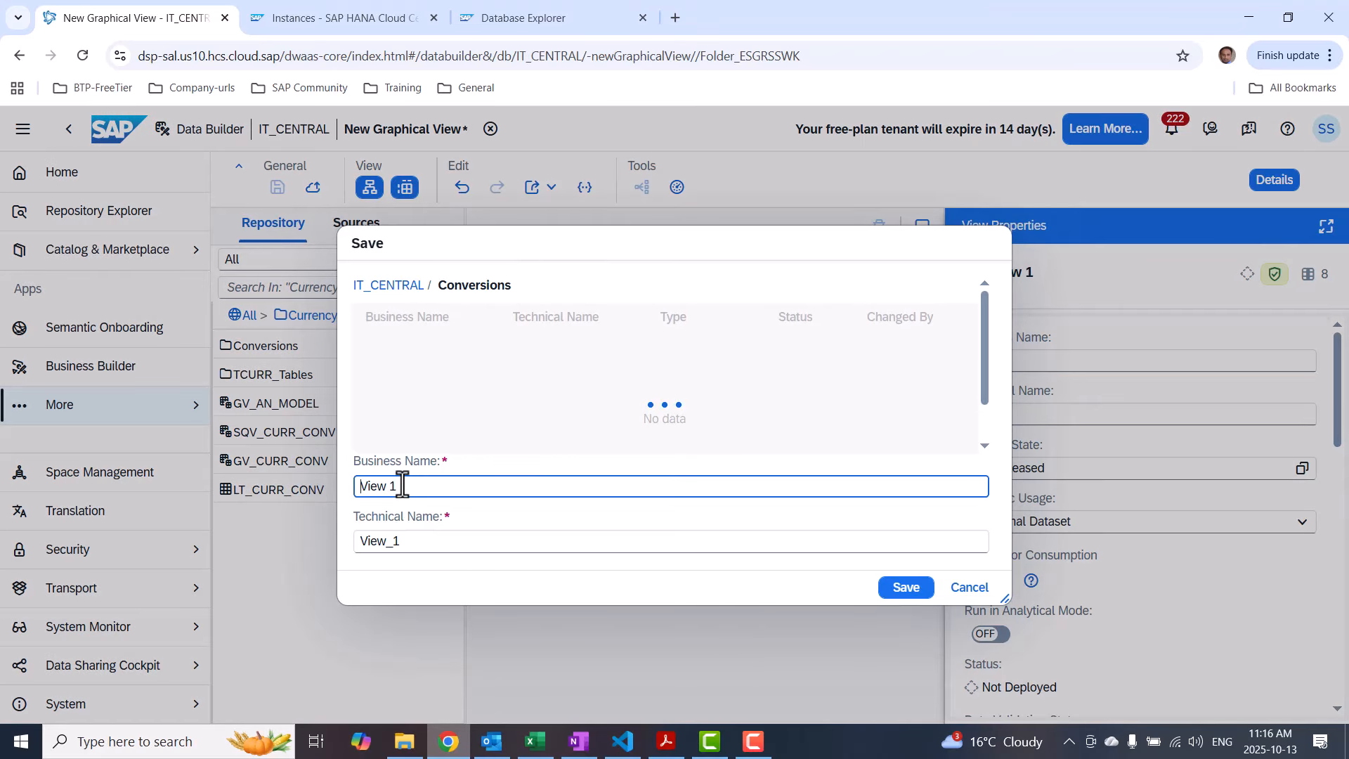
key("ctrl+a")
type("G")
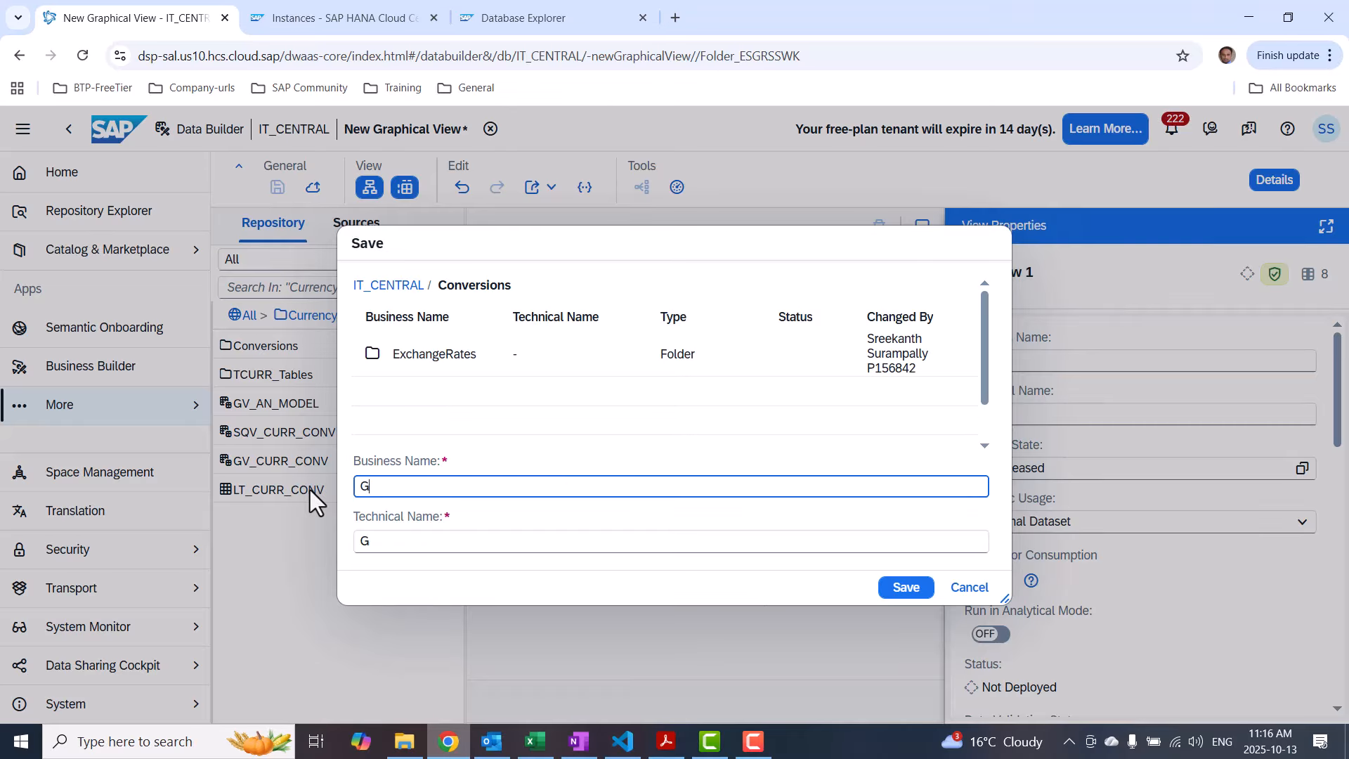
type("V_CUR")
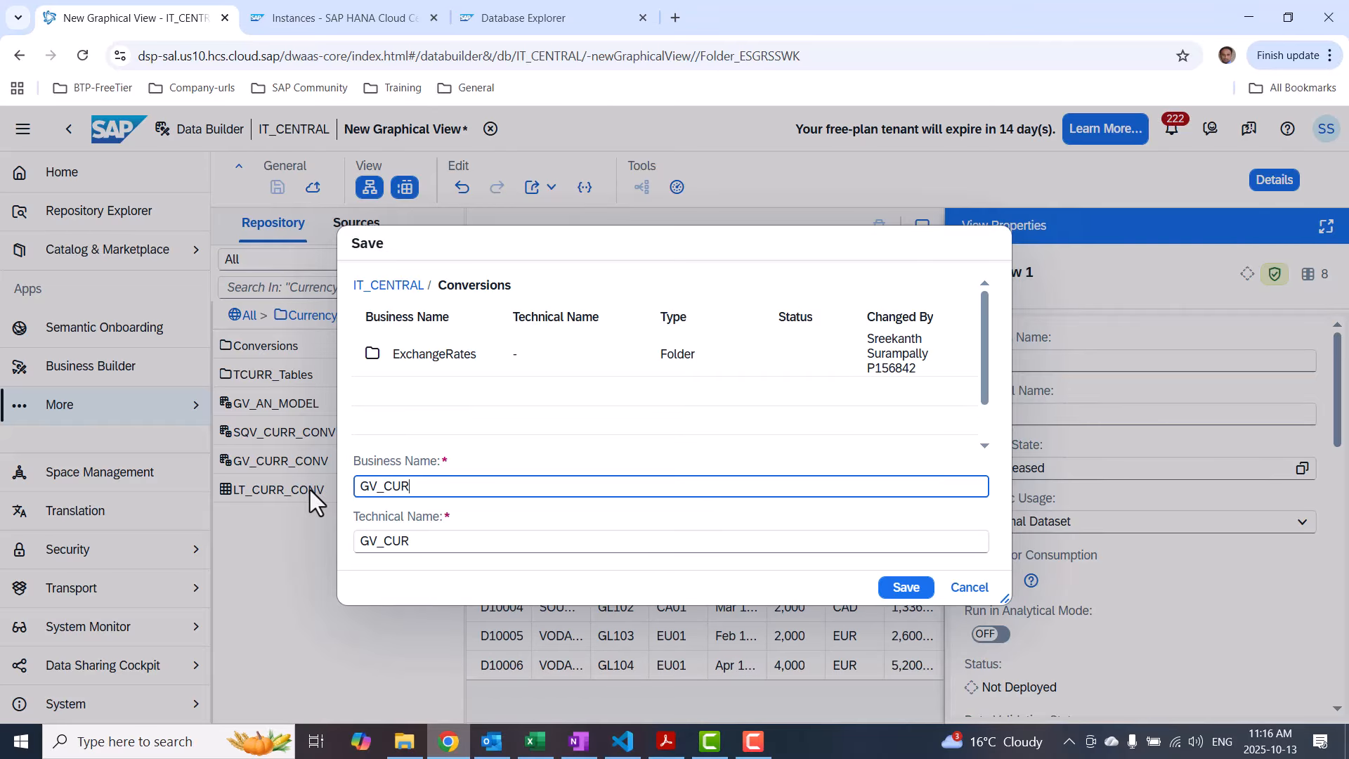
type("_EX")
key("BackSpace")
key("BackSpace")
type("TRANS")
left_click(903, 588)
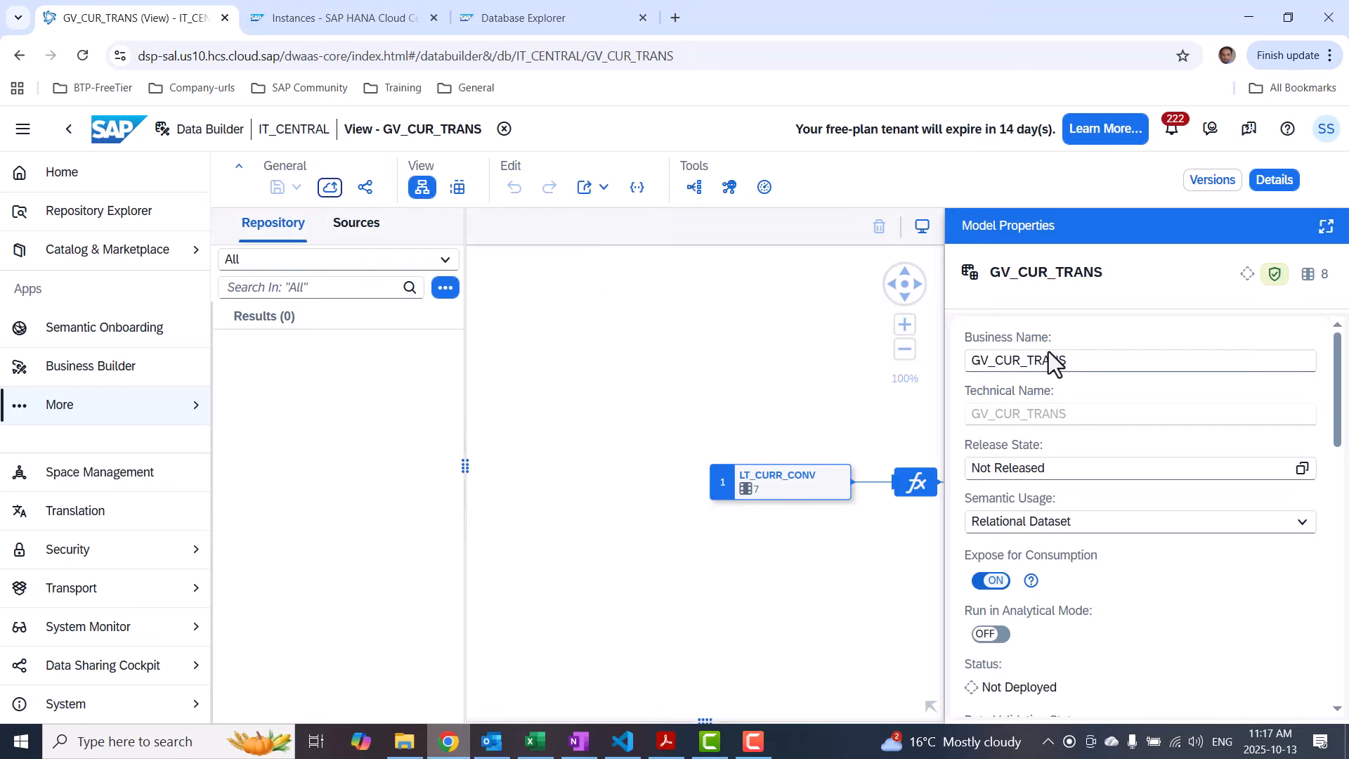
Preview the GV_CUR_TRANS output data and compare INV_AMT with the converted INV_AMT_TARG amounts
left_click(1274, 180)
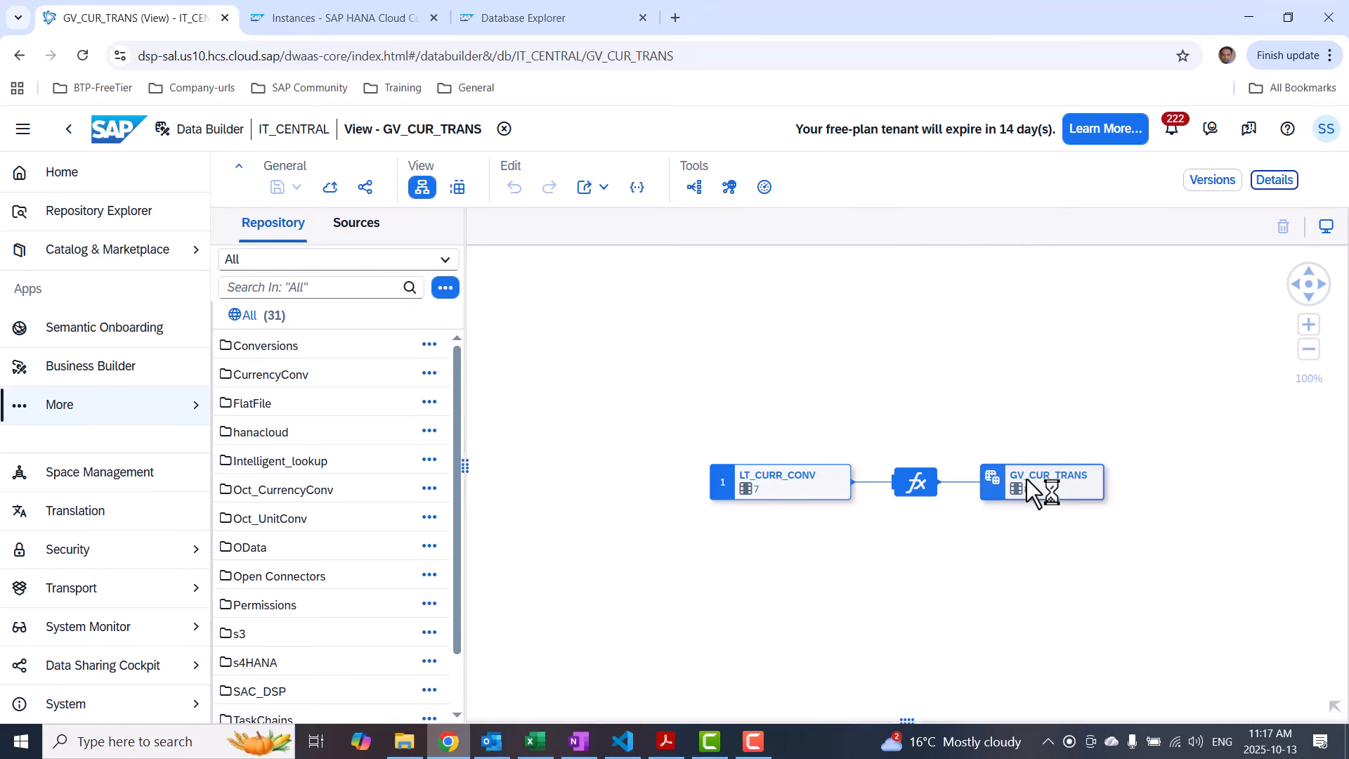
left_click(1029, 474)
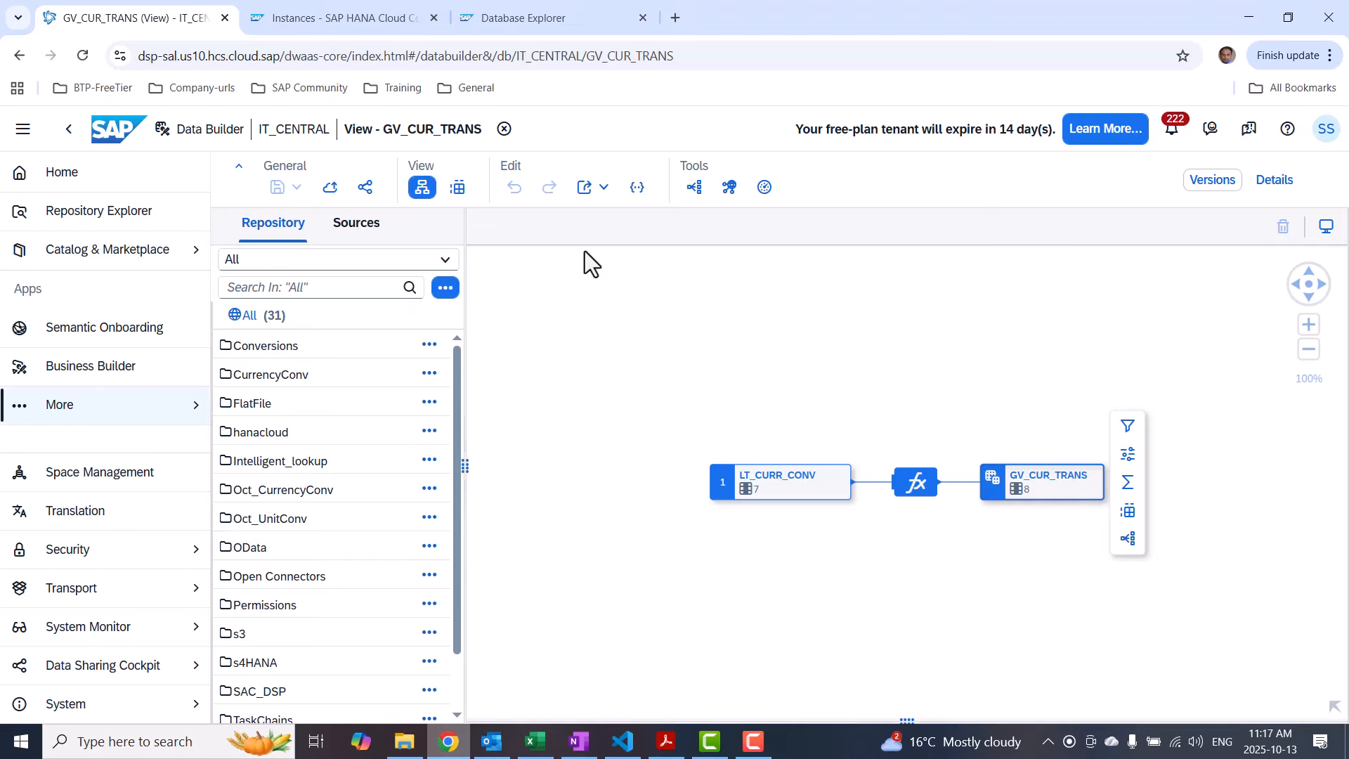
left_click(458, 187)
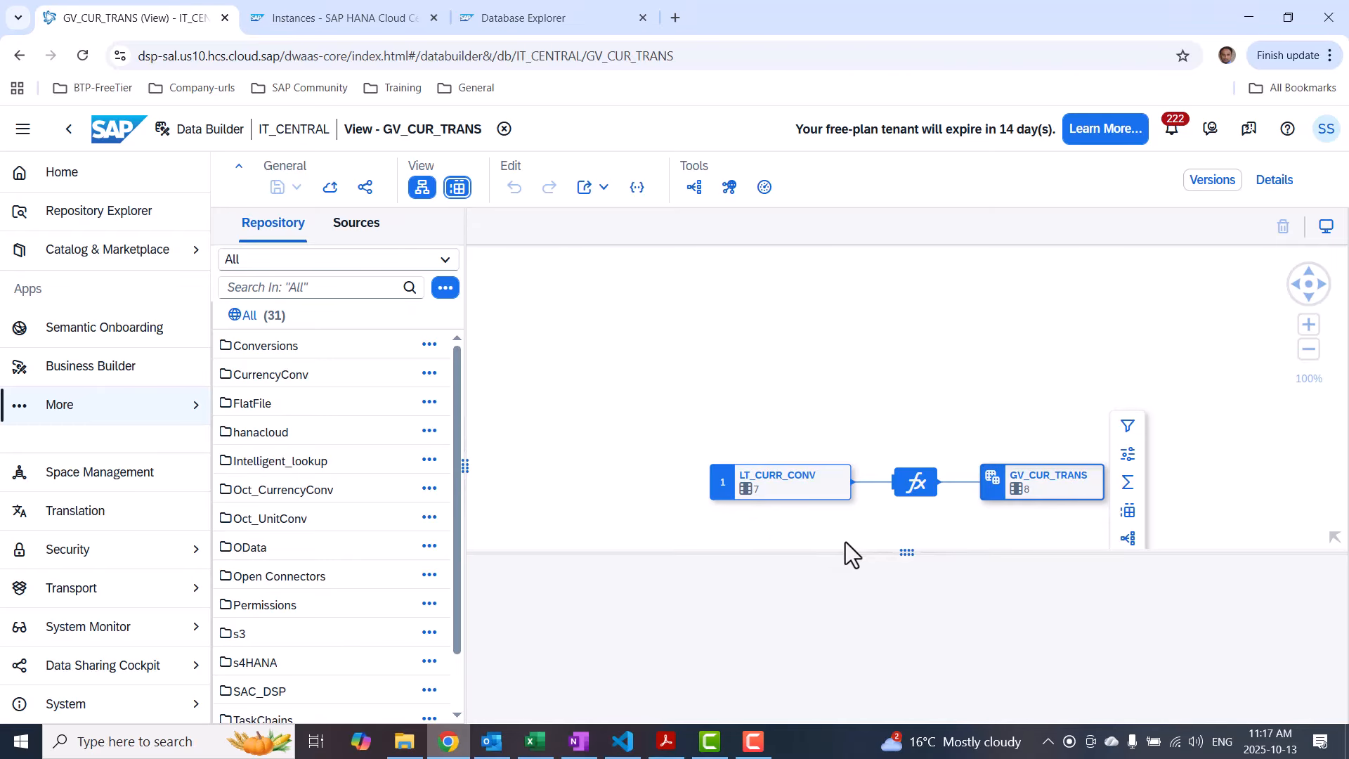
left_click_drag(900, 551, 916, 443)
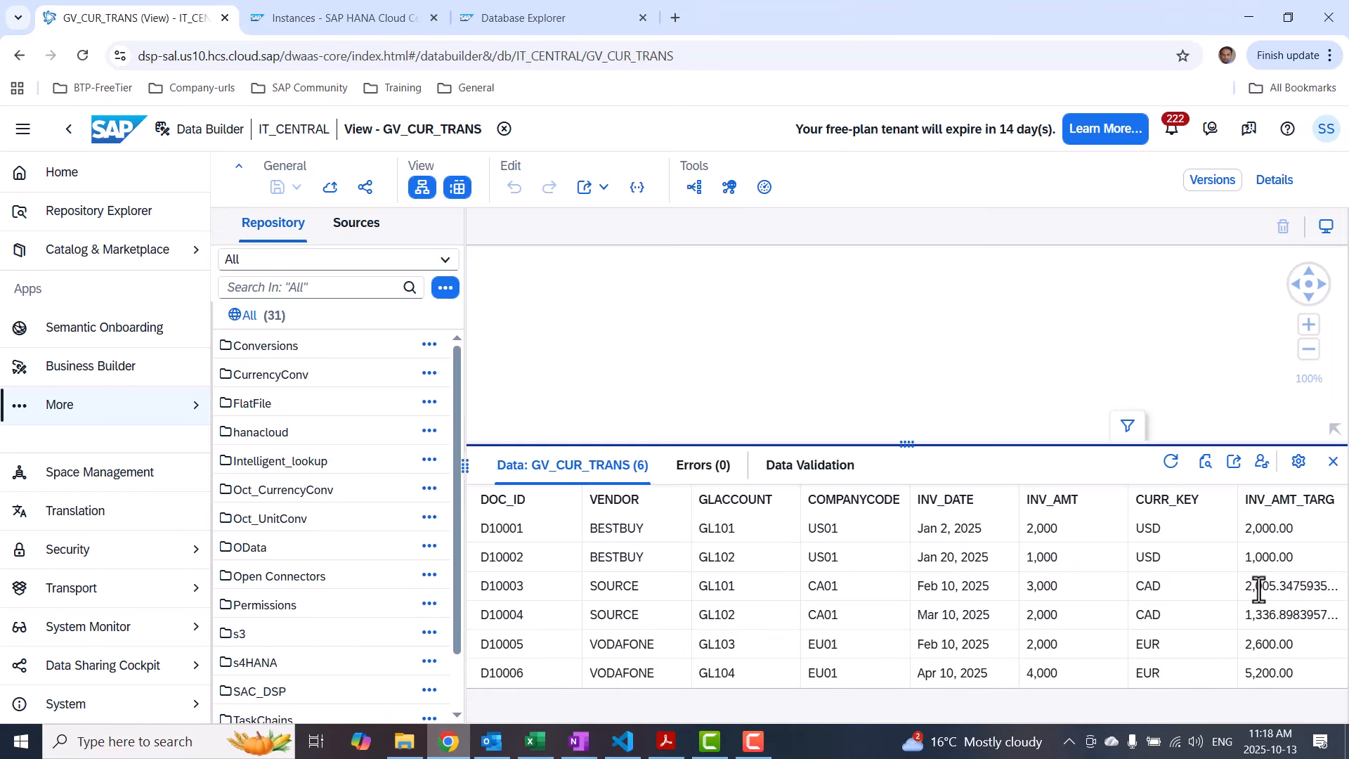
left_click_drag(905, 439, 904, 532)
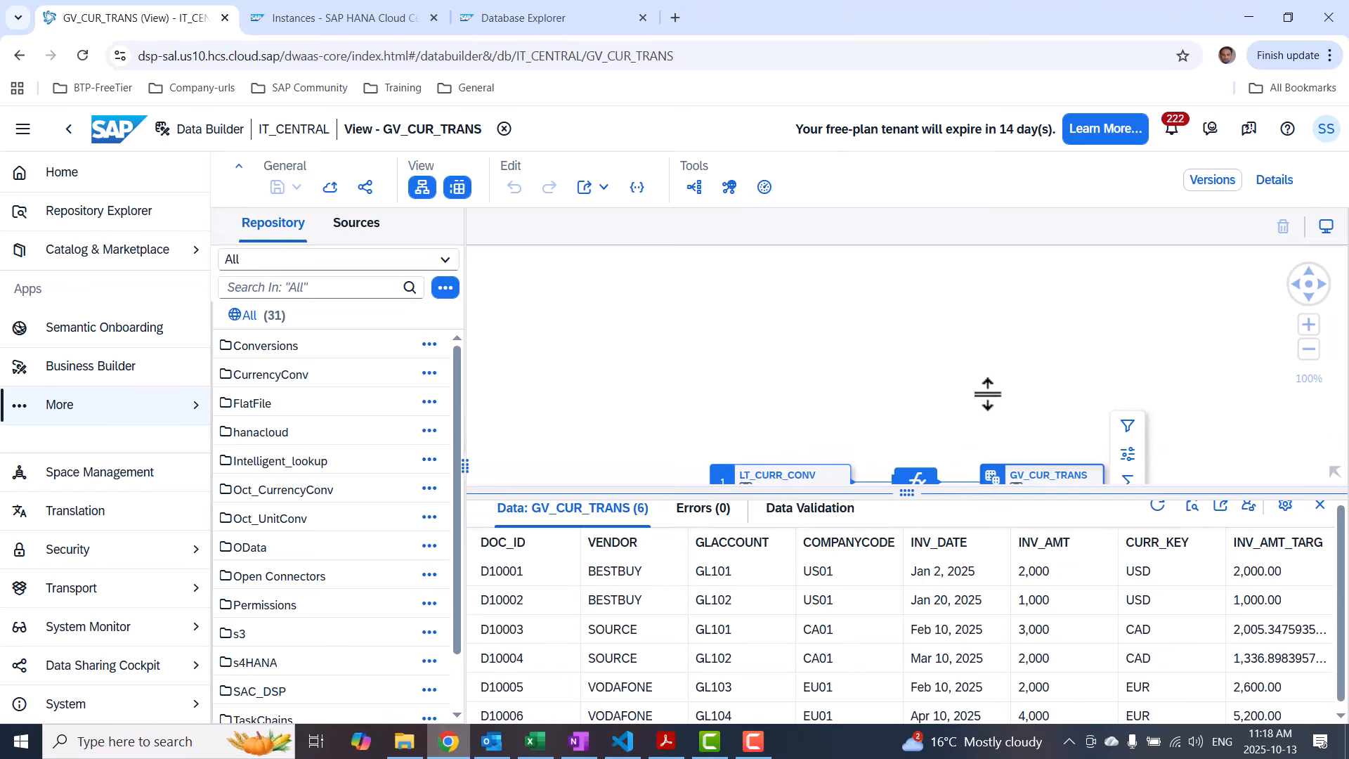
Add Round to the conversion steps of the INV_AMT_TARG column, keeping Convert selected
left_click(1275, 181)
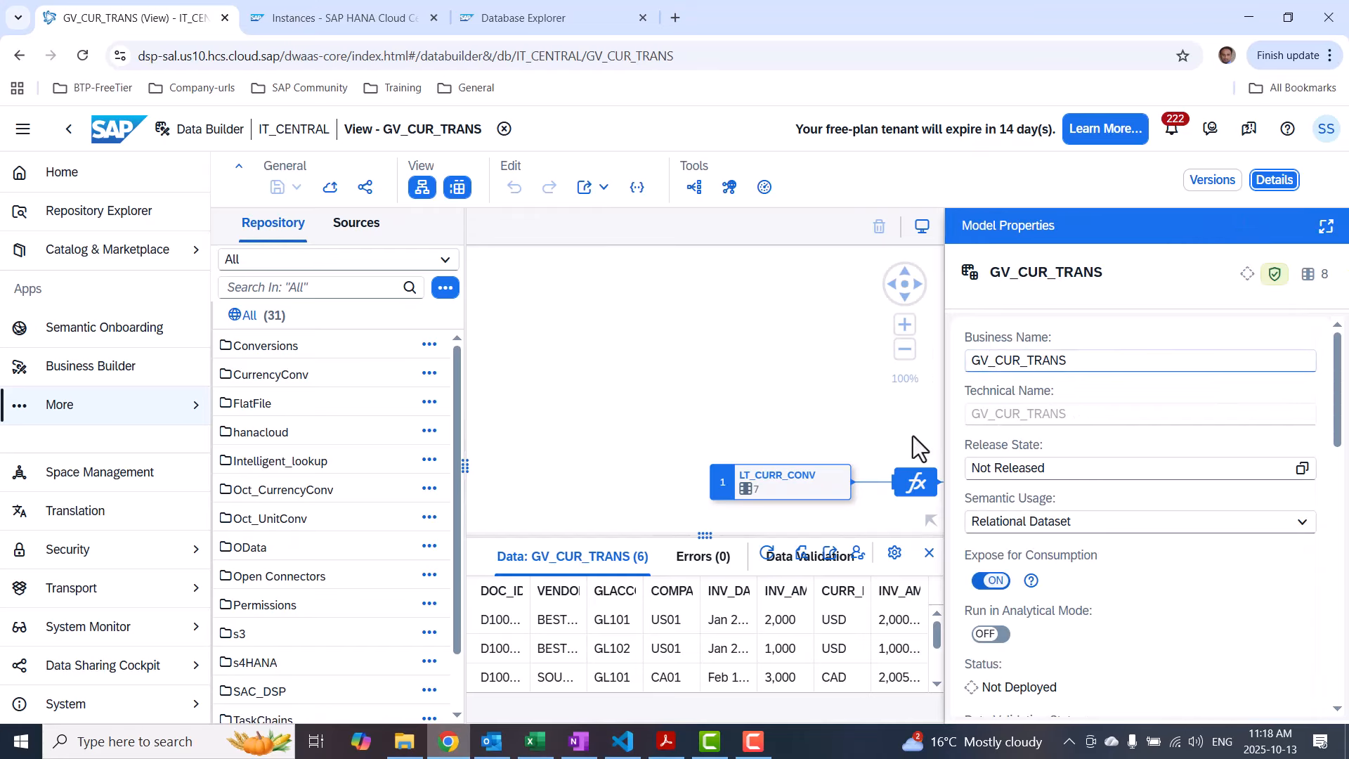
left_click(909, 486)
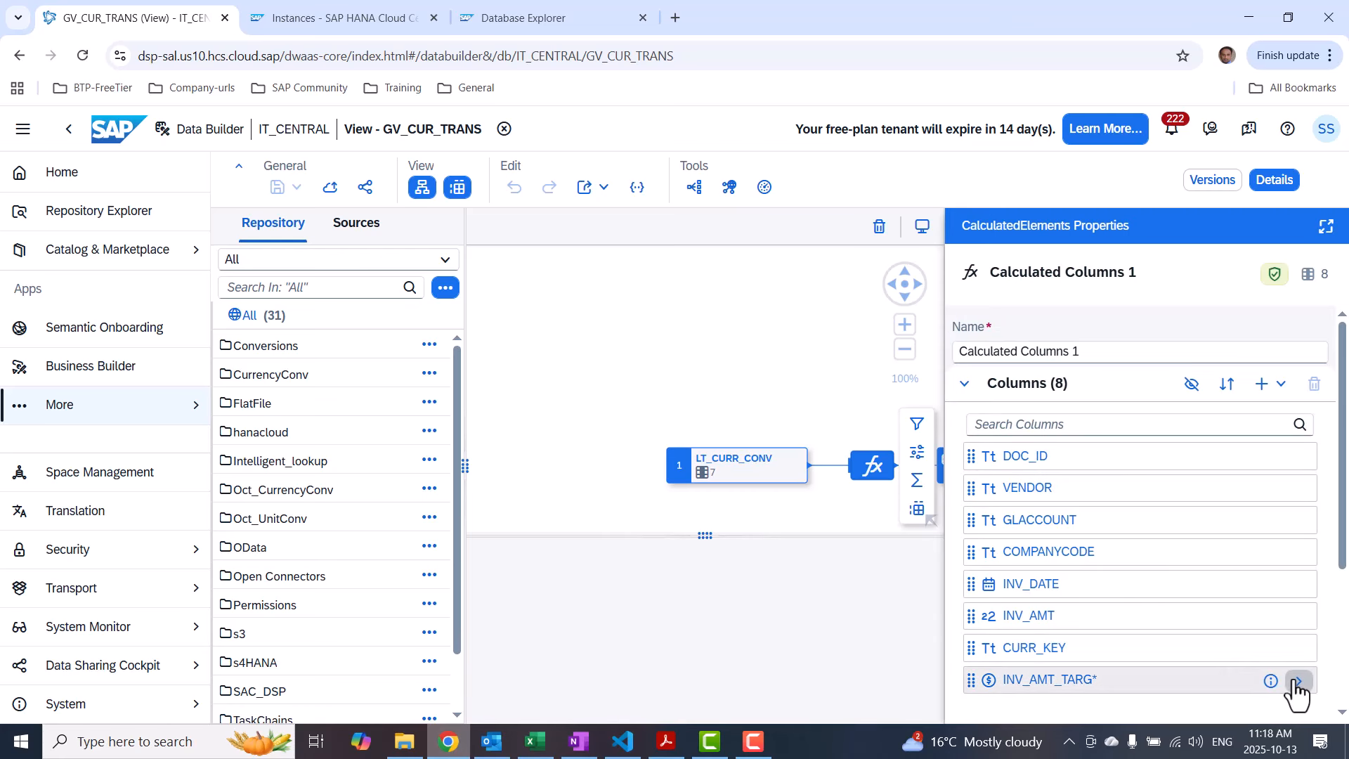
left_click(1029, 679)
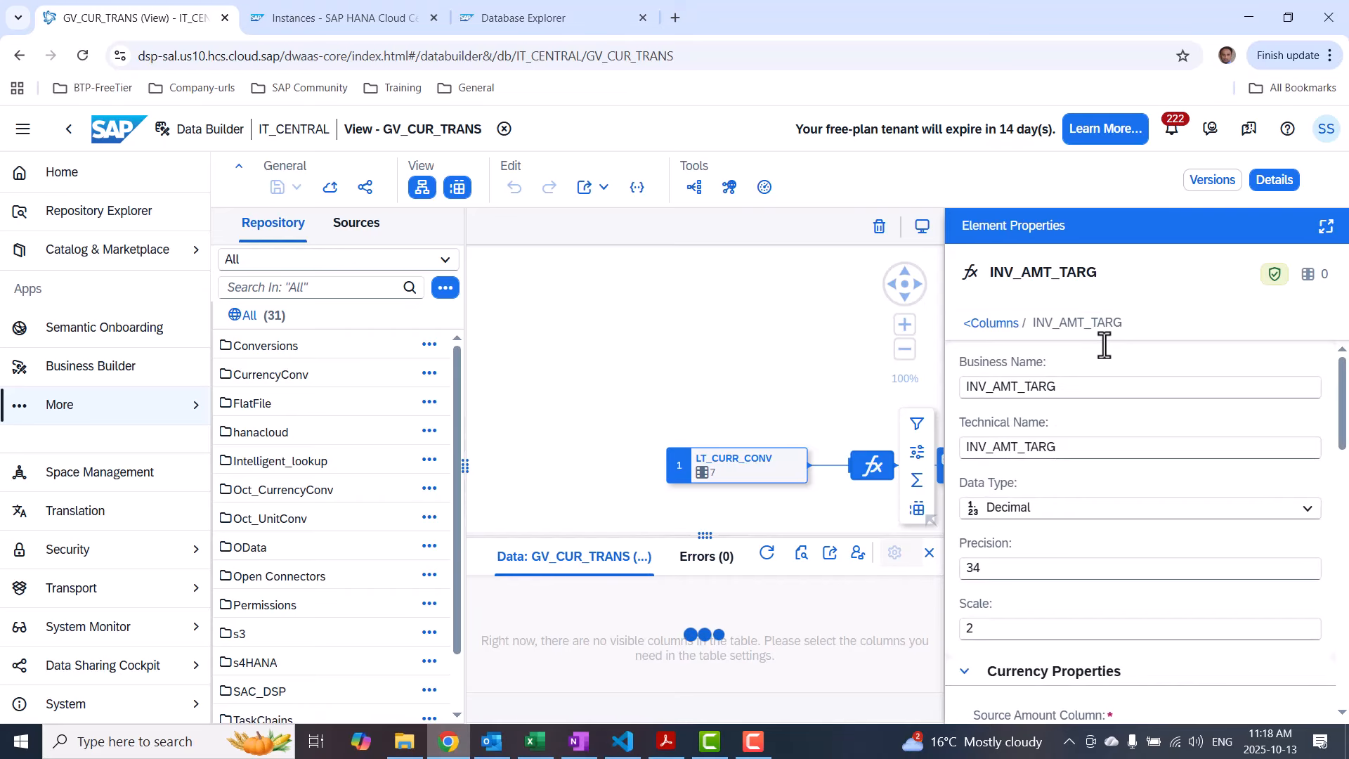
scroll(1055, 588, "down", 4)
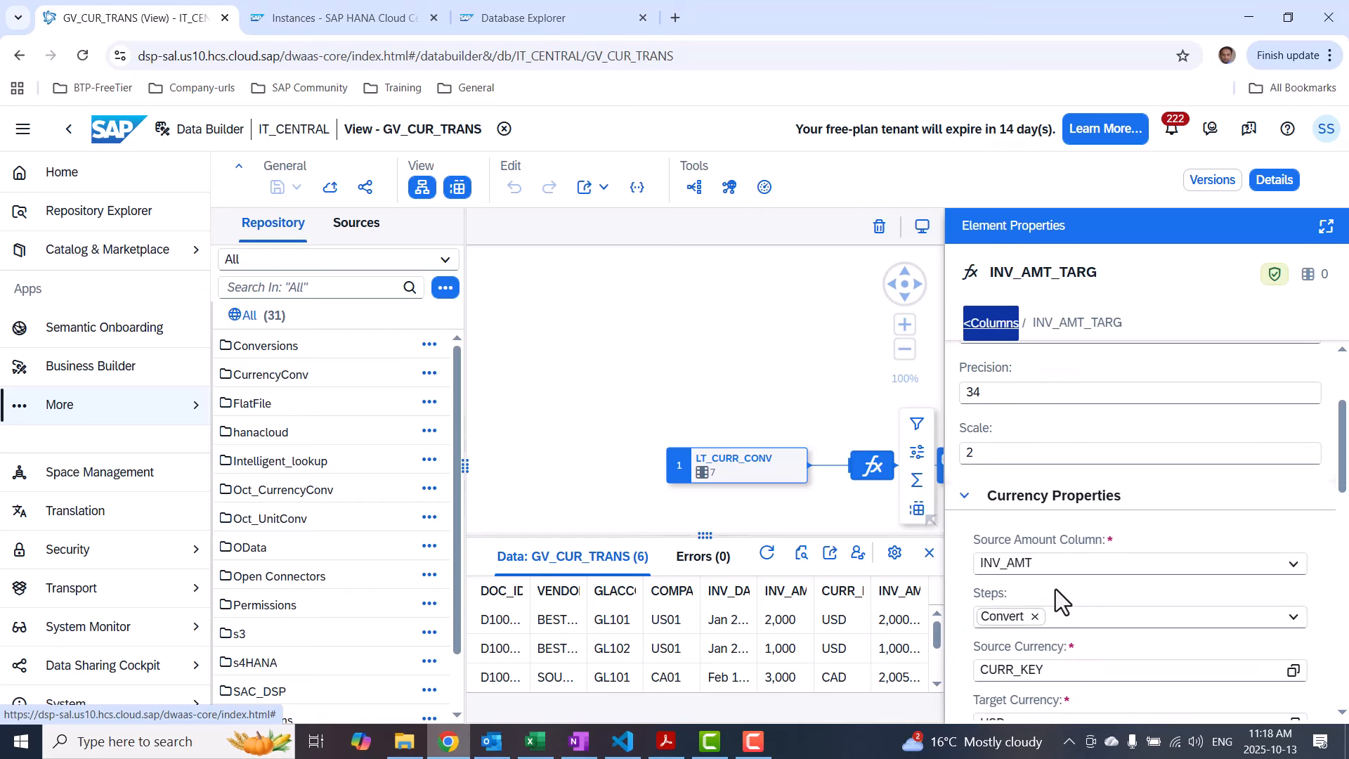
left_click(1061, 531)
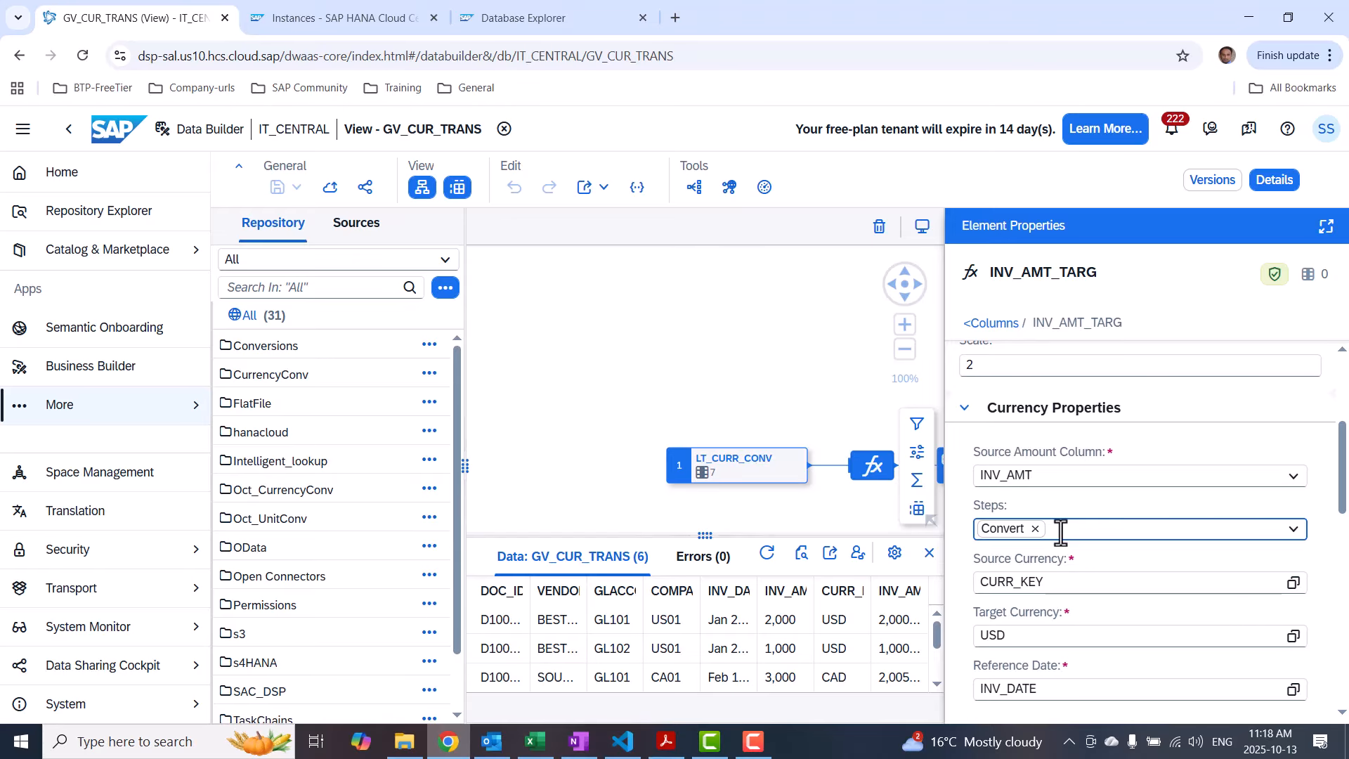
type("Round")
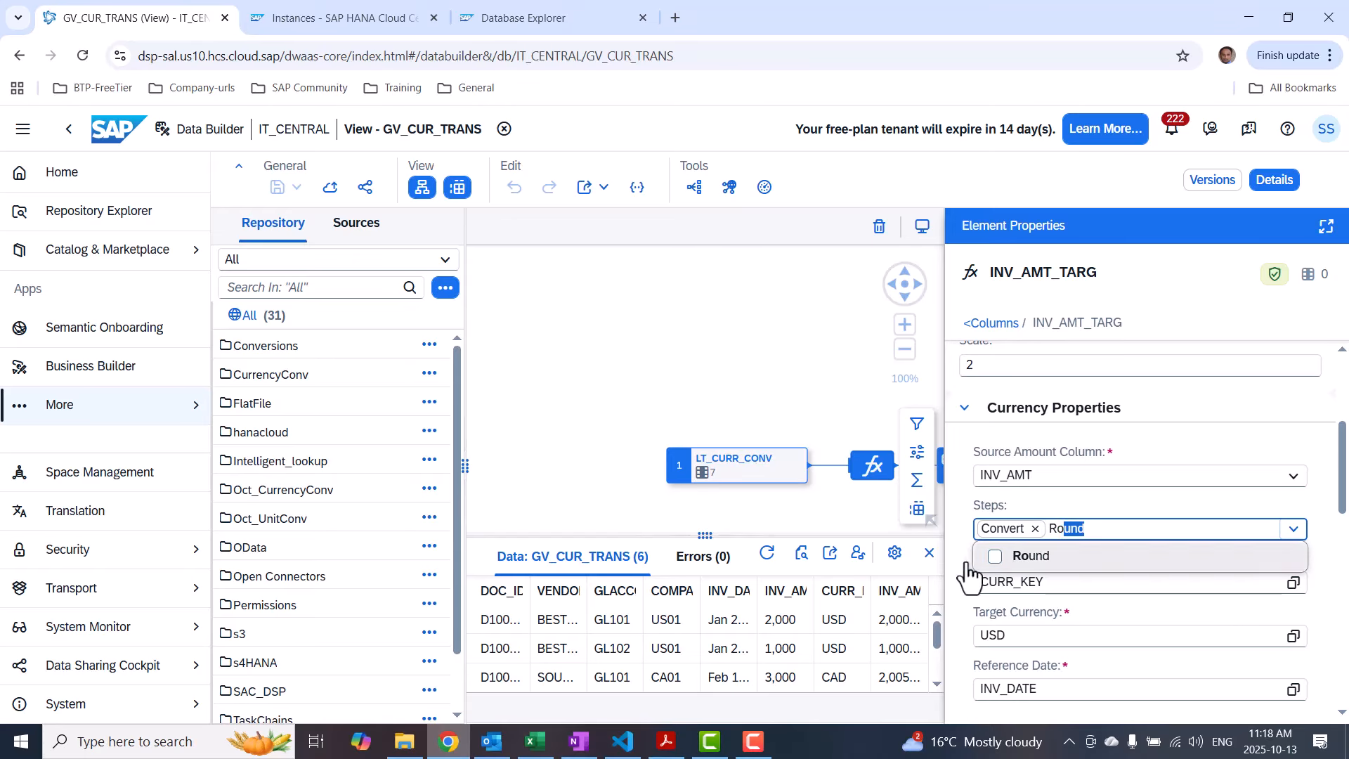
left_click(993, 556)
left_click(1131, 526)
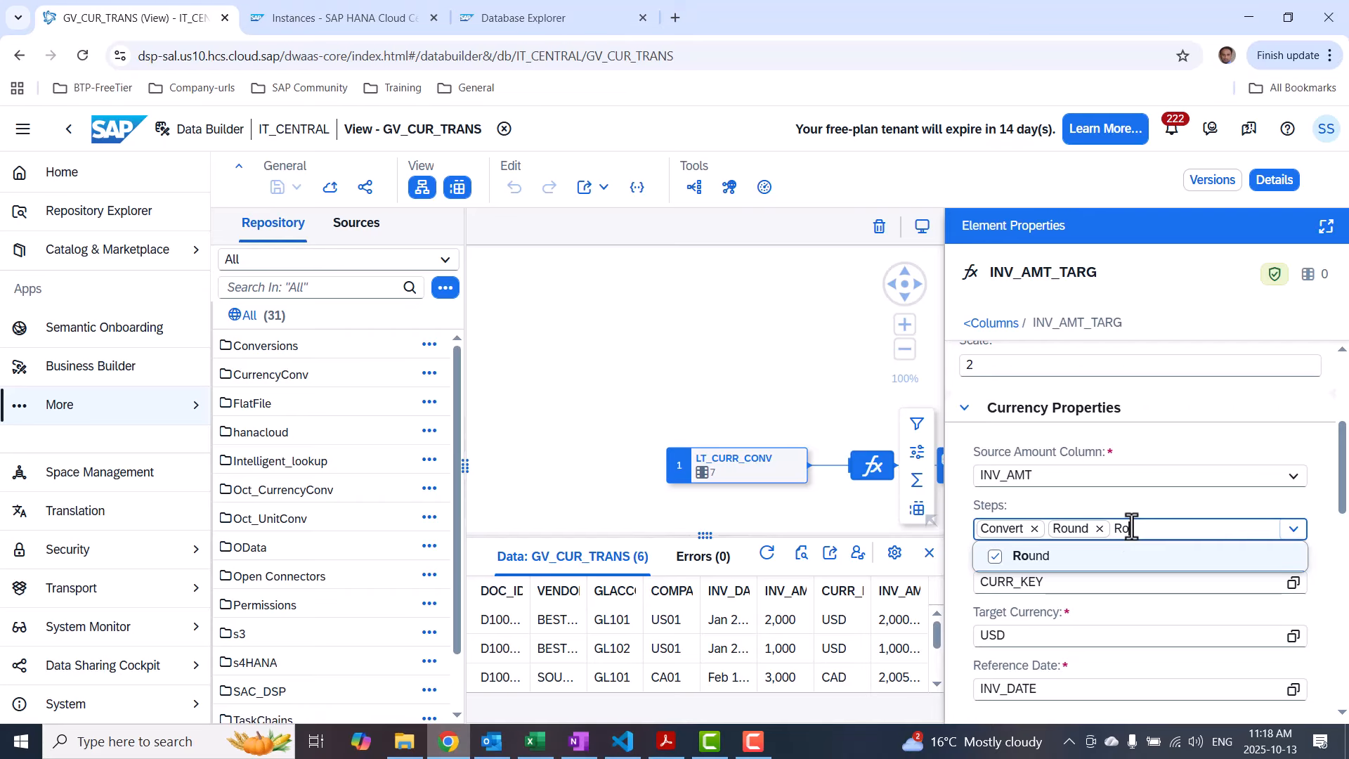
key("BackSpace")
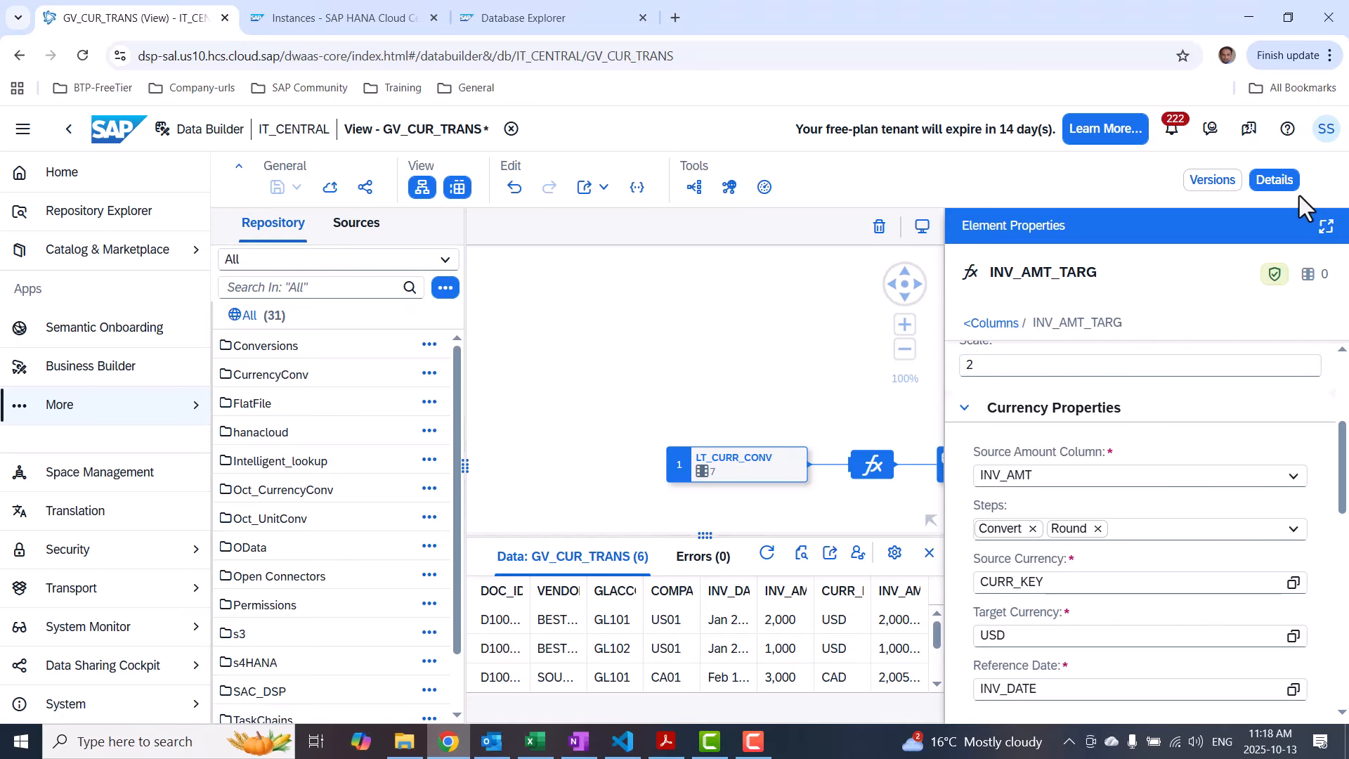
Enlarge the data preview and display the data of the calculated columns node
left_click(1275, 183)
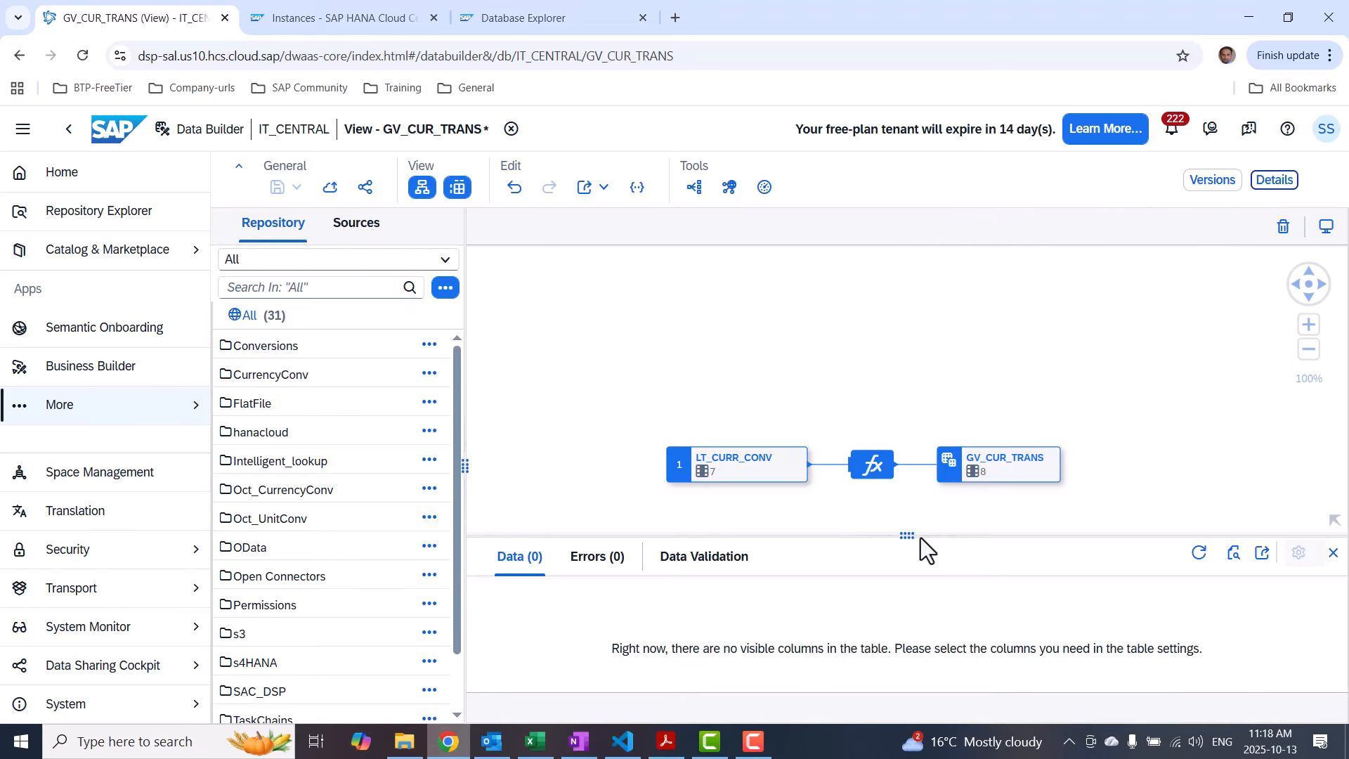
left_click(907, 536)
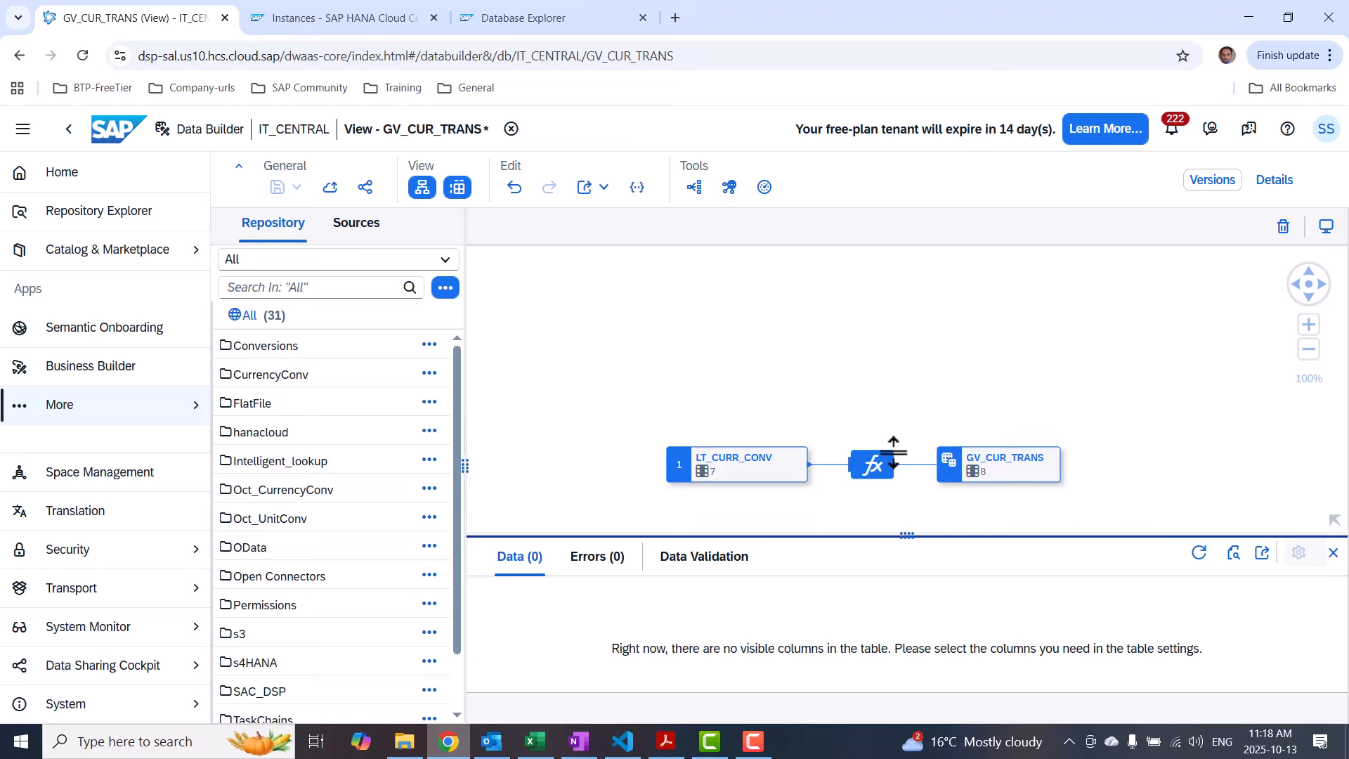
left_click_drag(893, 450, 892, 451)
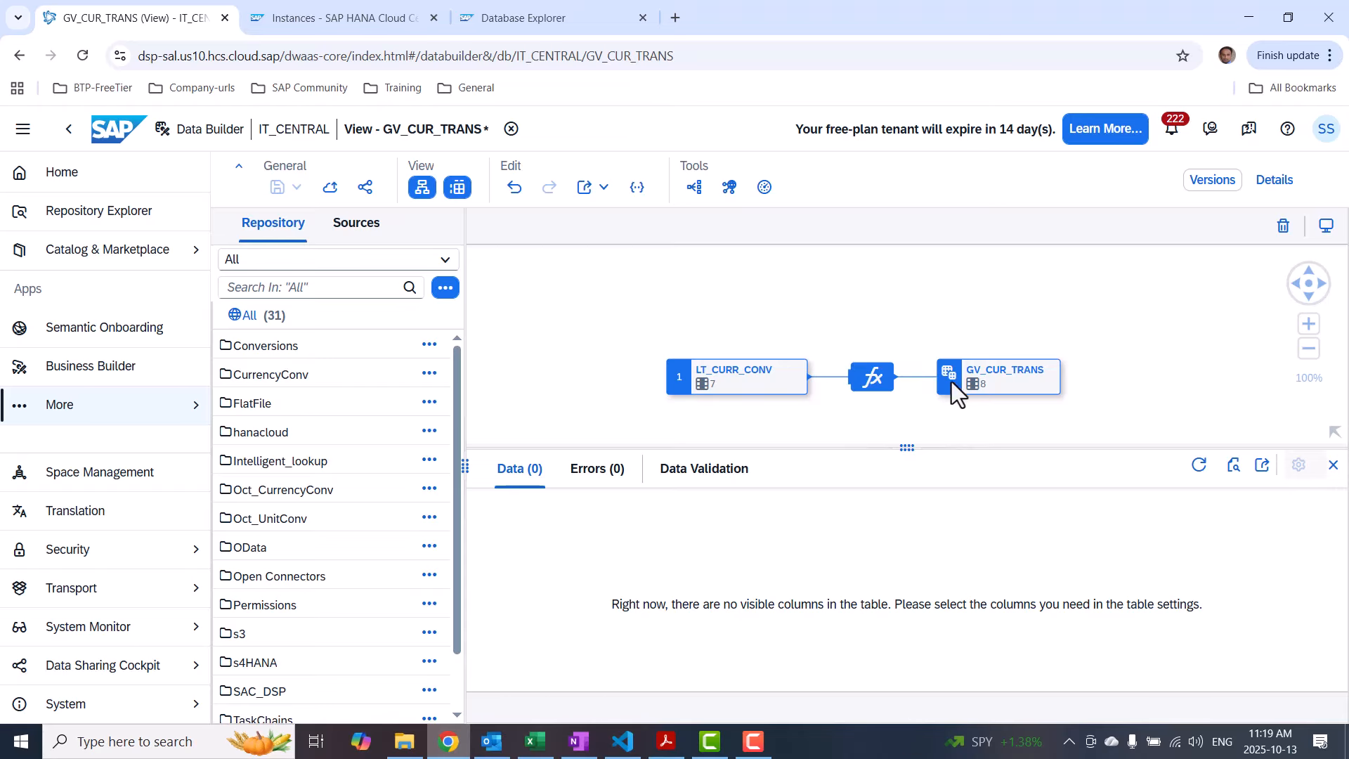
left_click(870, 377)
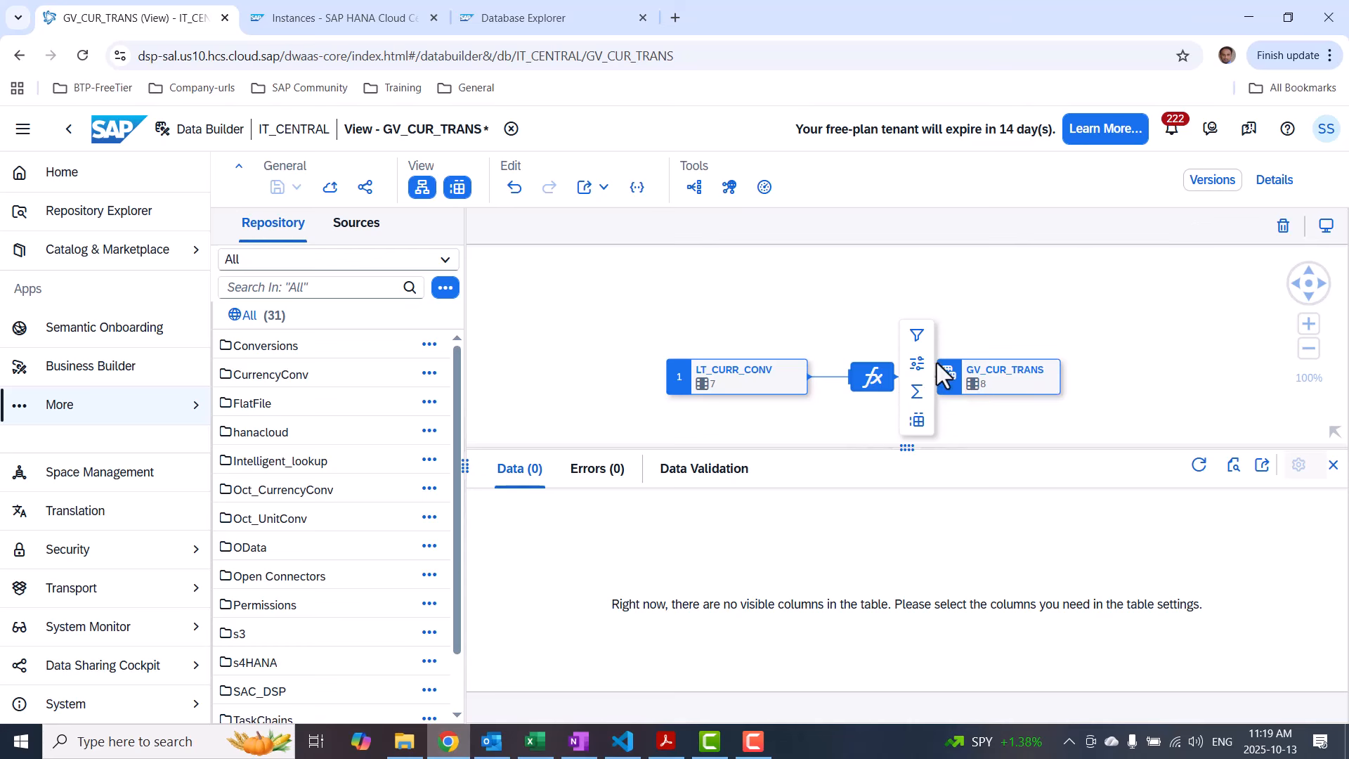
Return to the column list of Calculated Columns 1 and add a new calculated column
left_click(1274, 183)
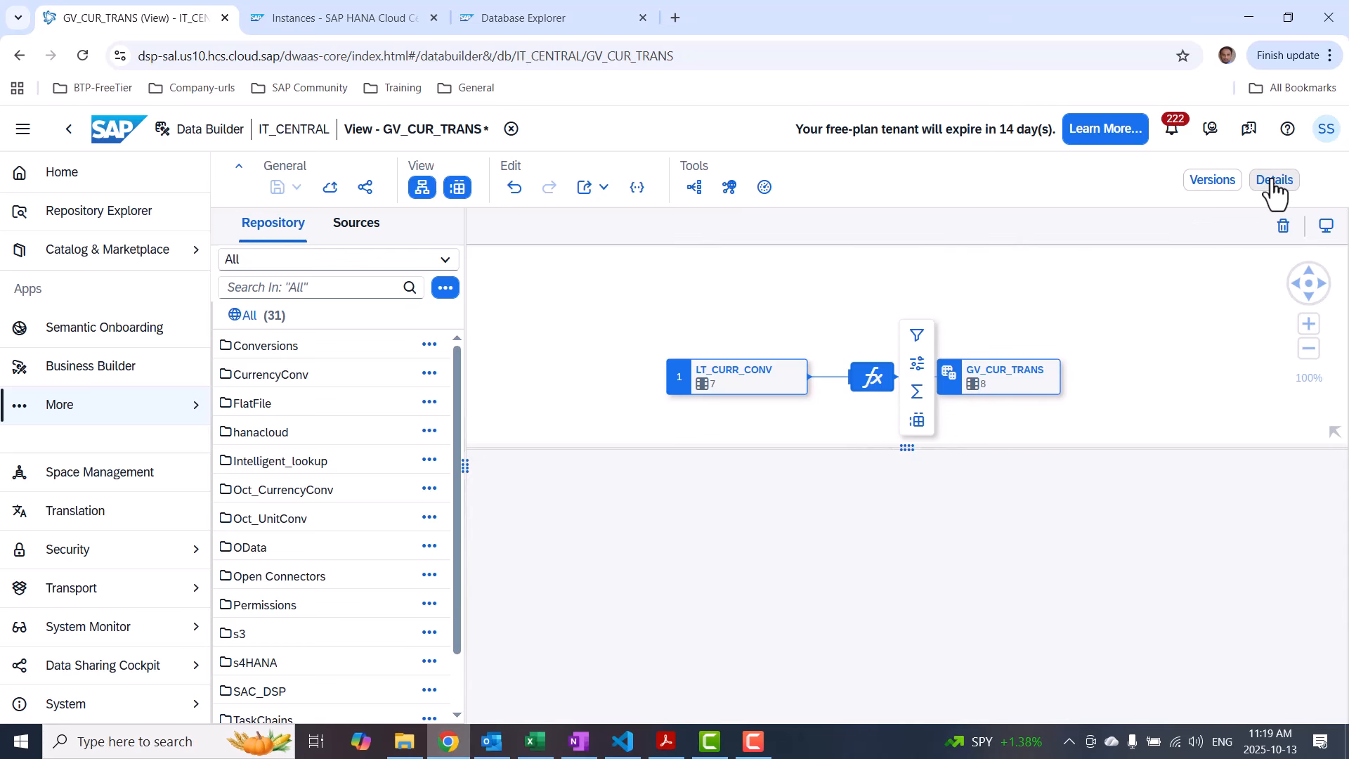
left_click(1273, 183)
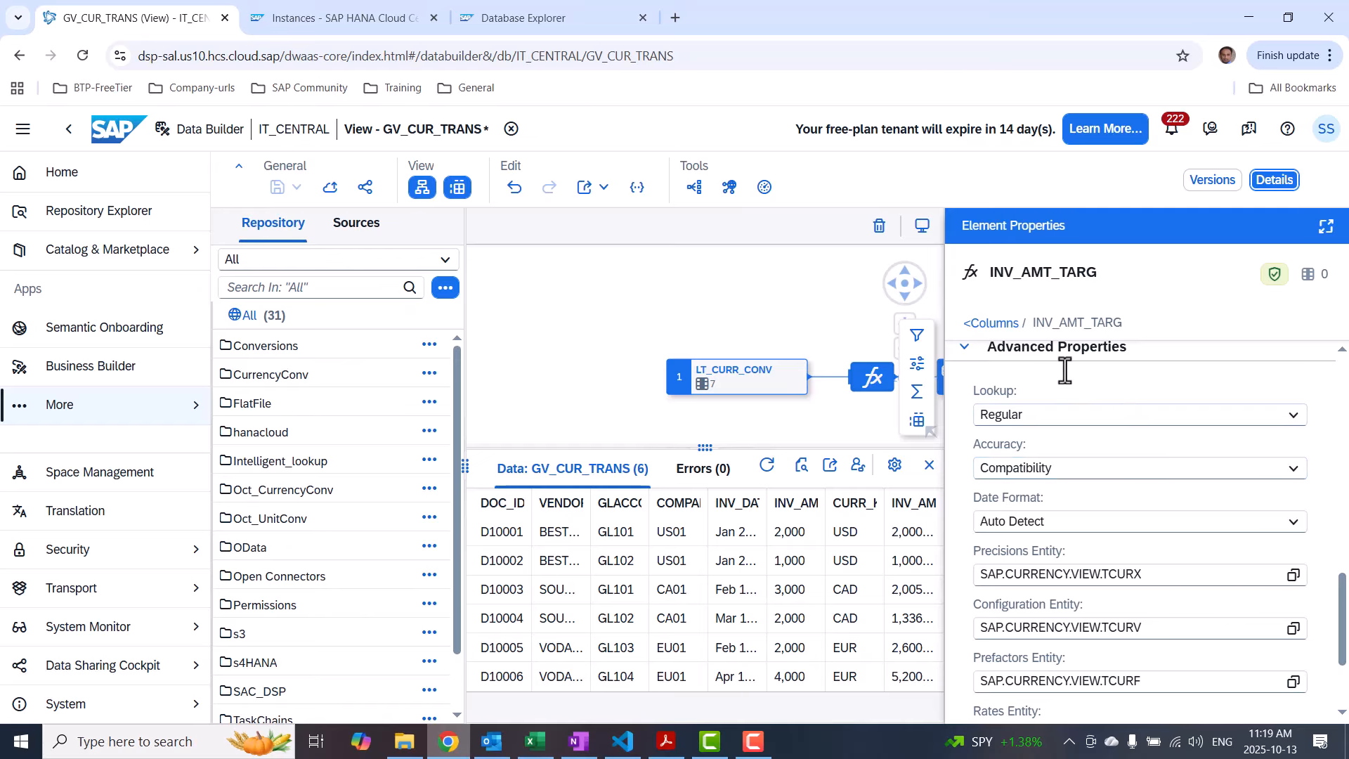
left_click(990, 322)
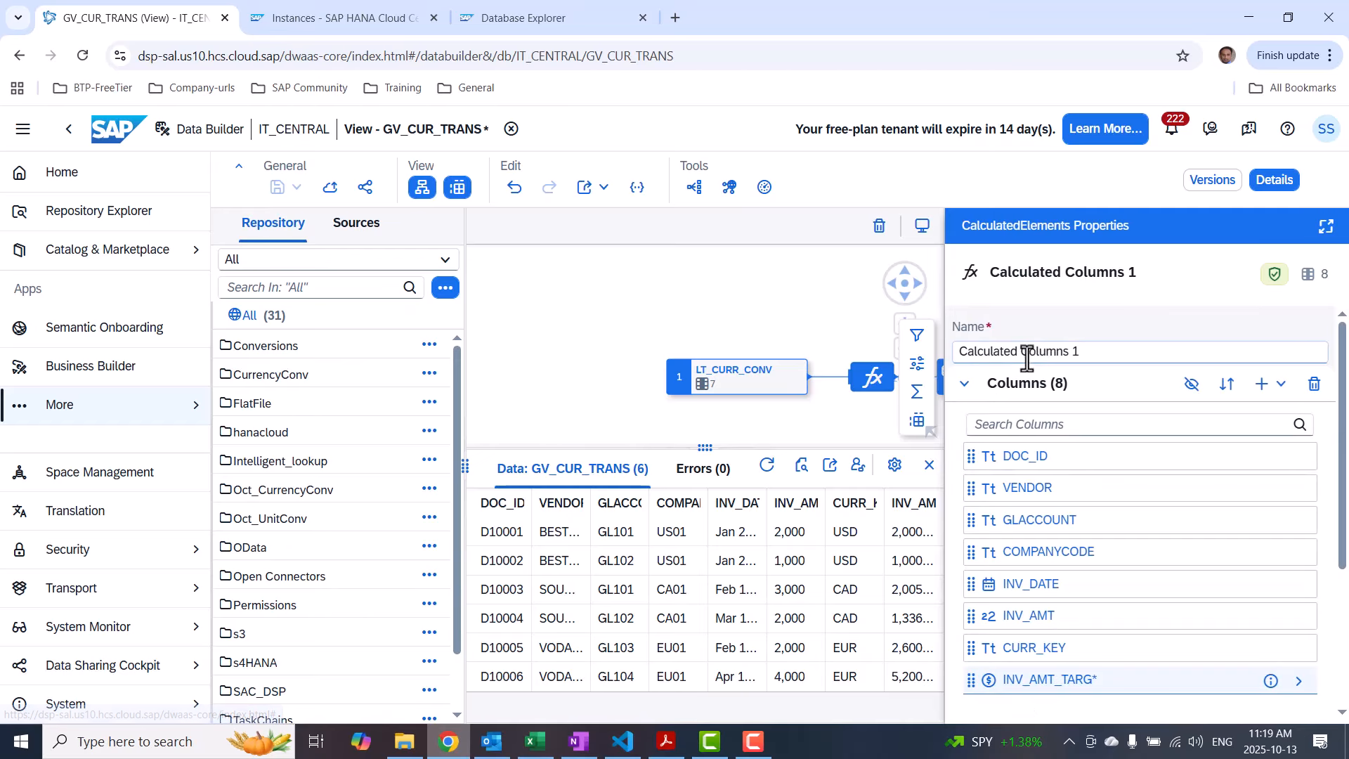
left_click(1280, 385)
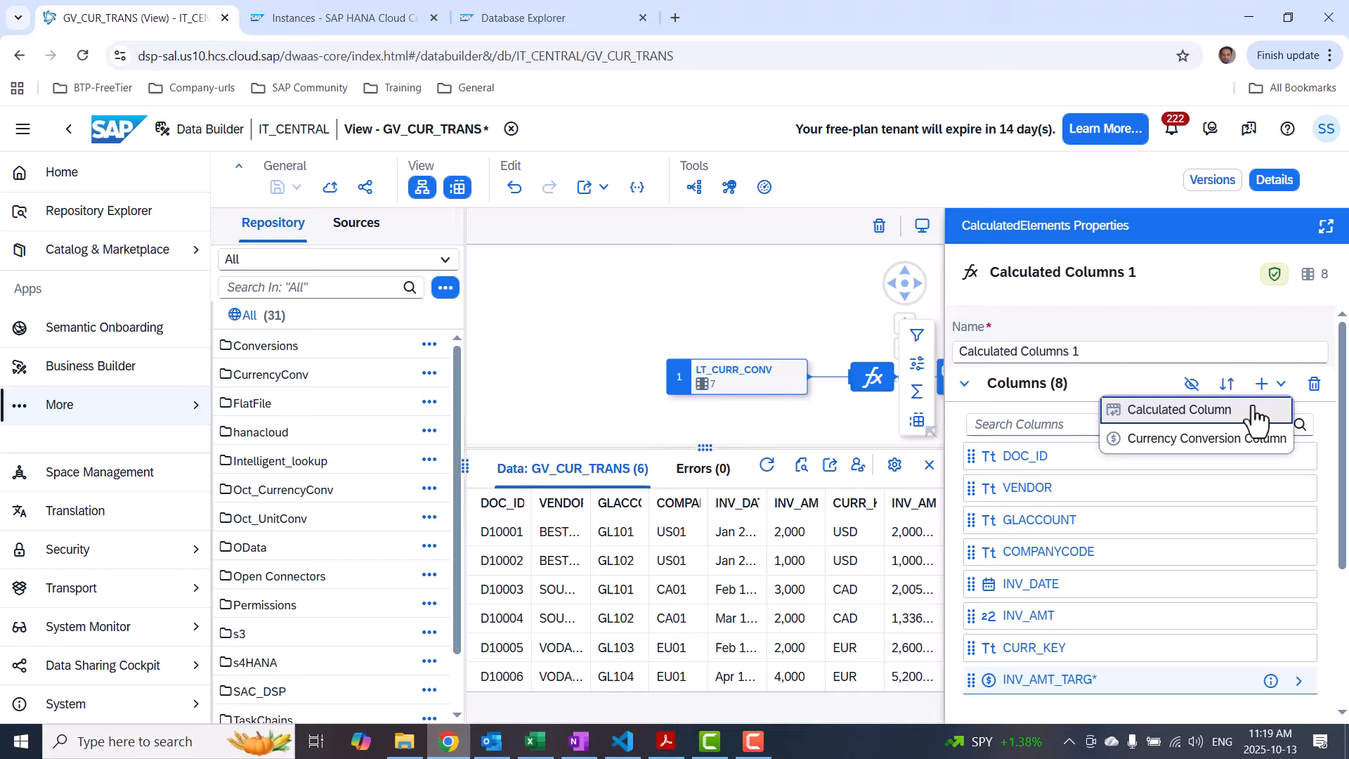
left_click(1183, 413)
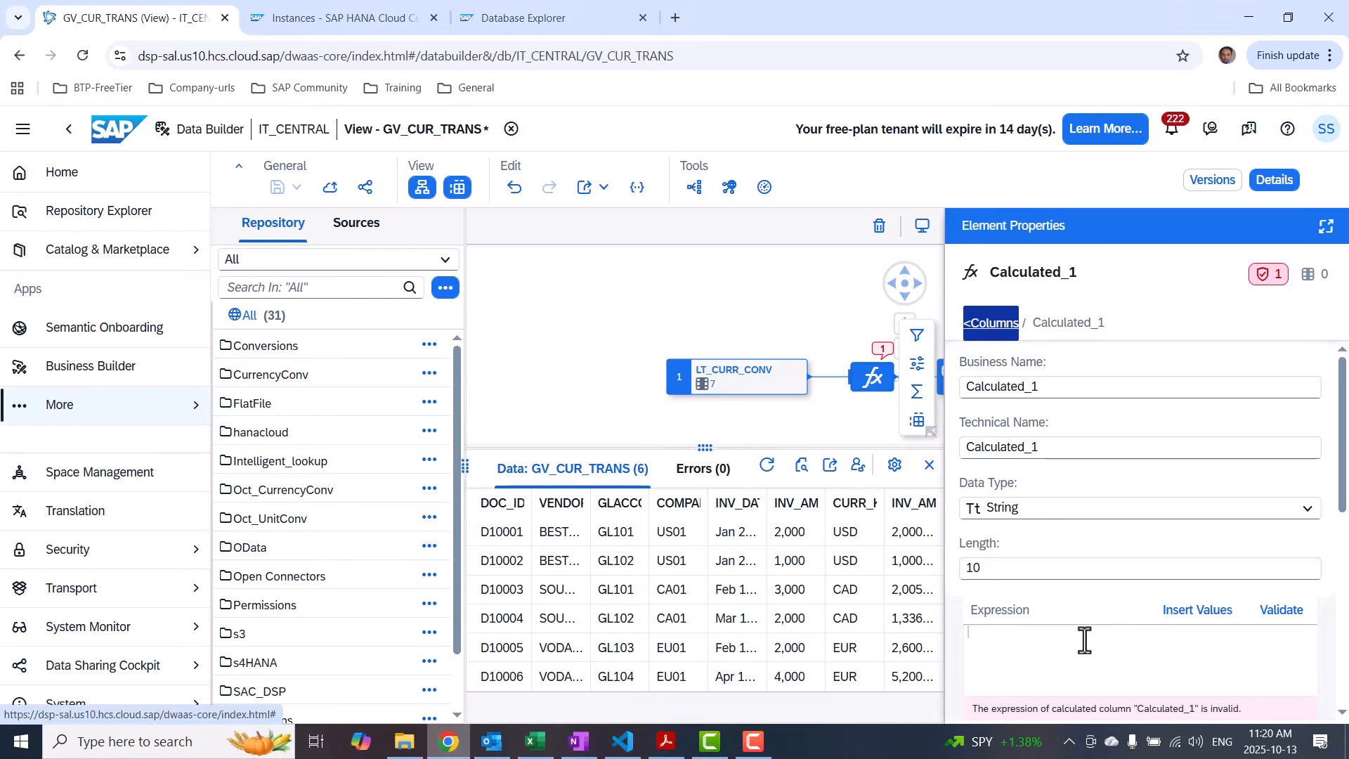
Set the new calculated column's business name to INV_AMT_HANA
left_click_drag(1046, 386, 940, 382)
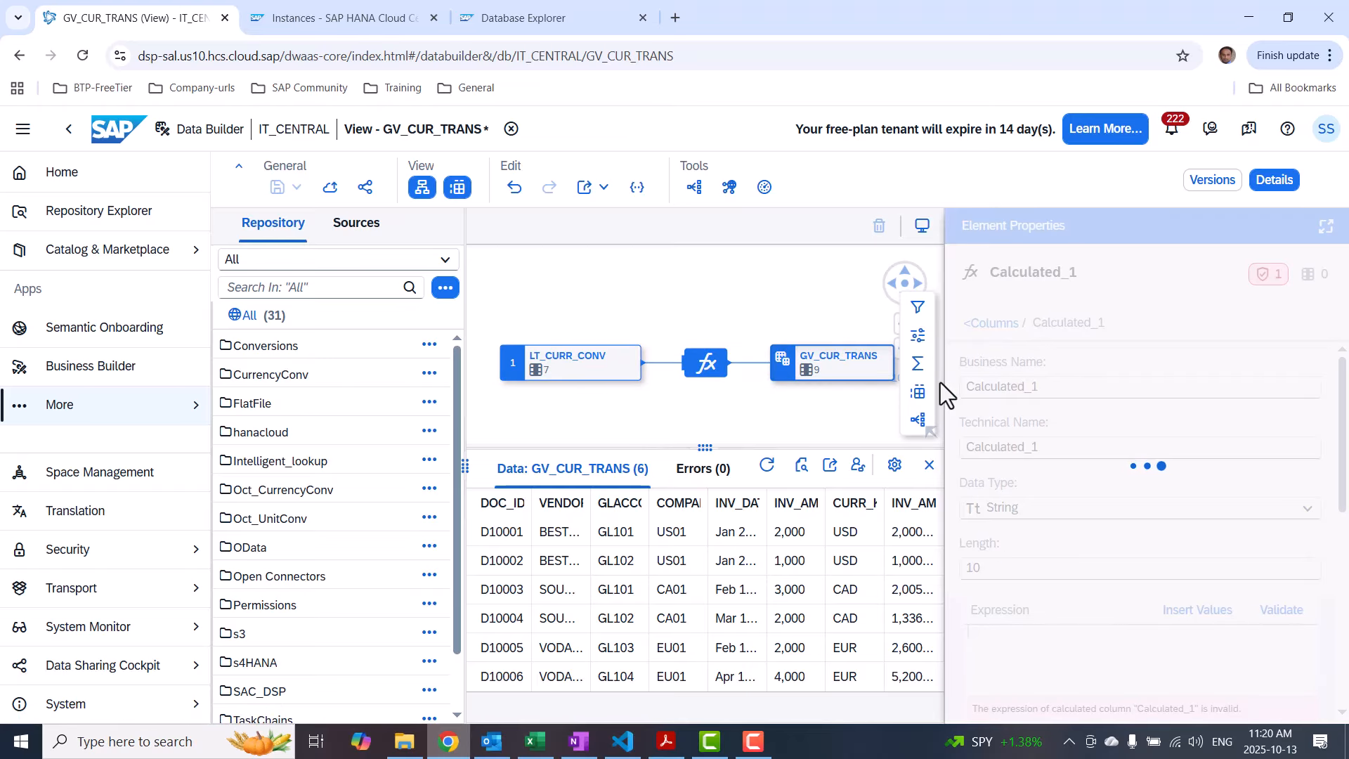
left_click(1052, 387)
key("BackSpace")
key("BackSpace")
key("BackSpace")
key("BackSpace")
key("BackSpace")
key("BackSpace")
key("BackSpace")
key("BackSpace")
key("BackSpace")
key("BackSpace")
key("BackSpace")
key("BackSpace")
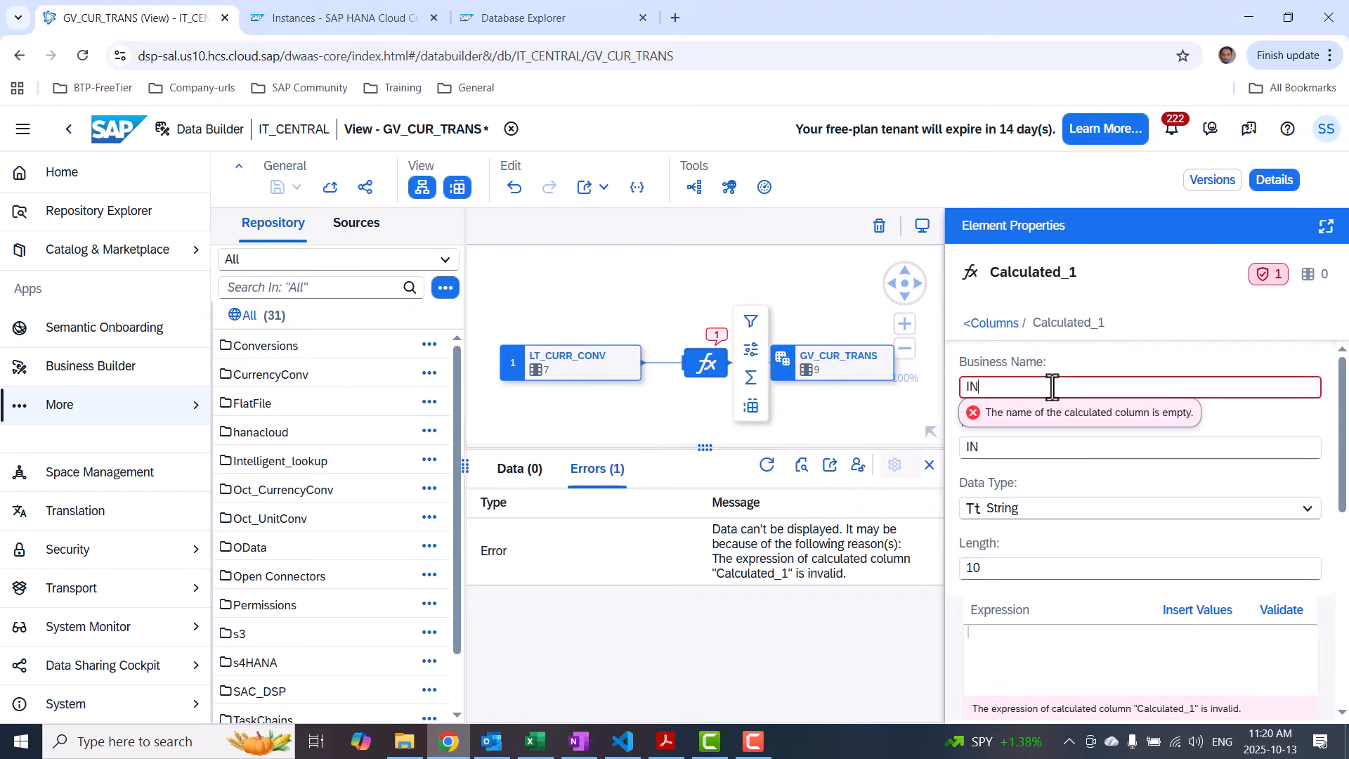
type("INV_AM")
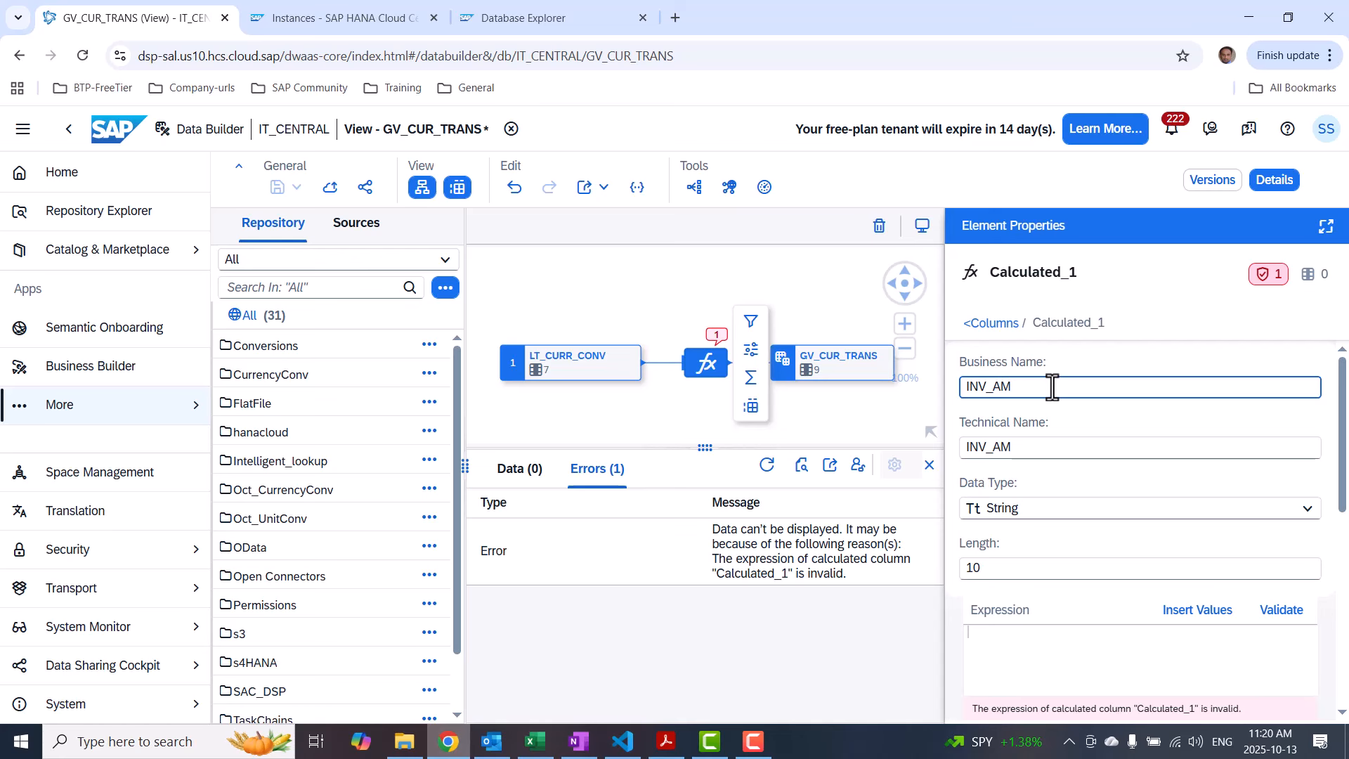
type("T_HANA")
Set INV_AMT_HANA's data type to Decimal and expand its properties to show the full expression editor
left_click(1045, 525)
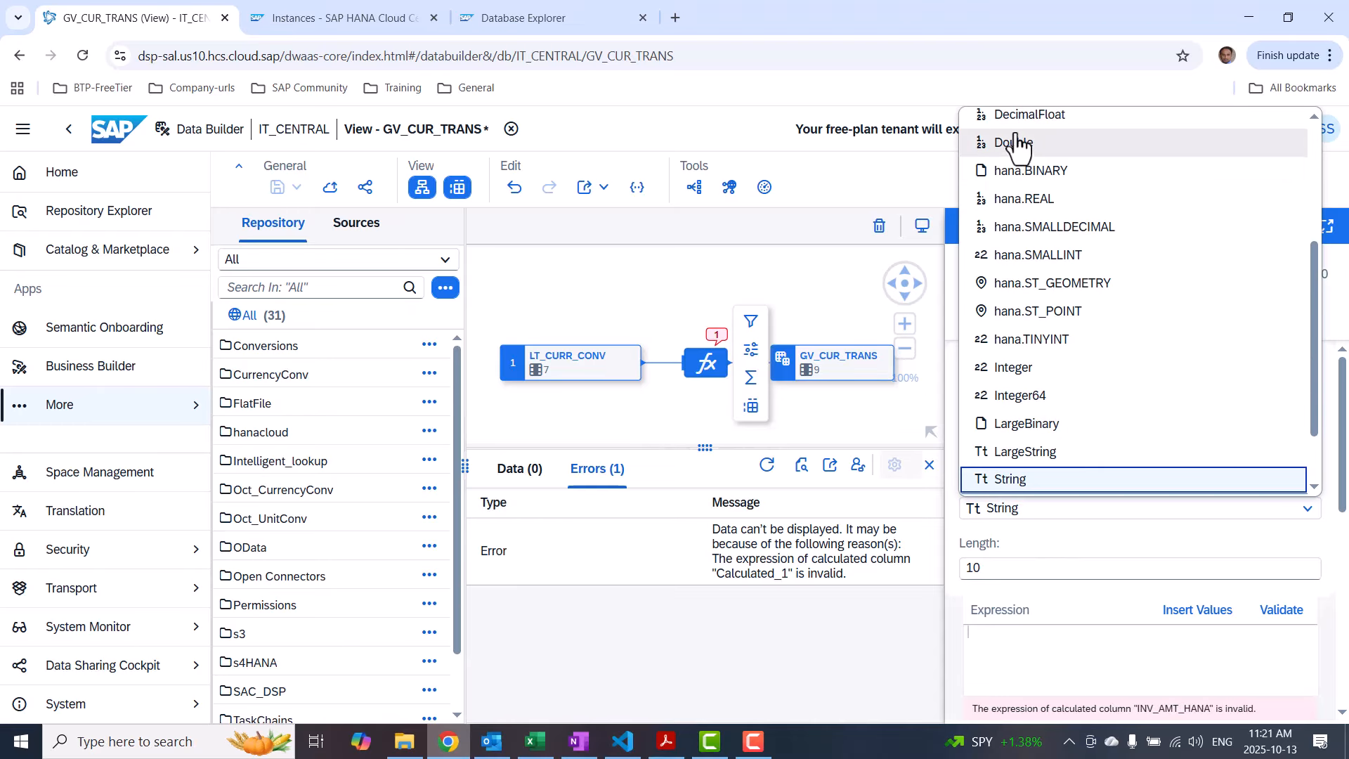
scroll(1029, 161, "up", 2)
left_click(1020, 218)
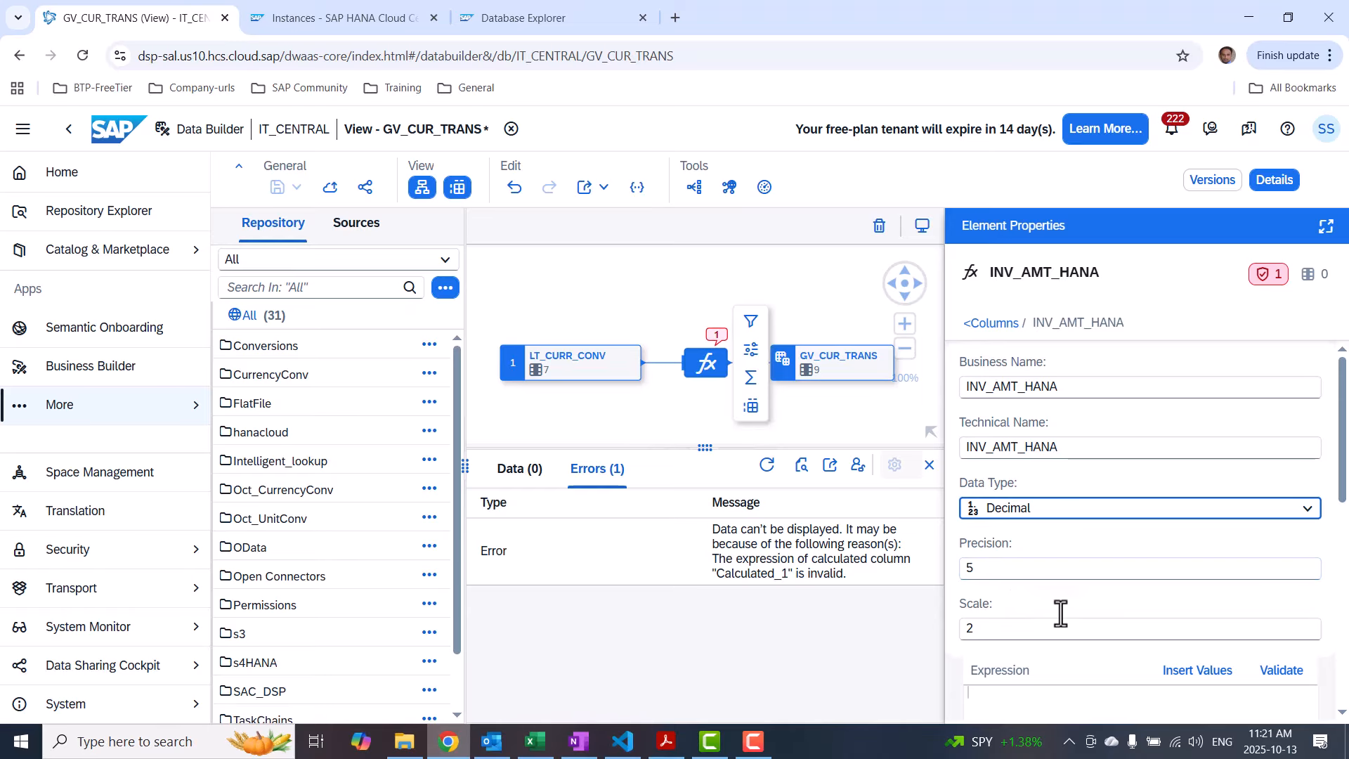
scroll(1343, 485, "down", 3)
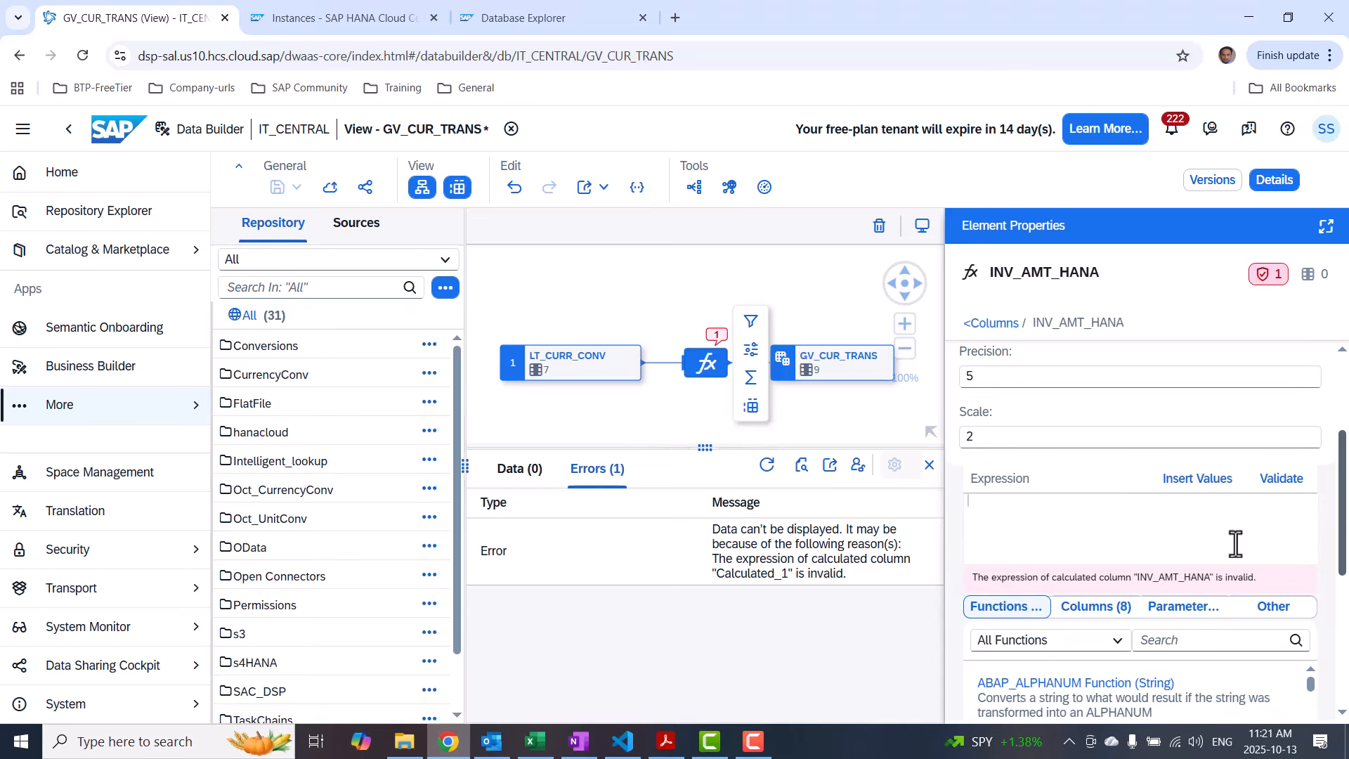
left_click(1324, 228)
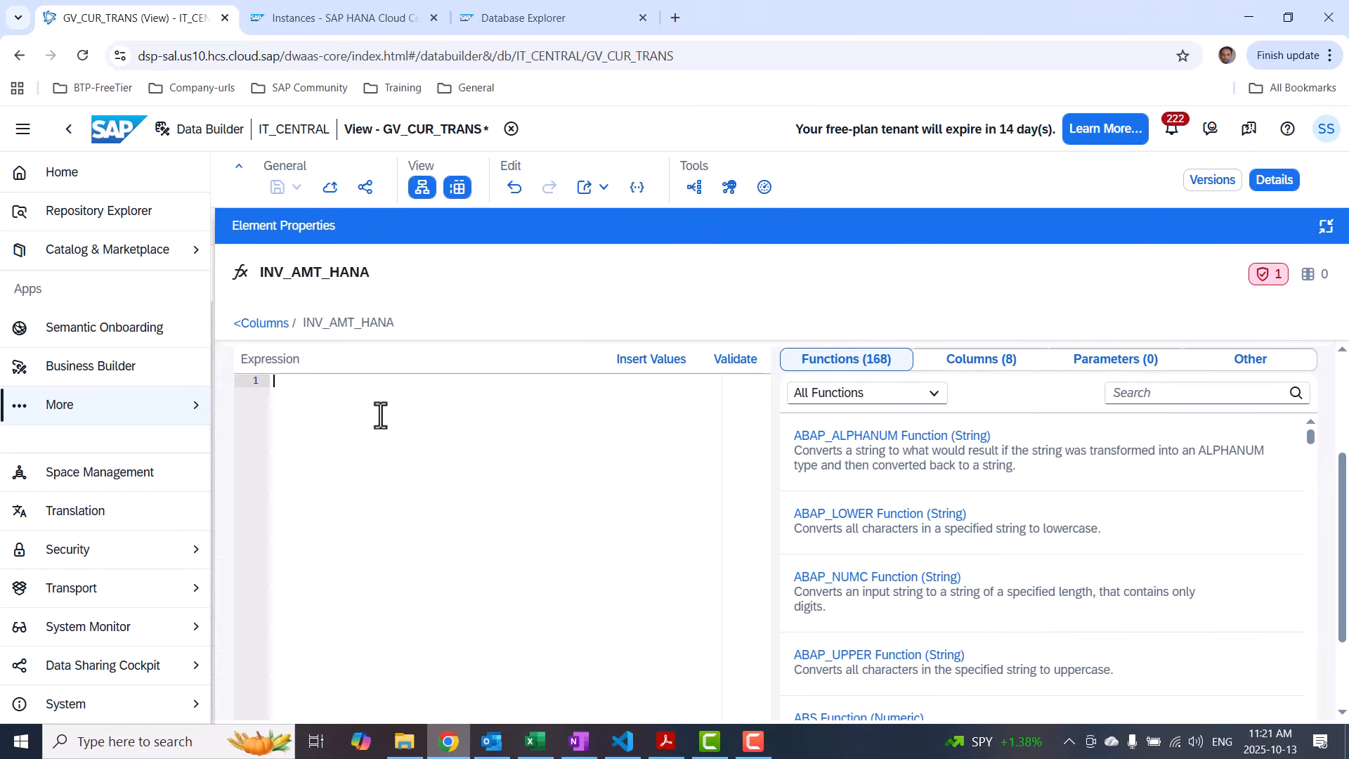
Search the functions for "conver" and insert CONVERT_CURRENCY into the INV_AMT_HANA expression
left_click(1154, 393)
type("c")
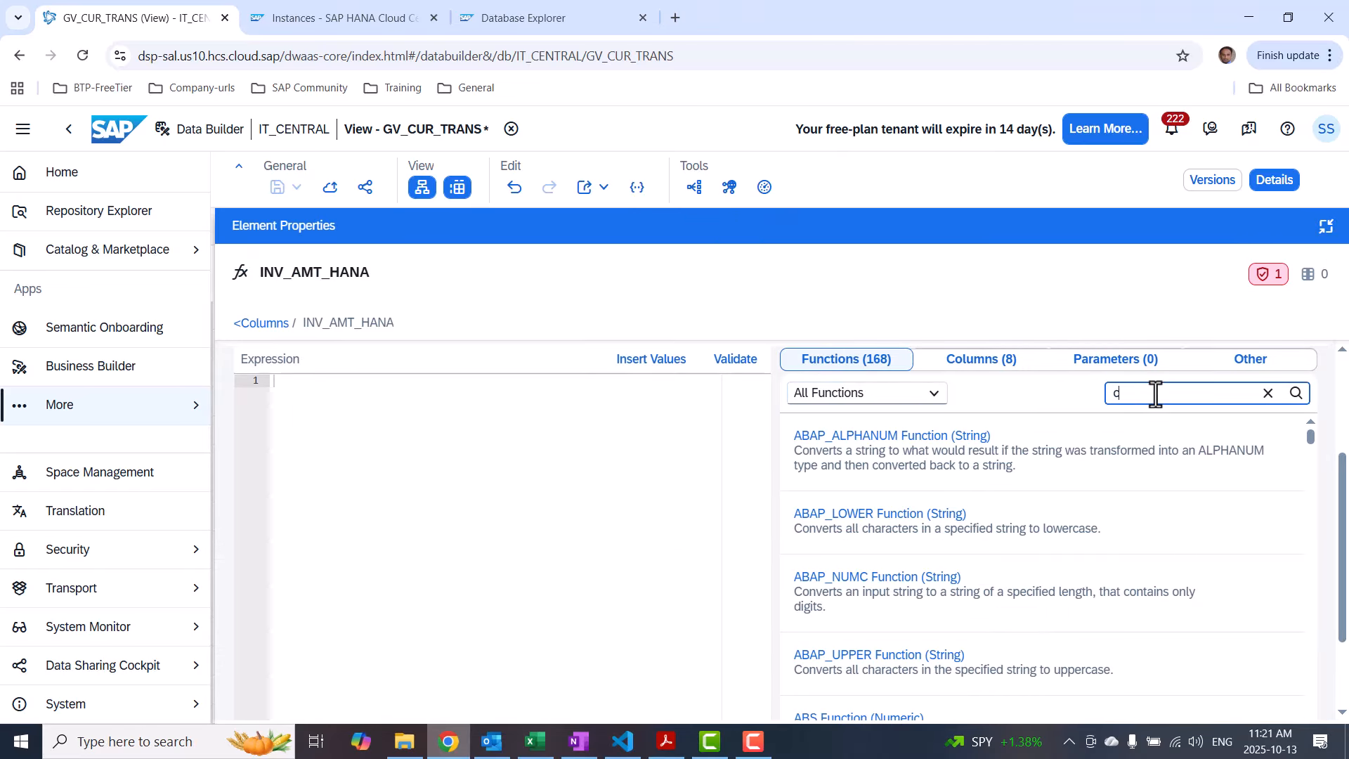
type("onver")
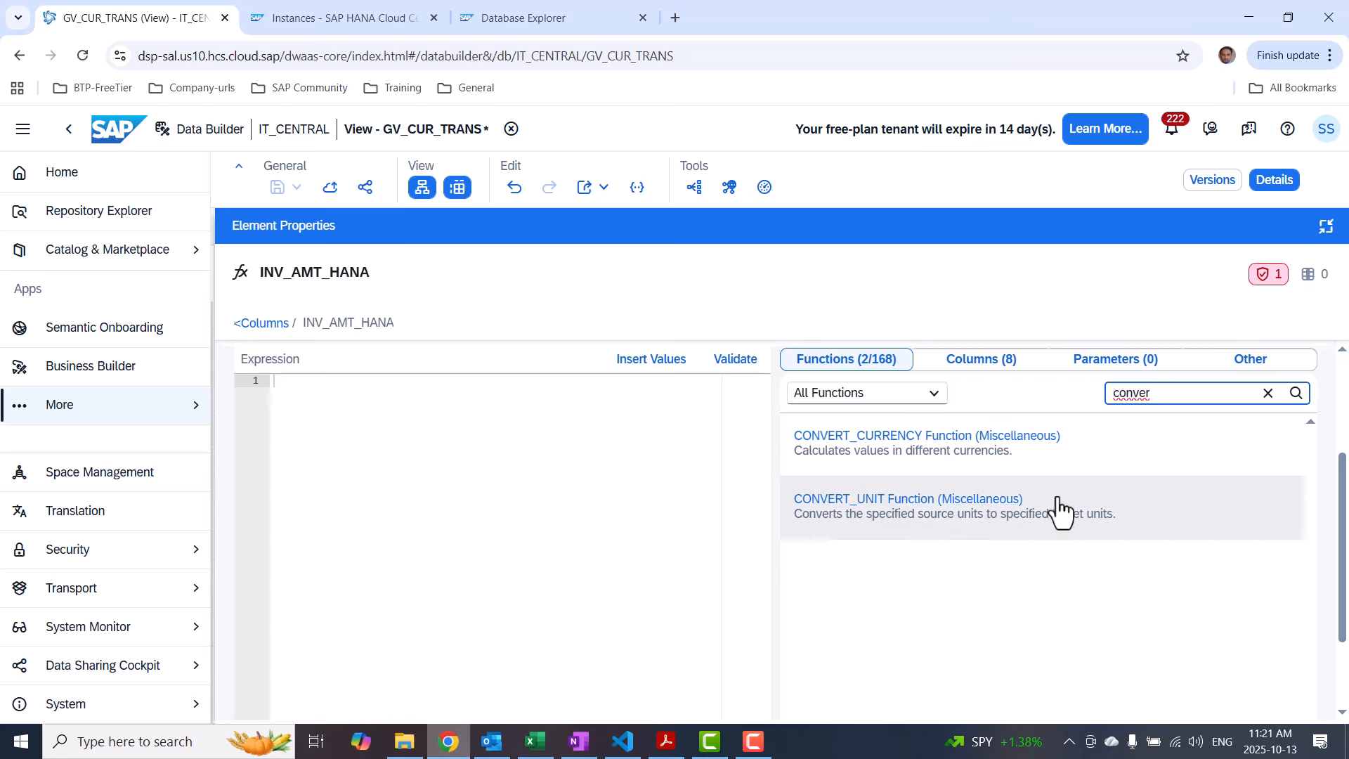
double_click(1220, 449)
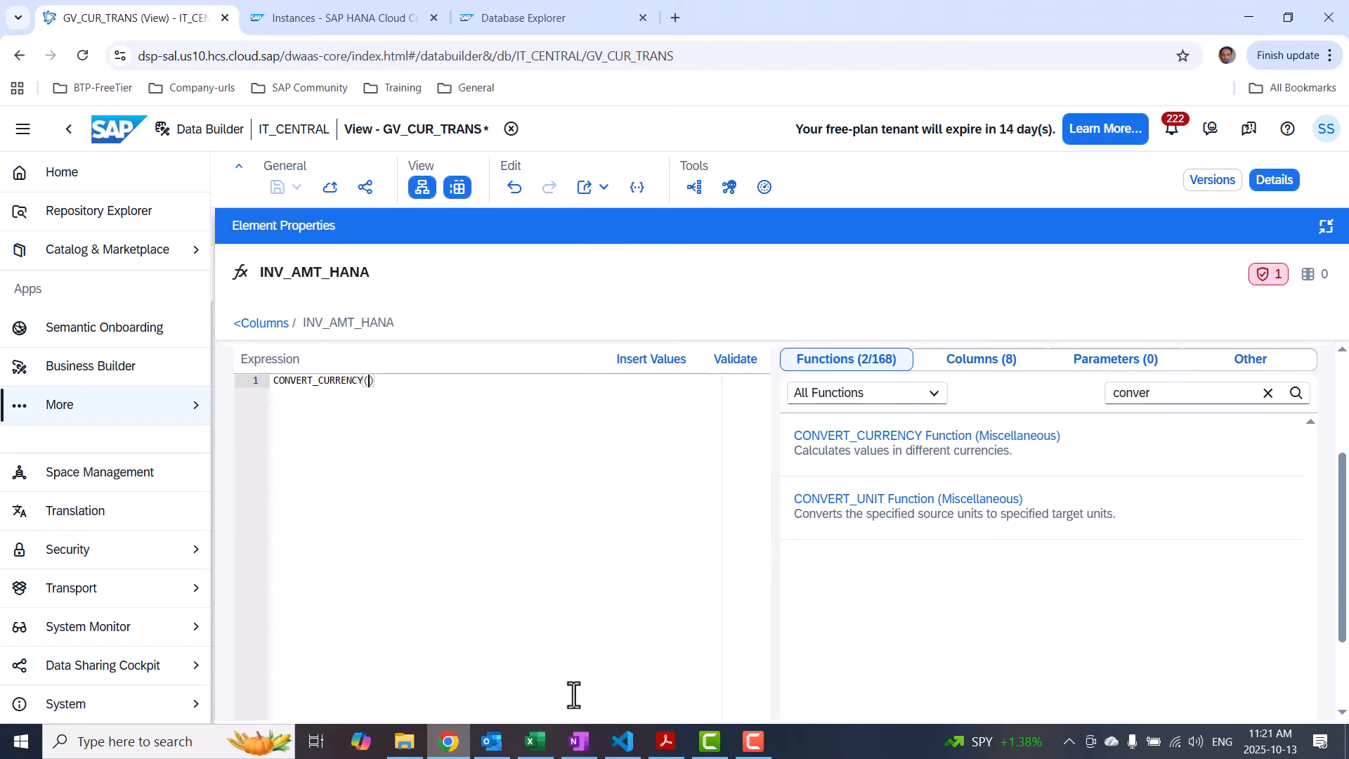
Switch to Visual Studio Code and copy the graphical-view CONVERT_CURRENCY parameters, AMOUNT through RATES_TABLE, from Currency Conversion_SQL.sql
left_click(630, 742)
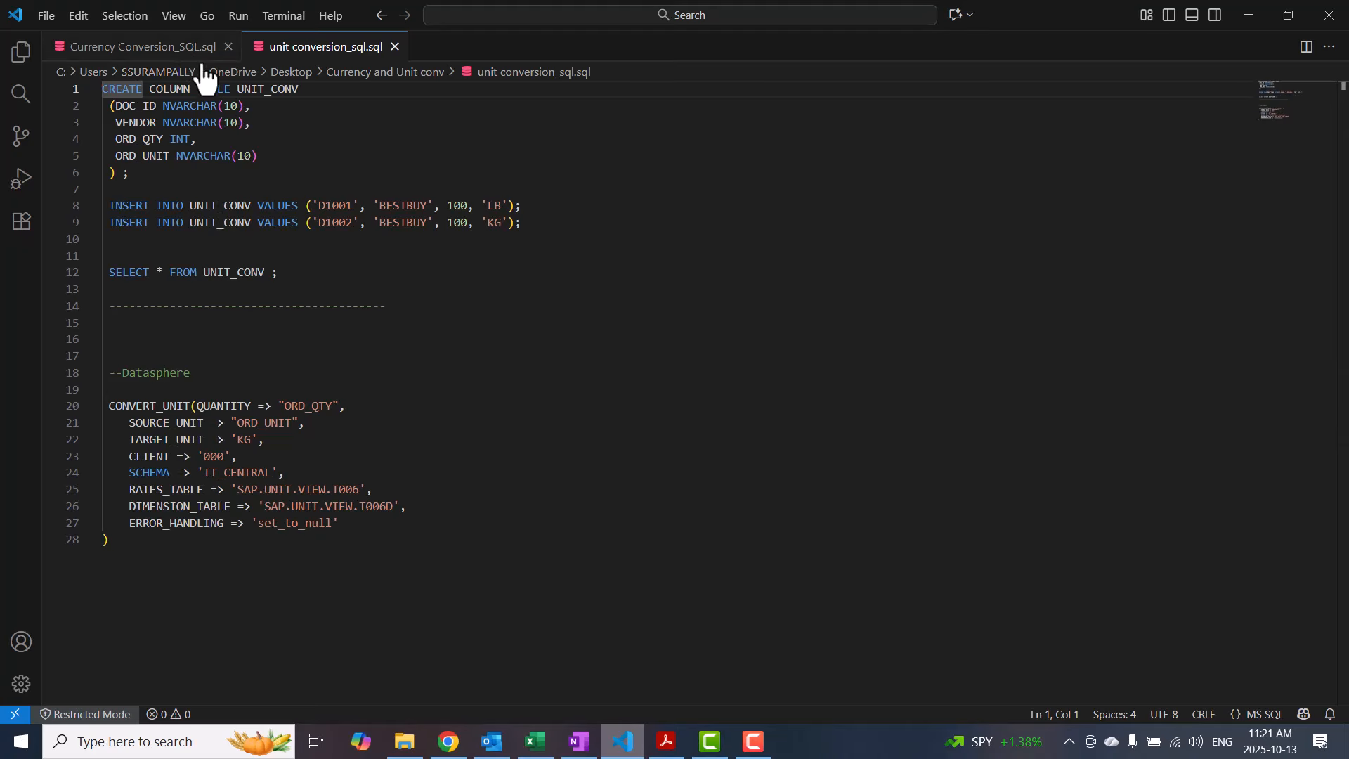
left_click(147, 46)
scroll(186, 442, "down", 4)
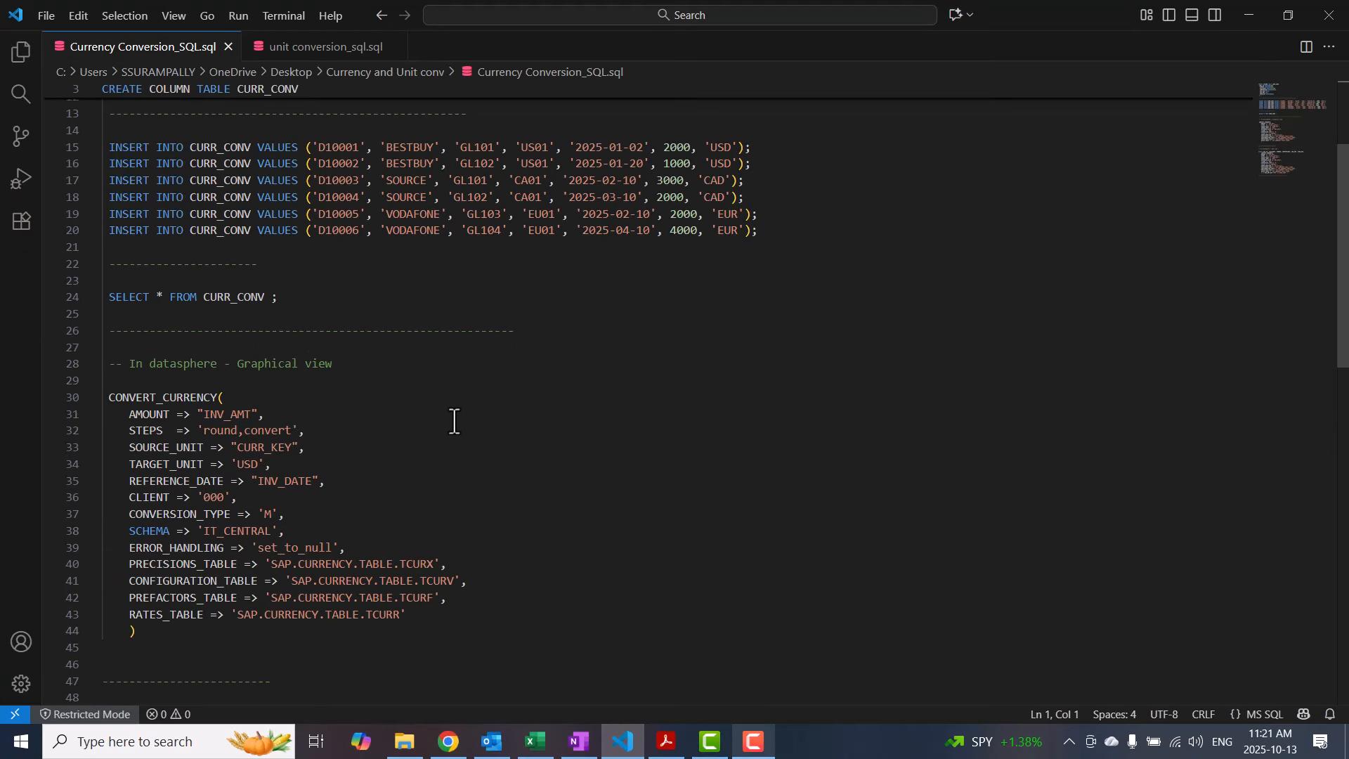
scroll(453, 415, "up", 4)
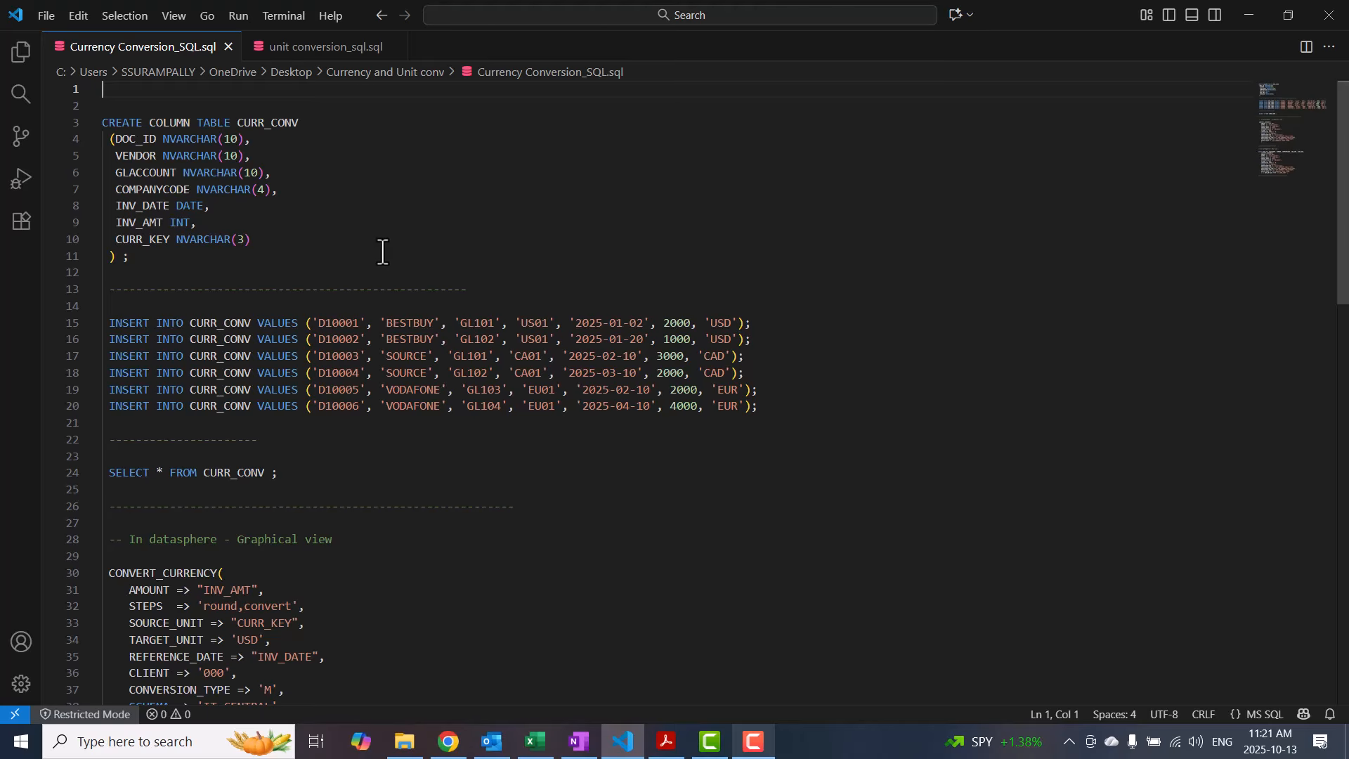
scroll(415, 532, "down", 3)
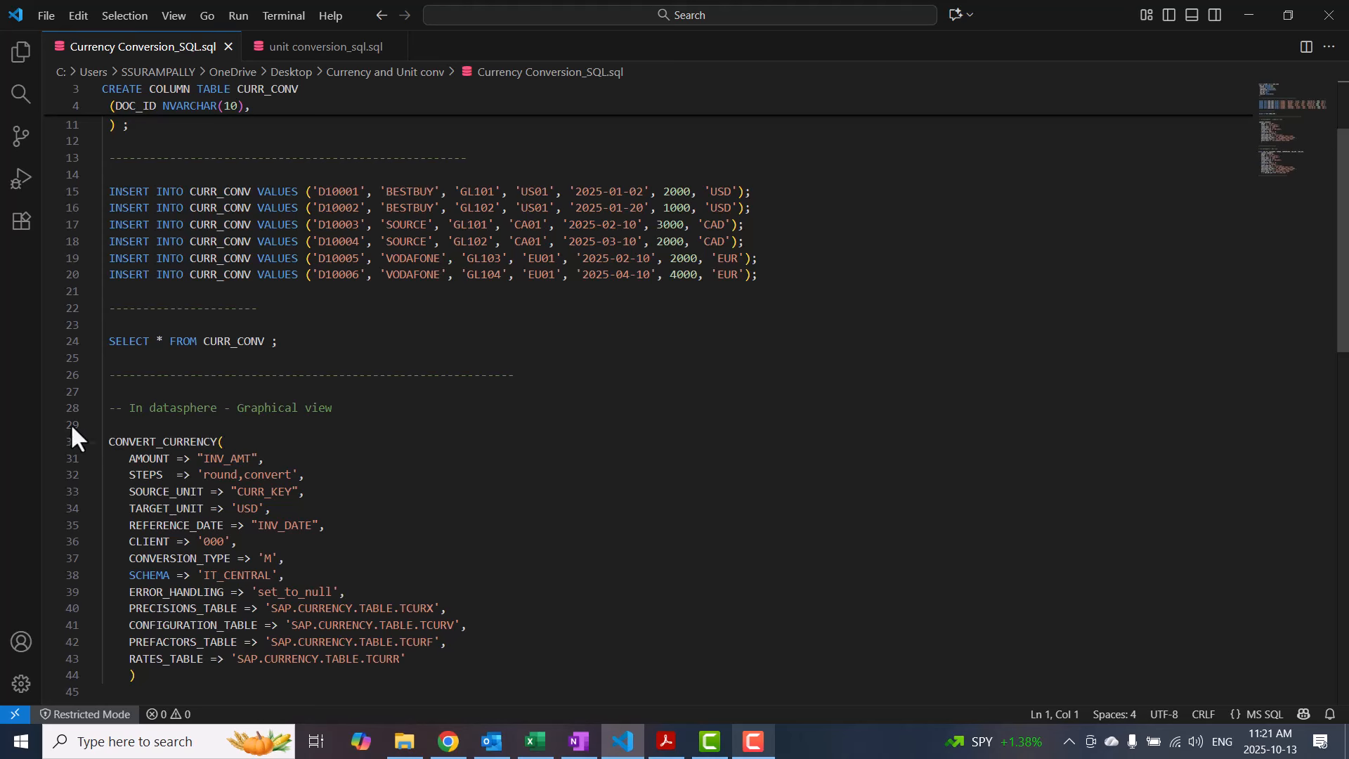
left_click_drag(130, 458, 406, 656)
key("ctrl+c")
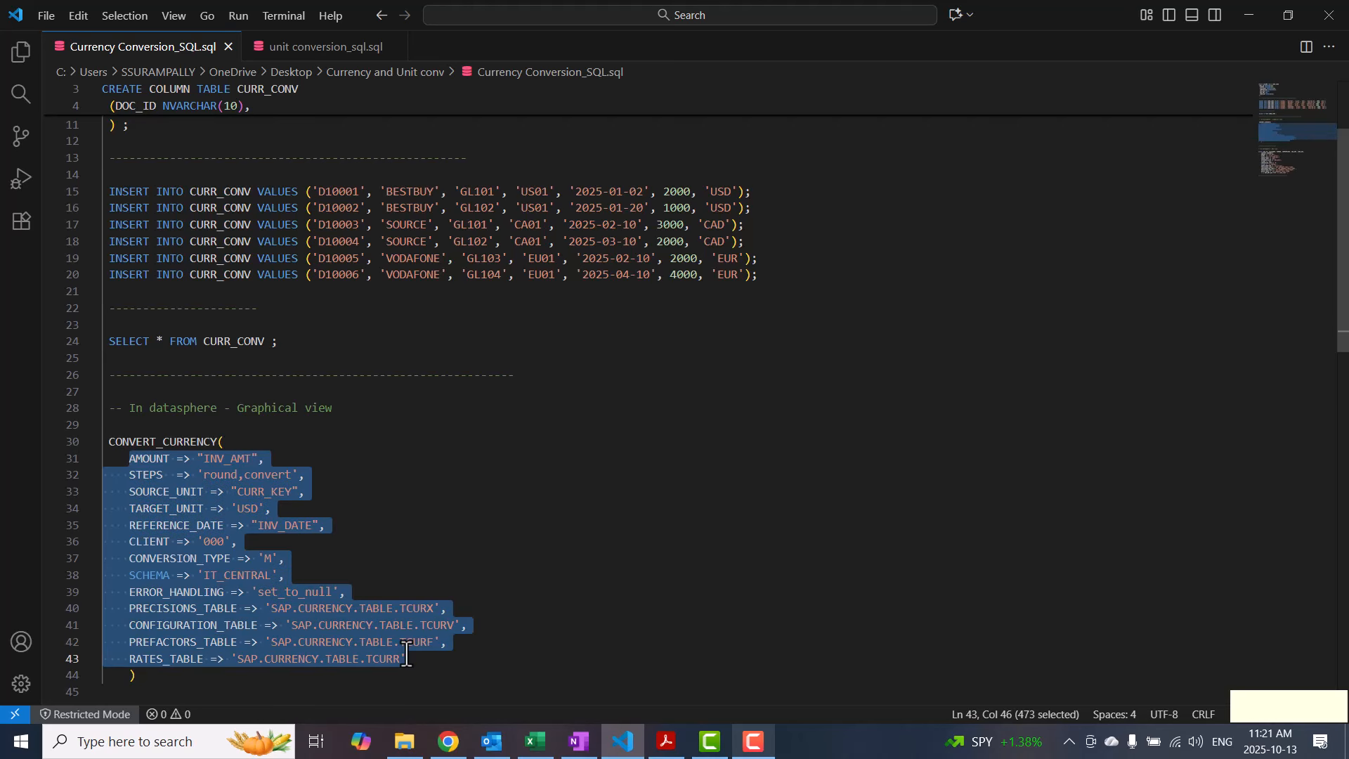
Switch back to SAP Datasphere, paste the copied parameters inside the CONVERT_CURRENCY parentheses and validate the expression
key("alt+Tab")
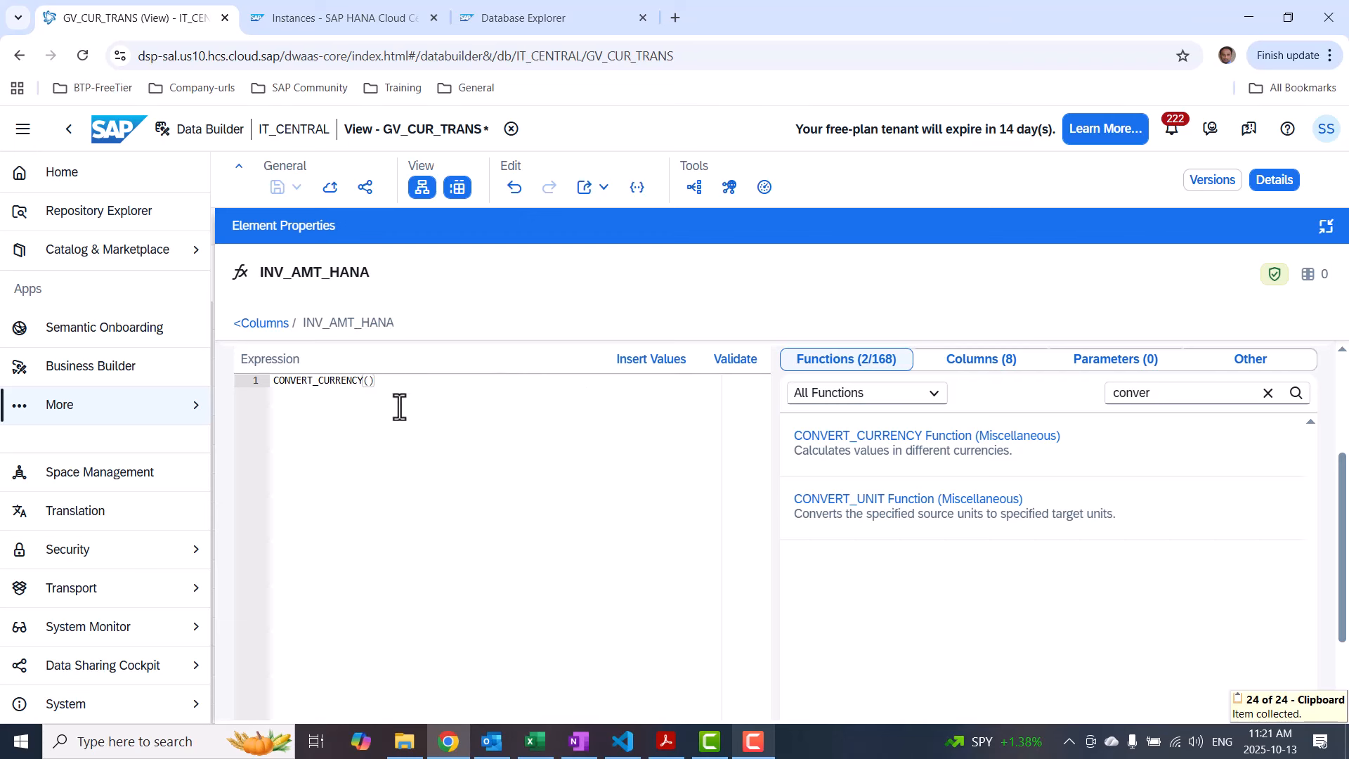
key("ctrl+v")
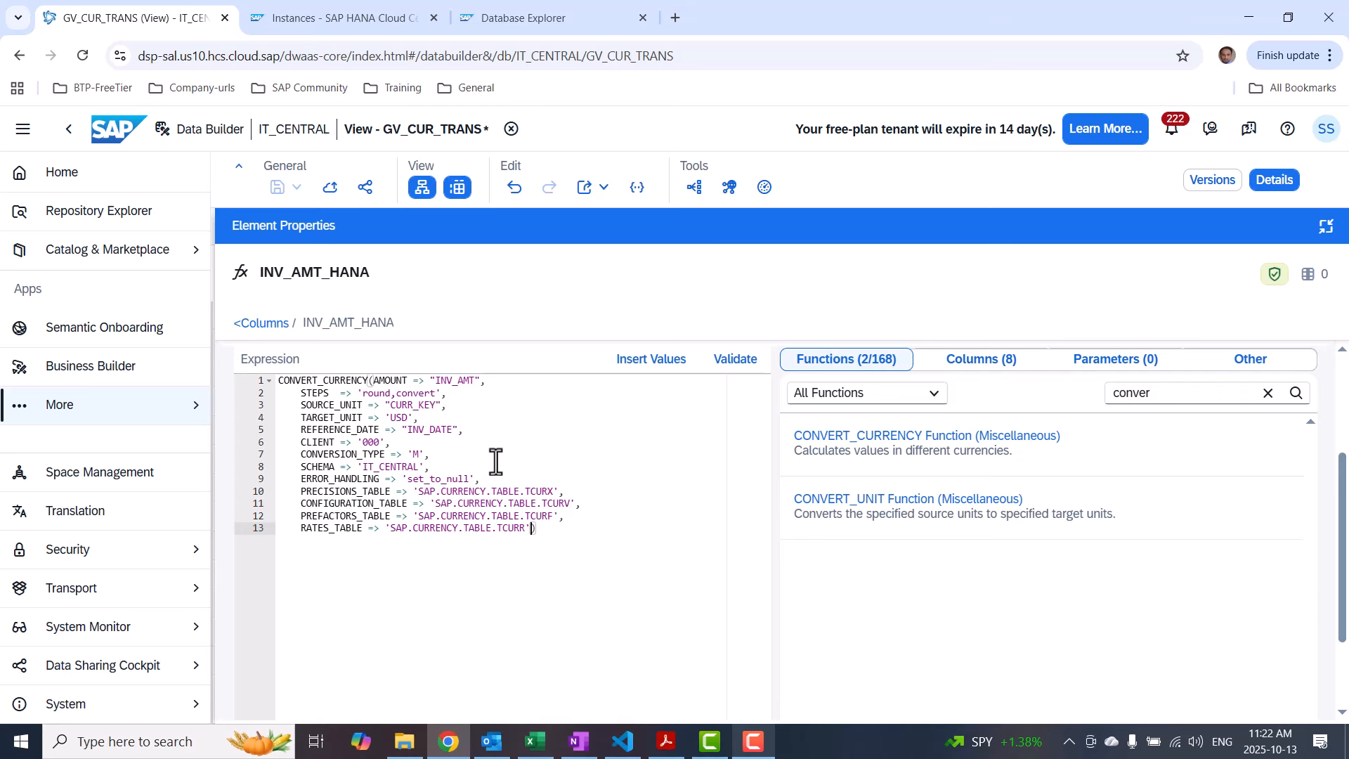
left_click(735, 361)
left_click(706, 527)
scroll(702, 518, "down", 2)
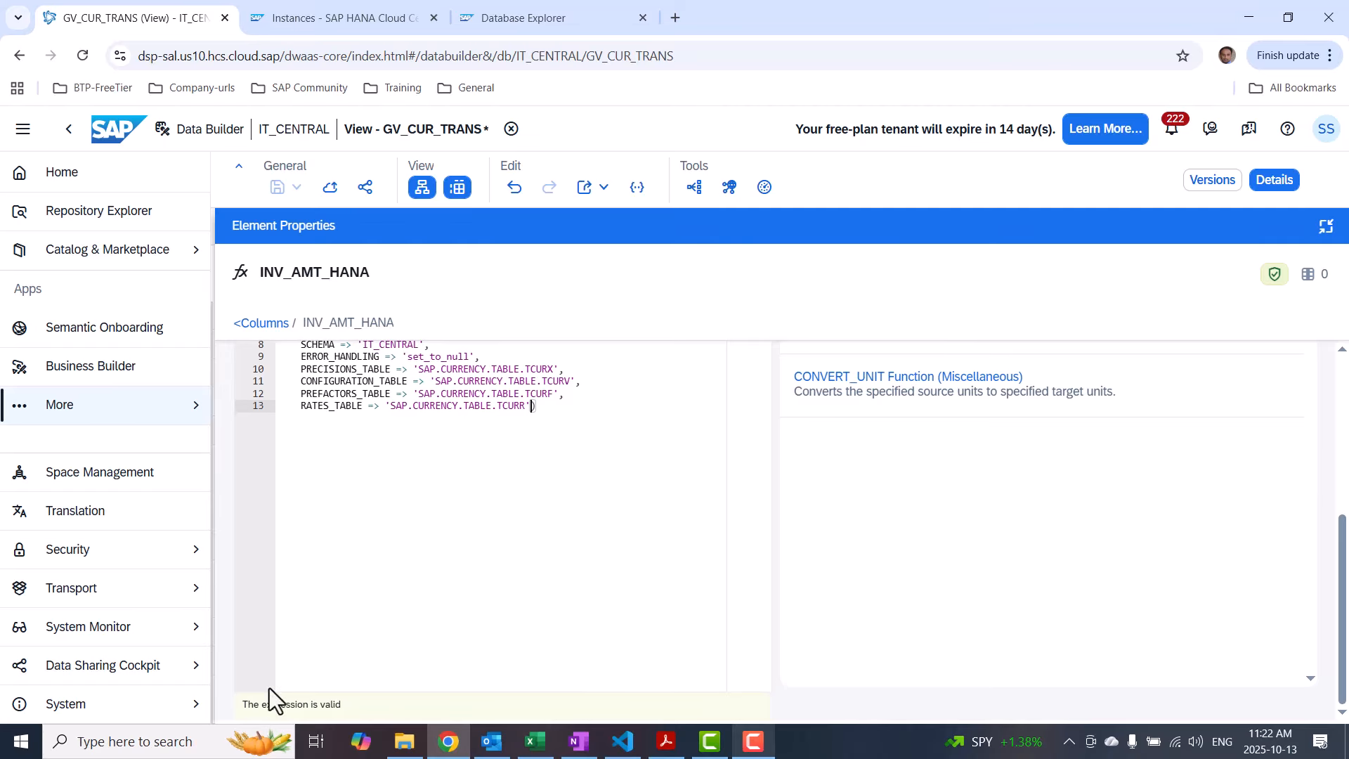
Restore the element properties to normal size and review INV_AMT_HANA's data type, precision, scale and expression
left_click(1325, 226)
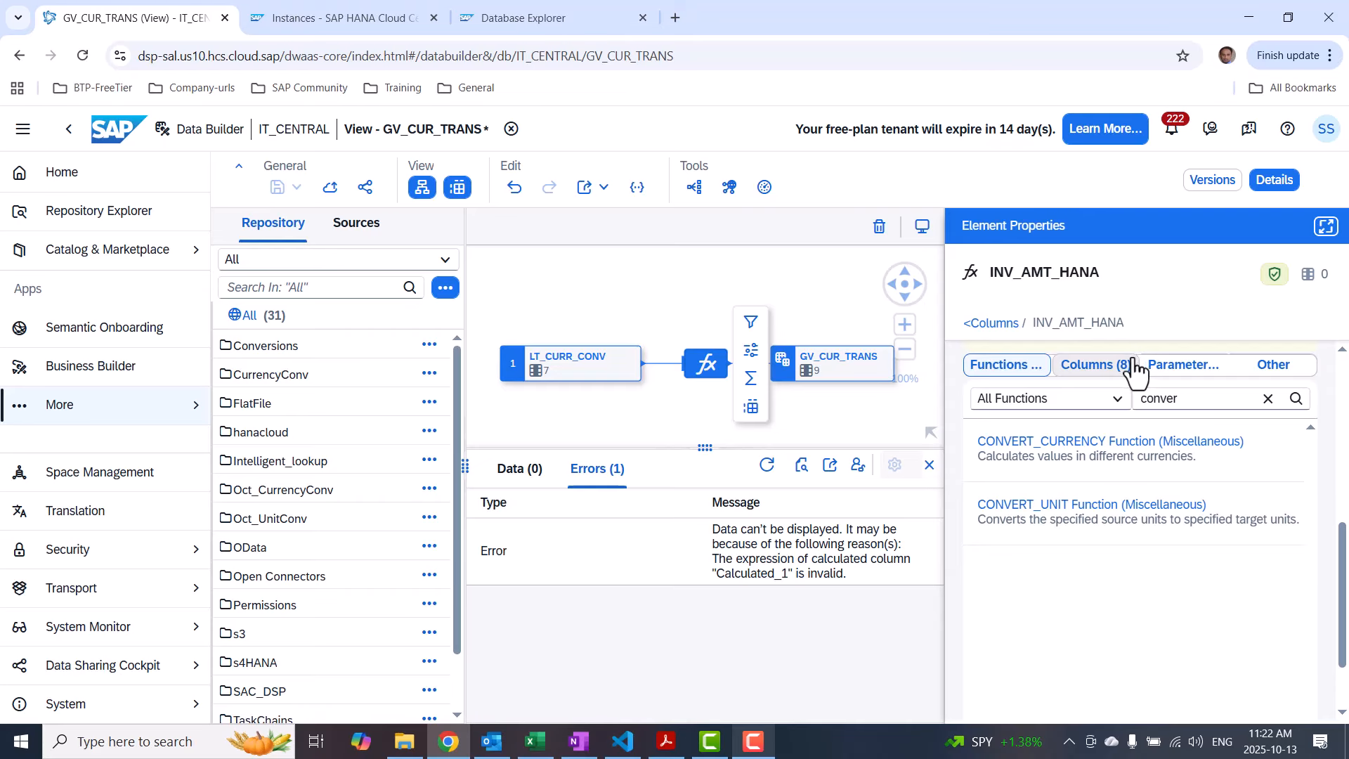
scroll(1218, 397, "up", 5)
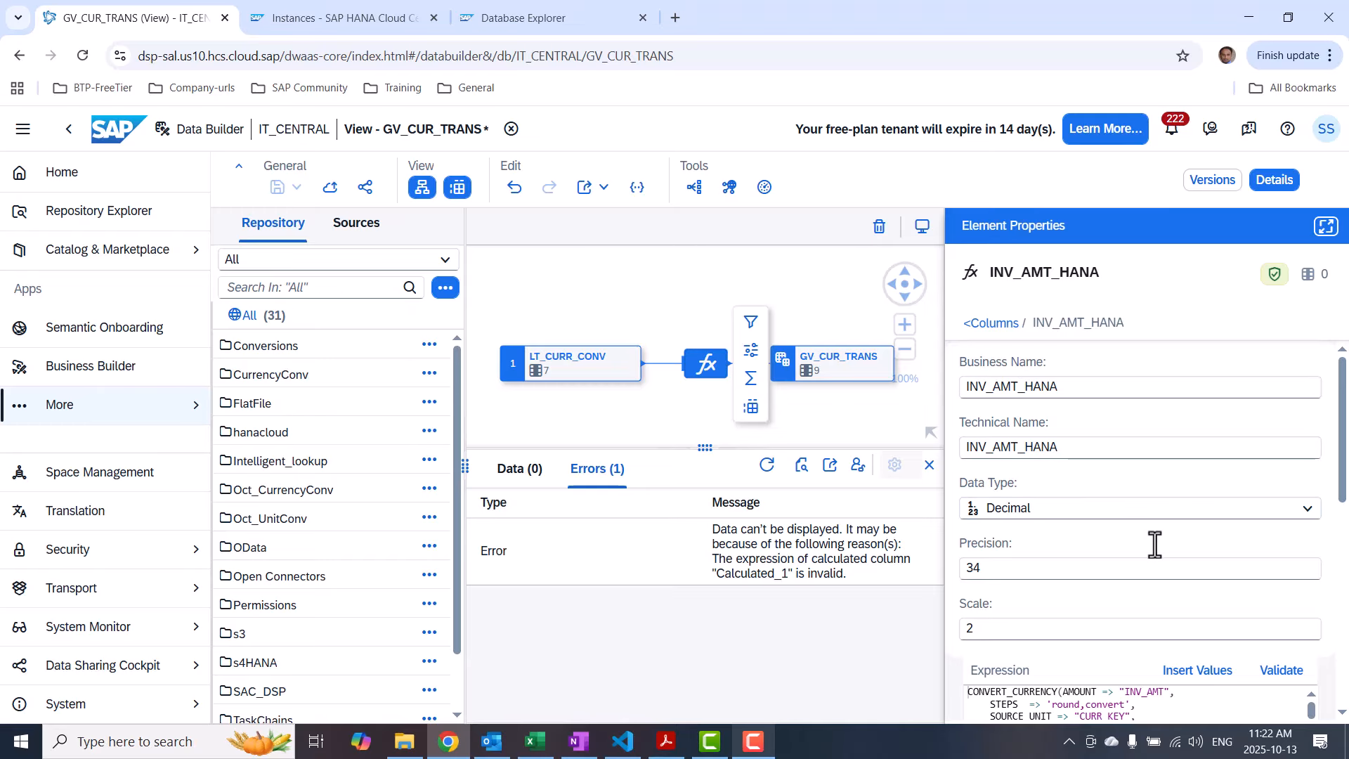
scroll(1153, 545, "down", 3)
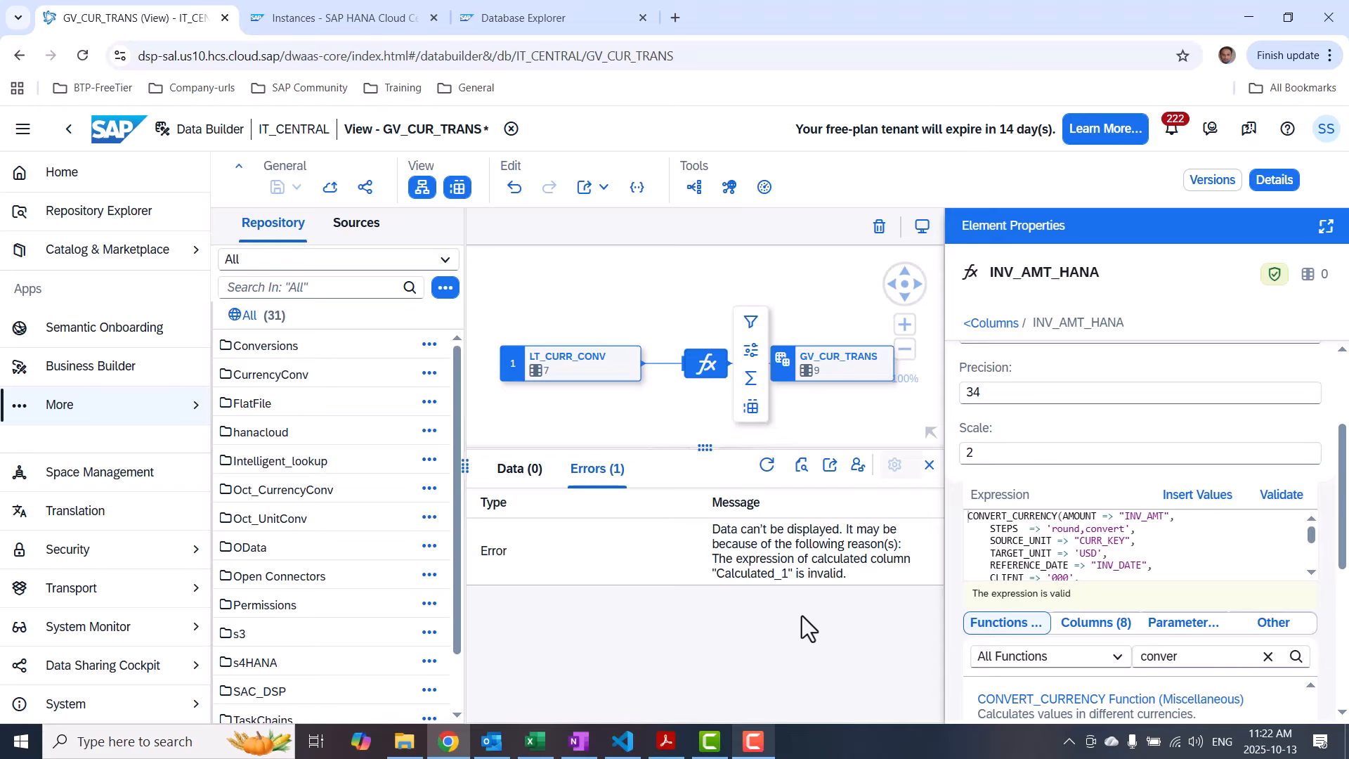
Refresh the view's data preview with the details hidden, and widen the INV_AMT_HANA column to fit its heading
left_click(1273, 179)
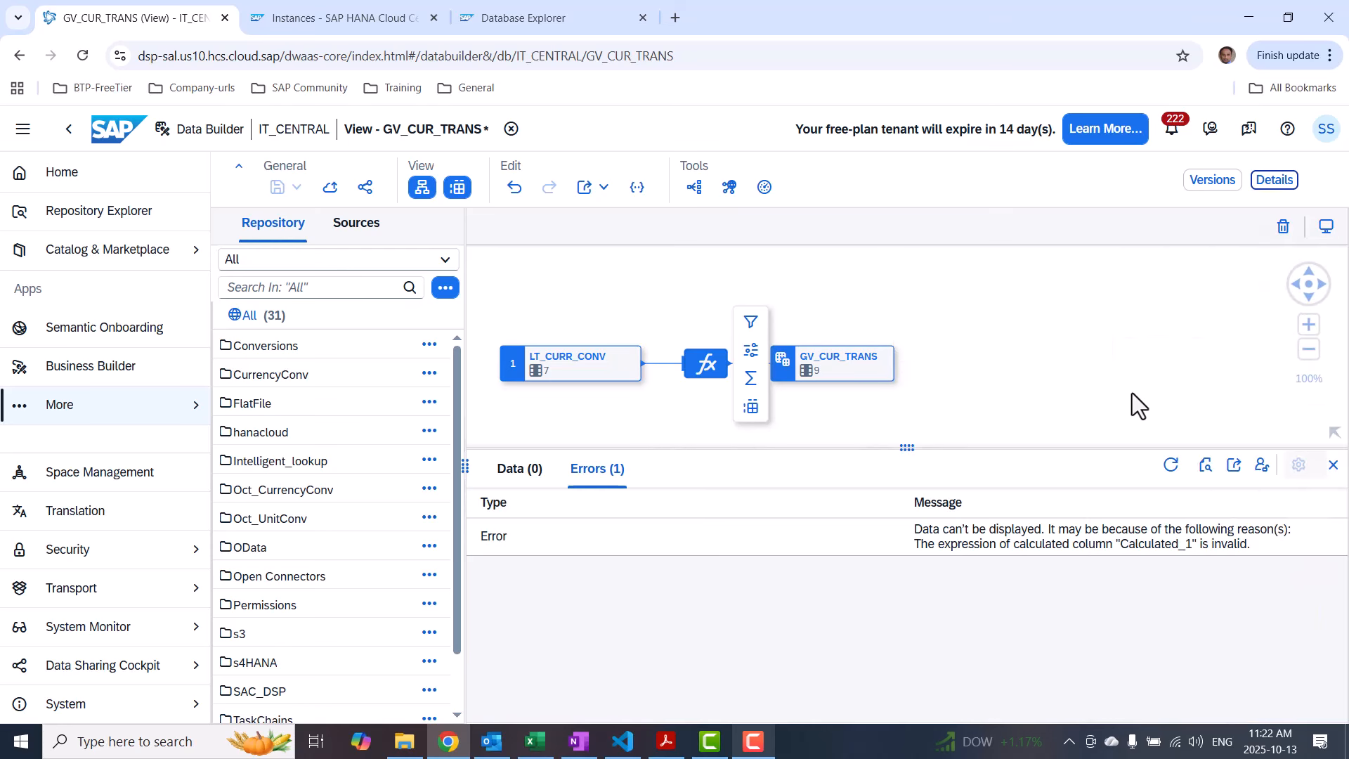
left_click(1170, 464)
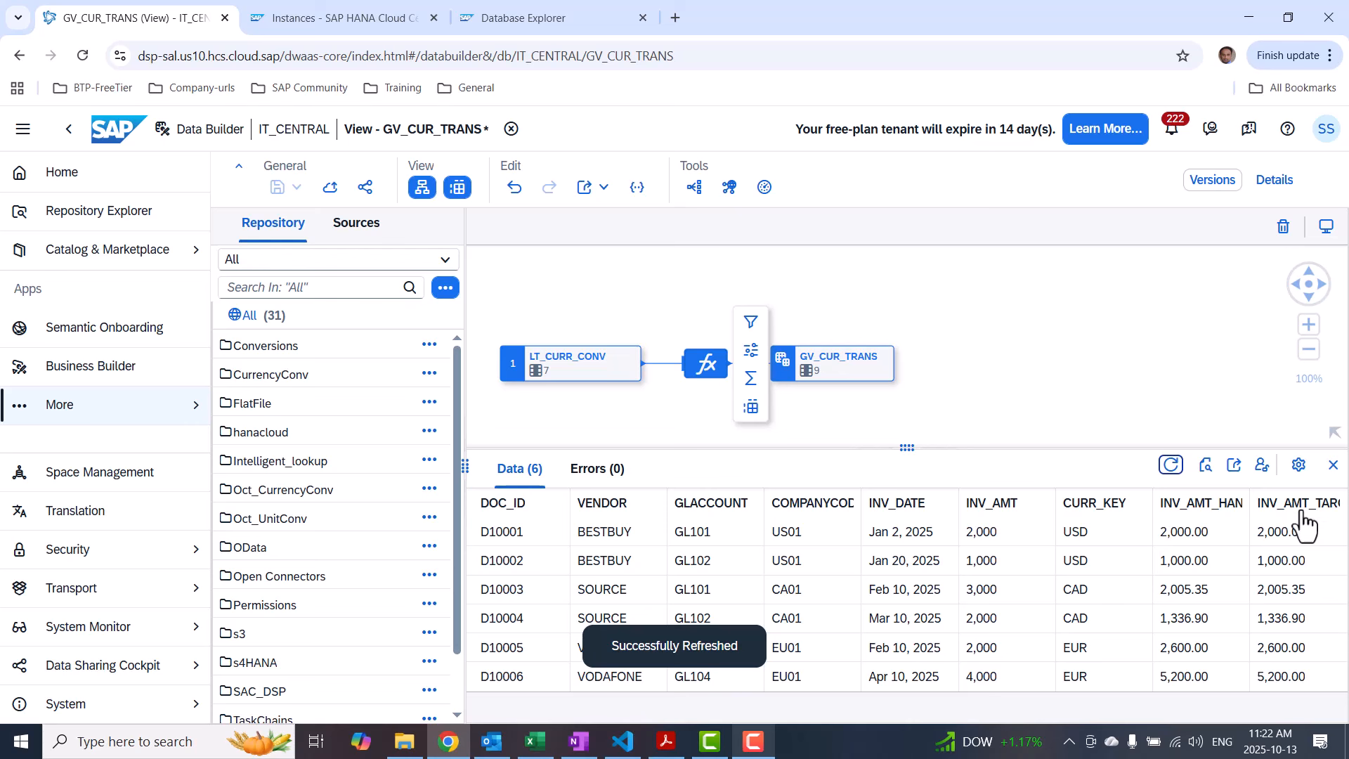
double_click(1251, 504)
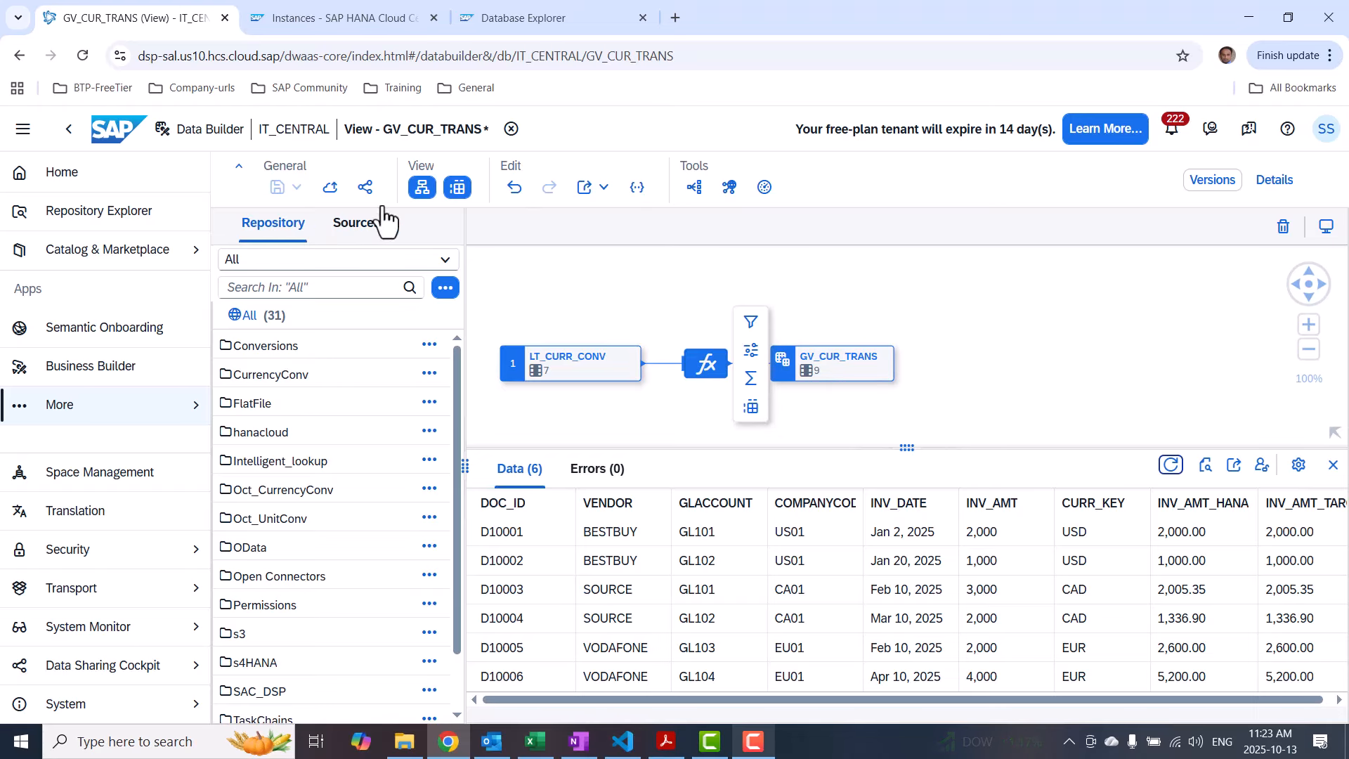
Create a new SQL view in the Conversions folder of the IT_CENTRAL space
left_click(624, 303)
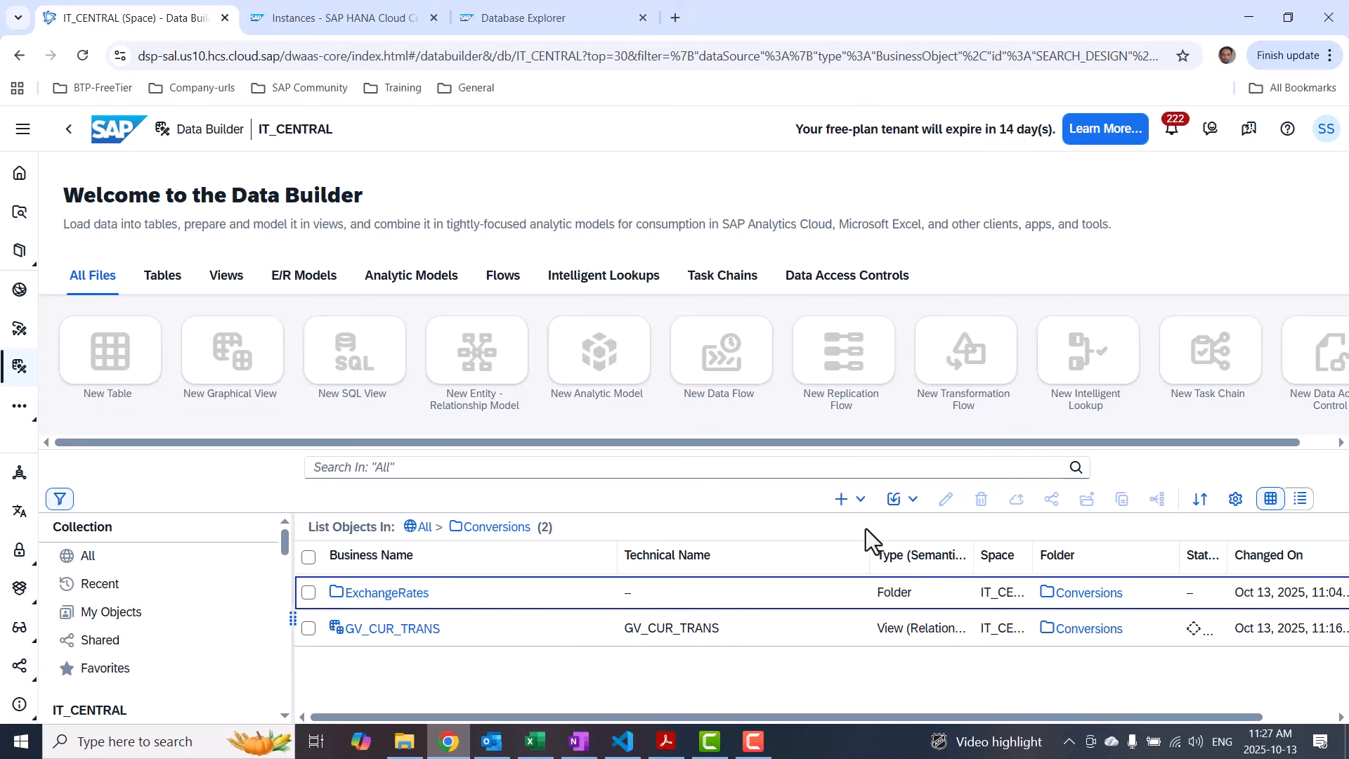
left_click(859, 499)
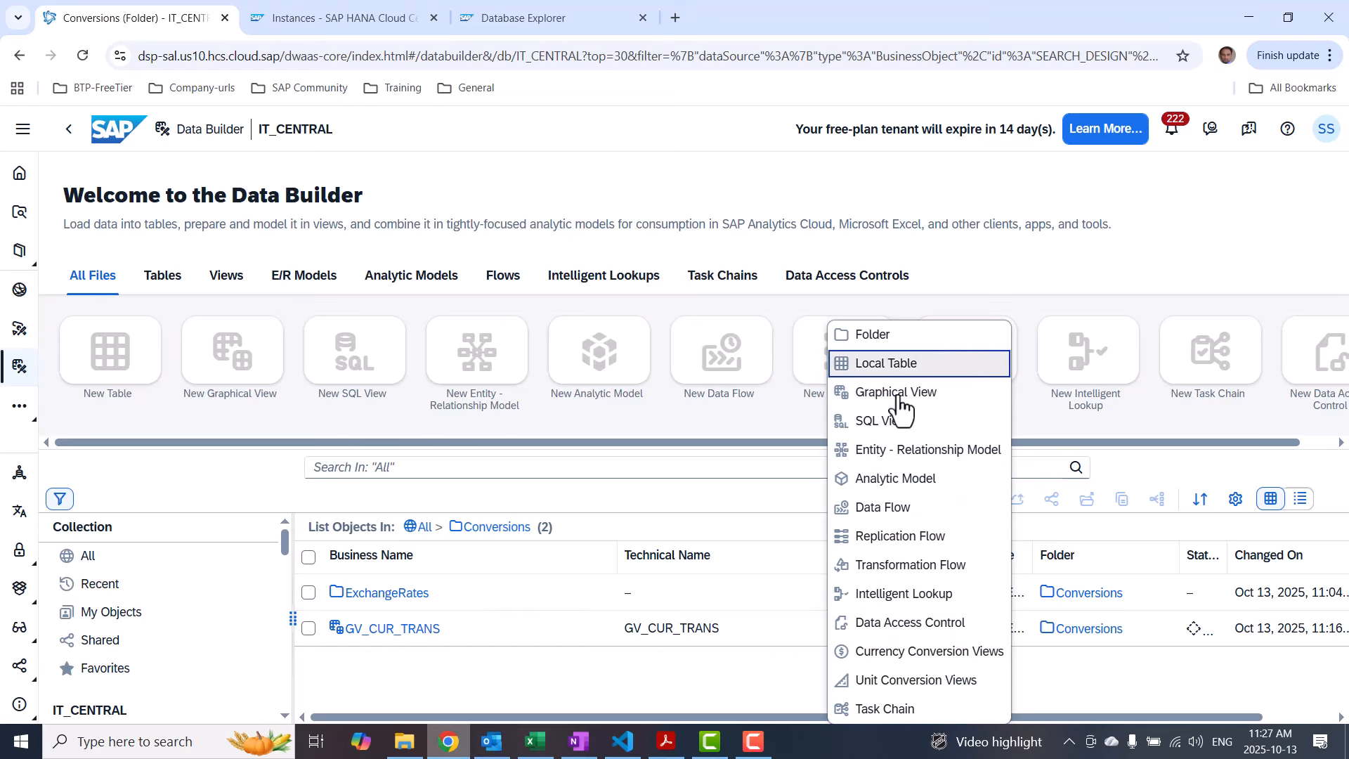
left_click(898, 417)
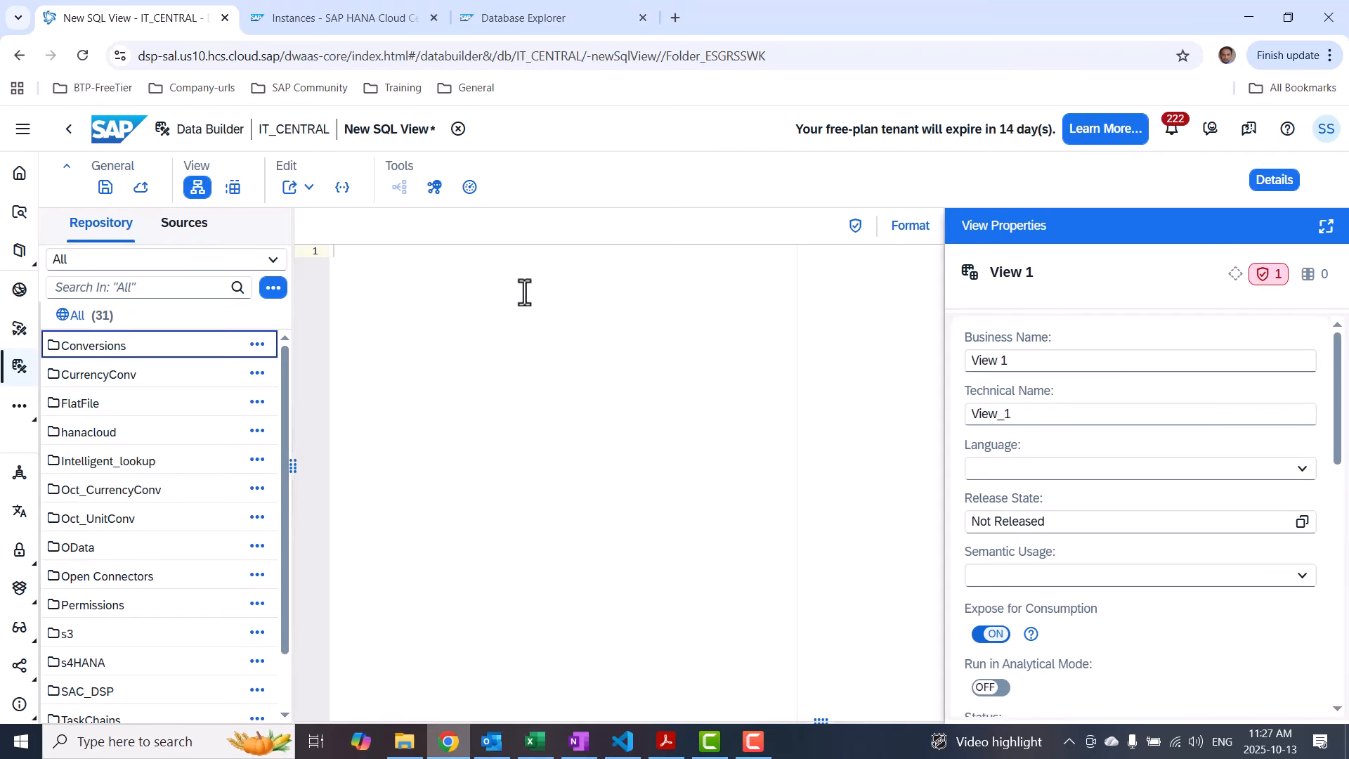
Copy the SQL-view SELECT statement with CONVERT_CURRENCY from Currency Conversion_SQL.sql in Visual Studio Code and paste it into the new SQL view
left_click(623, 741)
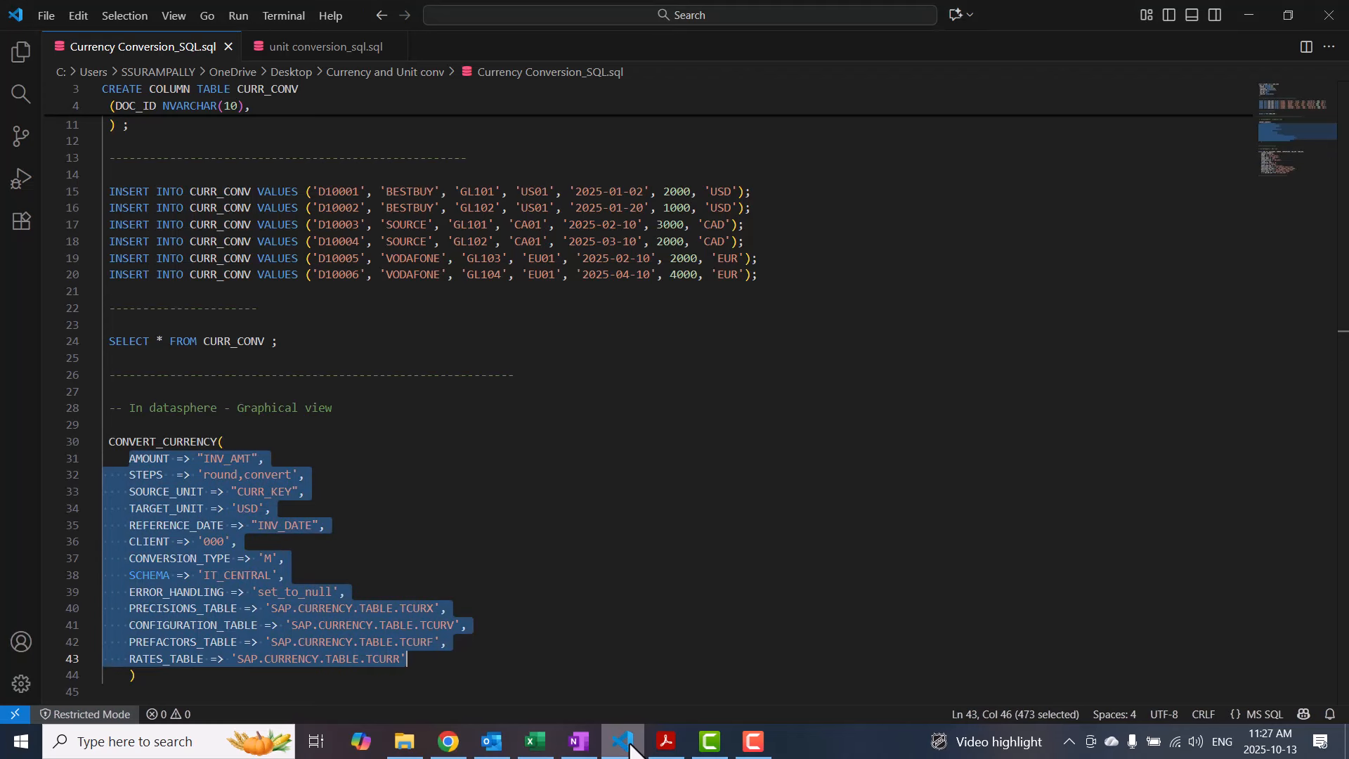
scroll(301, 485, "down", 8)
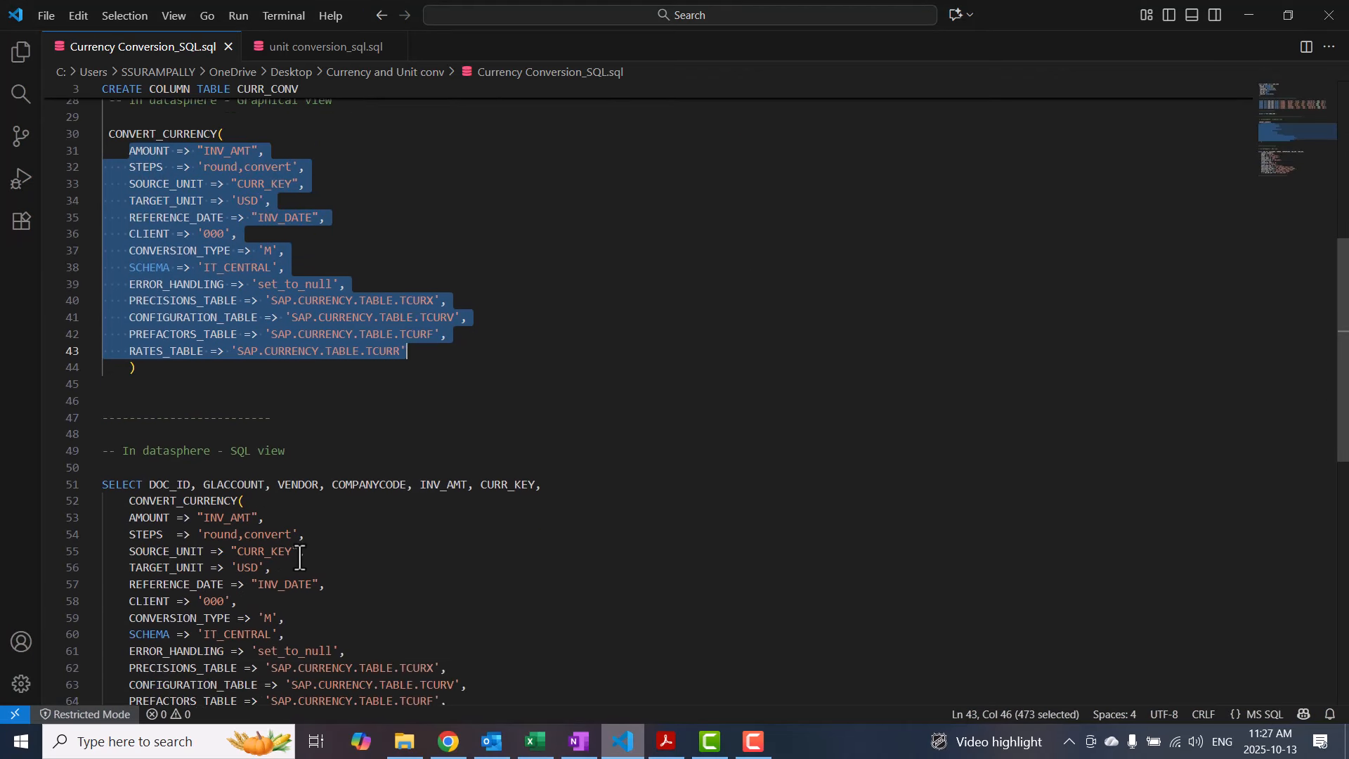
left_click_drag(102, 397, 395, 659)
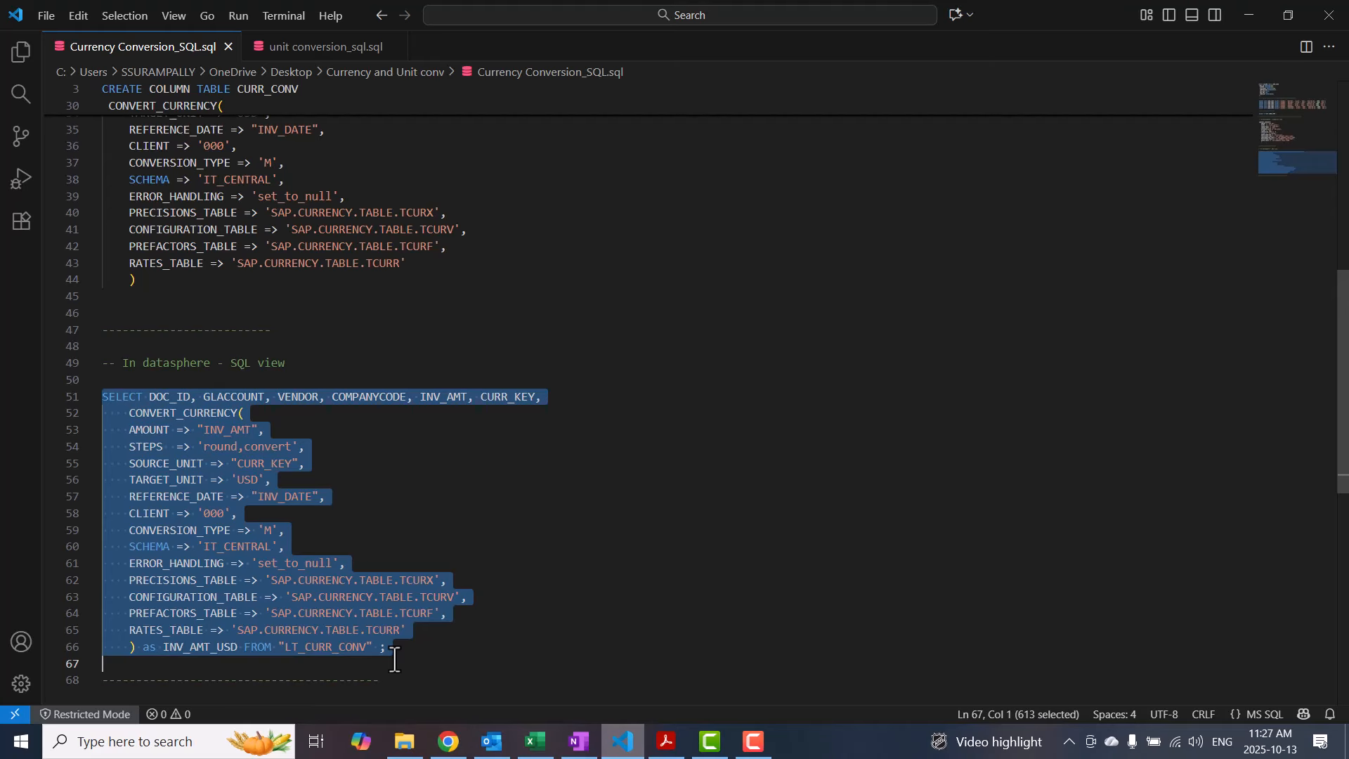
key("ctrl+c")
key("alt+Tab")
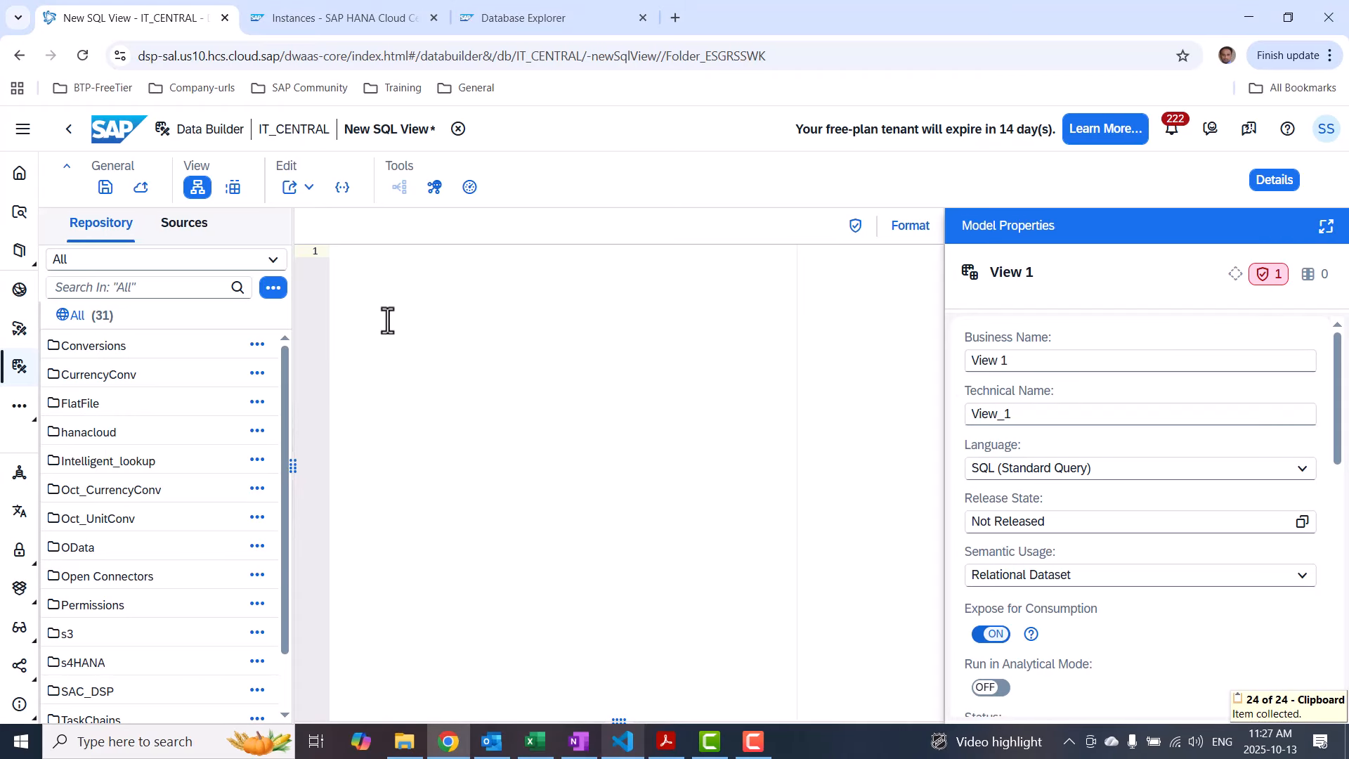
key("ctrl+v")
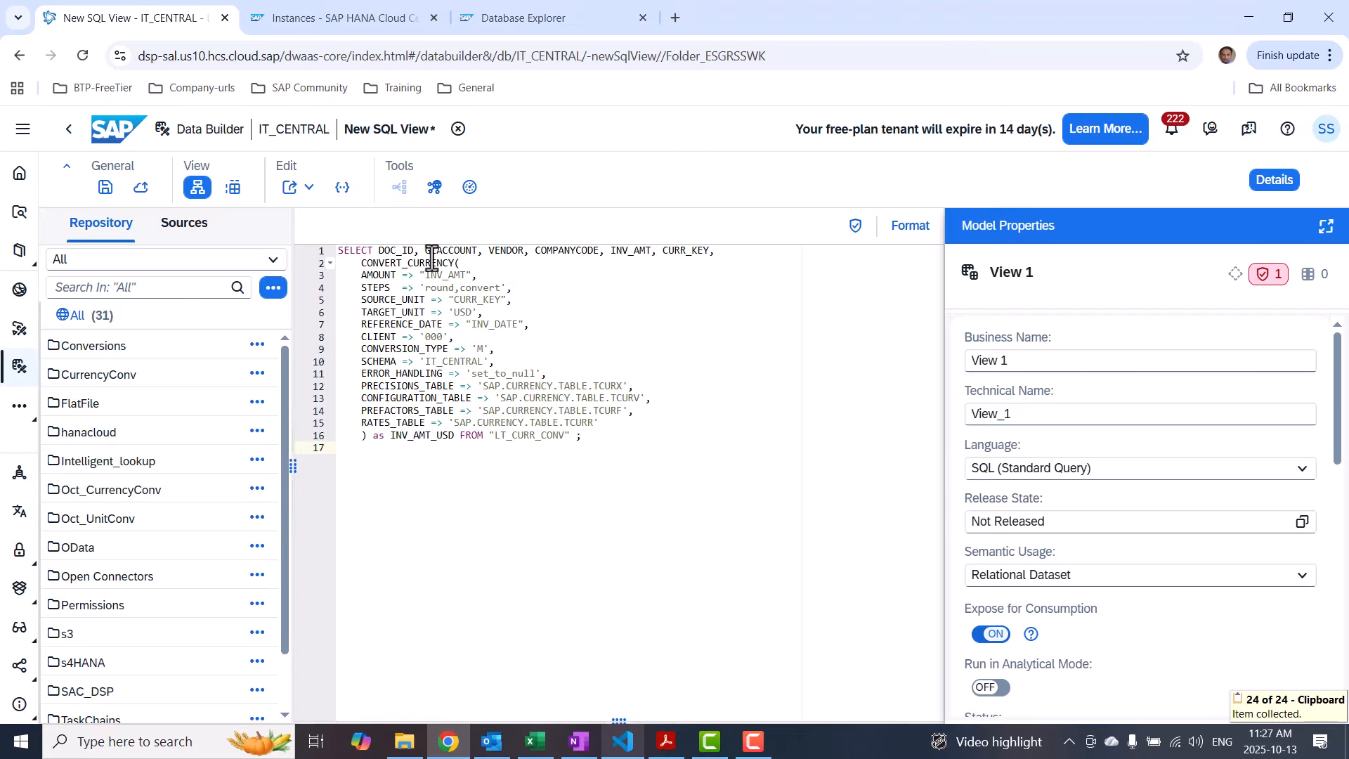
Tidy the SQL by removing the indent before CONVERT_CURRENCY and moving the FROM "LT_CURR_CONV" clause onto its own line
left_click(364, 264)
key("BackSpace")
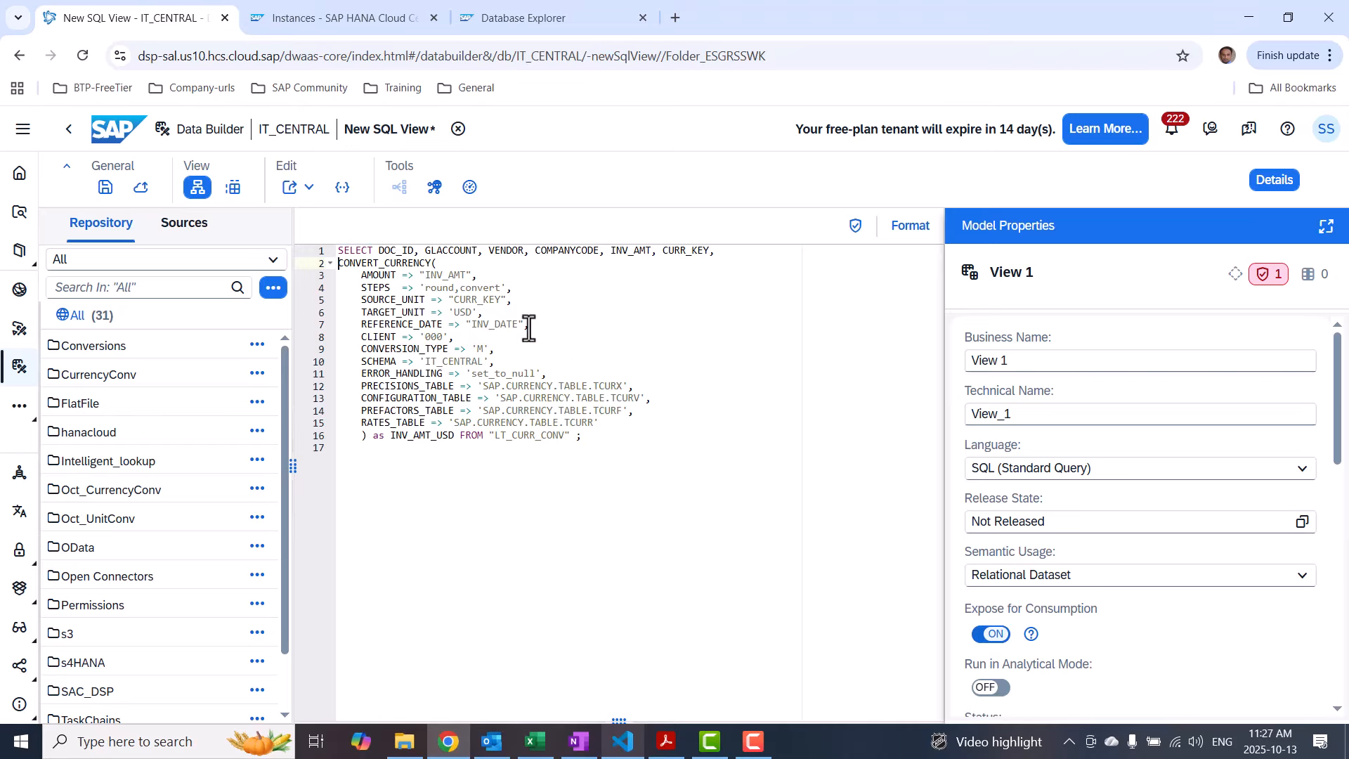
left_click(592, 435)
mouse_move(528, 436)
left_click(461, 435)
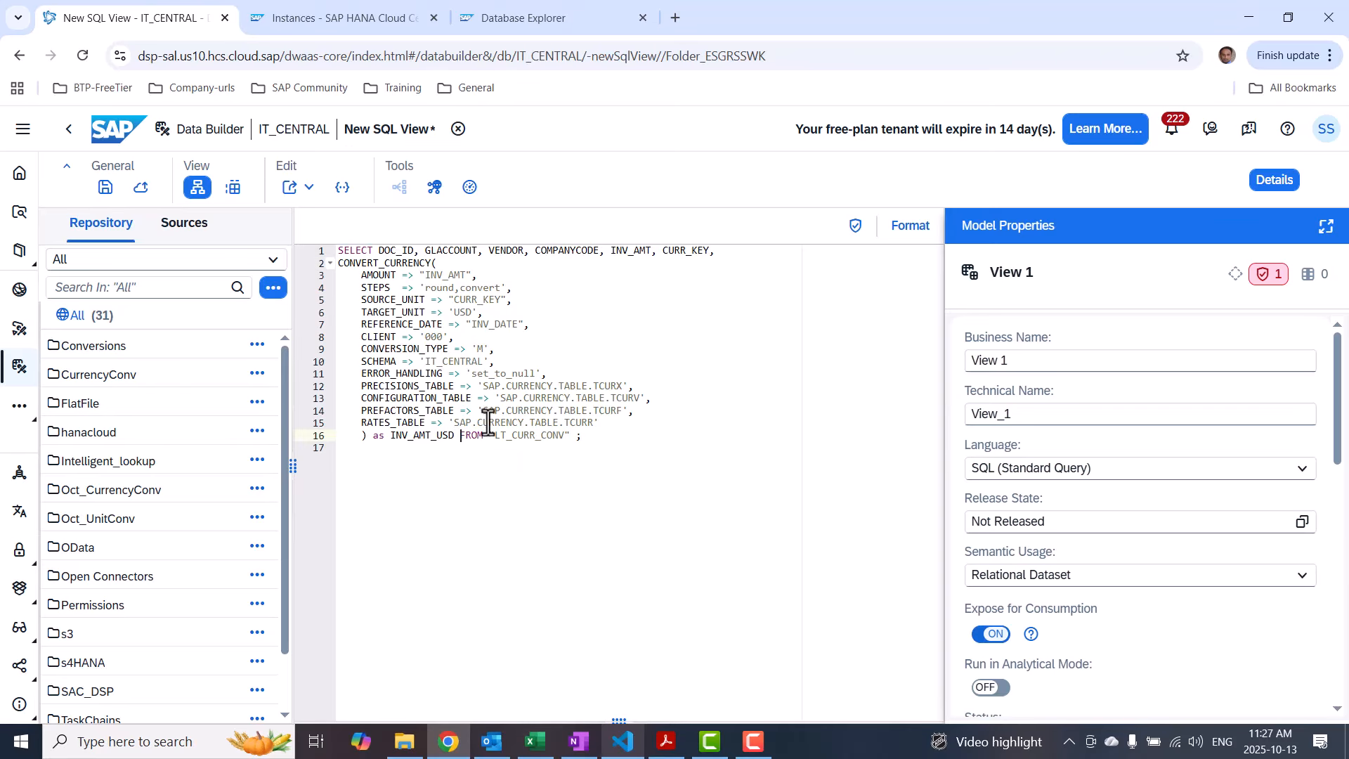
key("Return")
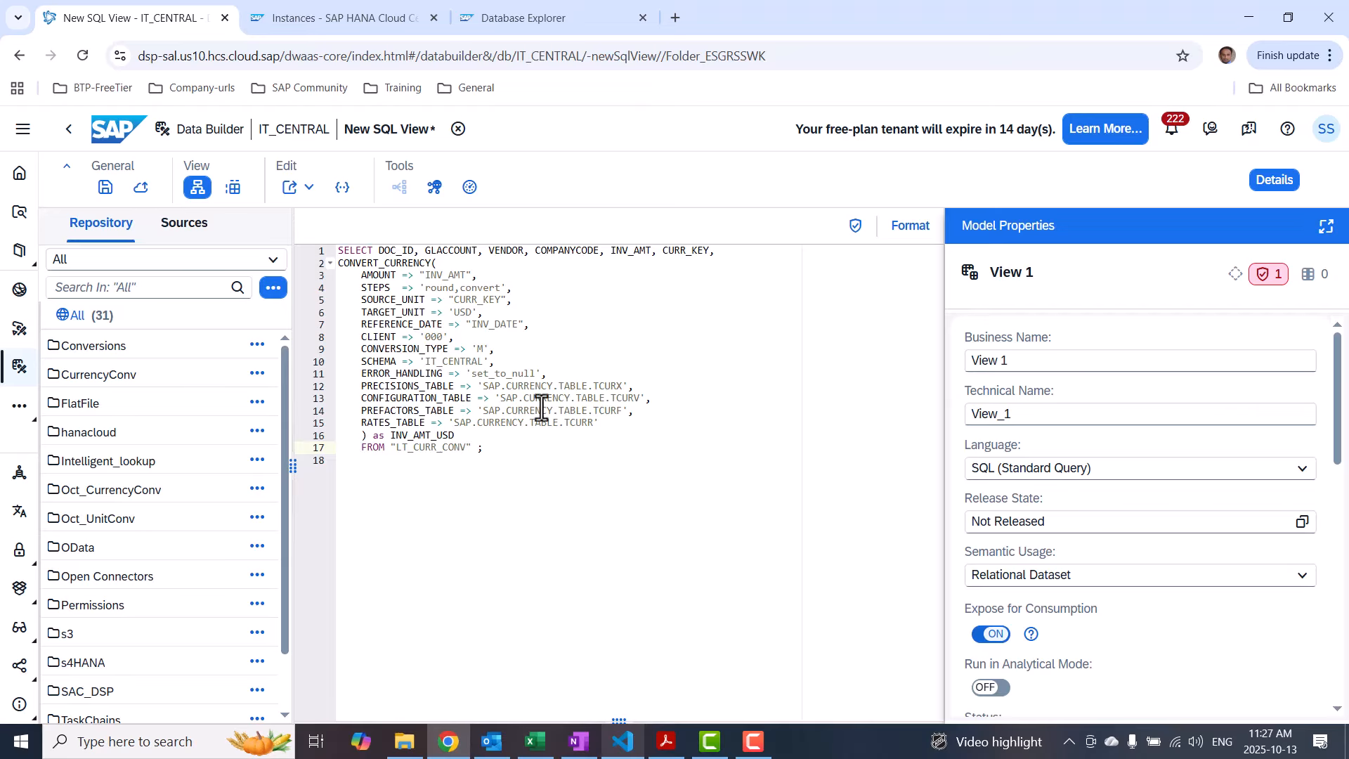
mouse_move(457, 442)
left_click(522, 439)
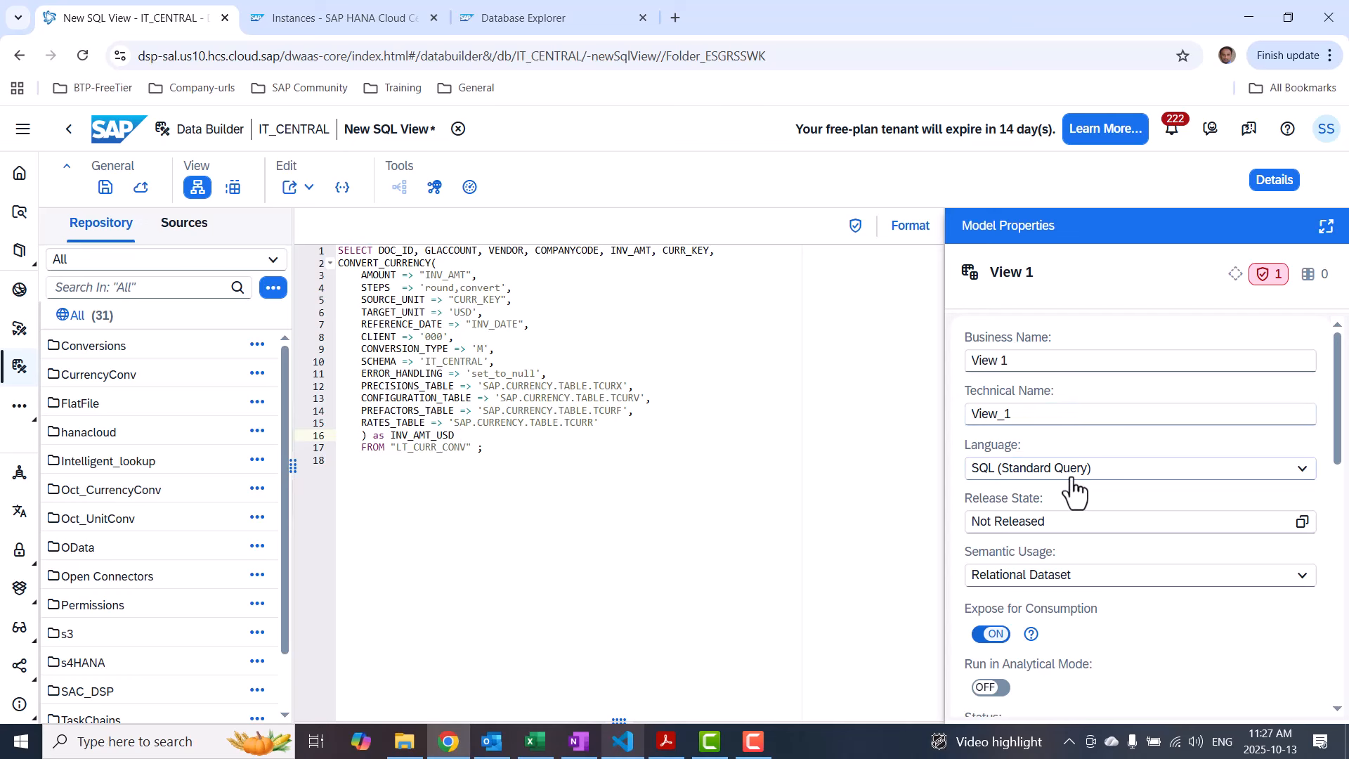
left_click(792, 481)
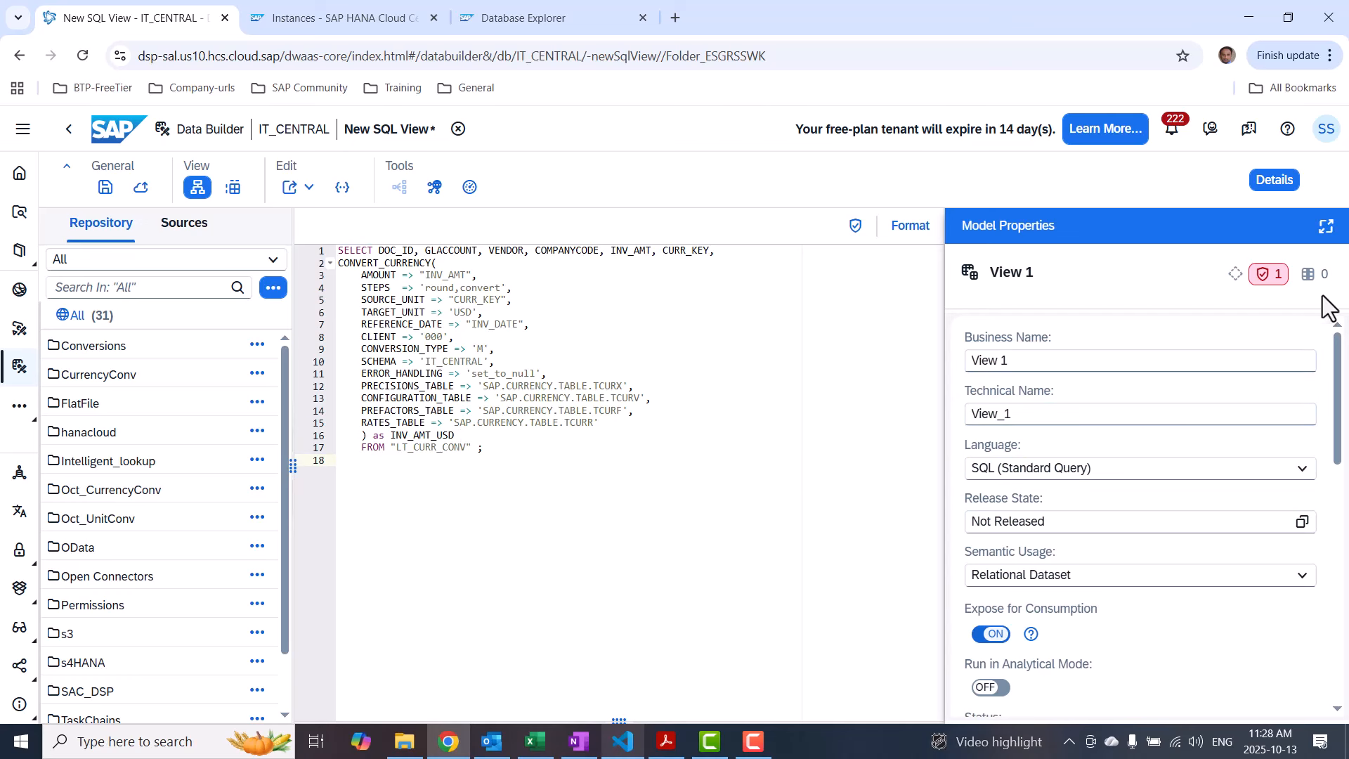
Check the view's validation messages and validate the SQL code
left_click(1275, 282)
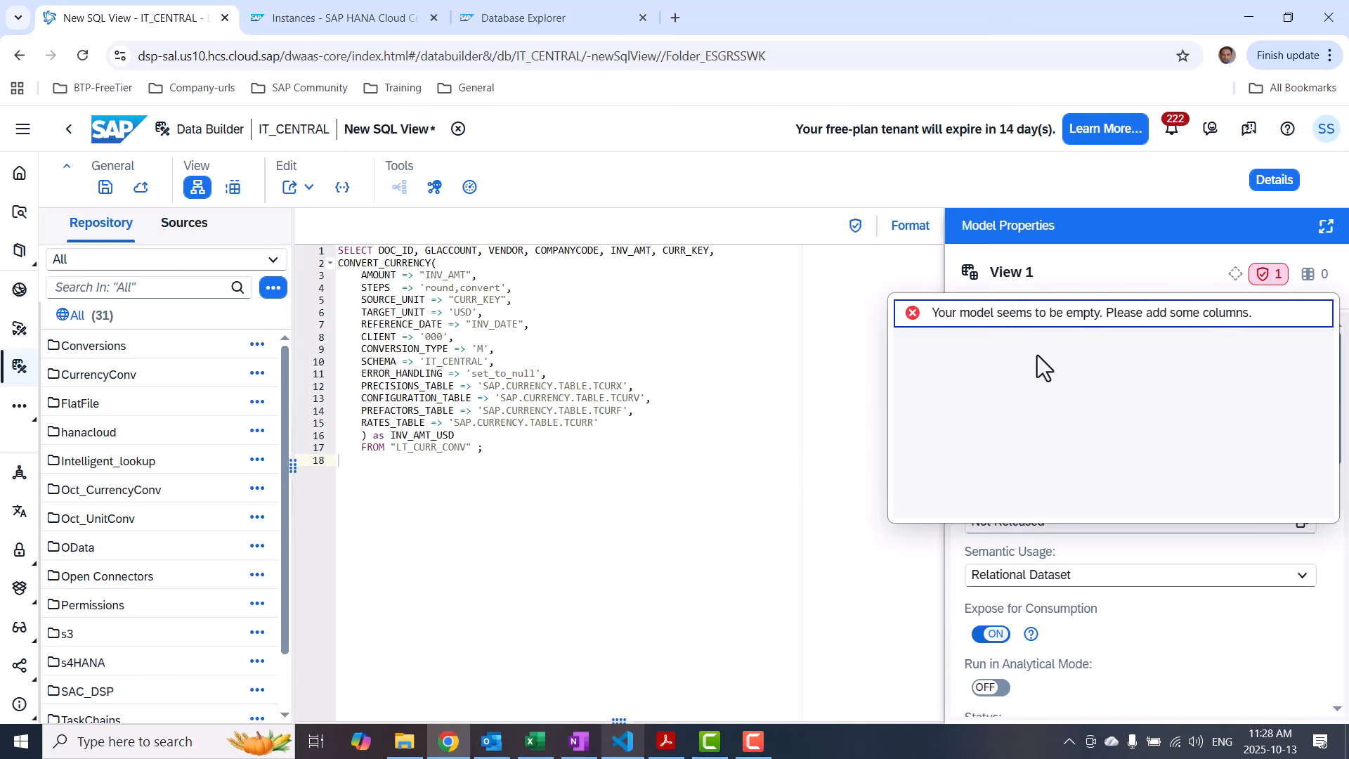
left_click(735, 523)
left_click(855, 226)
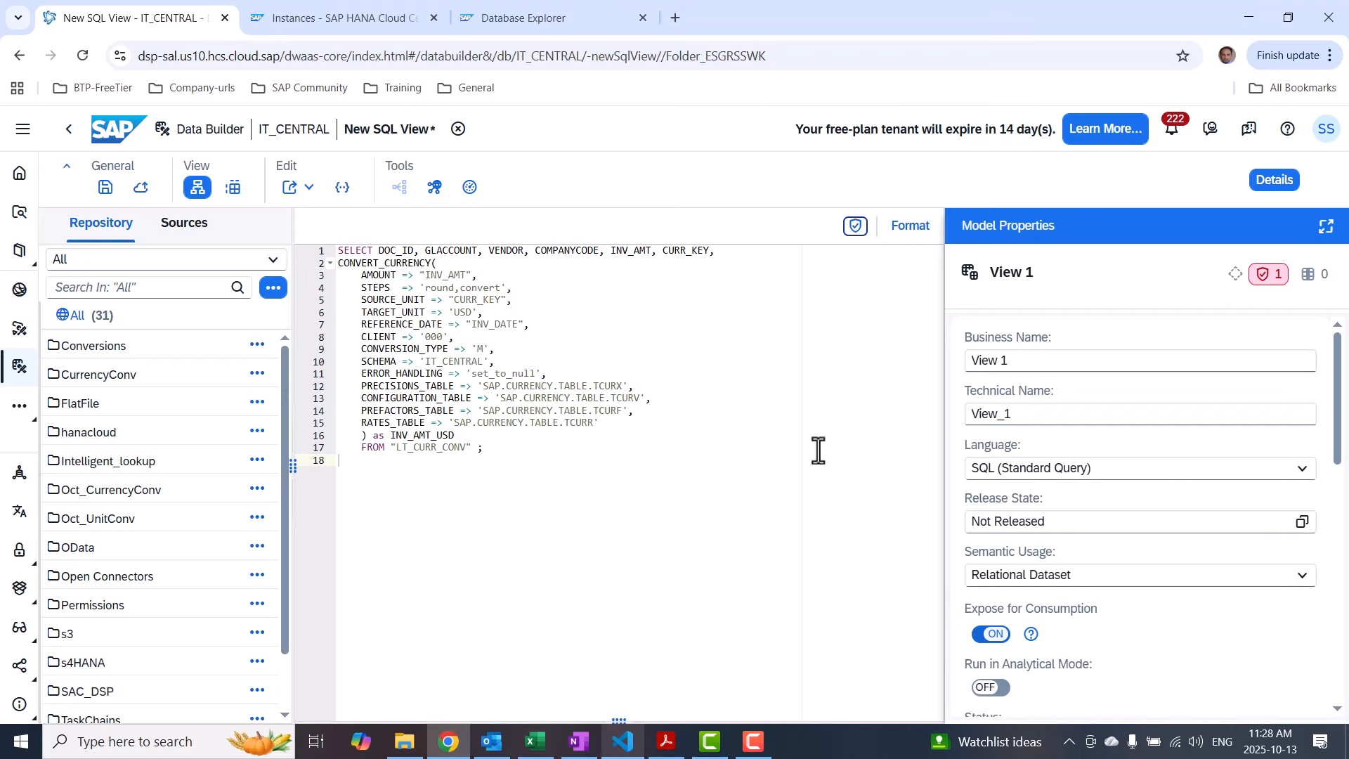
Set the SQL view's business name to SQL_CURR_CONV
left_click(1106, 416)
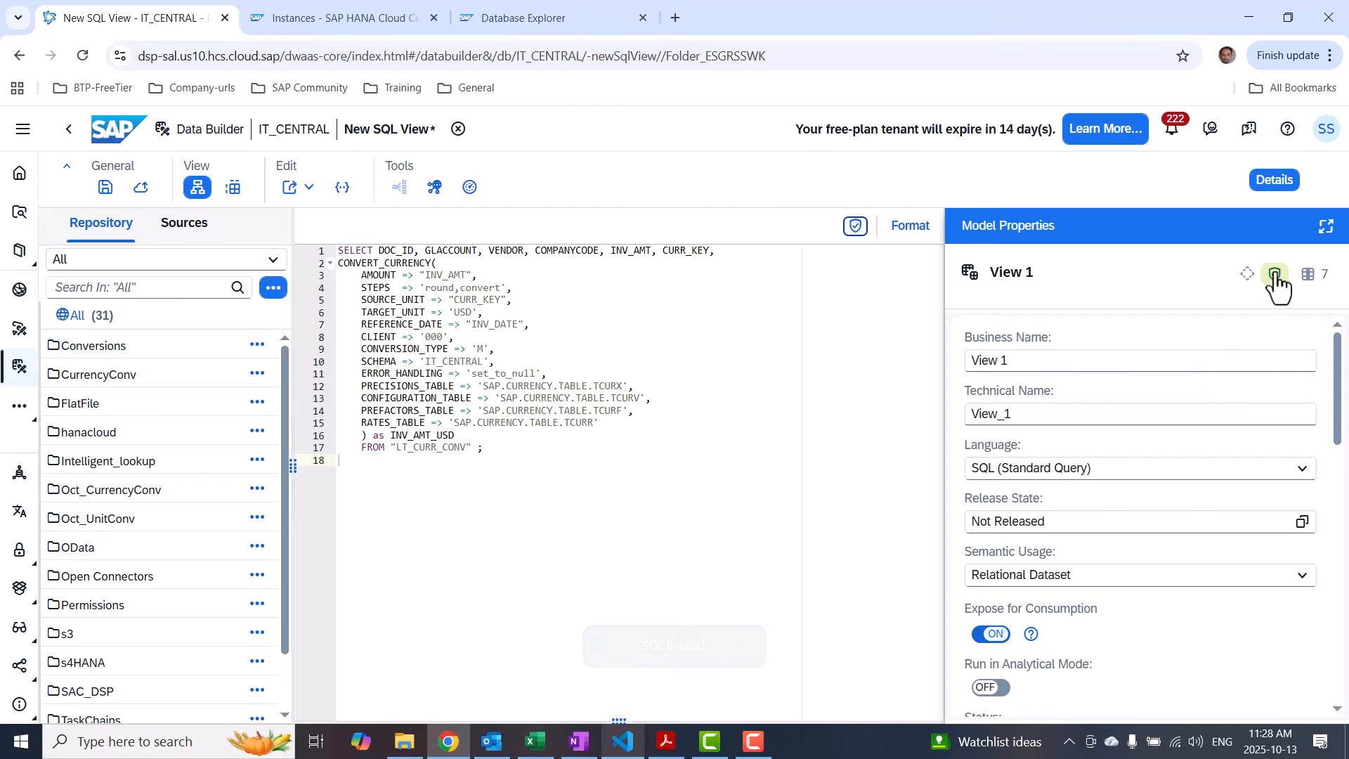
triple_click(1027, 359)
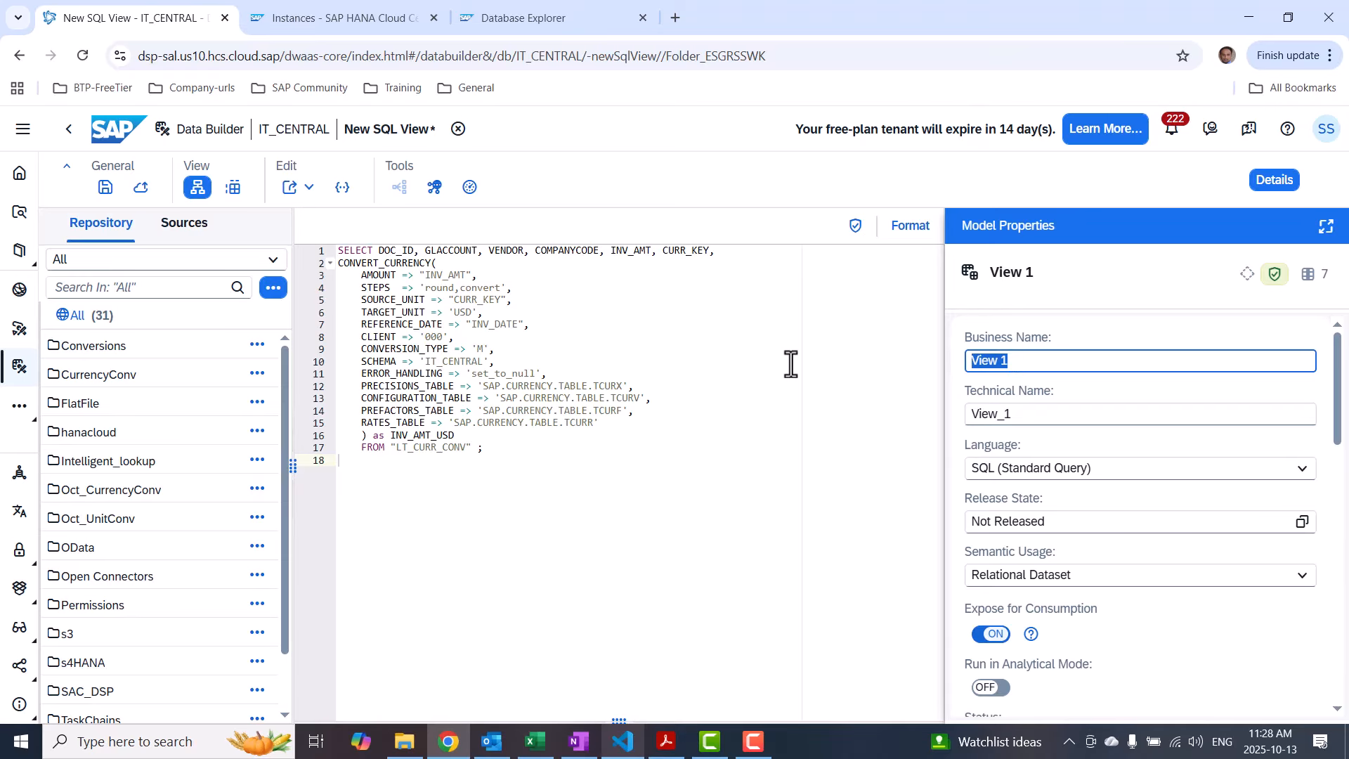
type("SQL_CURR_CONV")
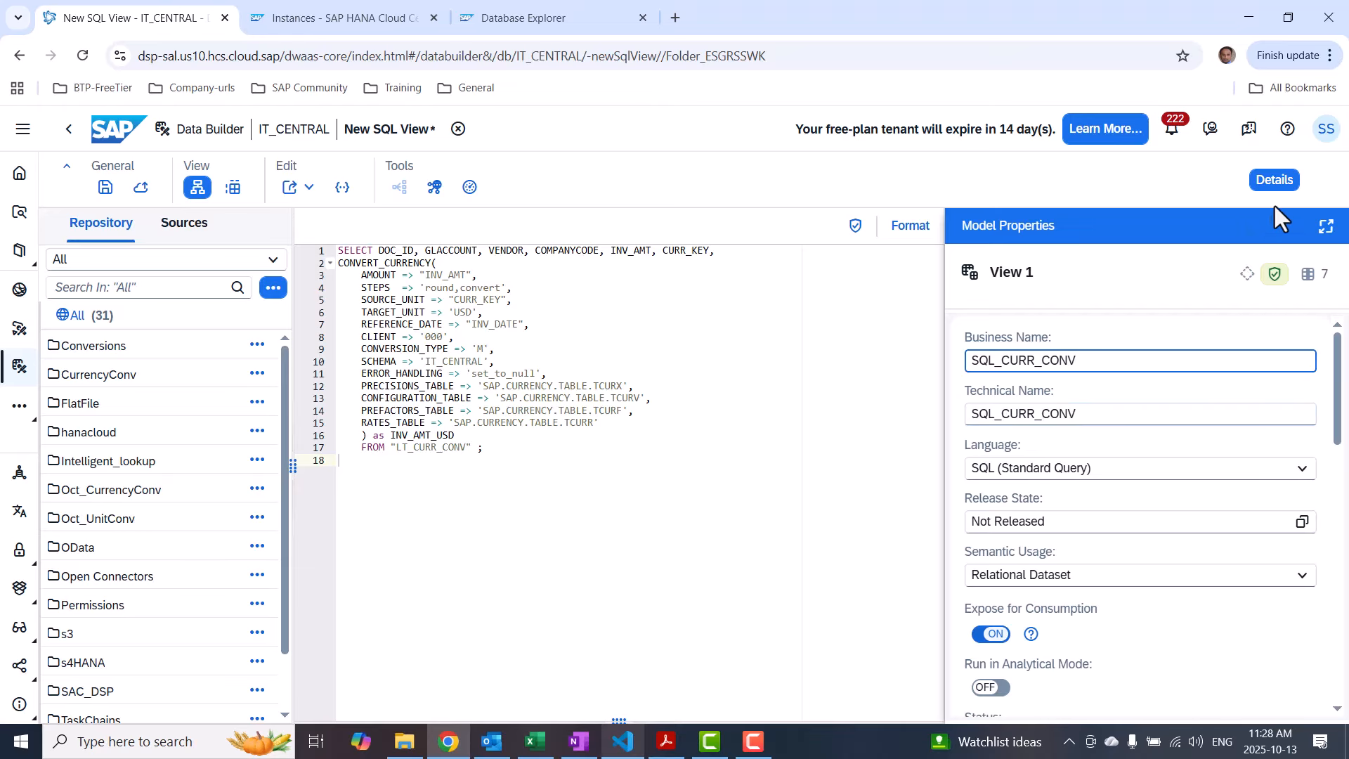
Save the SQL_CURR_CONV view in the Conversions folder
left_click(107, 189)
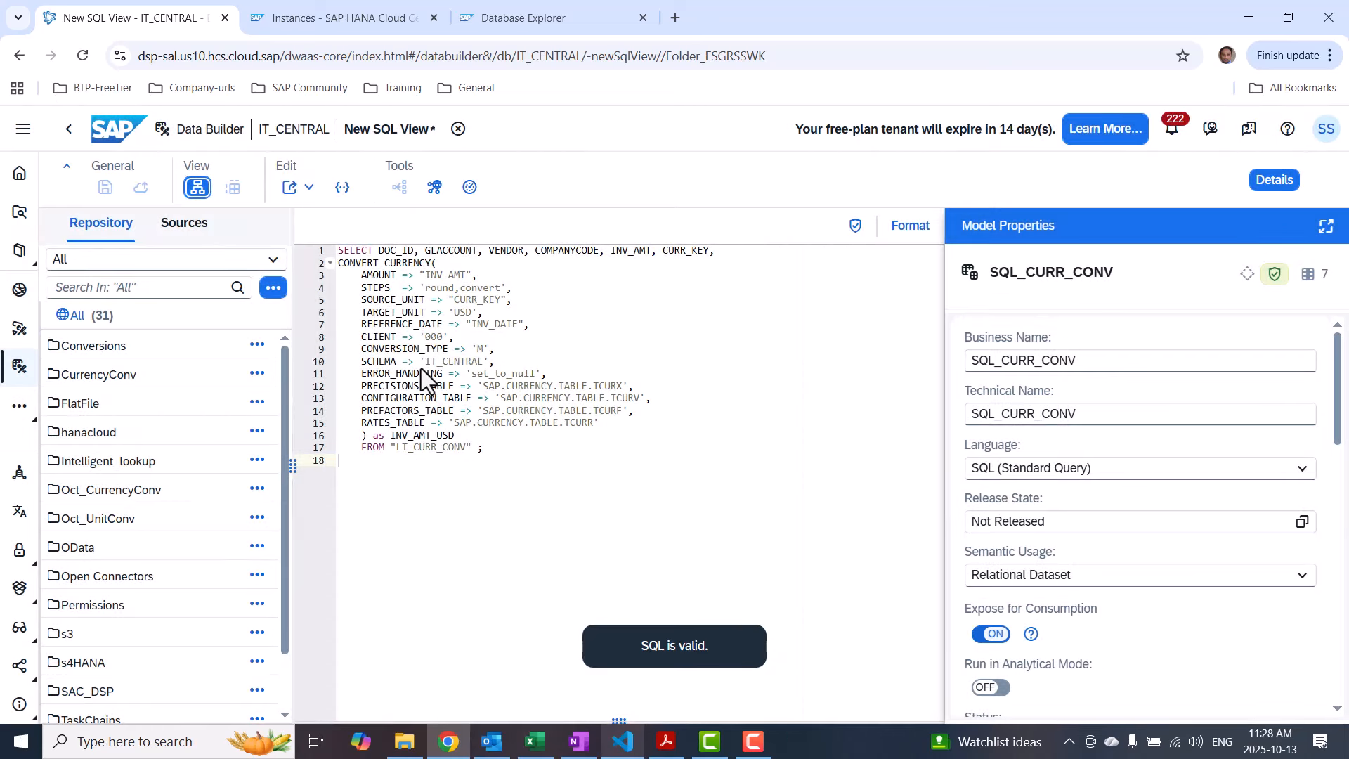
key("ctrl+s")
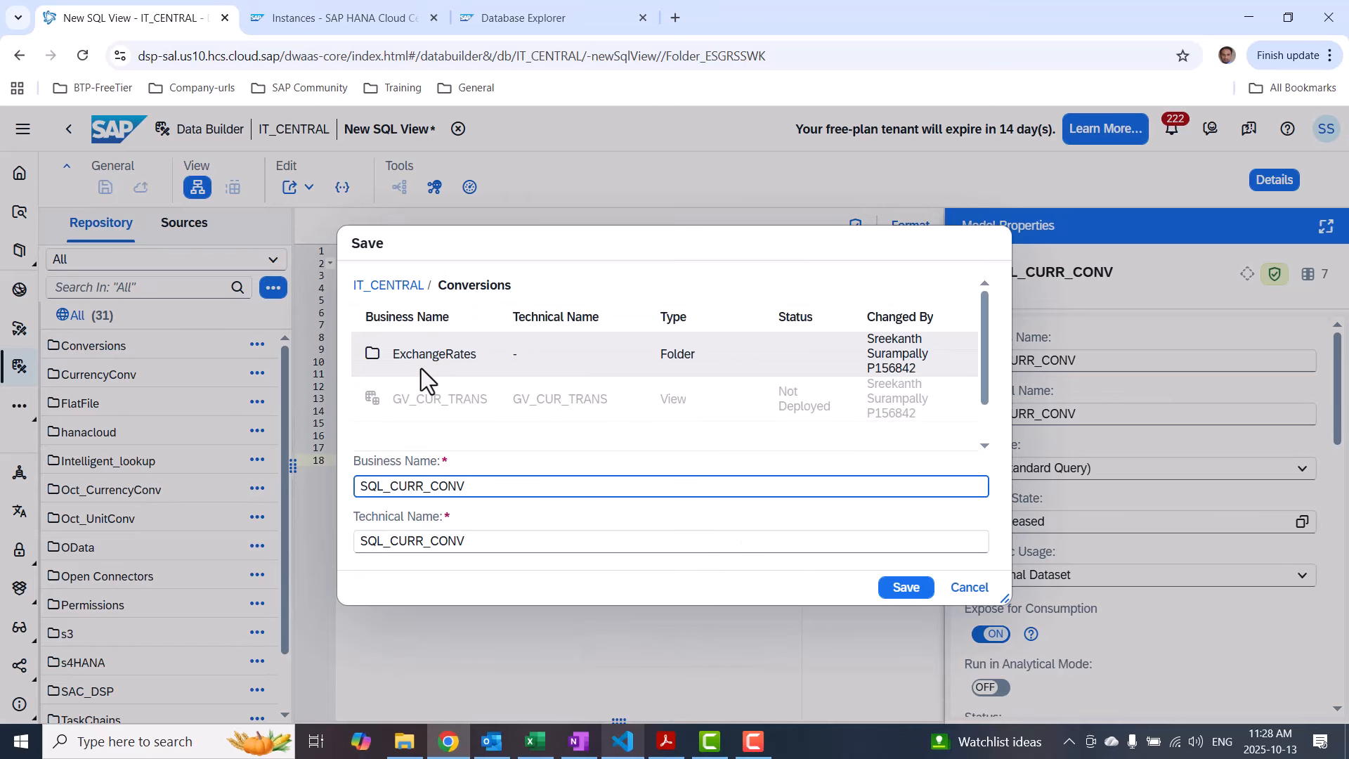
left_click(893, 594)
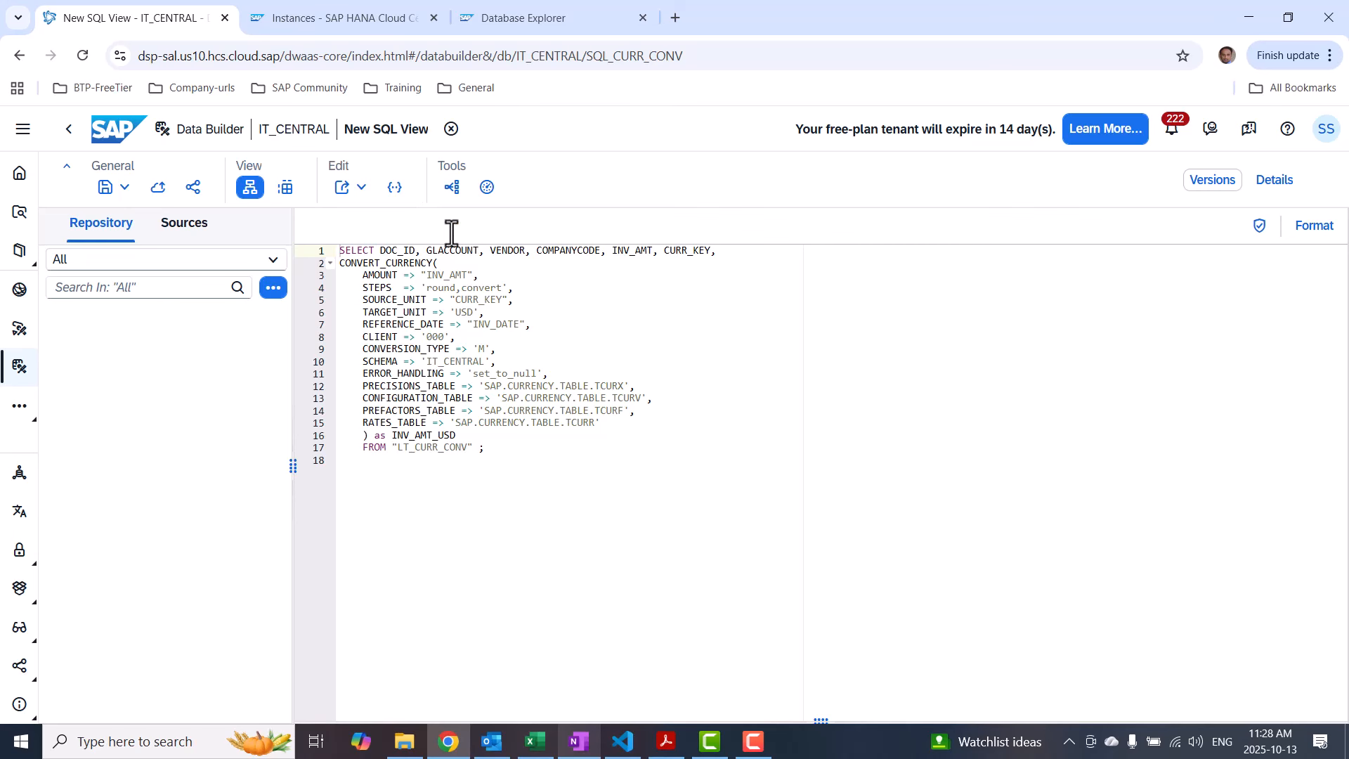
Preview the SQL_CURR_CONV data with the properties hidden, review the INV_AMT_USD values against the SQL code, and close the view
left_click(285, 189)
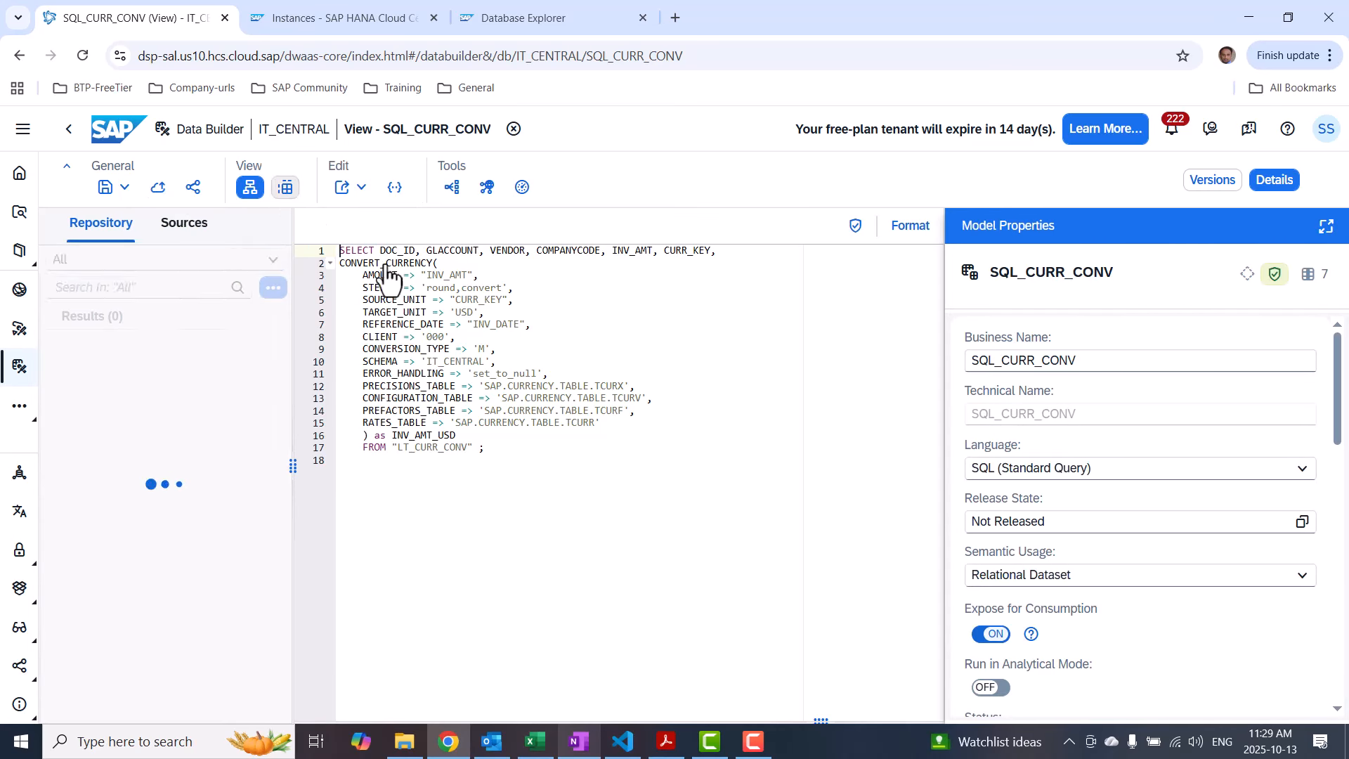
left_click(1274, 180)
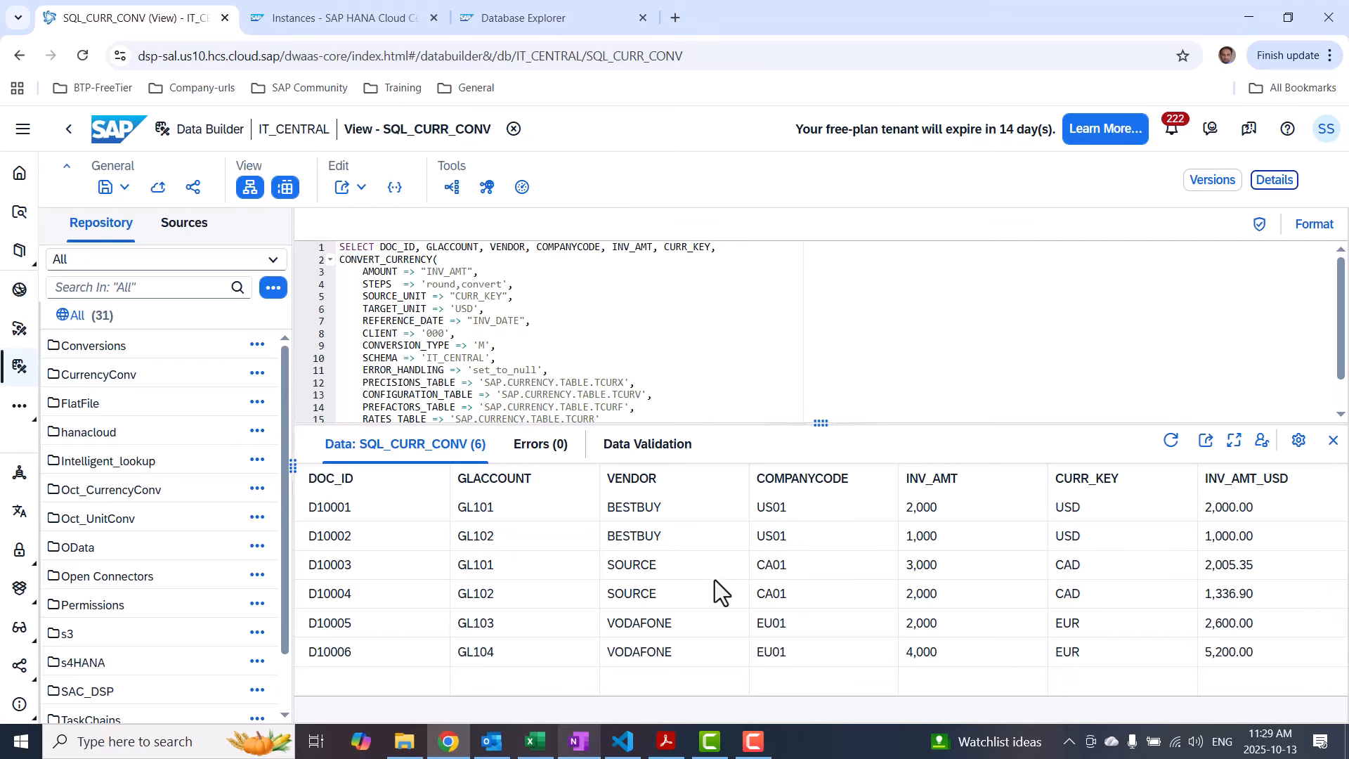
scroll(484, 392, "down", 2)
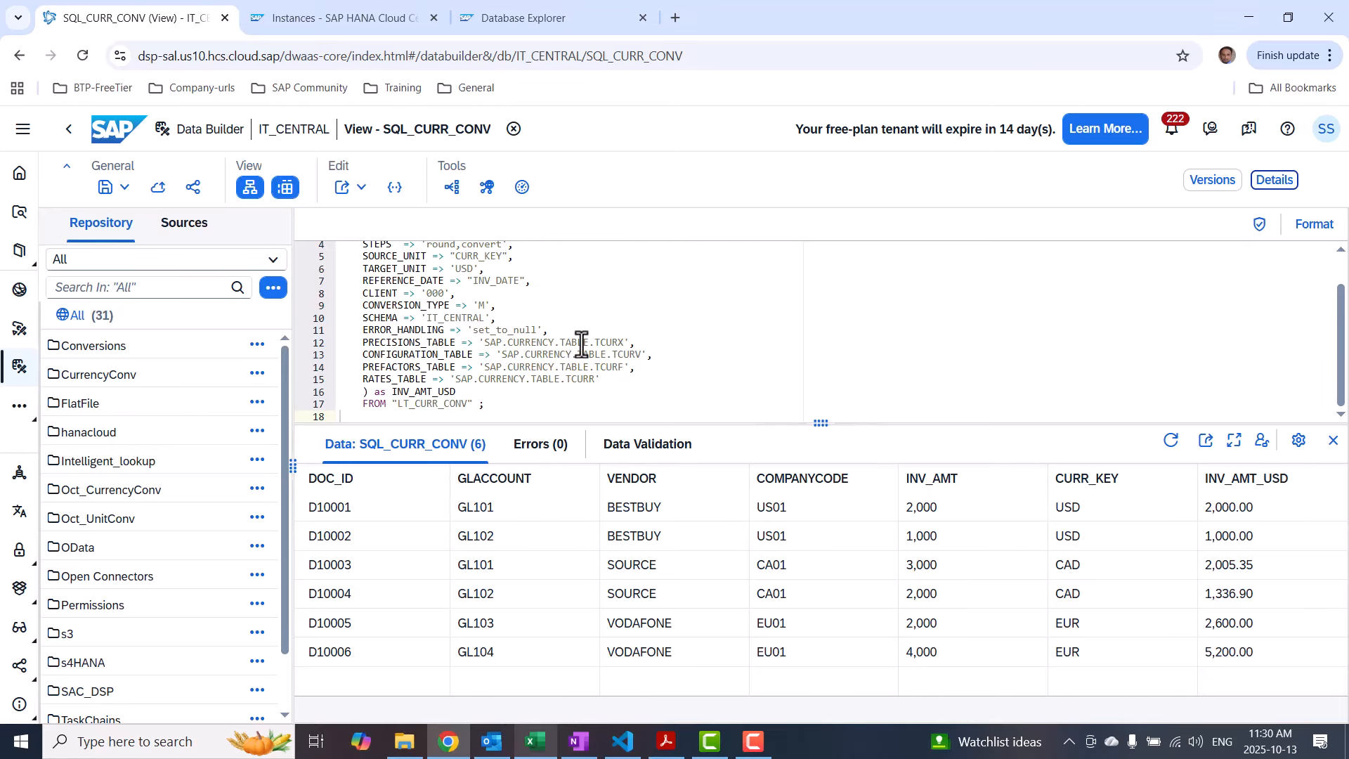
left_click(509, 135)
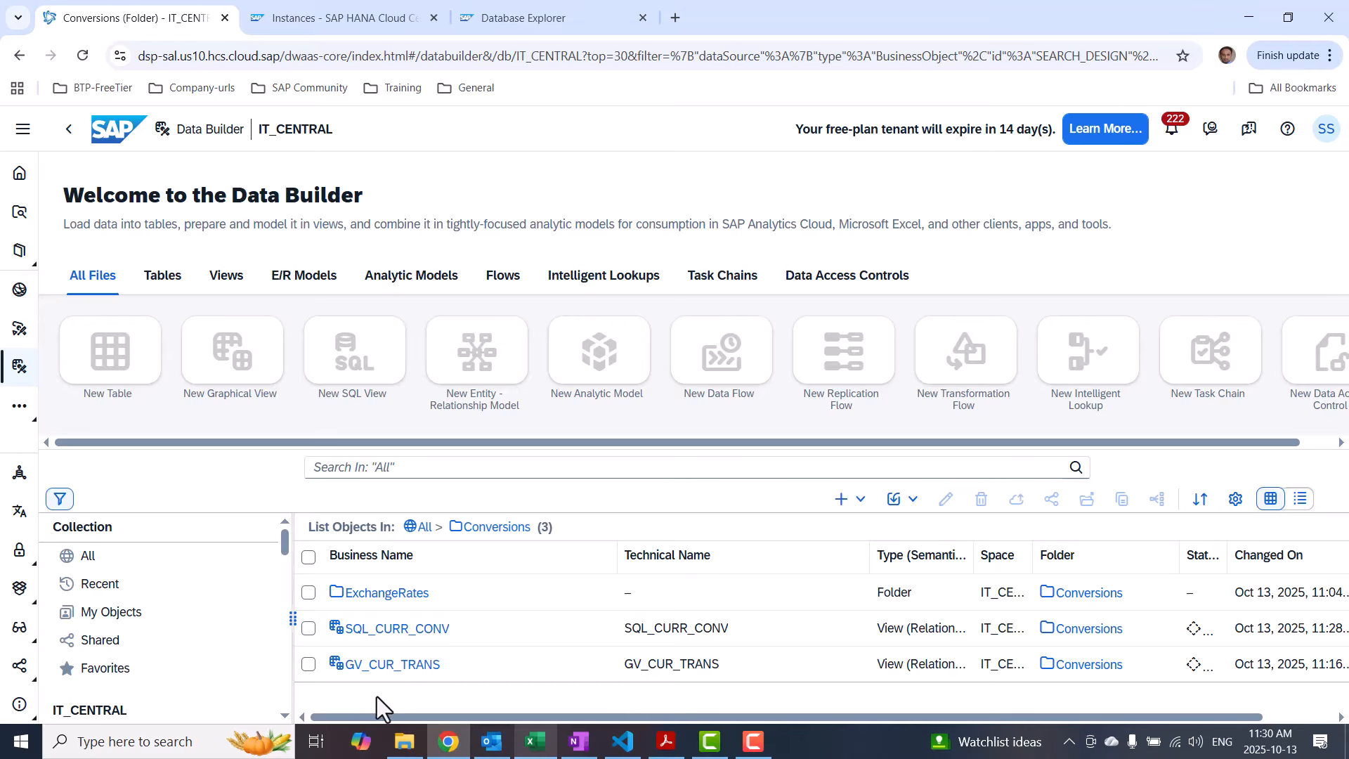
Open the GV_CUR_TRANS view from the Conversions folder and set its semantic usage to Fact
double_click(388, 665)
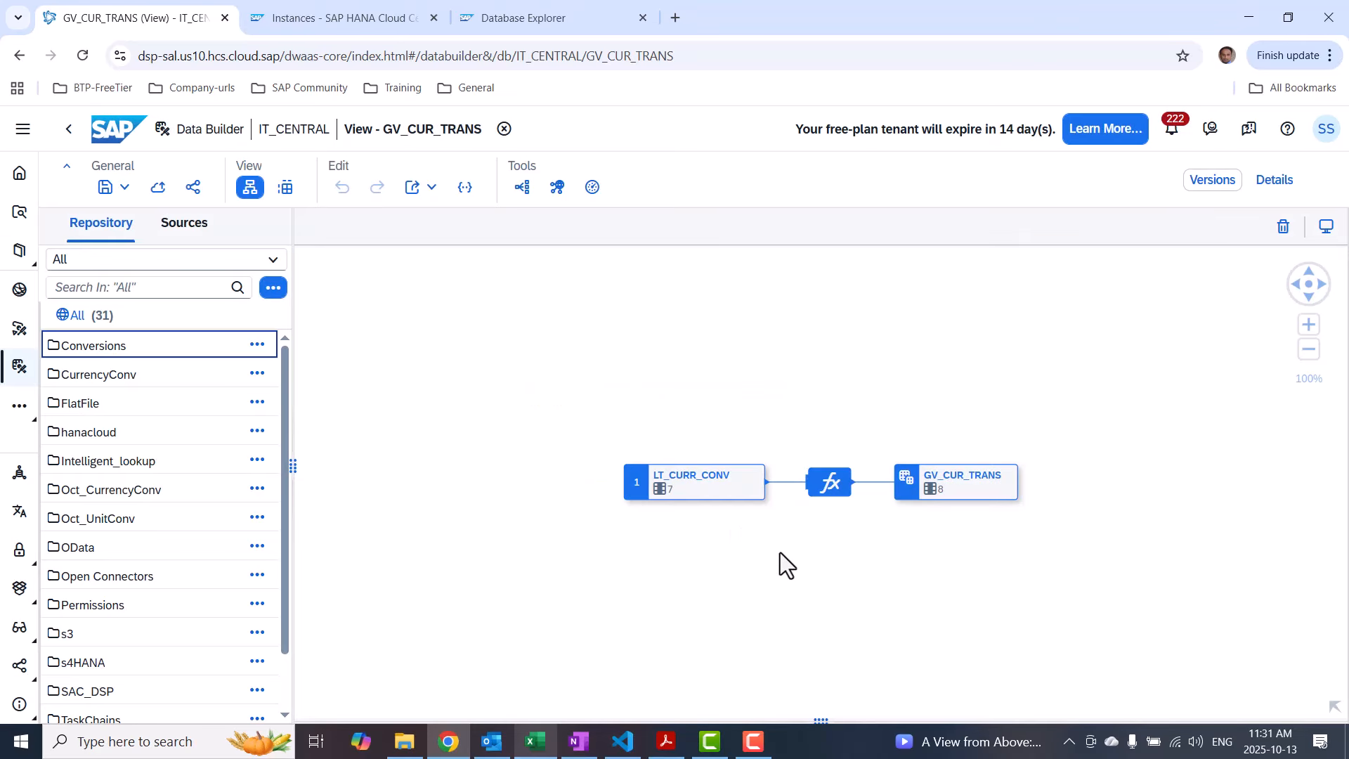
left_click_drag(780, 552, 659, 473)
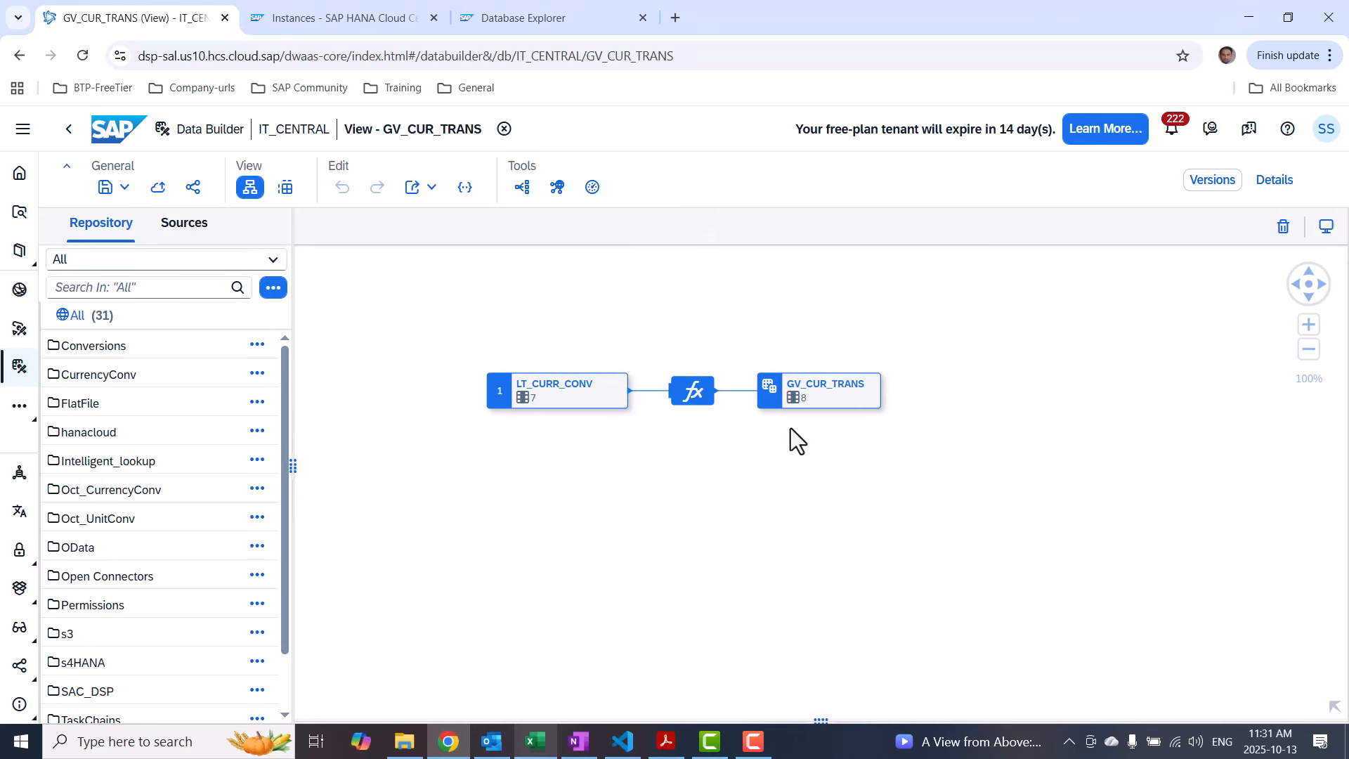
left_click(1273, 179)
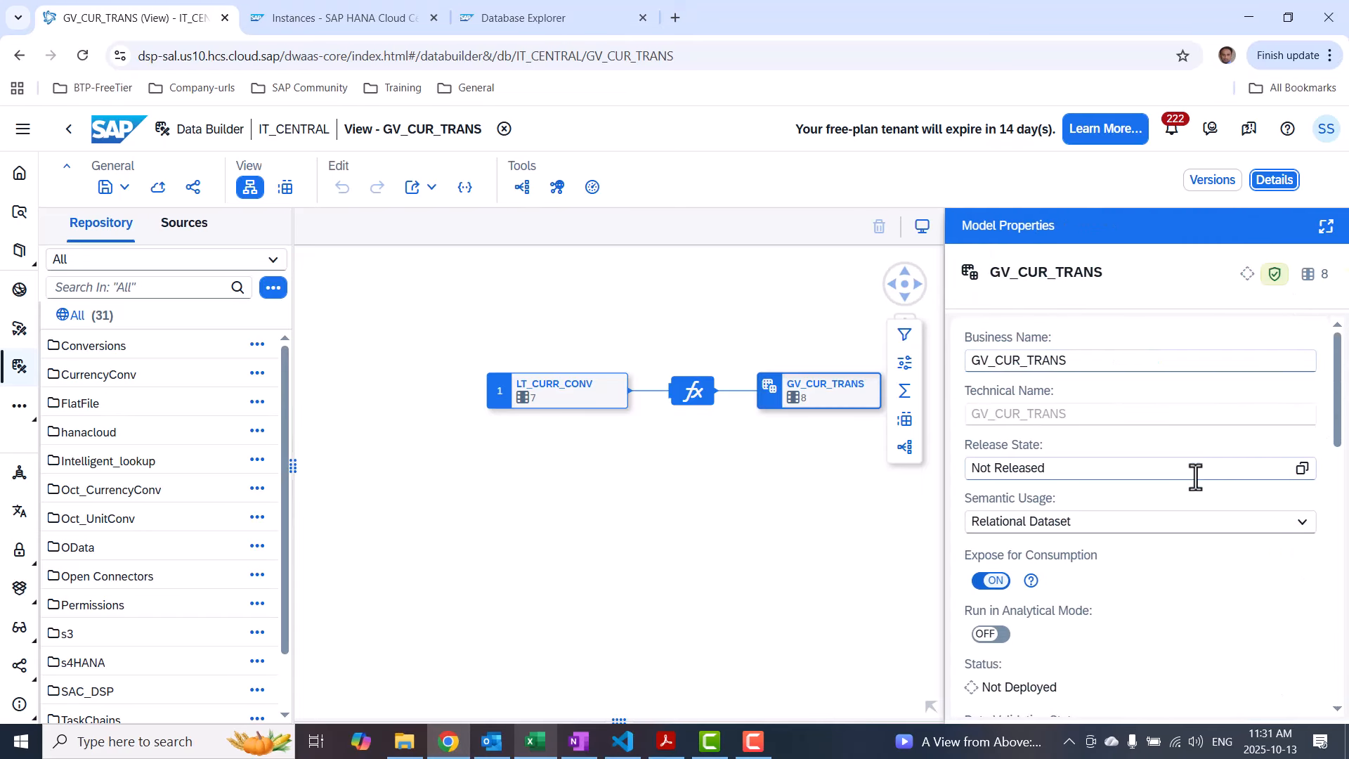
left_click(1301, 522)
left_click(997, 325)
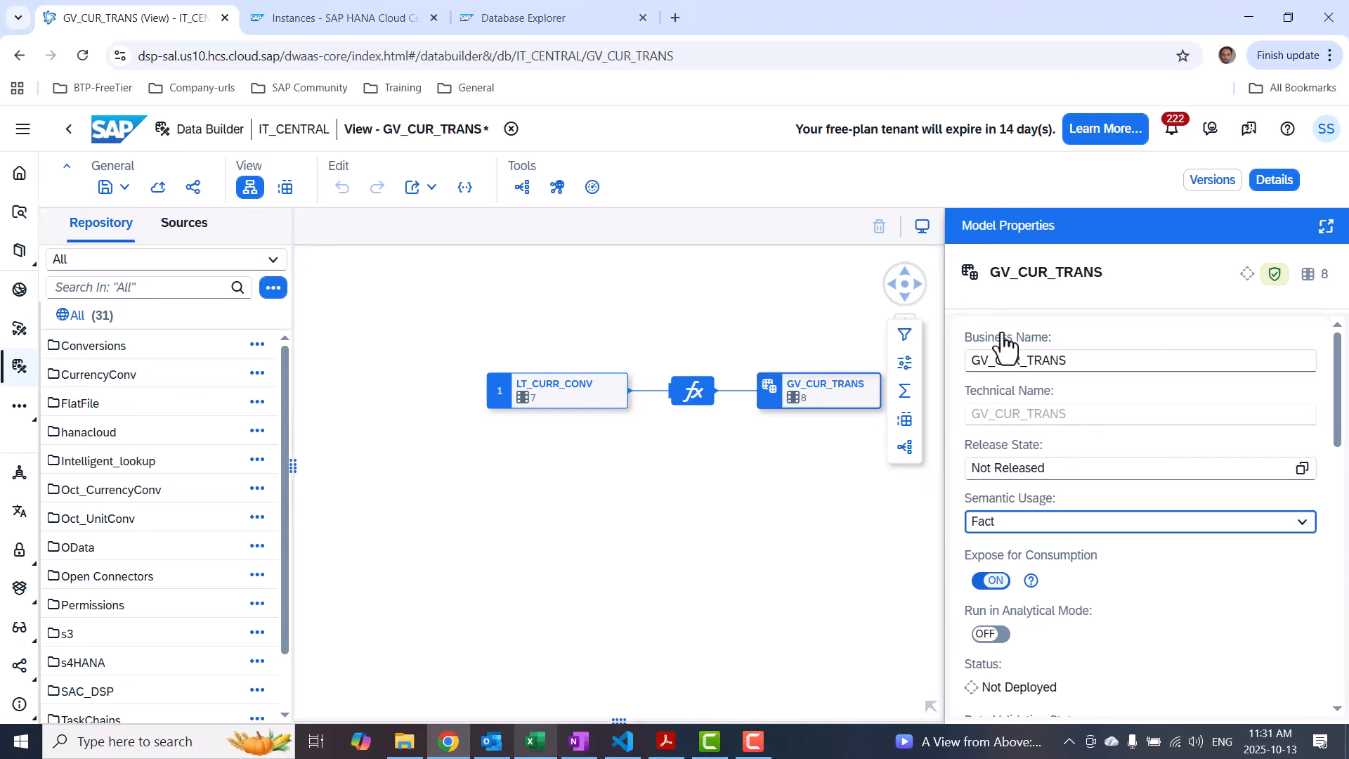
Change the INV_AMT attribute of GV_CUR_TRANS to a measure
scroll(1142, 598, "down", 5)
scroll(1142, 598, "down", 3)
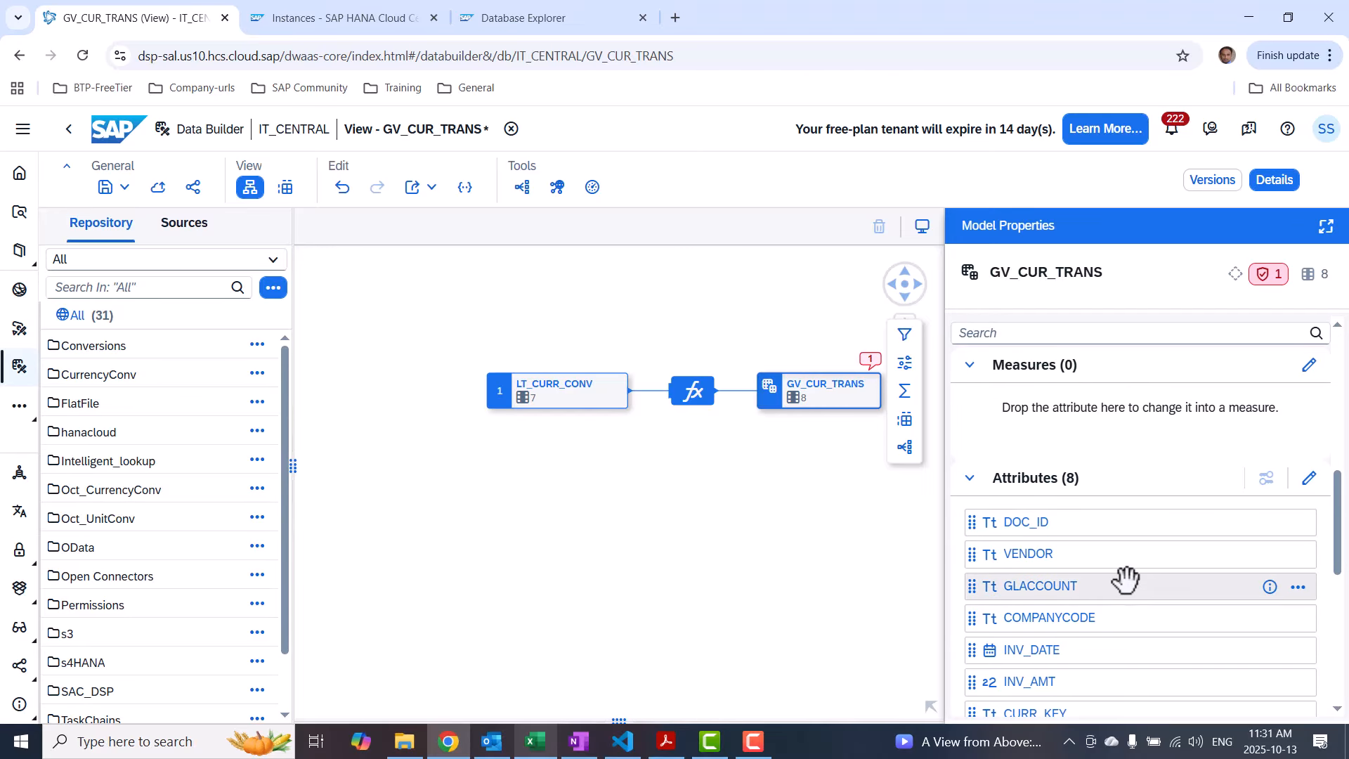
scroll(1123, 578, "down", 3)
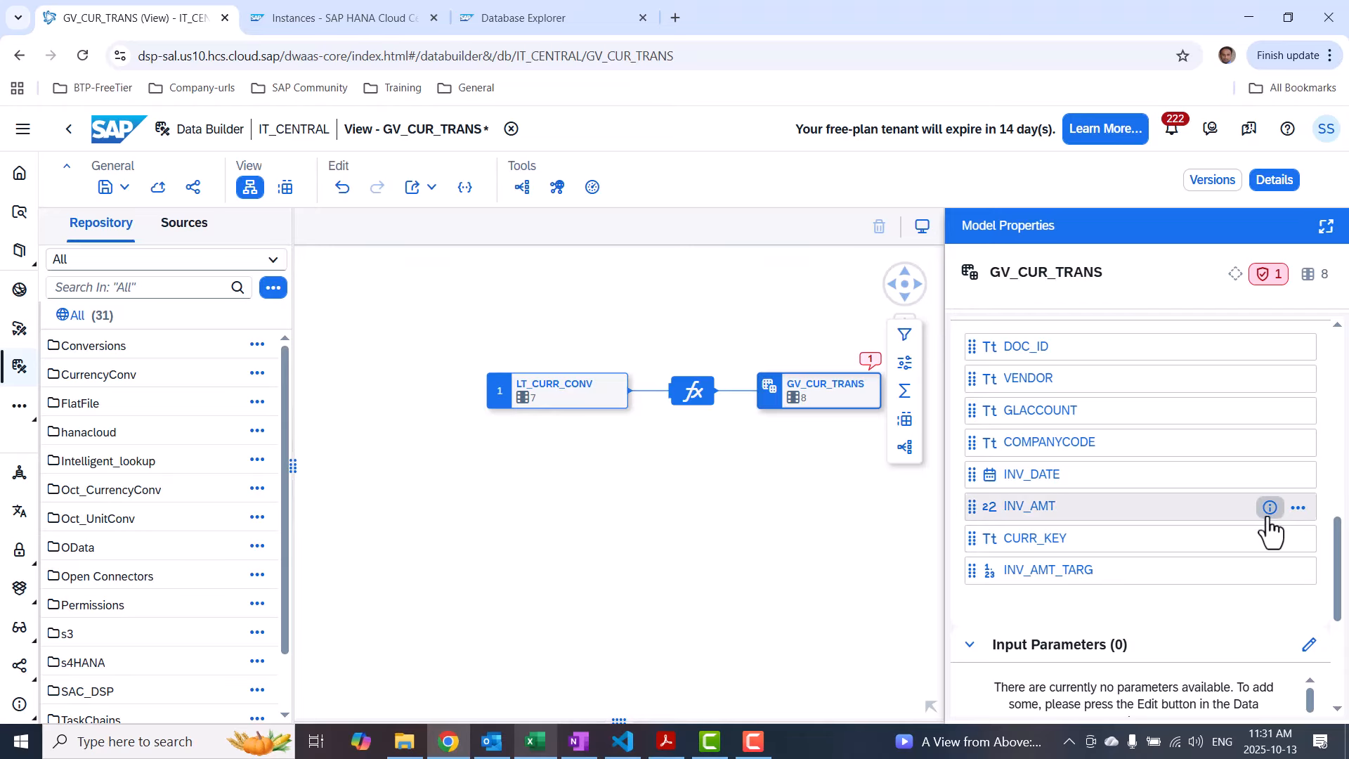
left_click(1297, 509)
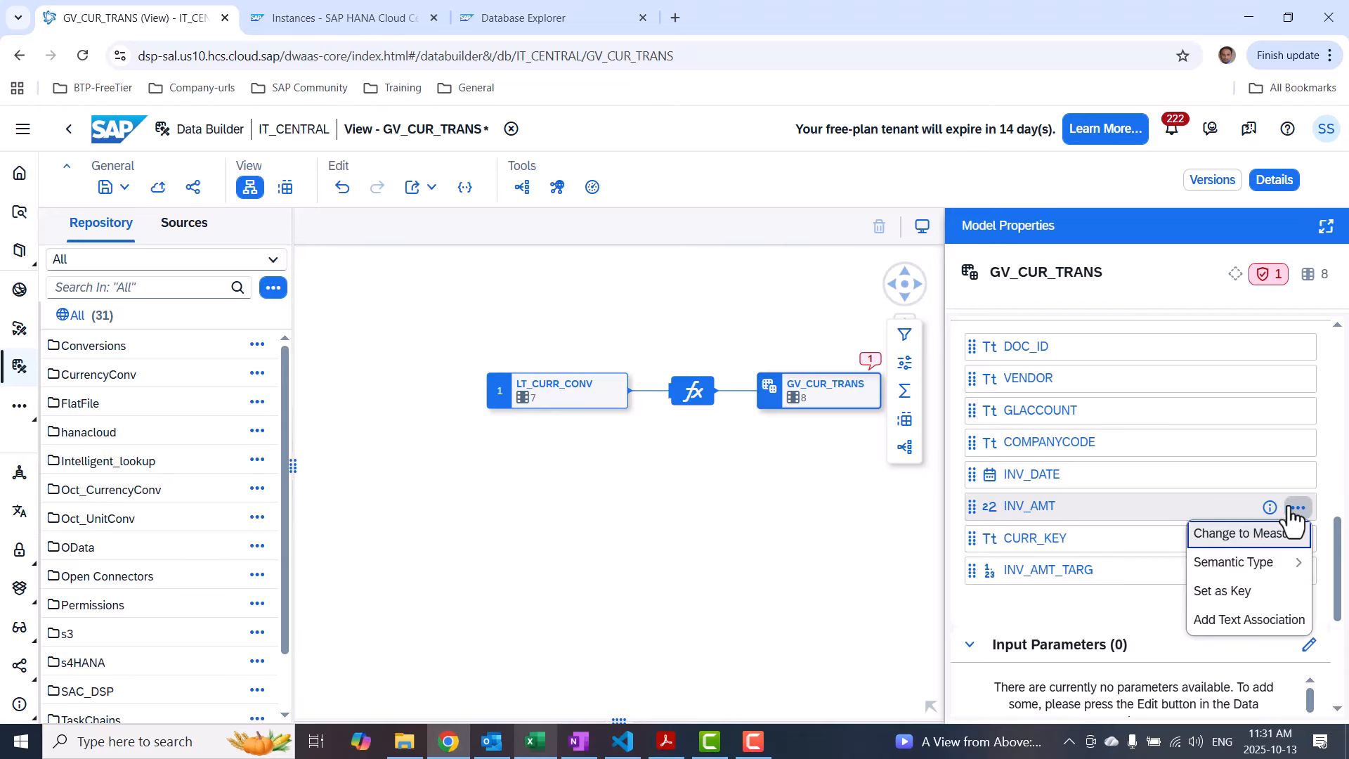
left_click(1243, 535)
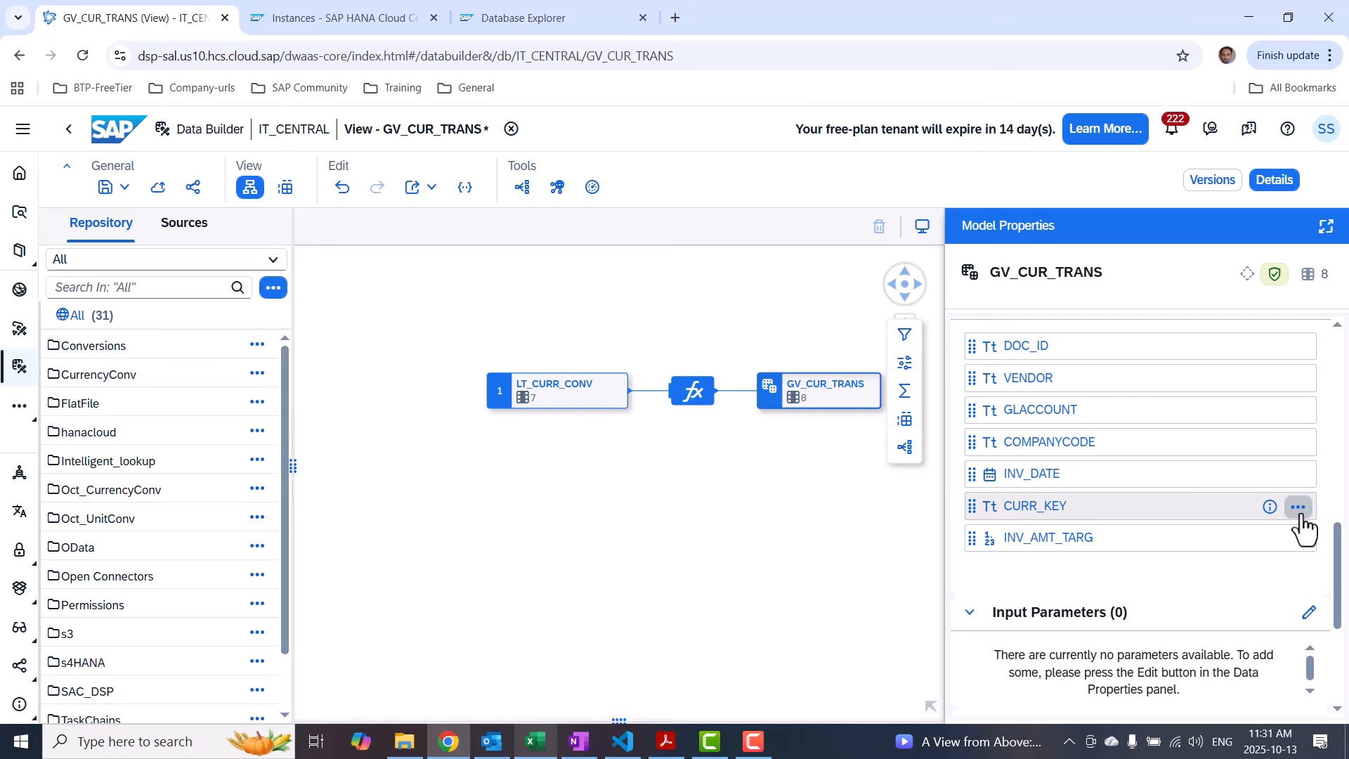
Set the semantic type of the CURR_KEY attribute to Currency Code
left_click(1297, 506)
mouse_move(1257, 561)
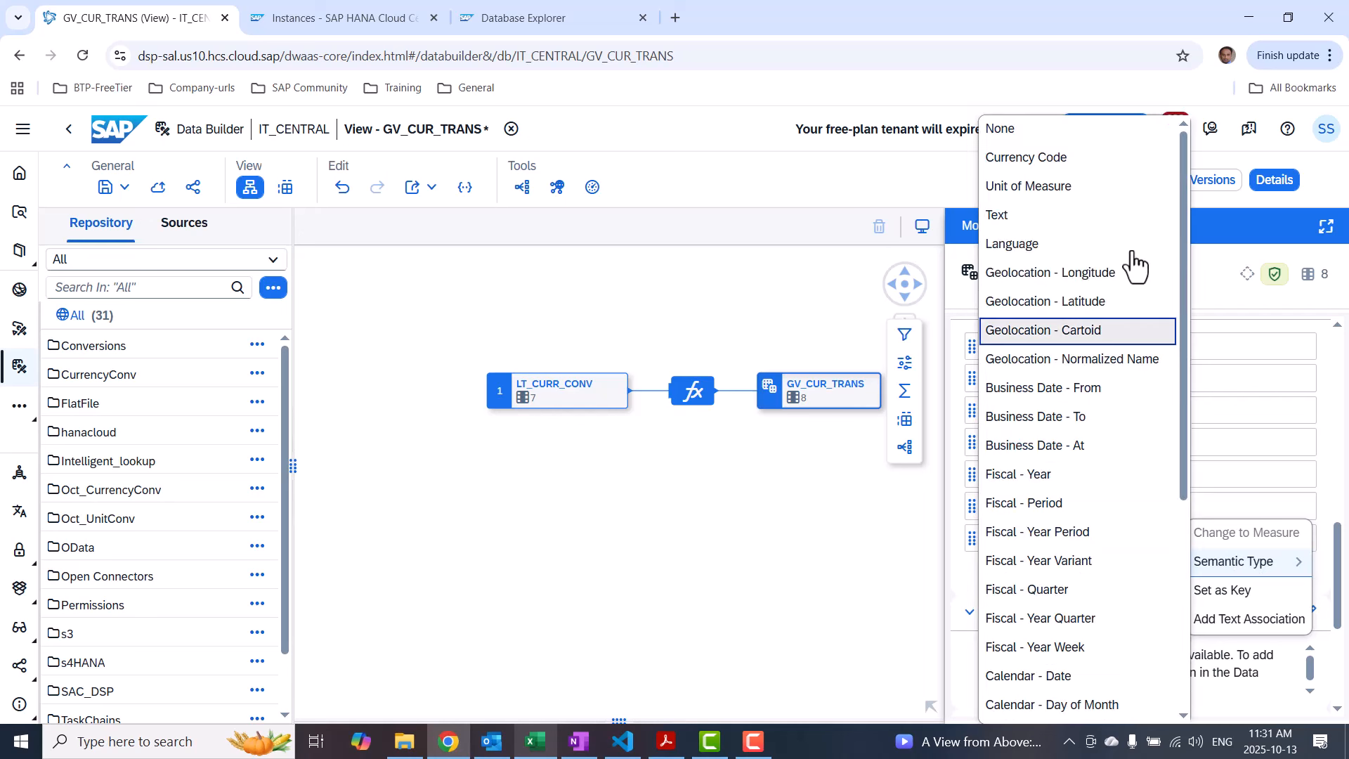
left_click(1058, 156)
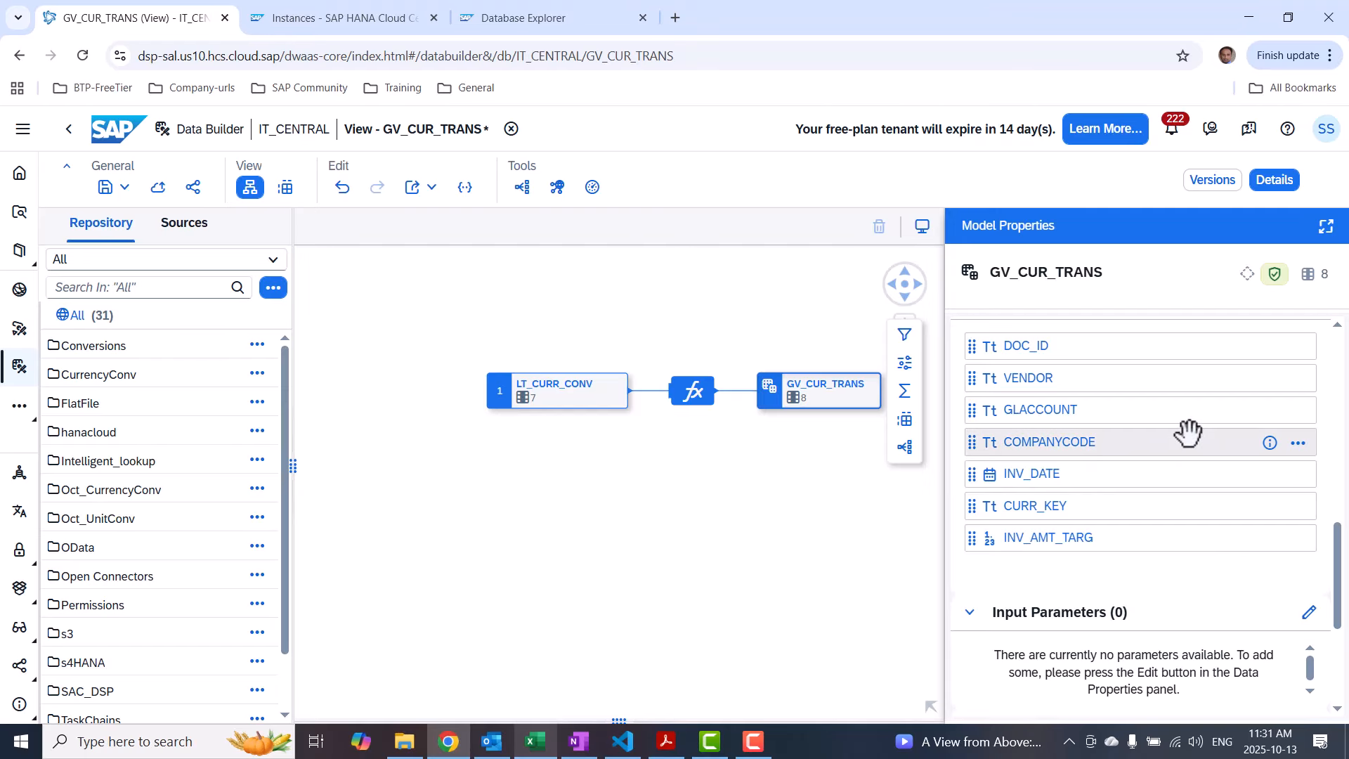
Set the INV_AMT measure's semantic type to Amount with Currency and its unit column to CURR_KEY
scroll(1189, 431, "up", 5)
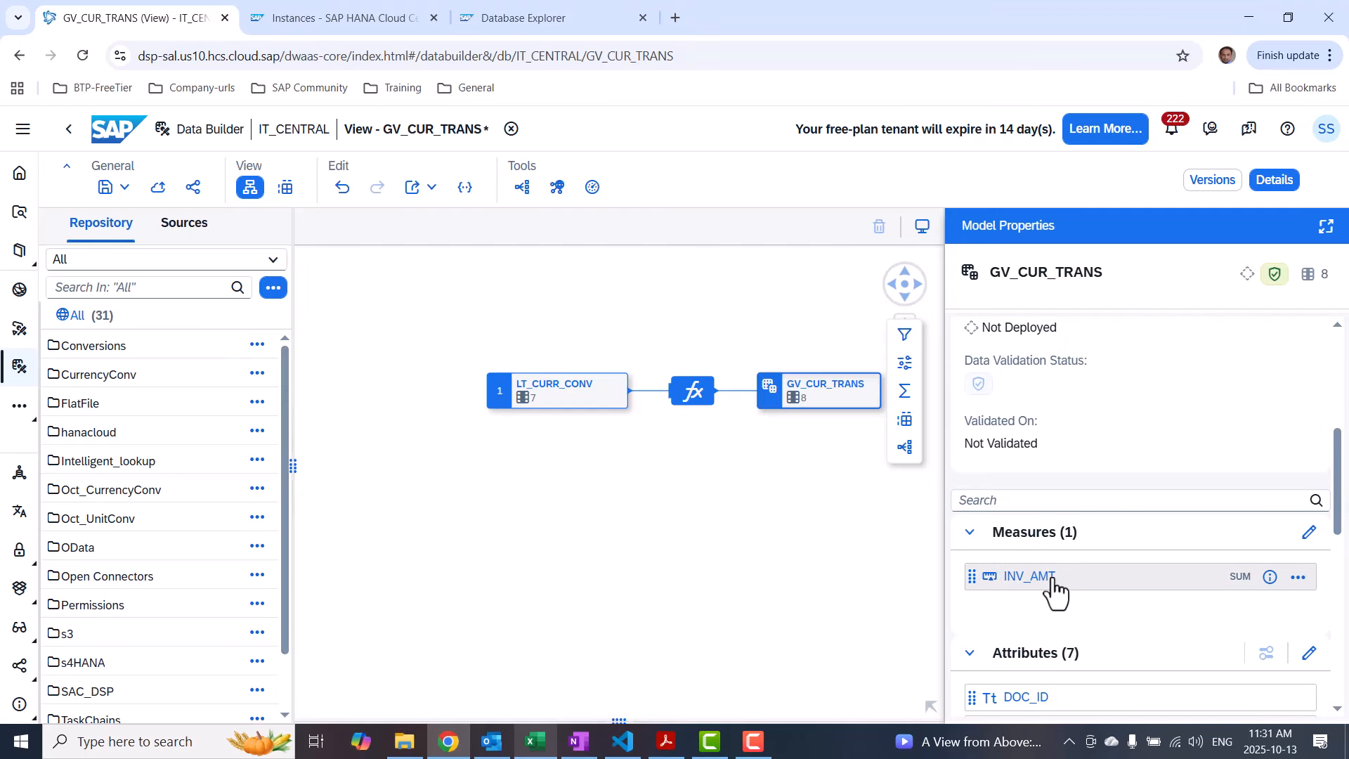
left_click(1298, 577)
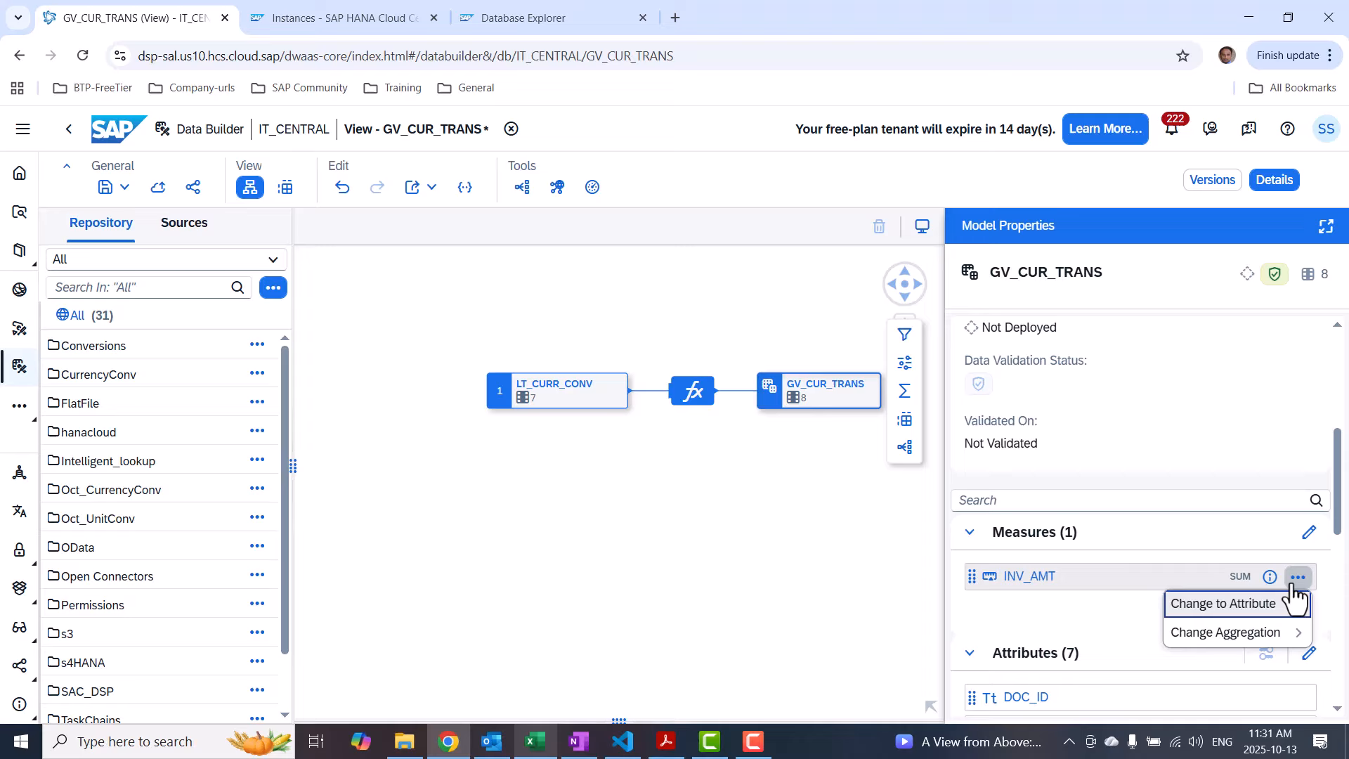
left_click(1308, 533)
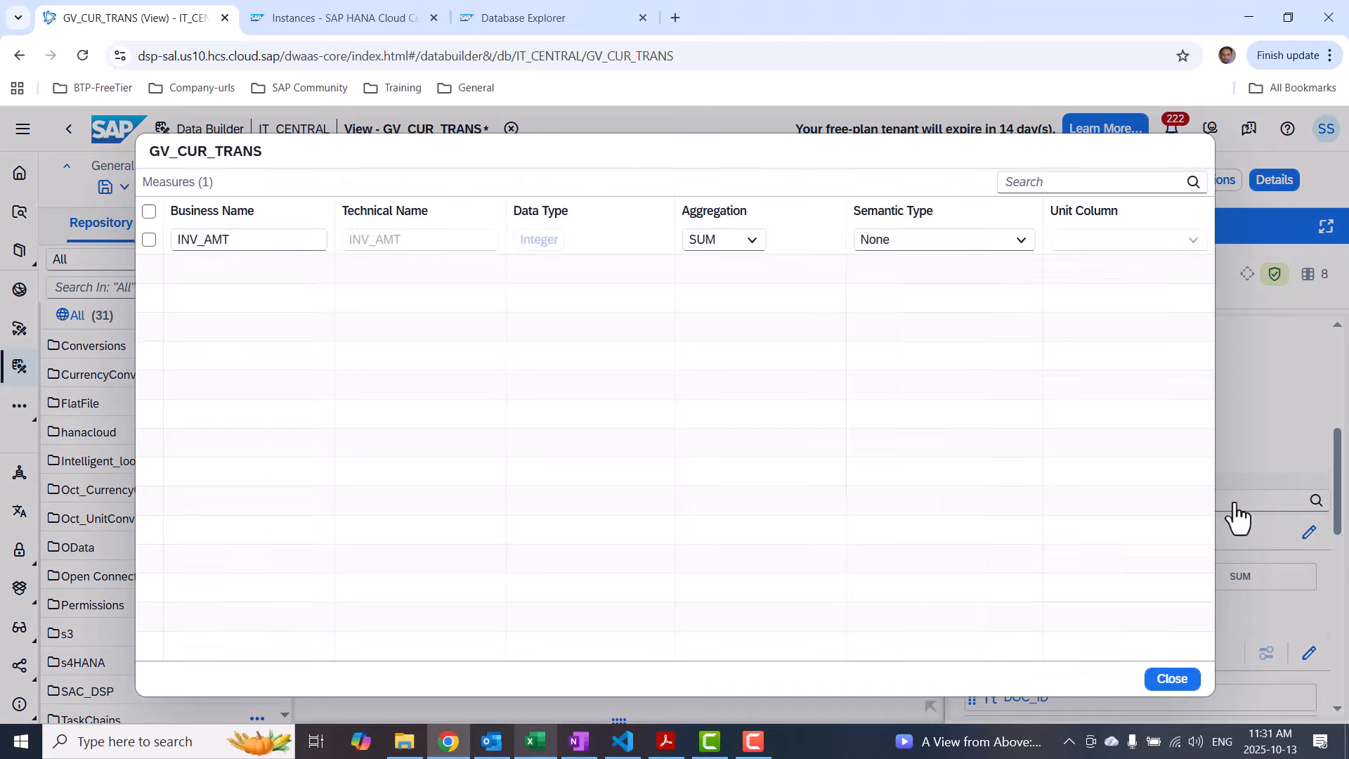
left_click(1019, 241)
left_click(919, 296)
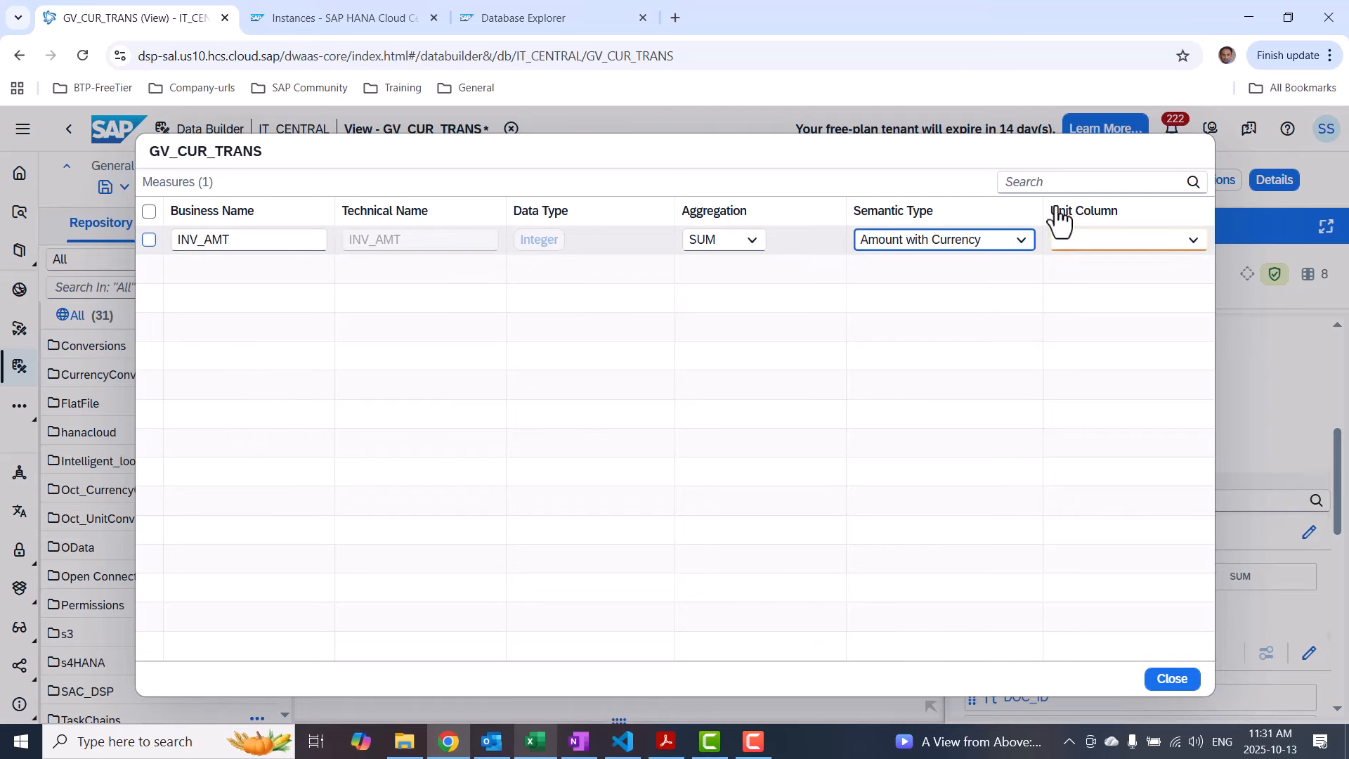
left_click(1192, 240)
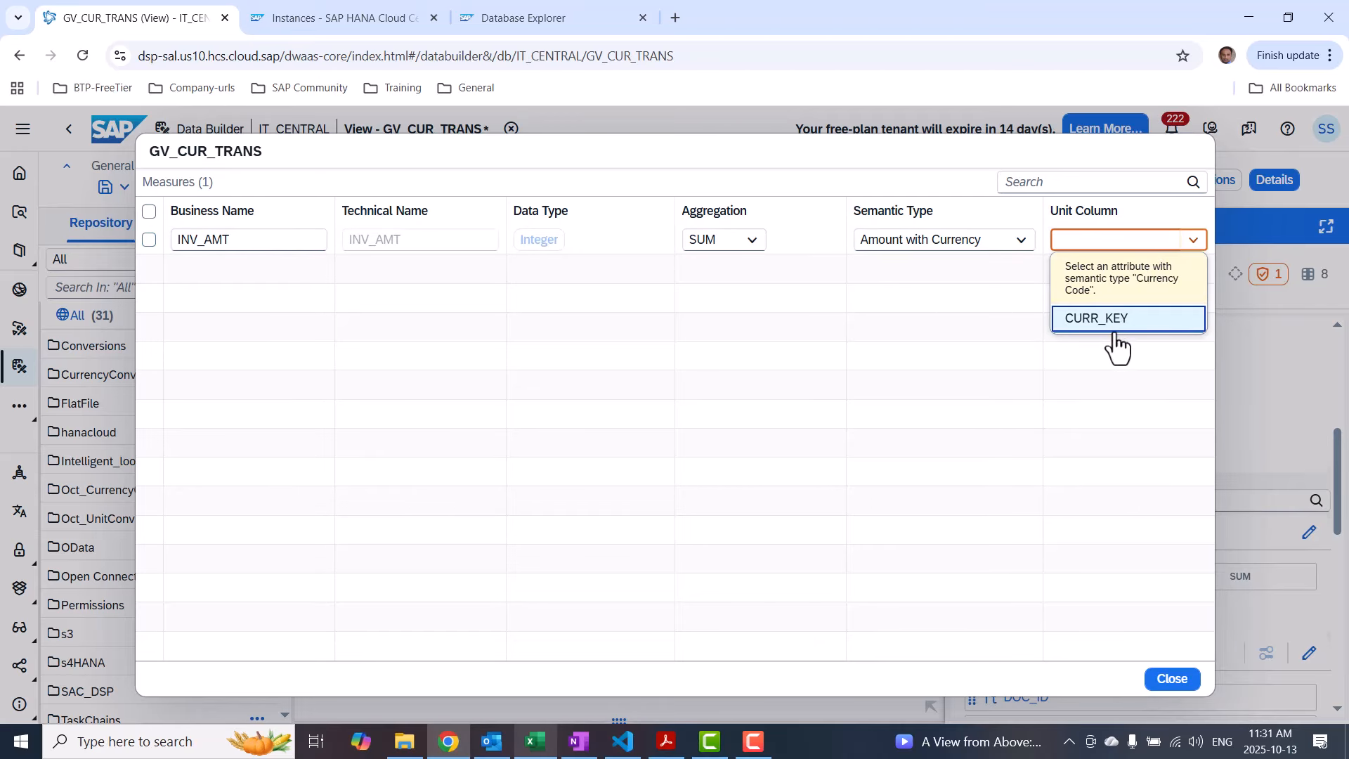
left_click(1109, 336)
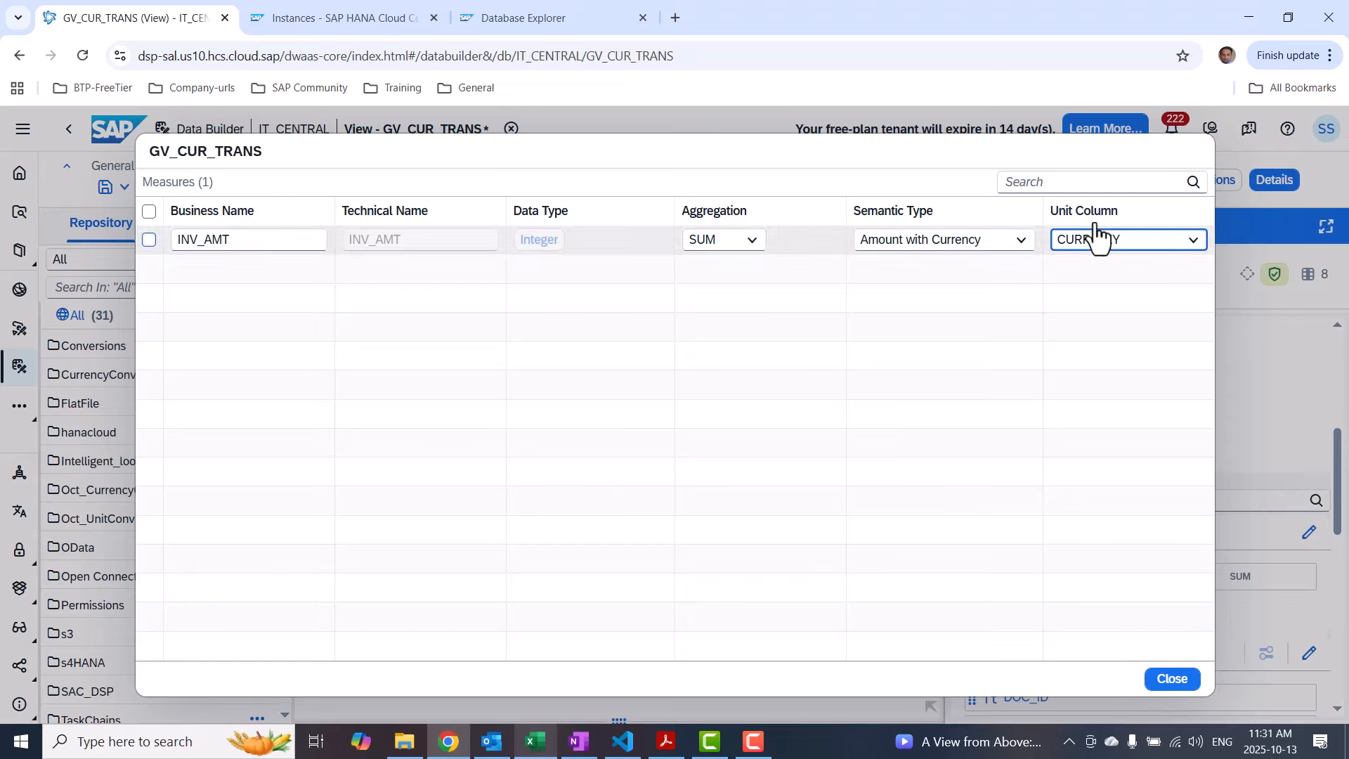
left_click(1171, 678)
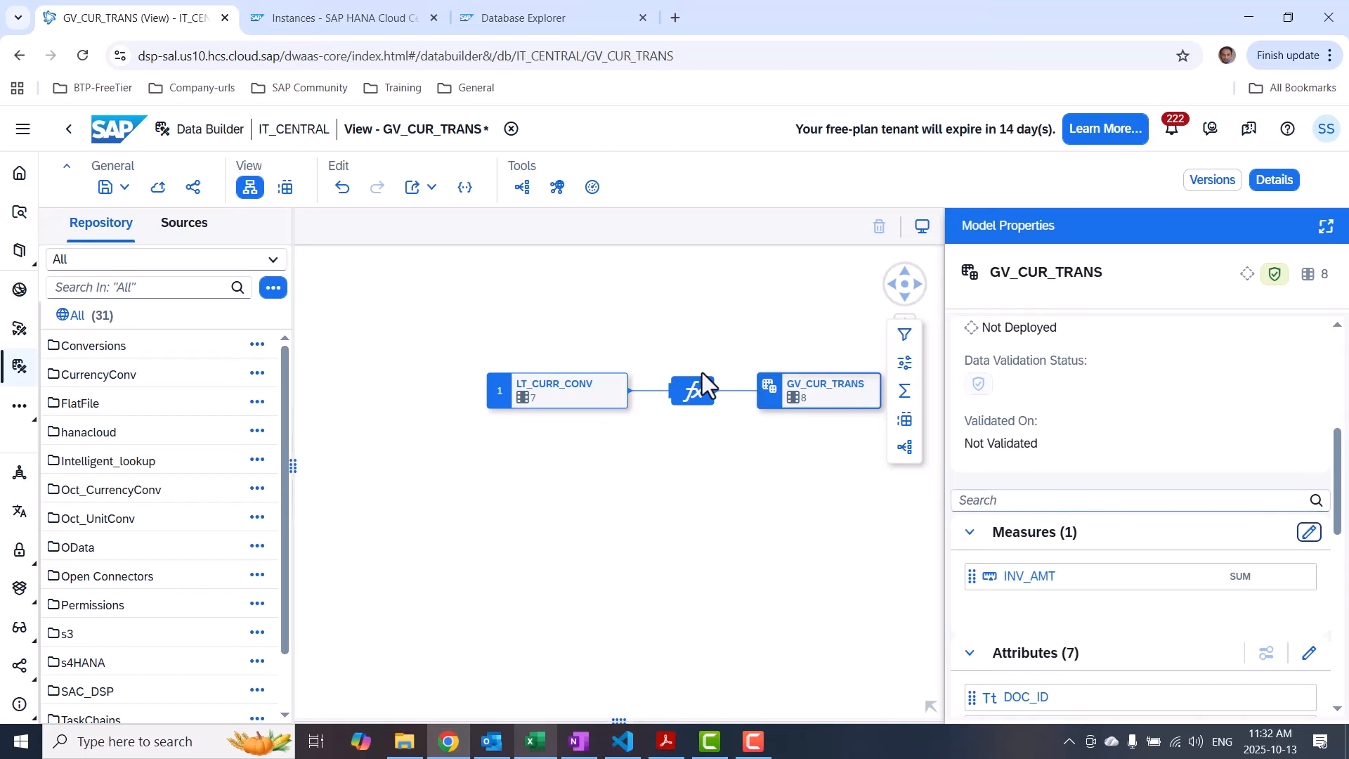
Save and deploy the GV_CUR_TRANS view, and close it
left_click(104, 192)
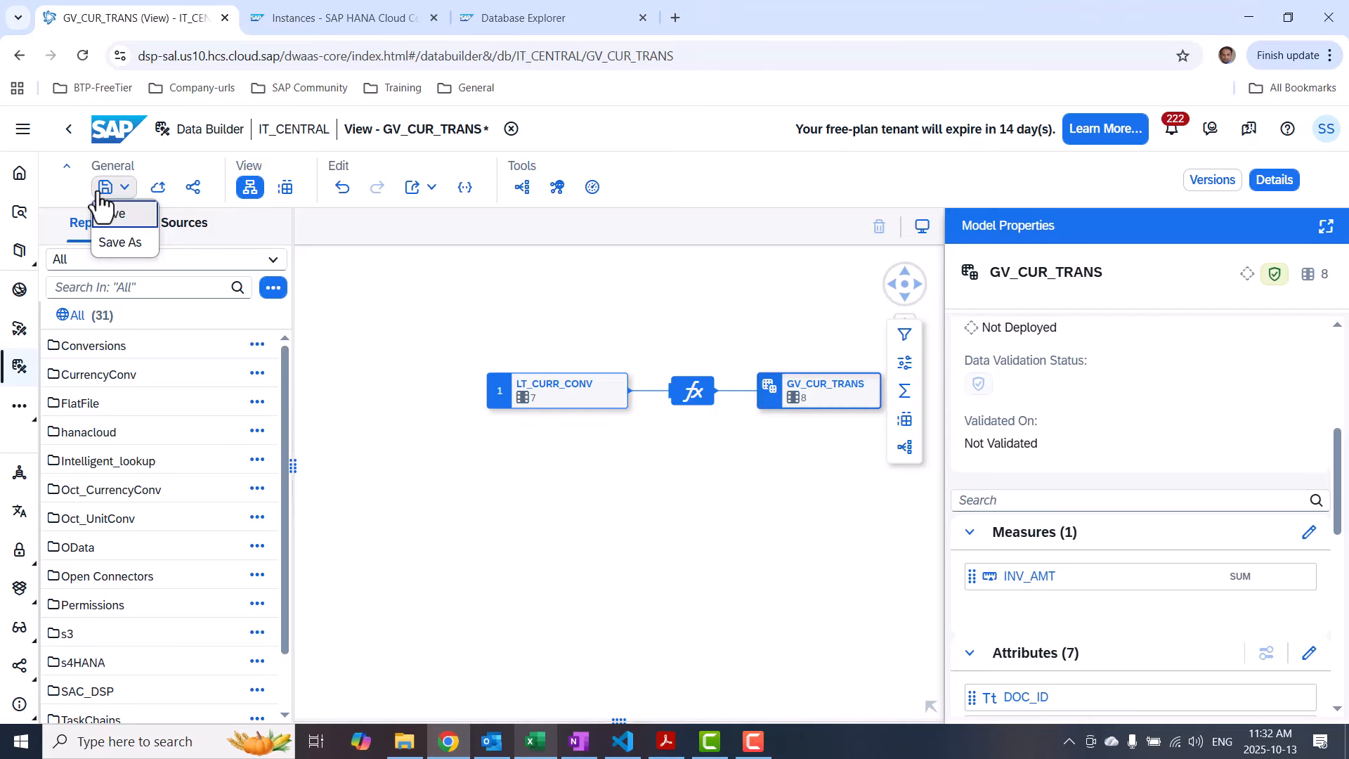
left_click(113, 213)
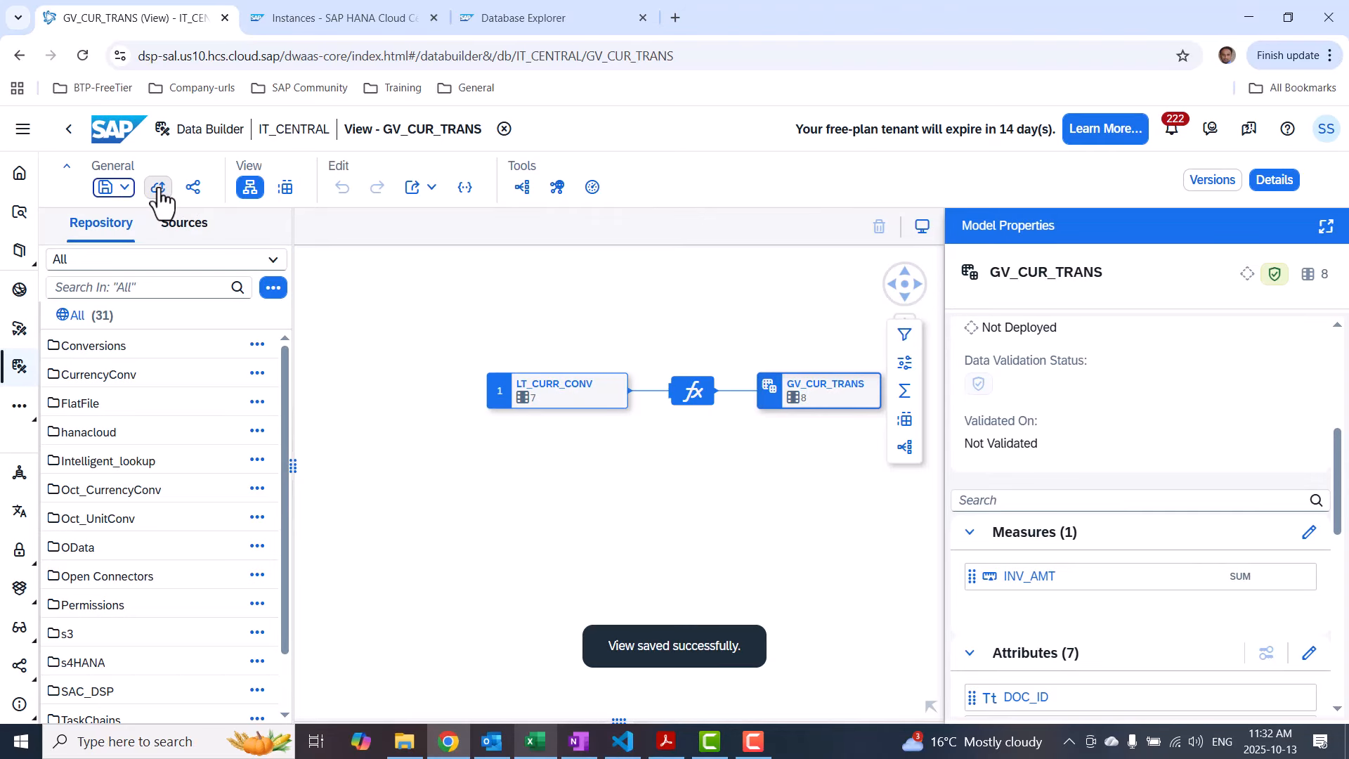
left_click(158, 188)
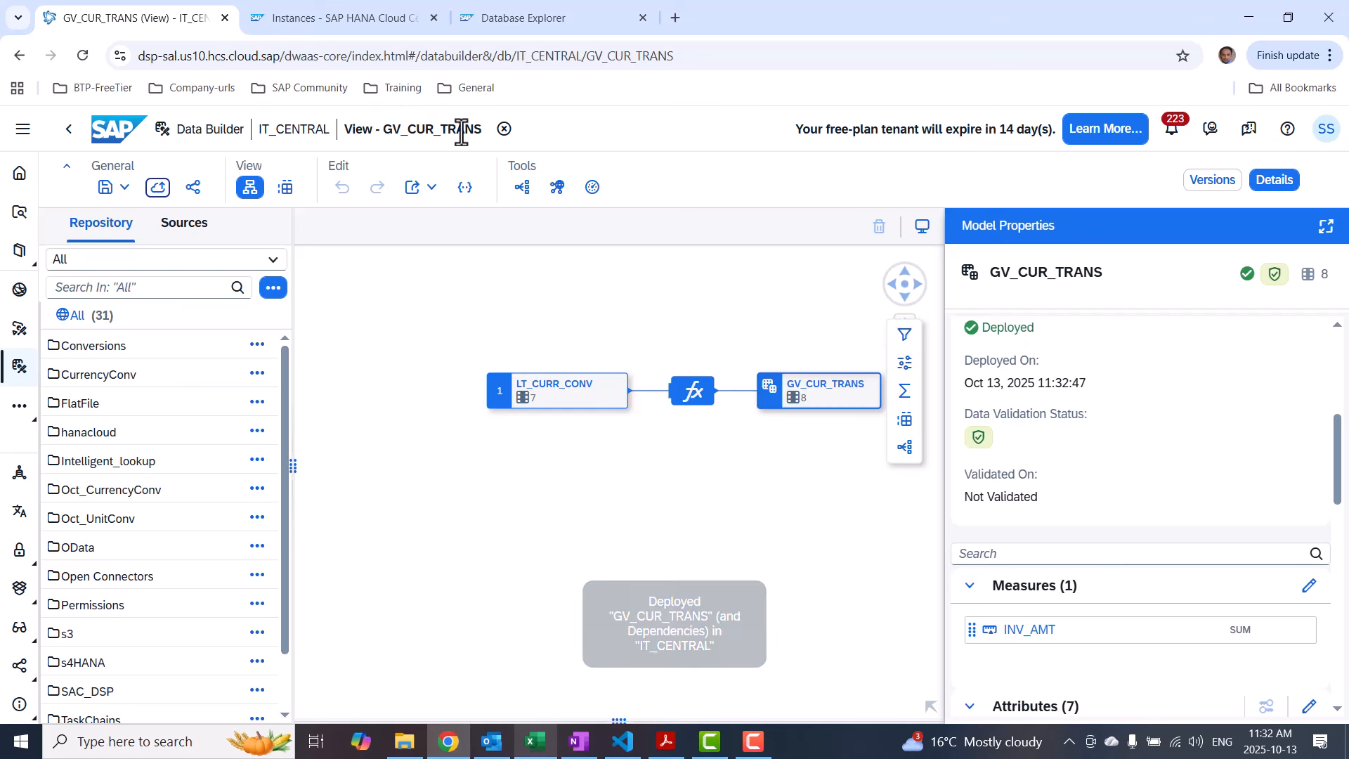
left_click(501, 133)
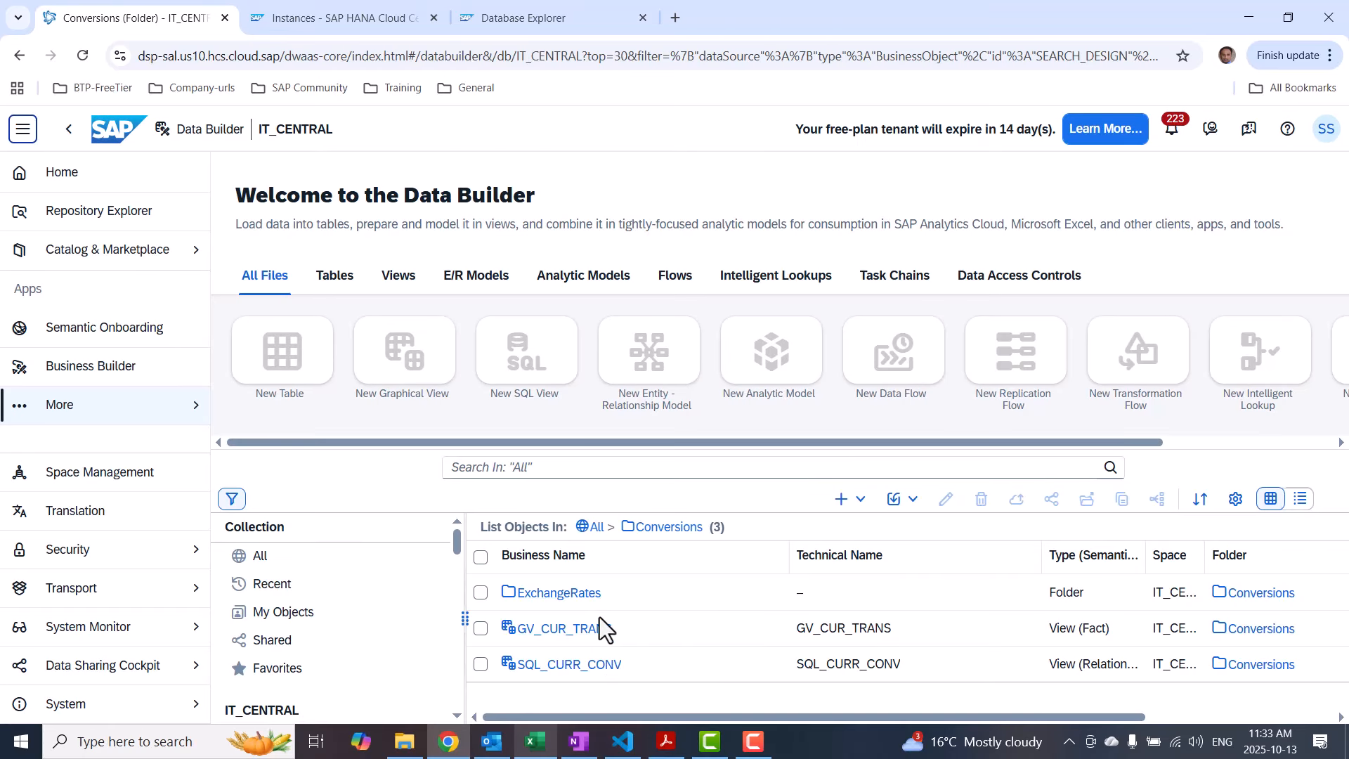
Create an analytic model in the Conversions folder with GV_CUR_TRANS as fact source, copying all attributes and measures
left_click(860, 500)
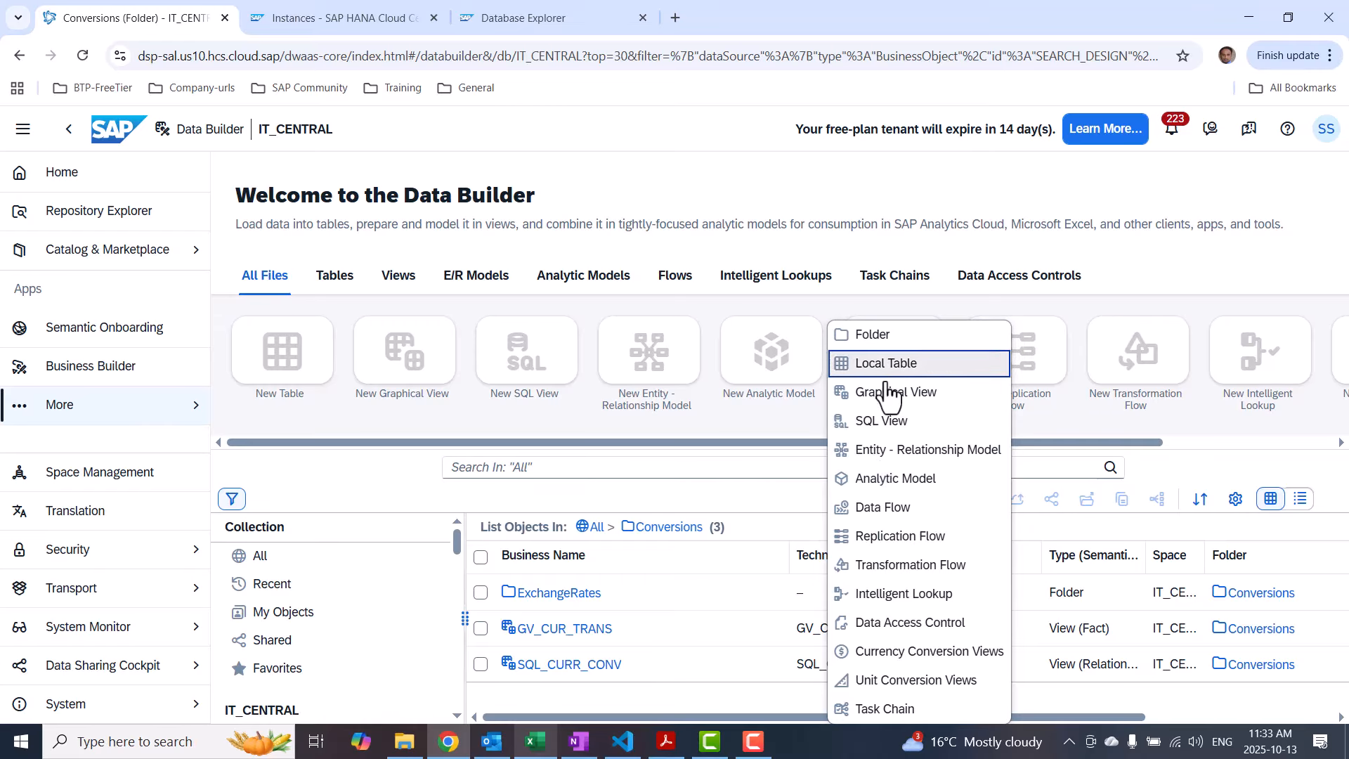
left_click(887, 485)
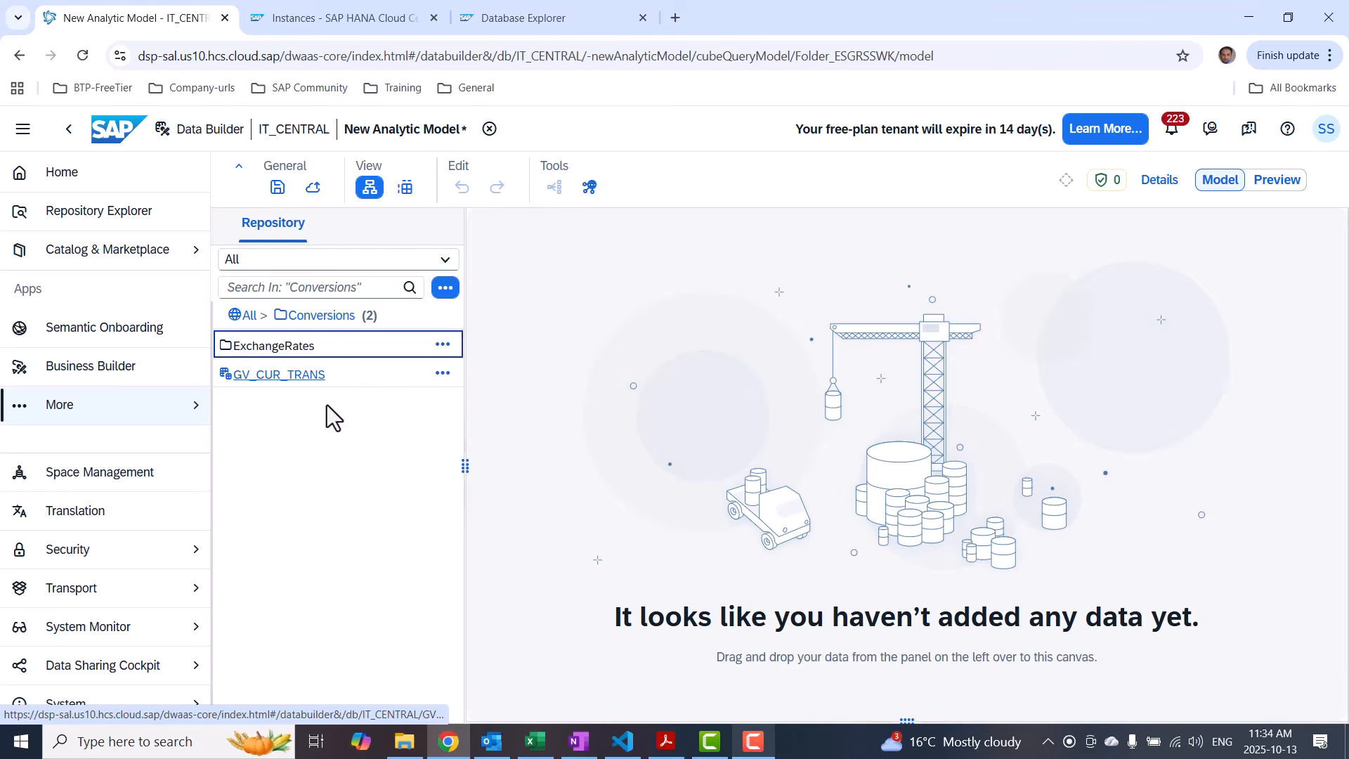
left_click_drag(348, 376, 641, 403)
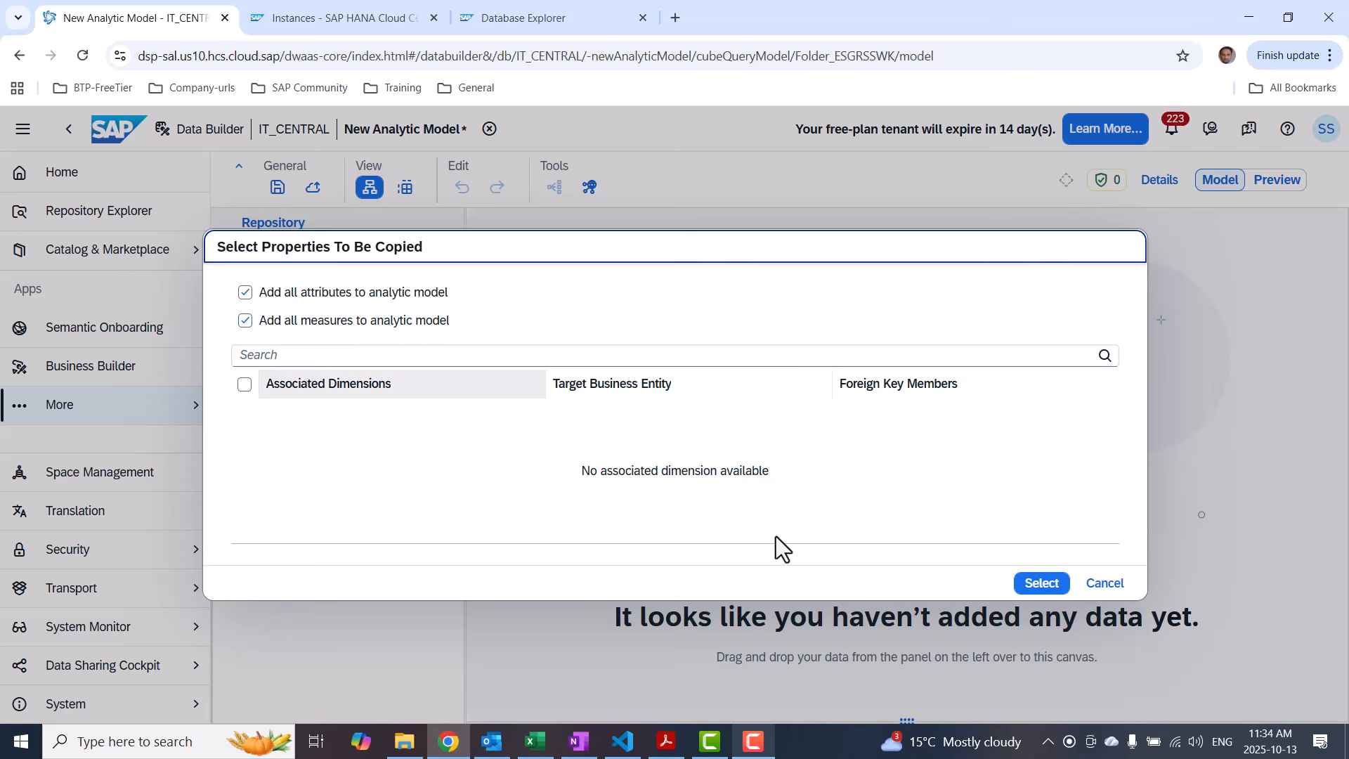
left_click(1039, 583)
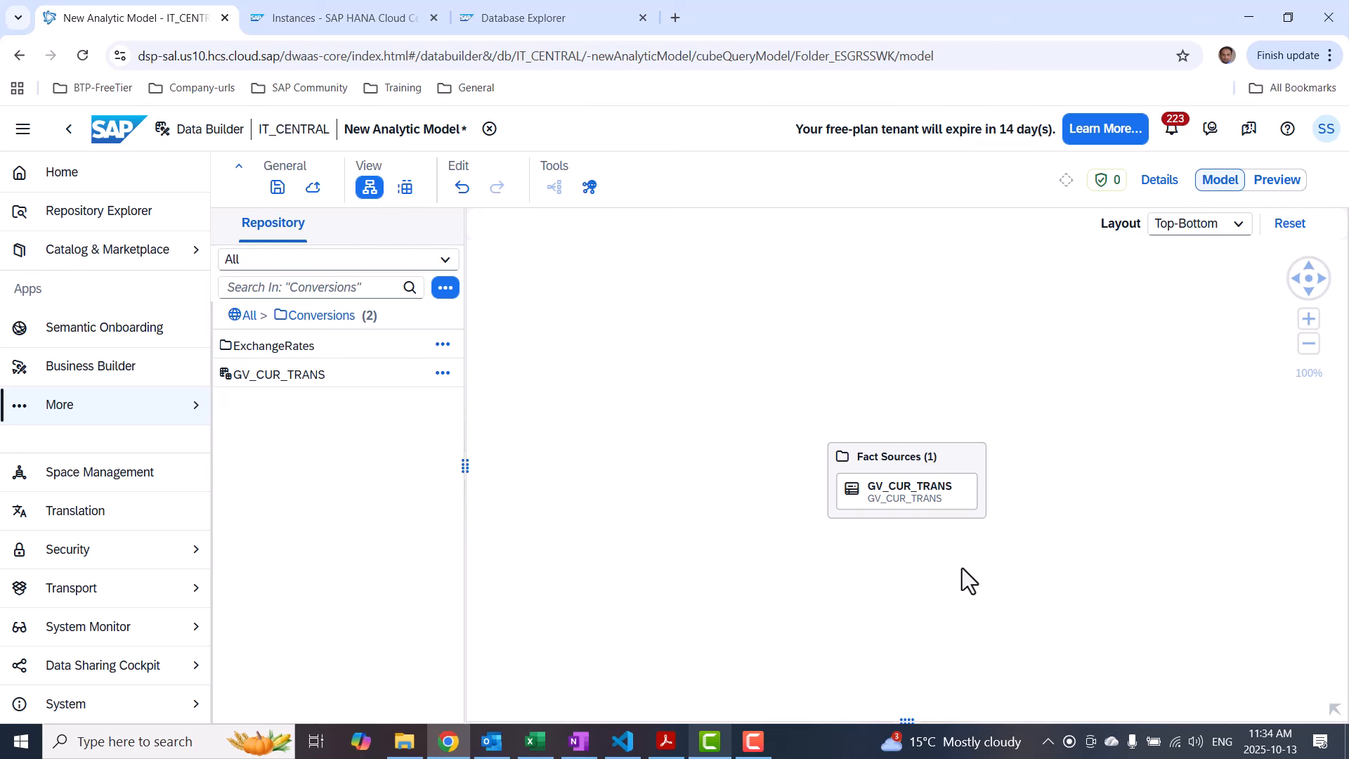
left_click_drag(927, 443, 895, 379)
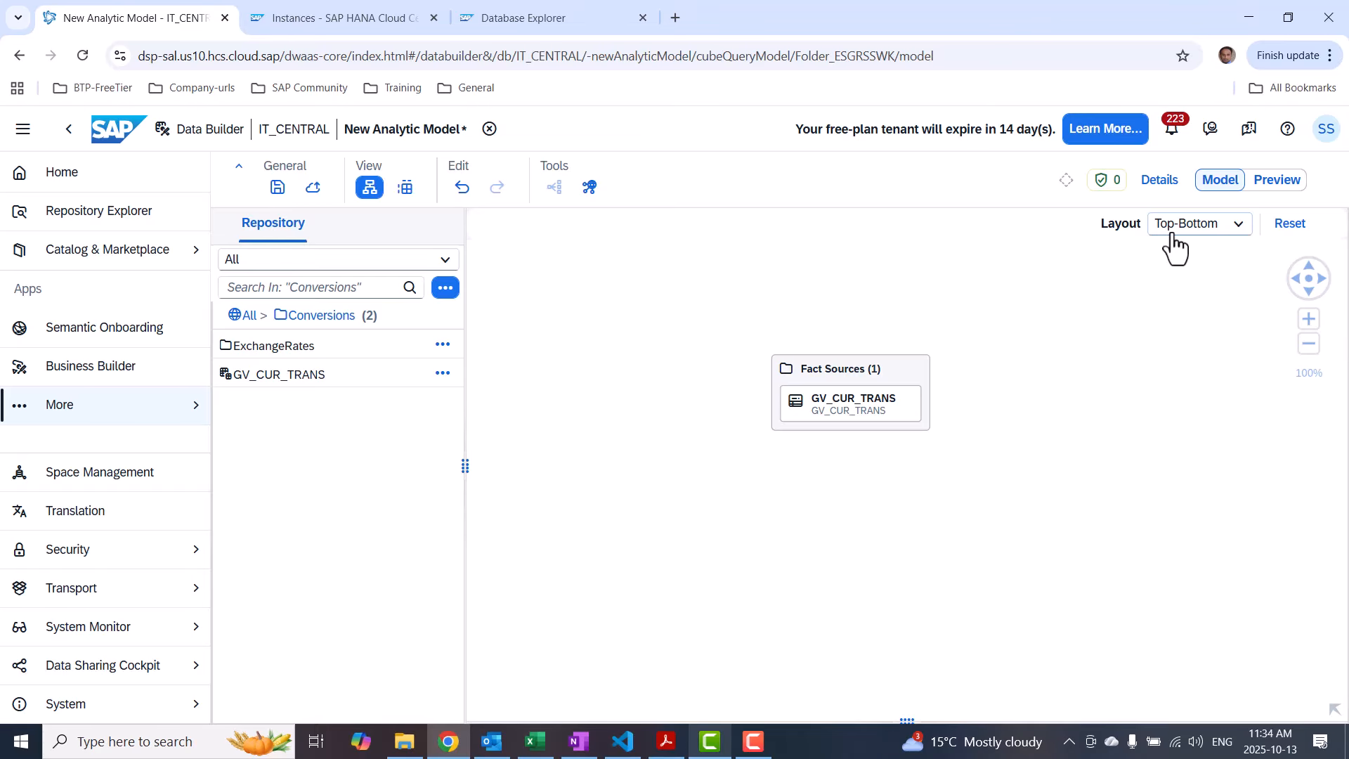
Add a conversion measure with INV_AMT as source measure to the analytic model, and open its properties
left_click(1166, 184)
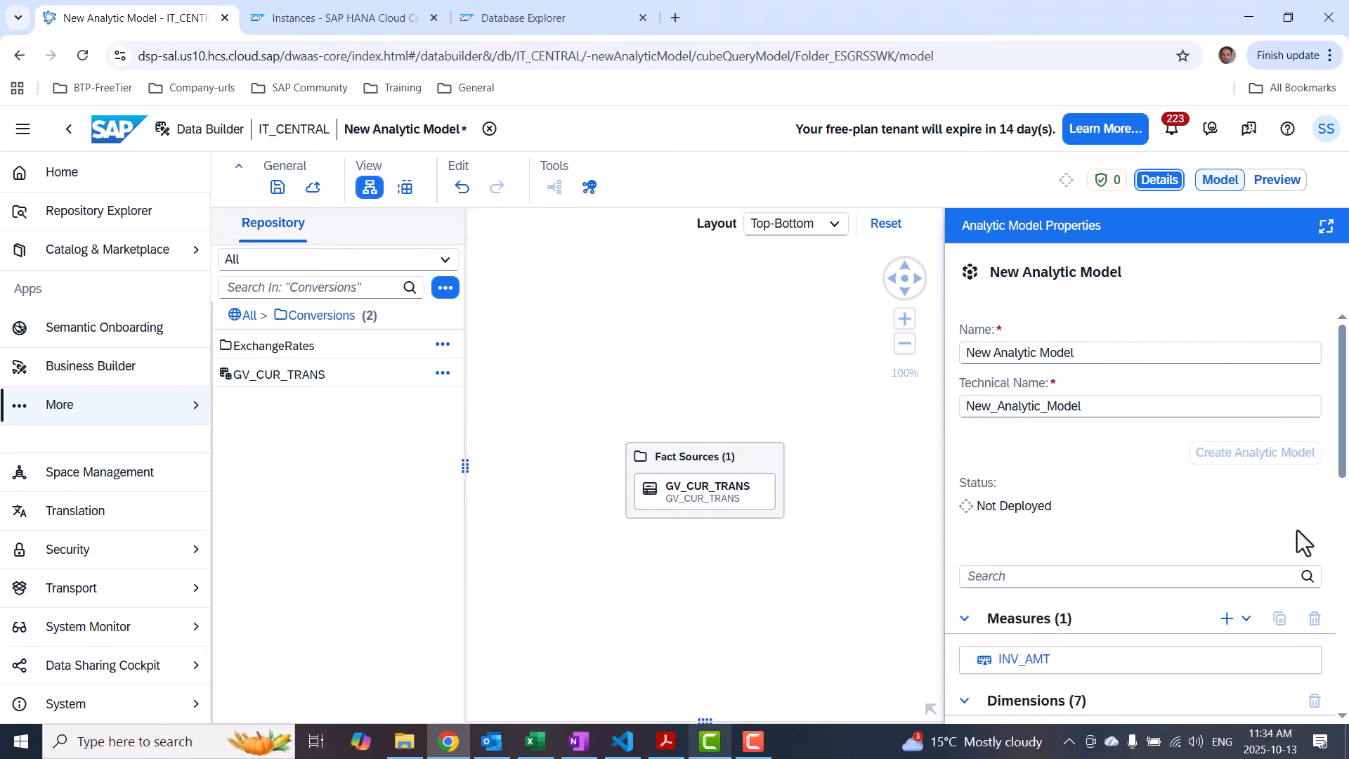
scroll(1341, 470, "down", 4)
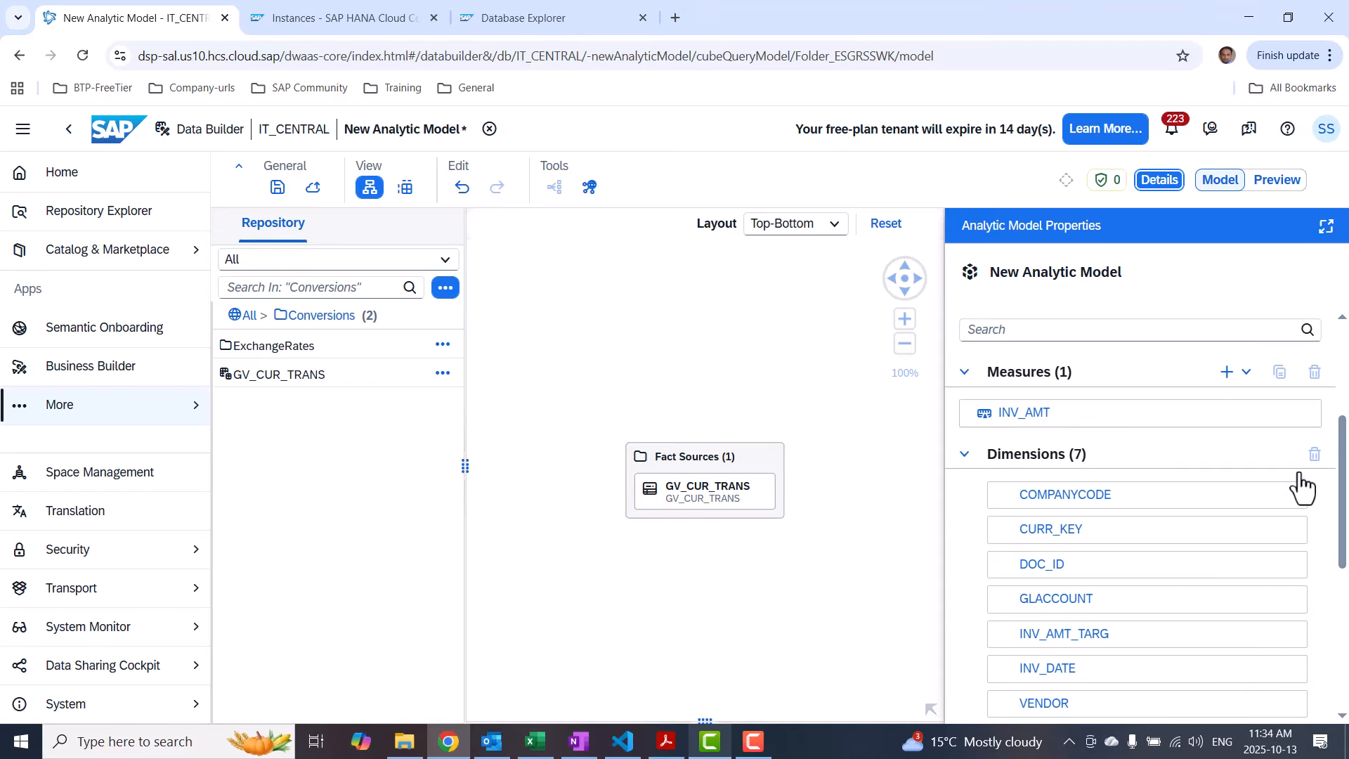
left_click(1247, 372)
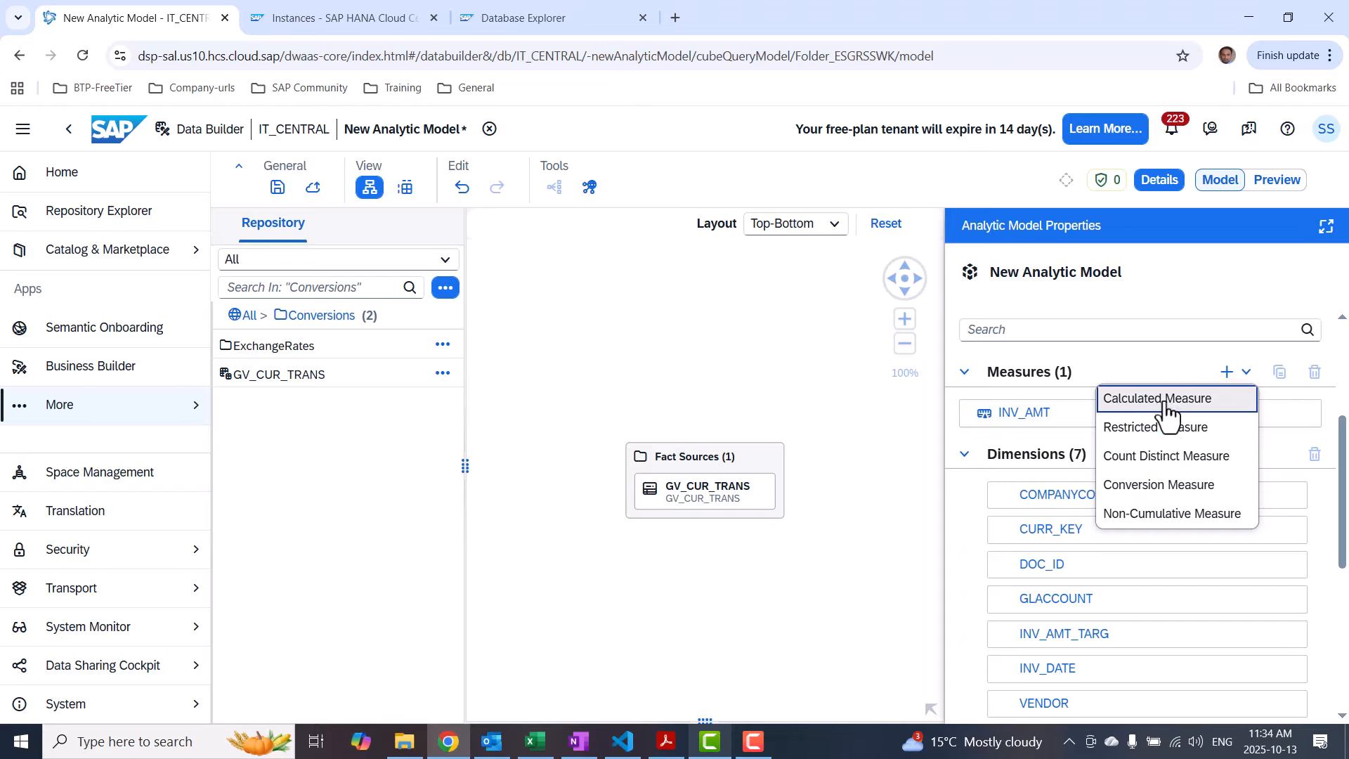
left_click(1182, 497)
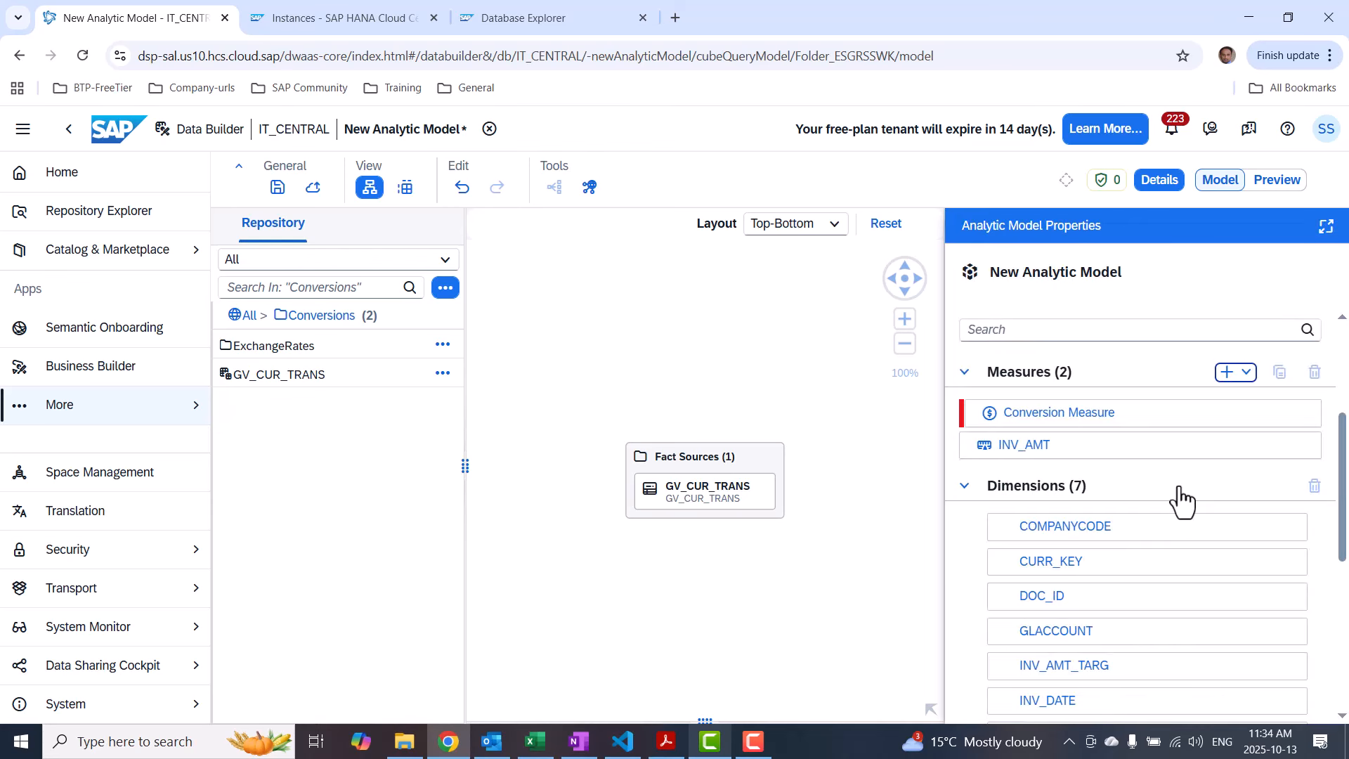
left_click(992, 421)
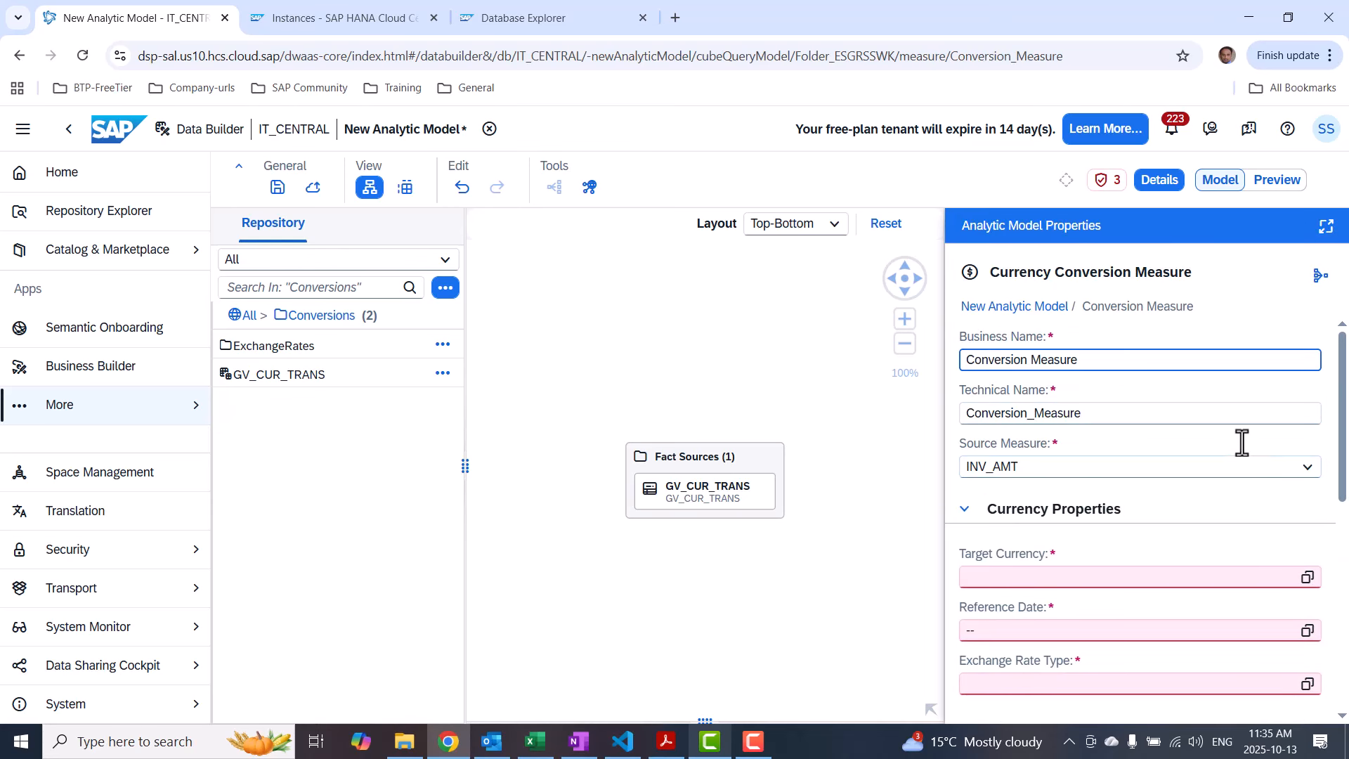
left_click(1306, 468)
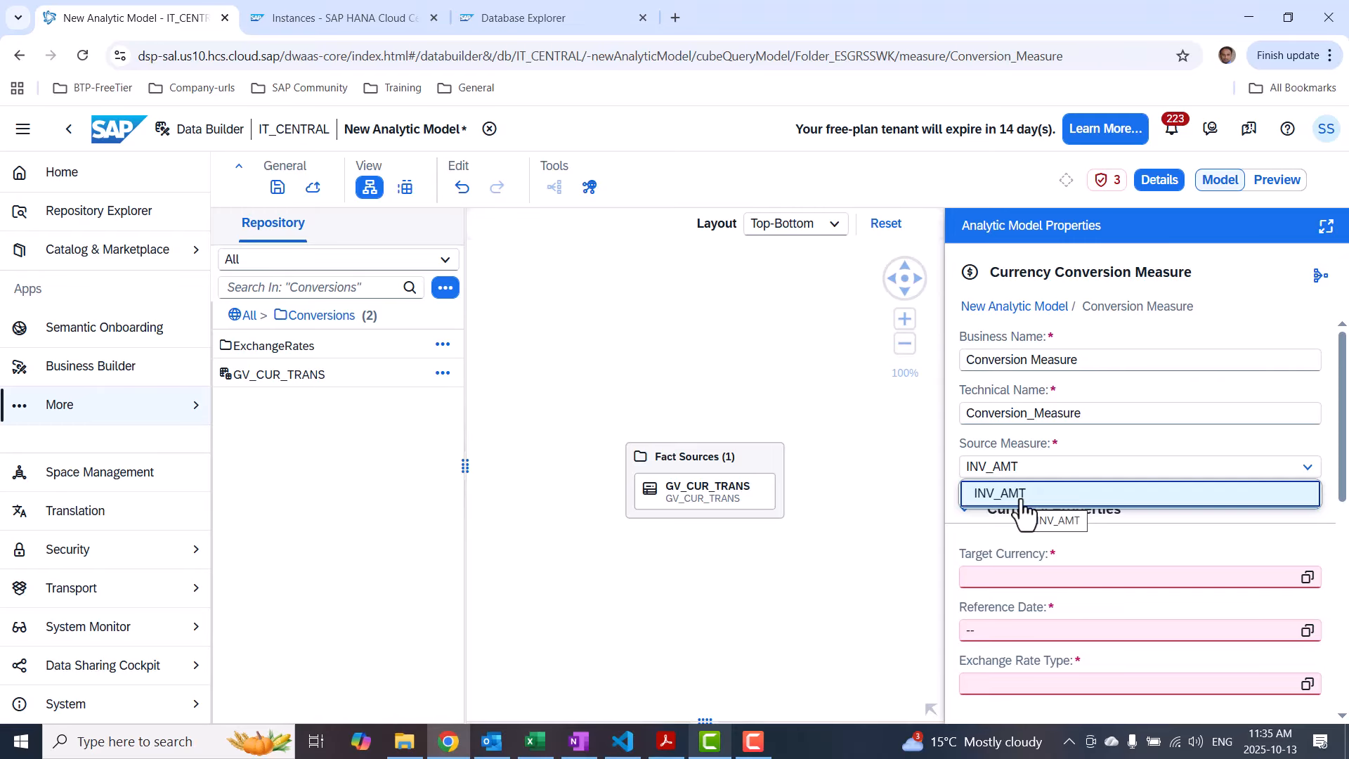
left_click(875, 420)
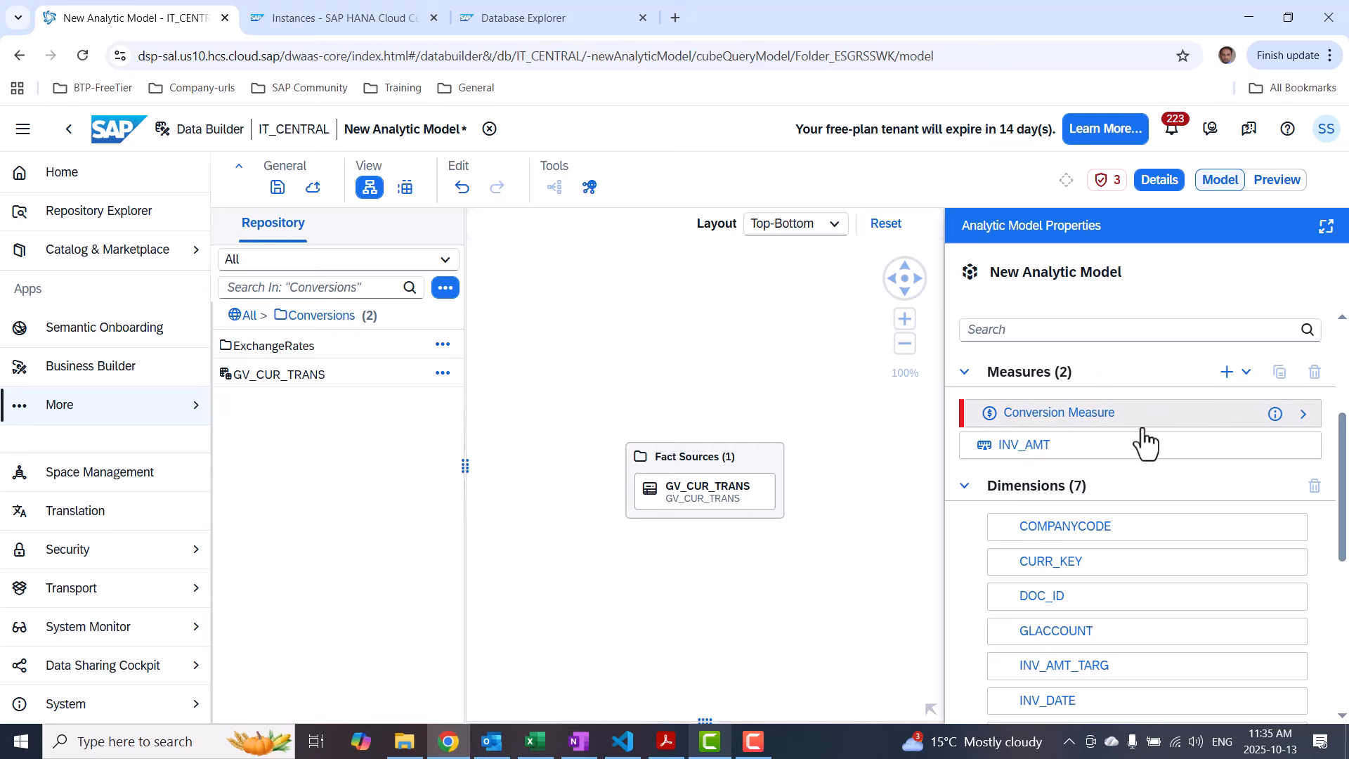
left_click(1253, 415)
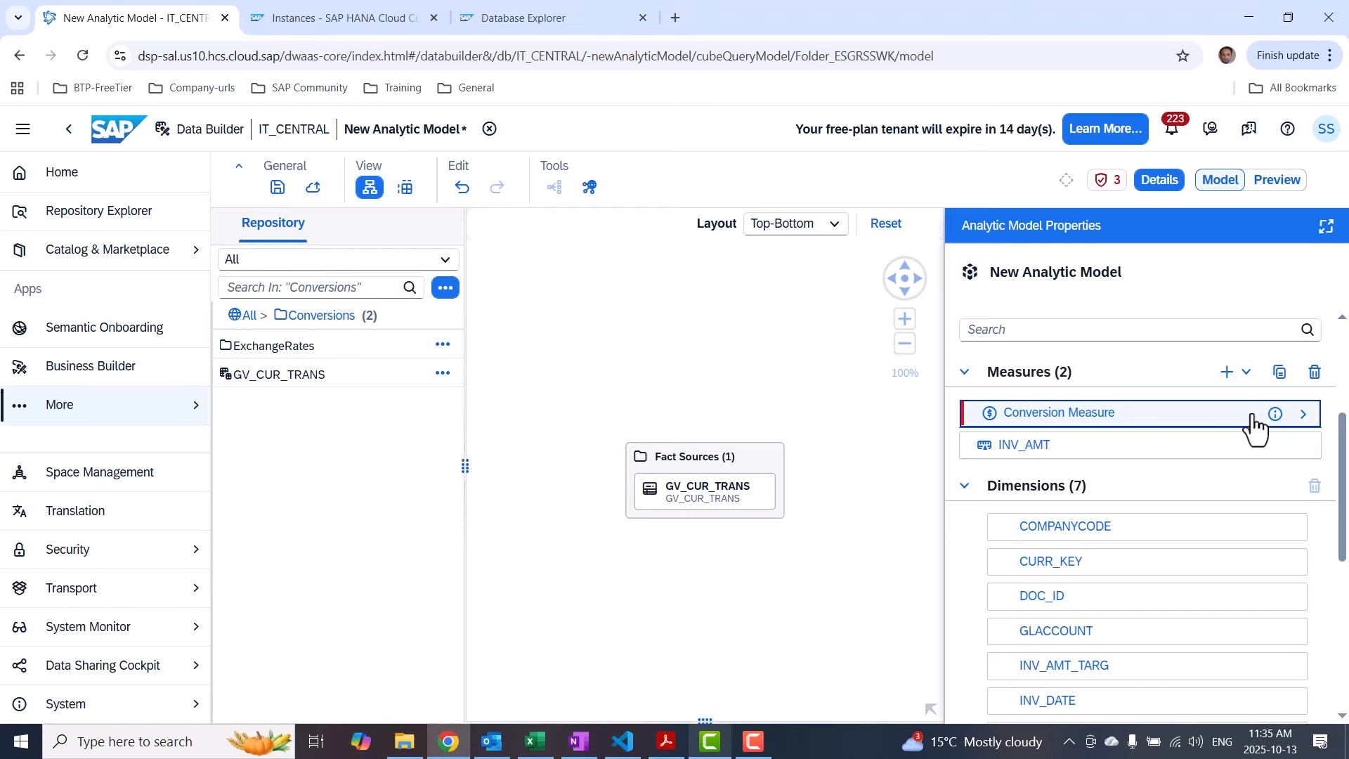
left_click(1156, 420)
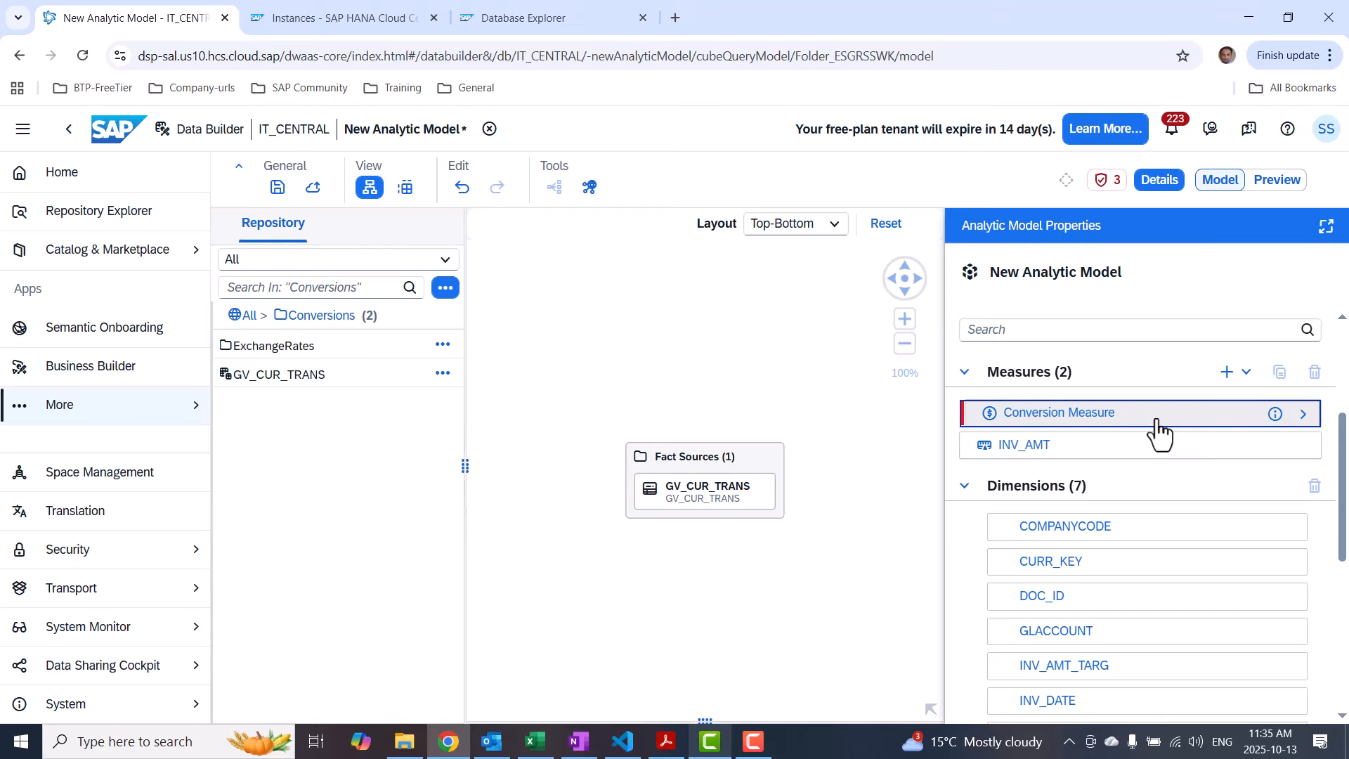
left_click(1304, 413)
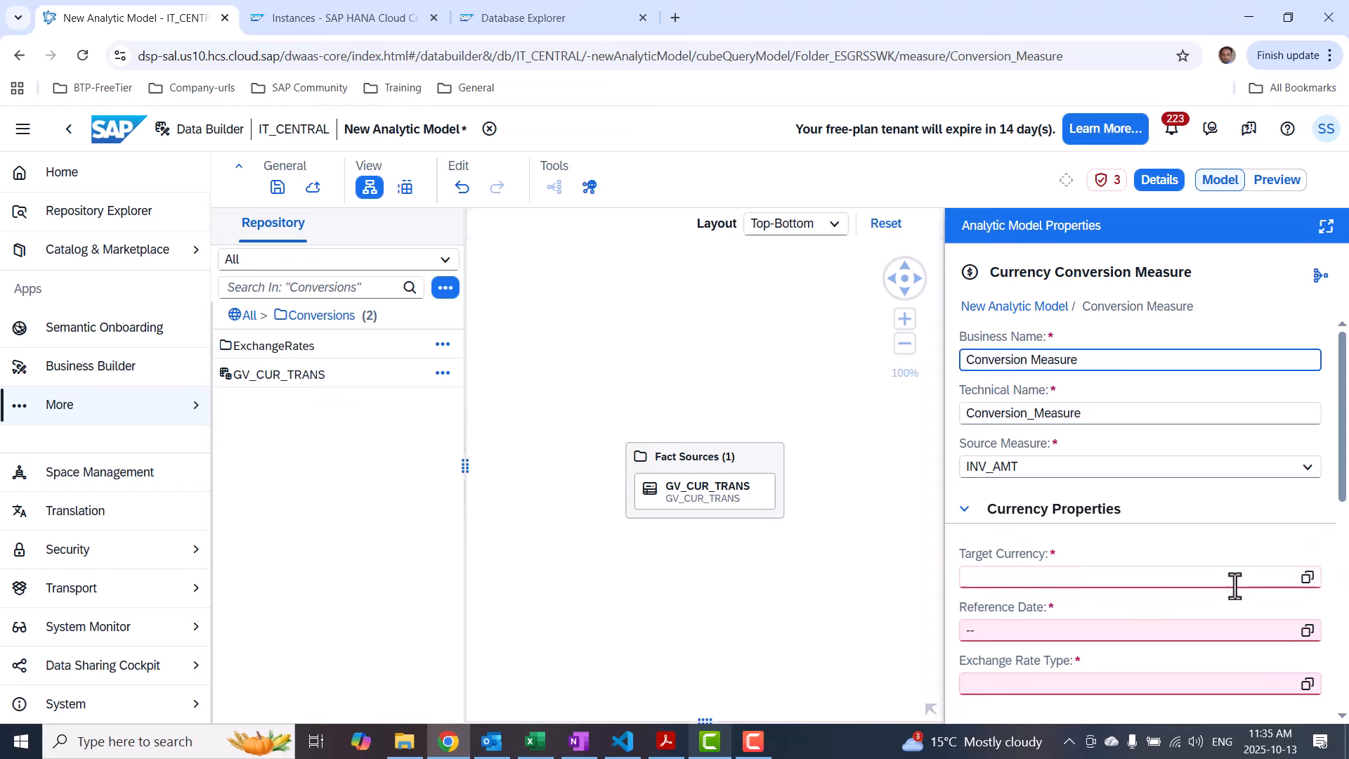
Set the conversion measure's target currency to a new source variable named IP_VAR_CURR
left_click(1305, 583)
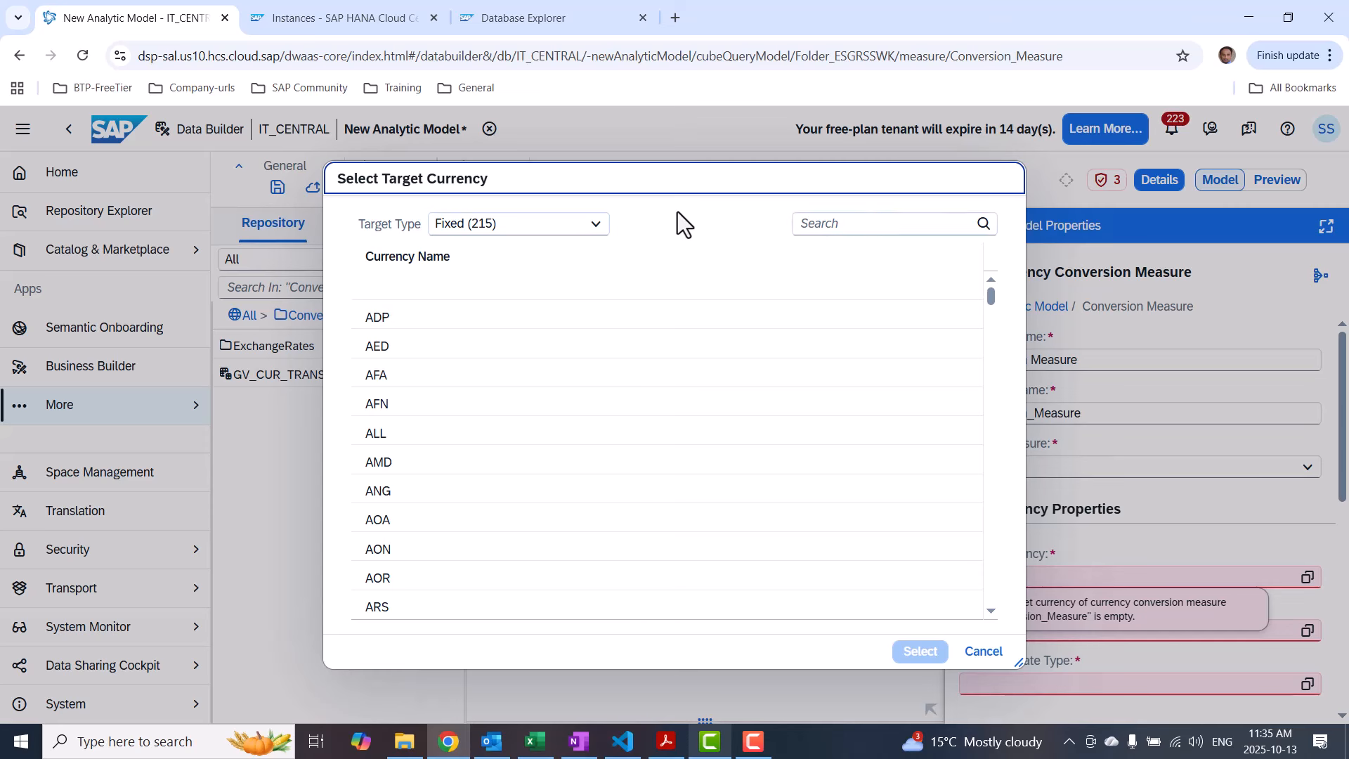
left_click(599, 224)
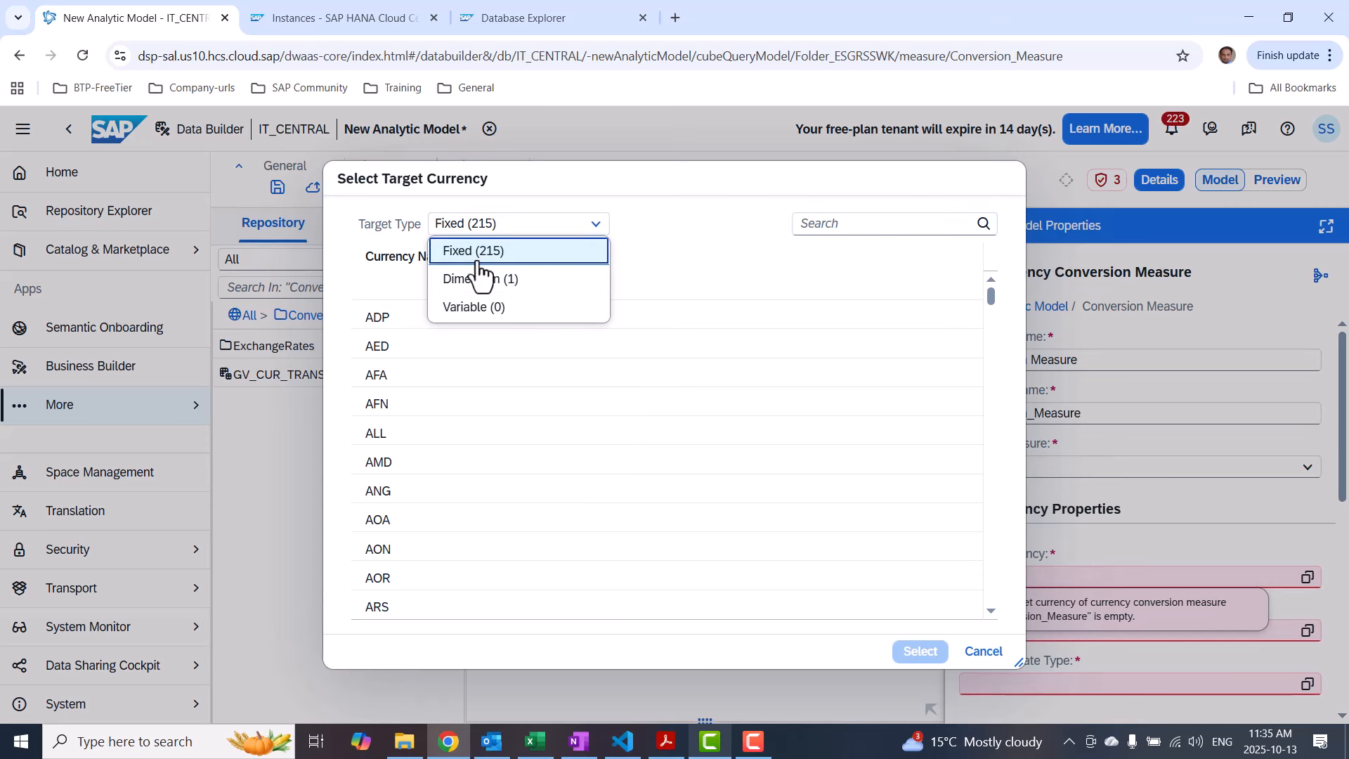
left_click(487, 309)
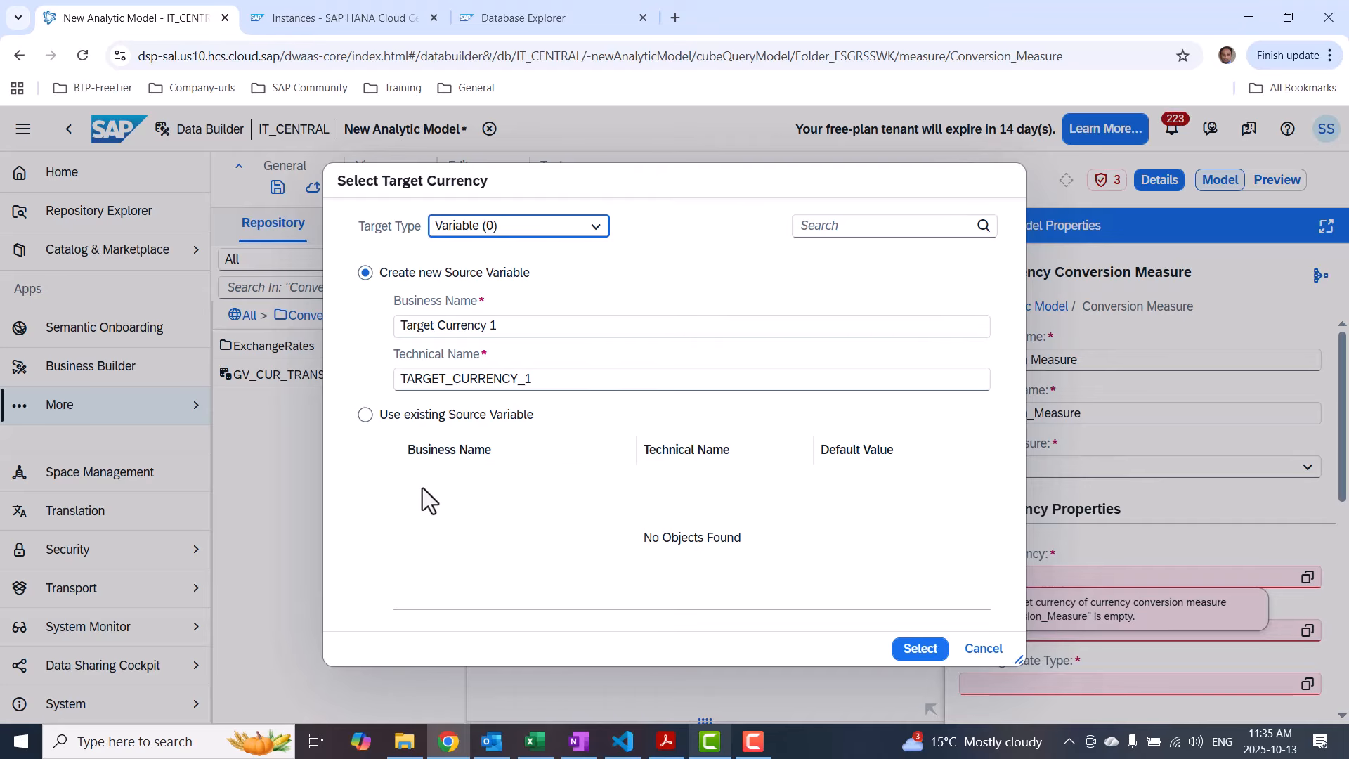
left_click_drag(529, 316, 336, 315)
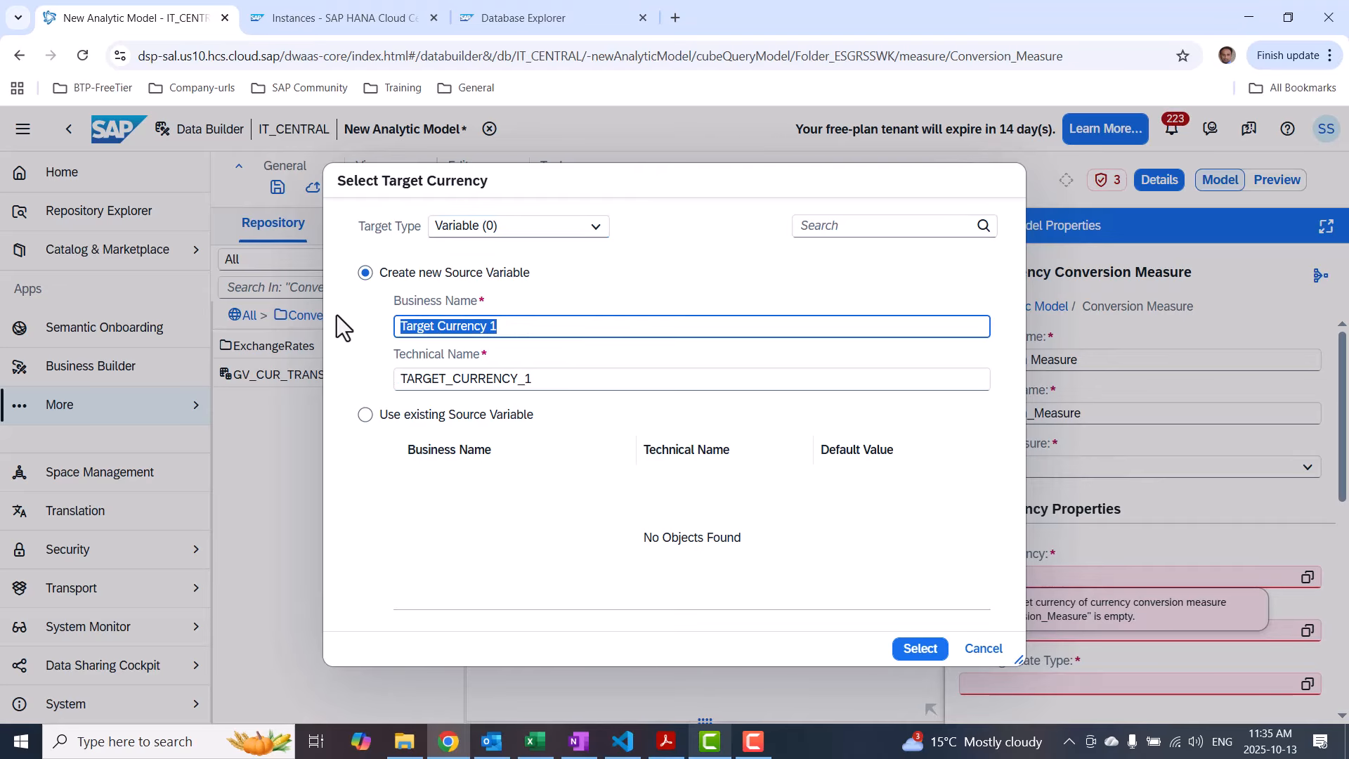
type("IP")
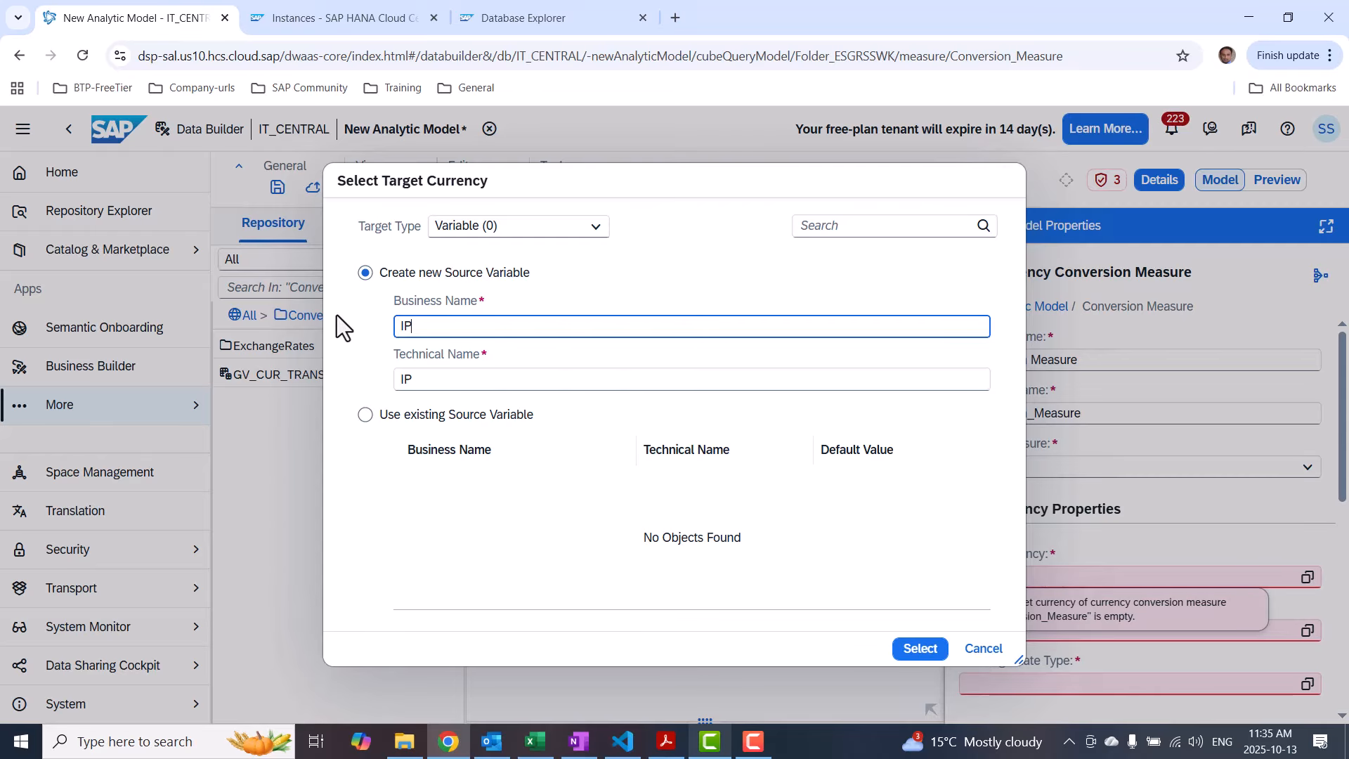
type("_VAR_CURRENC")
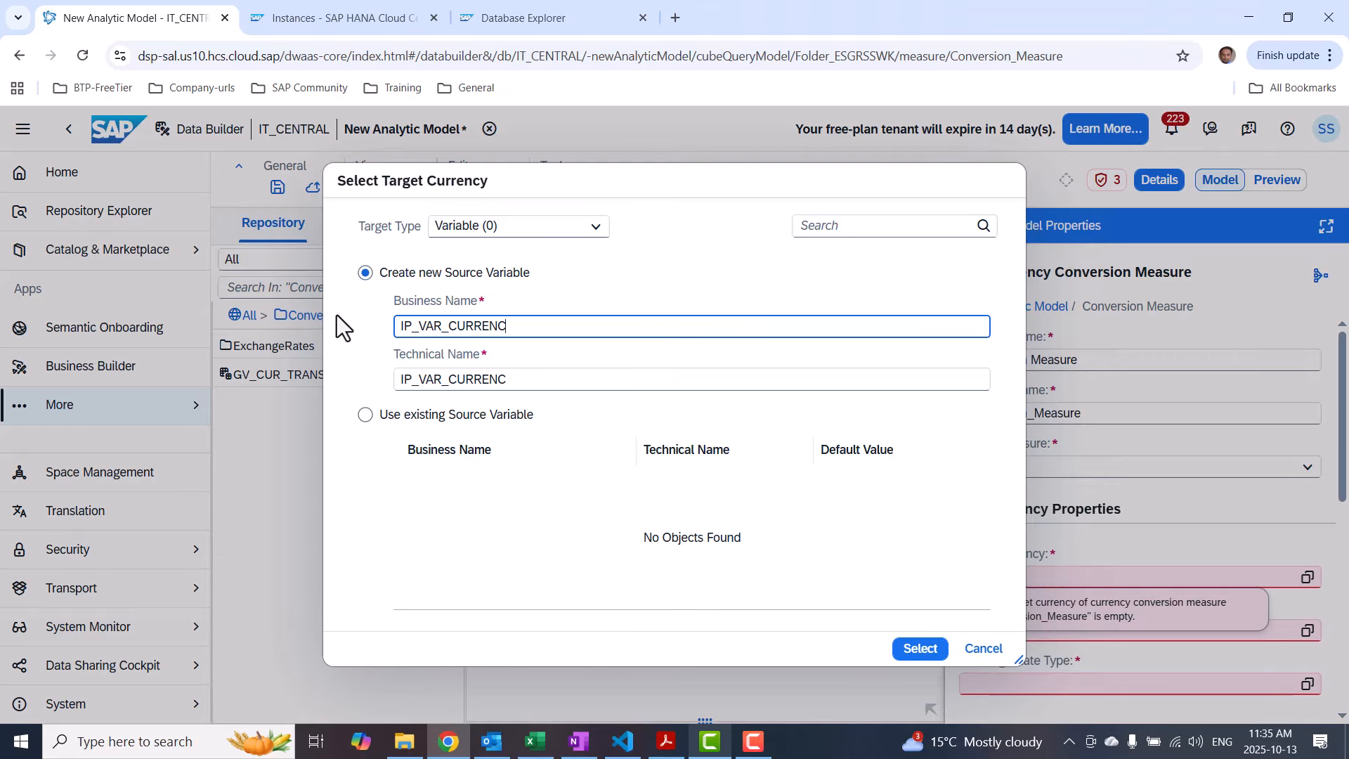
type("Y")
key("BackSpace")
key("BackSpace")
key("BackSpace")
key("BackSpace")
left_click(918, 649)
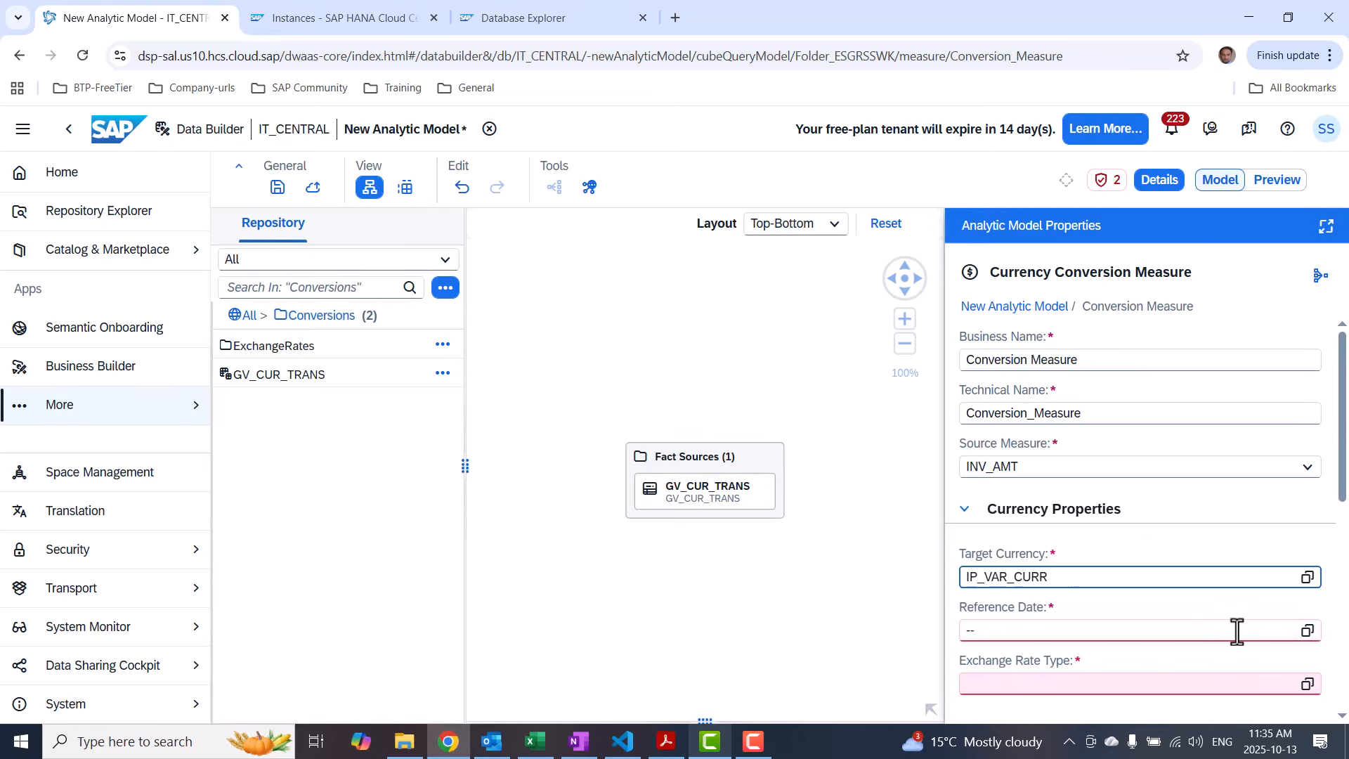
Set the conversion measure's reference date to the INV_DATE dimension of GV_CUR_TRANS
left_click(1307, 633)
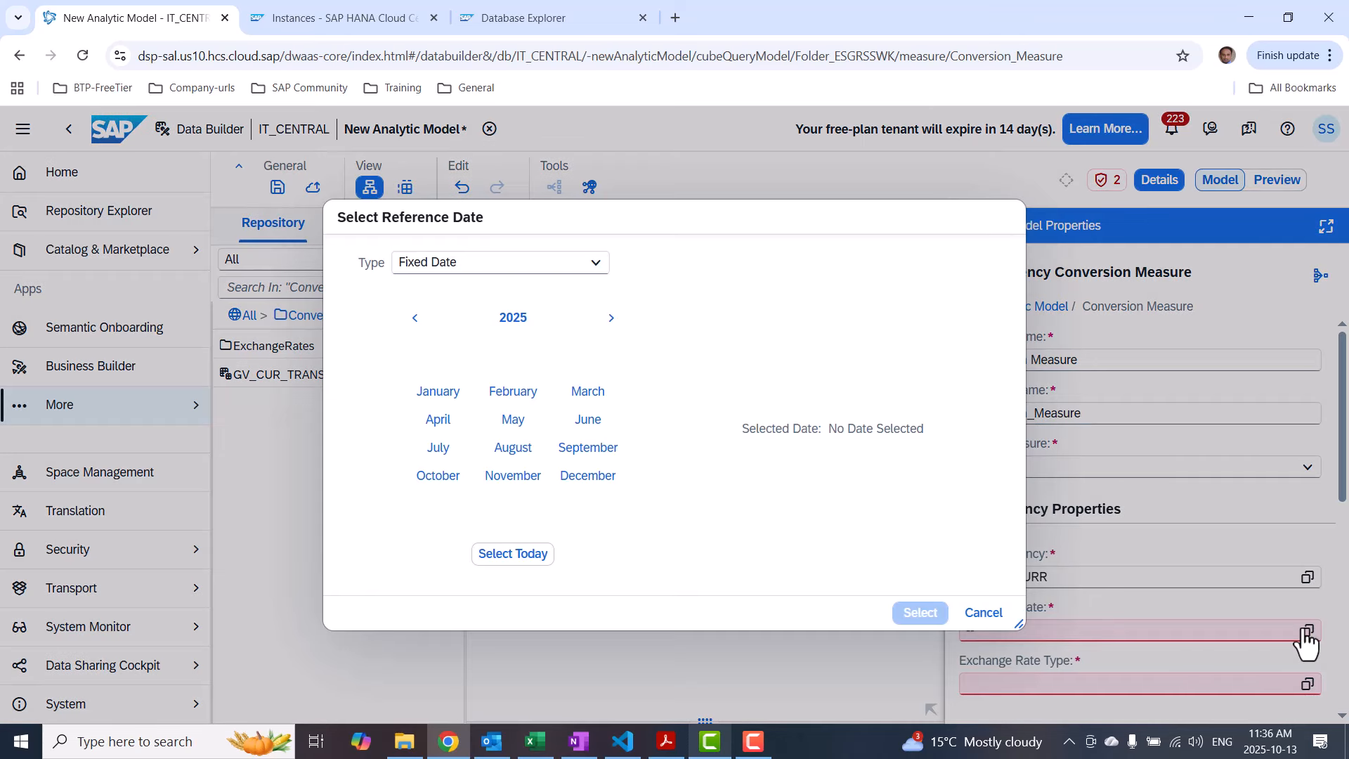
left_click(599, 264)
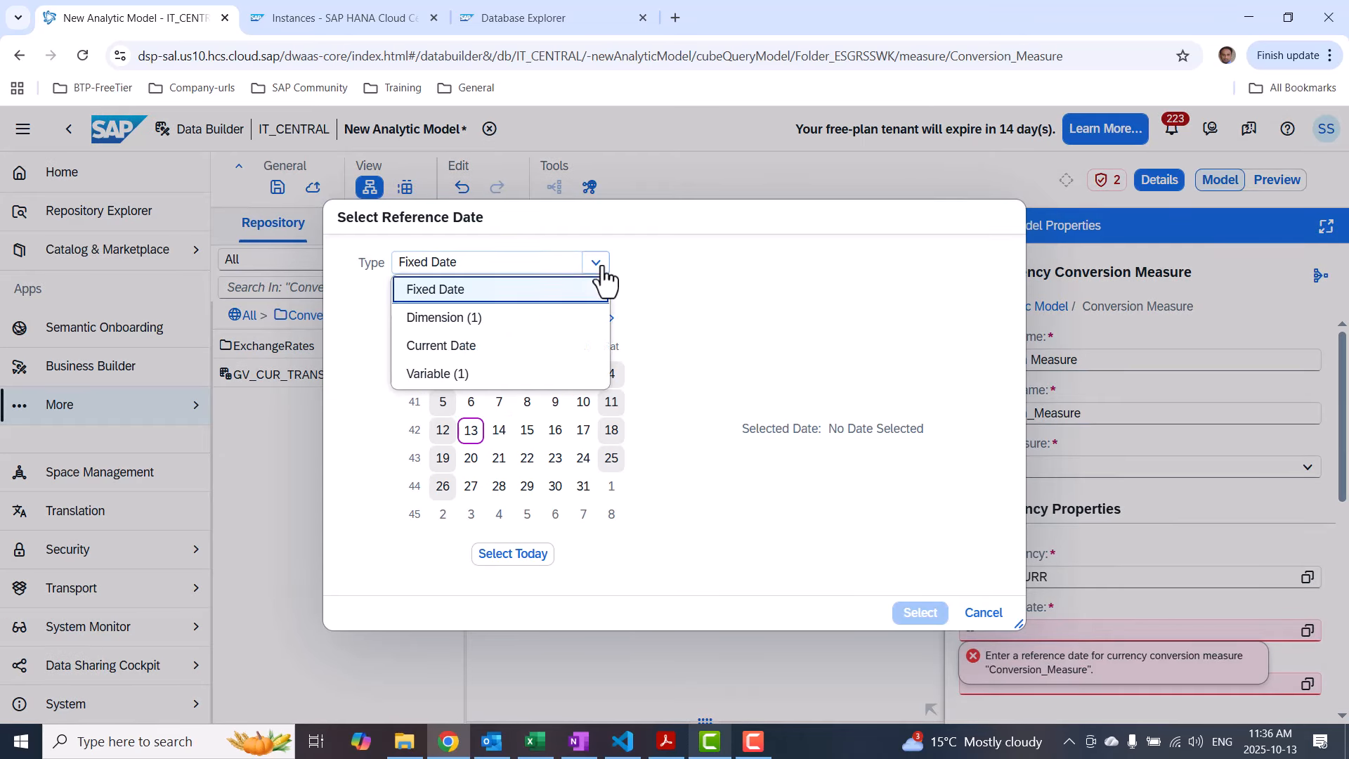
left_click(445, 322)
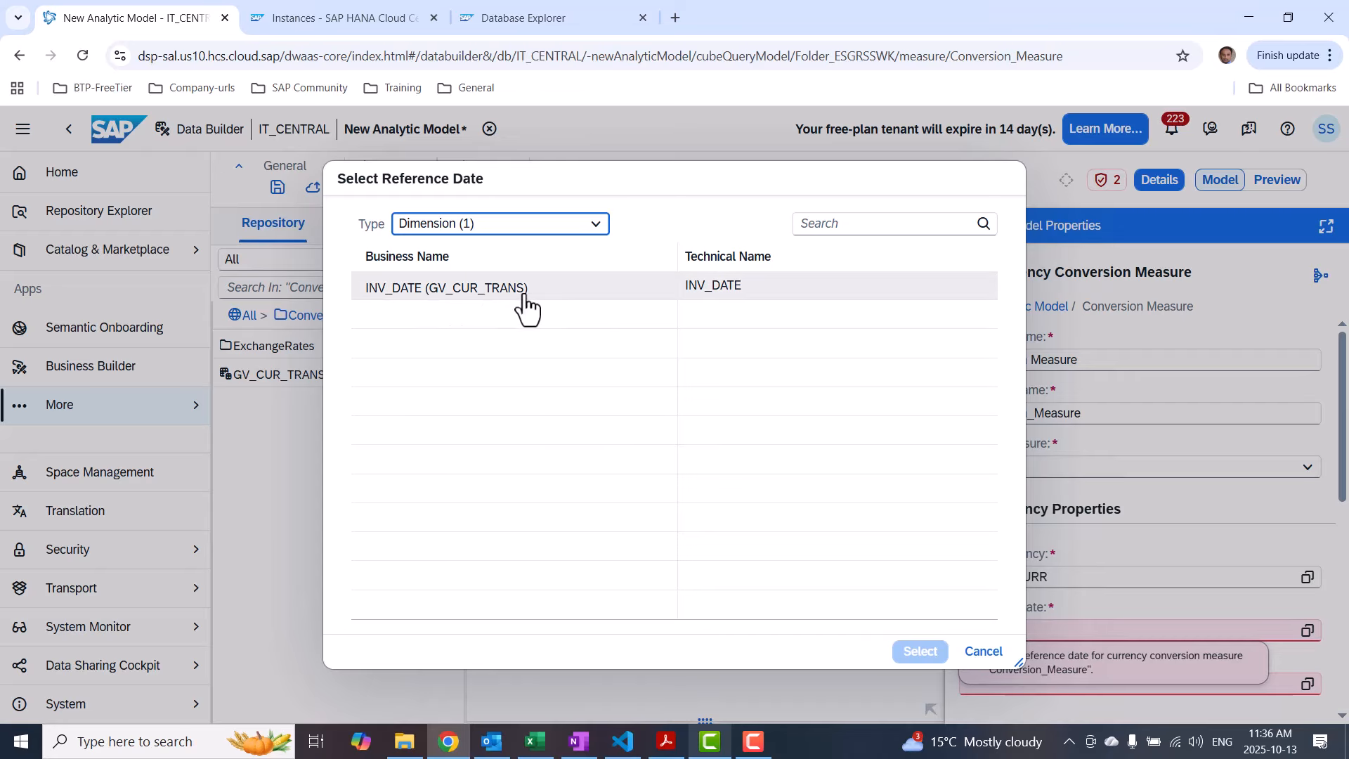
left_click(603, 290)
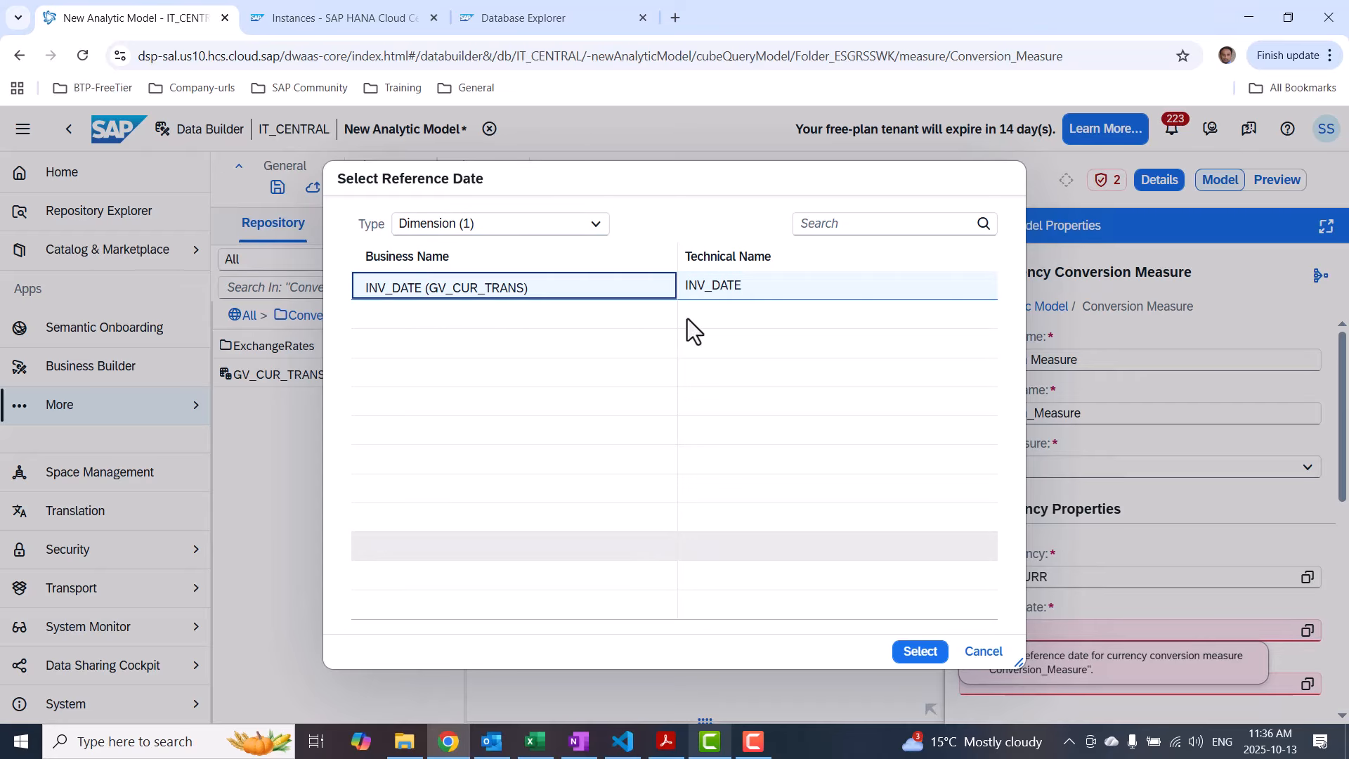
left_click(921, 653)
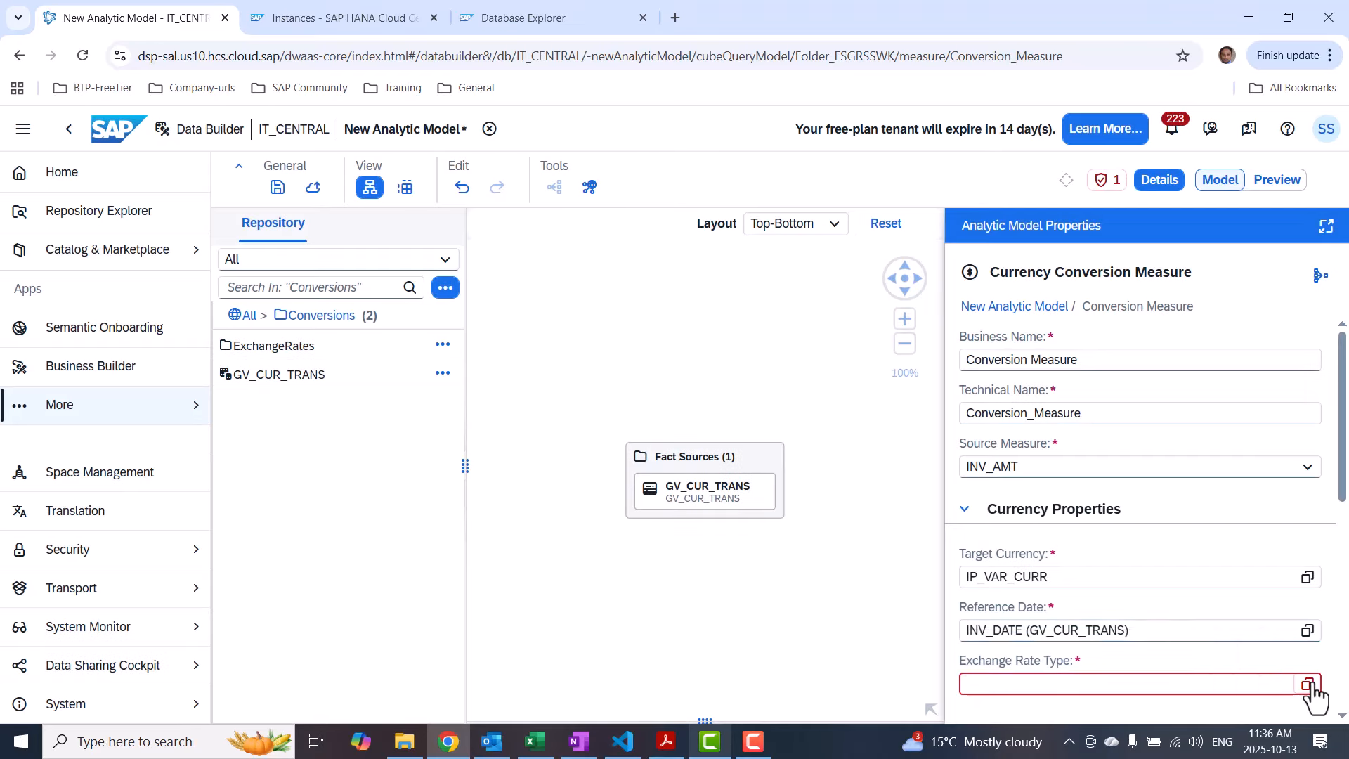
Set the conversion measure's exchange rate type to the fixed type M
left_click(1309, 685)
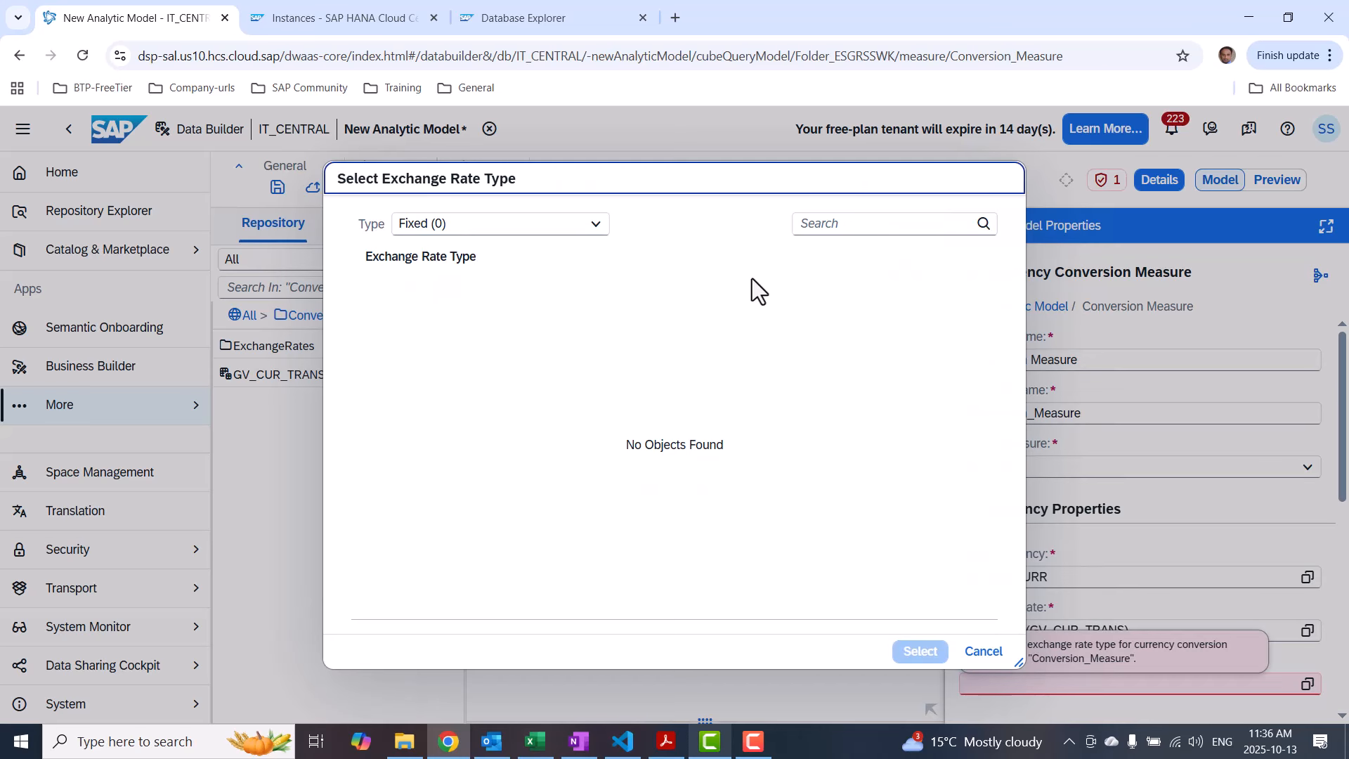
left_click(824, 225)
type("M")
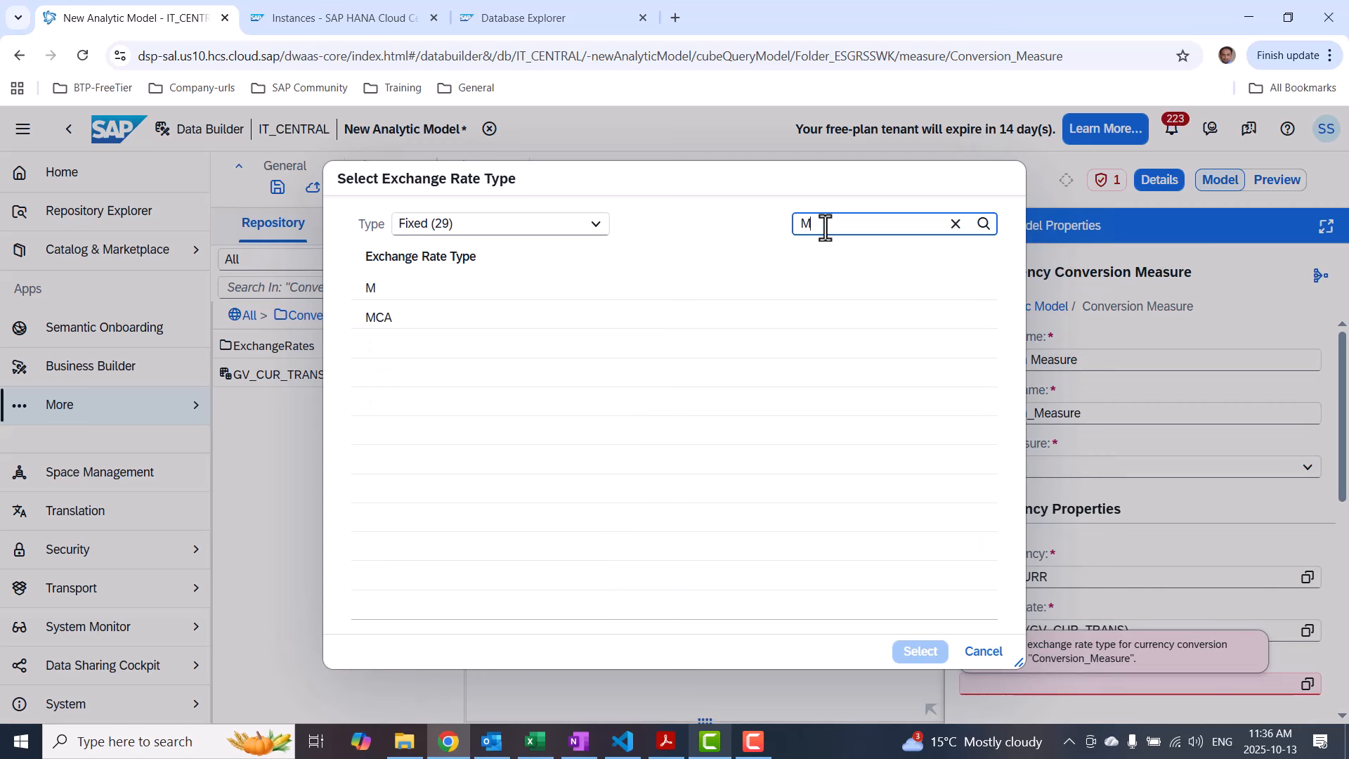
left_click(583, 294)
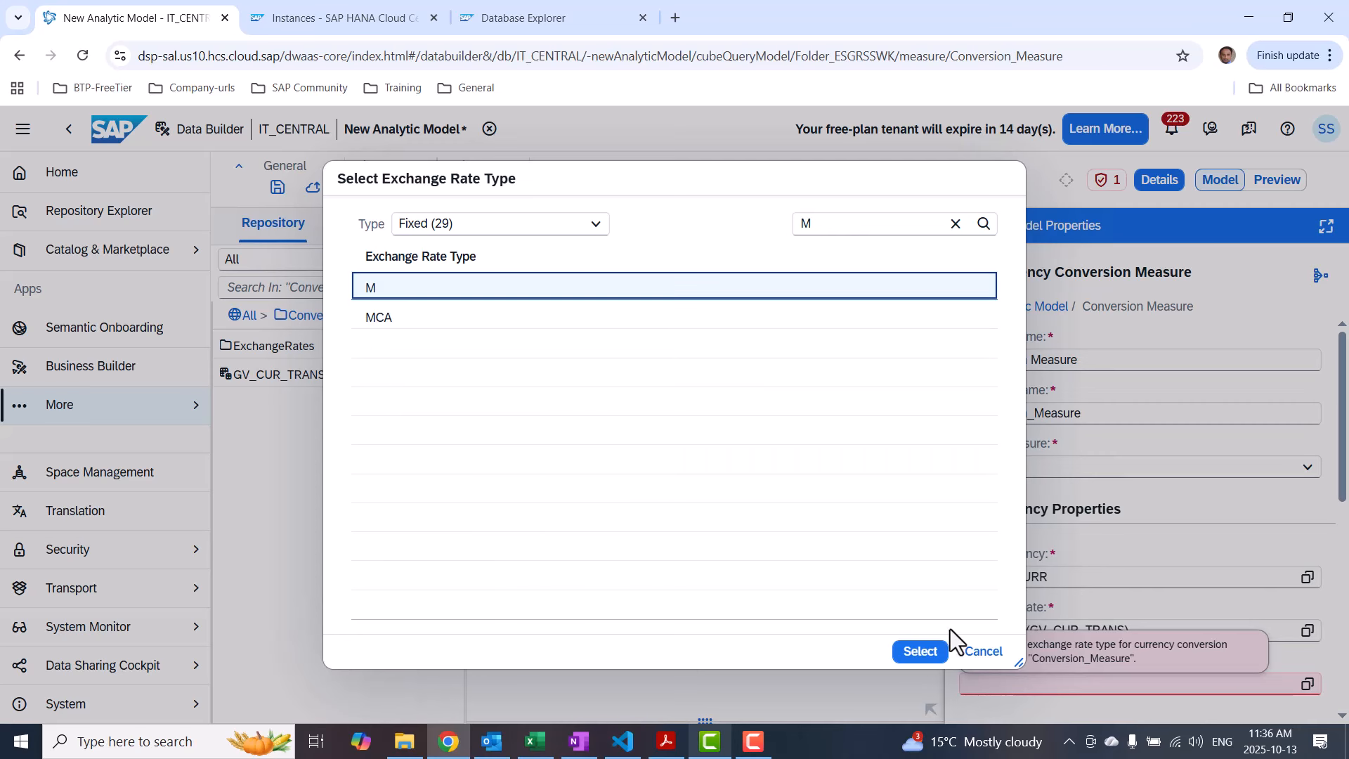
left_click(920, 651)
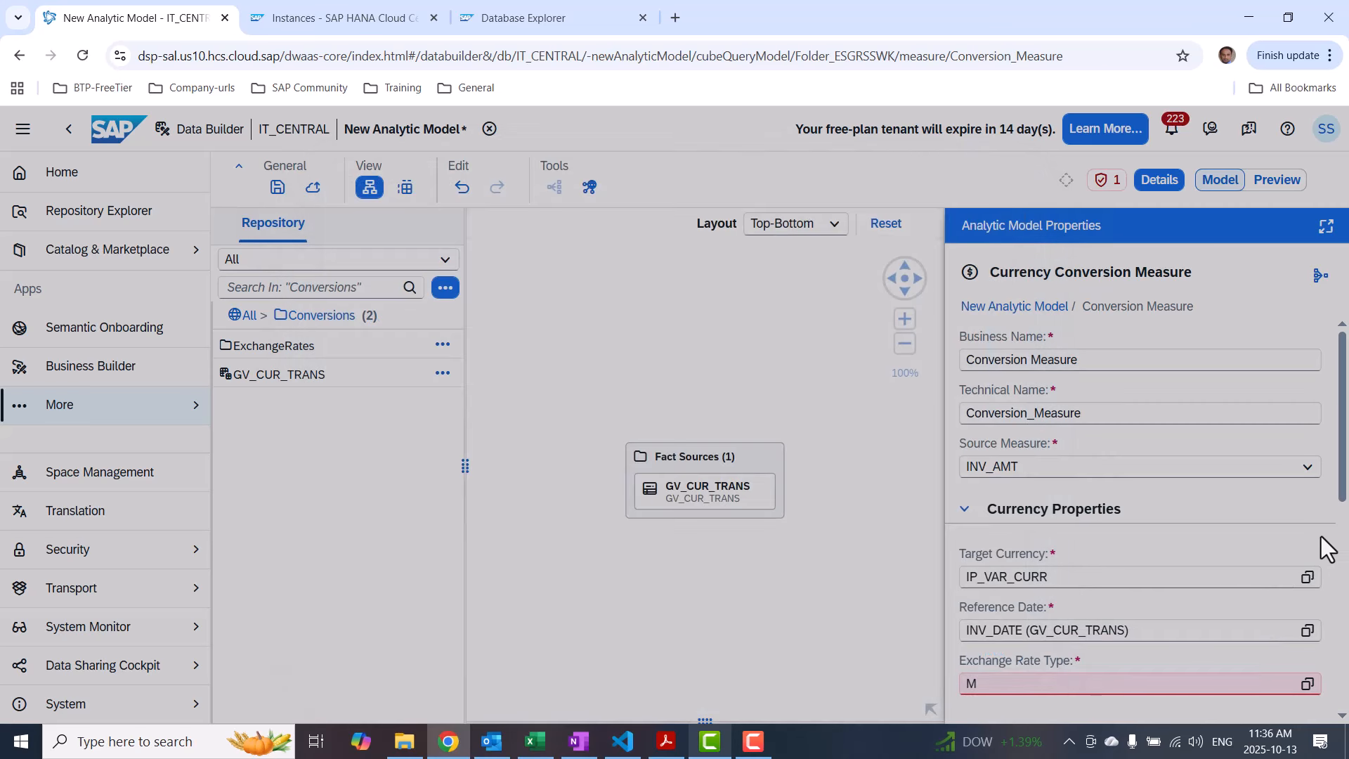
left_click_drag(1338, 500, 1342, 470)
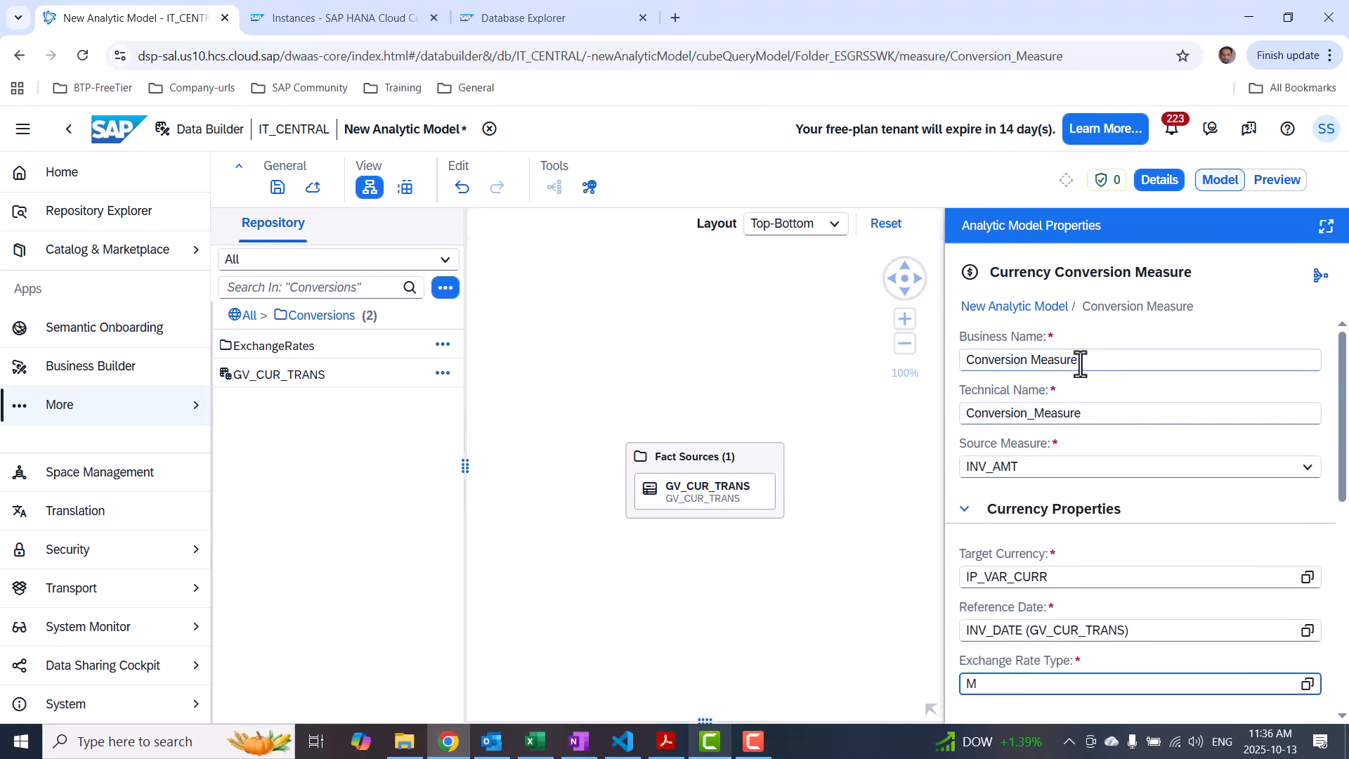
Rename the conversion measure as AMT_AN_TARG
left_click_drag(1081, 360, 918, 348)
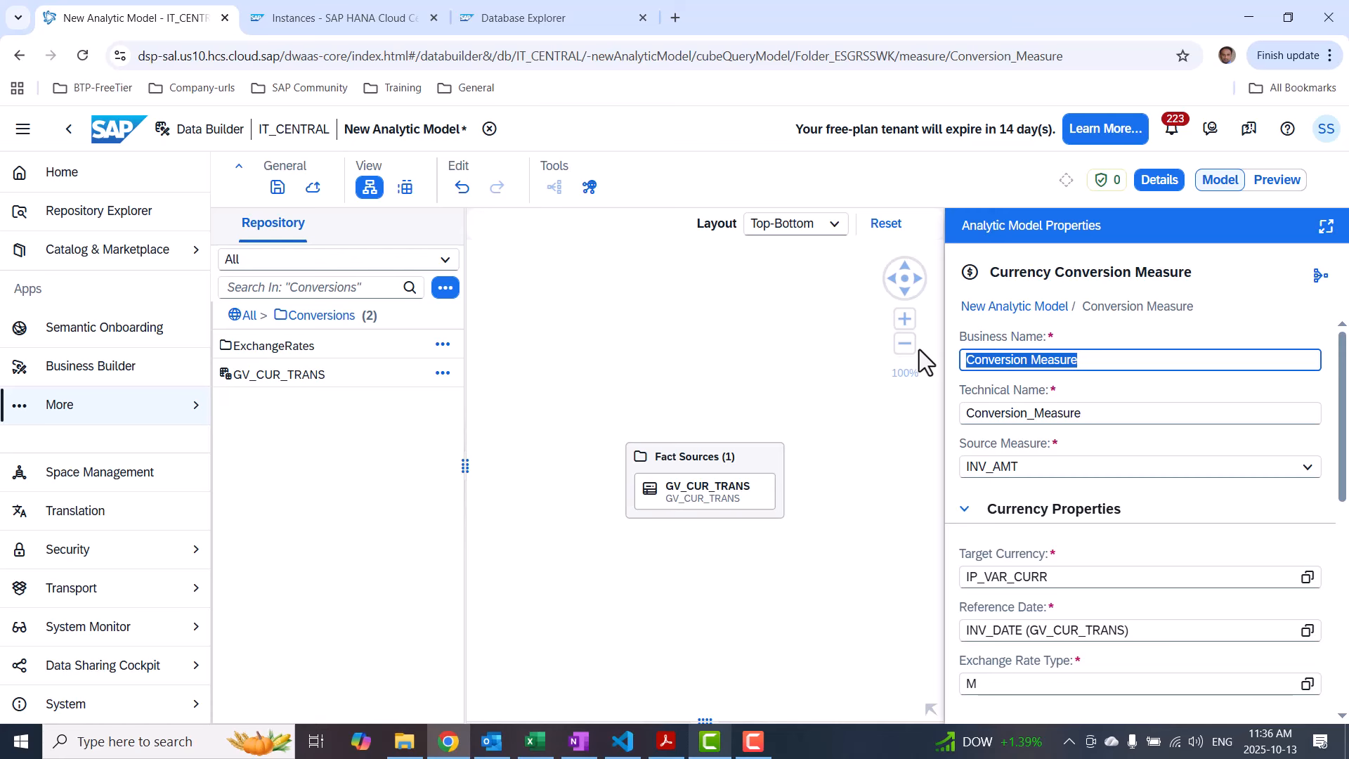
type("AMT_")
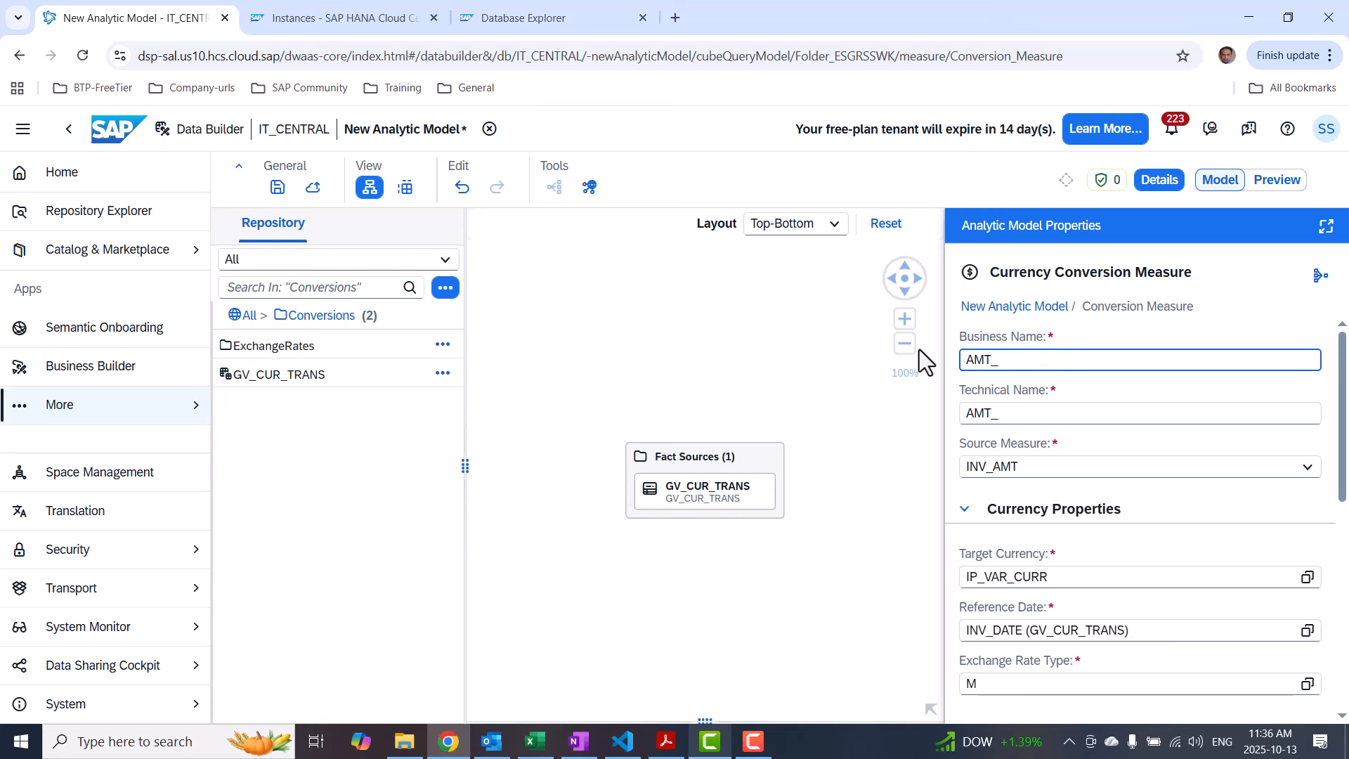
type("AN")
type("_TARG")
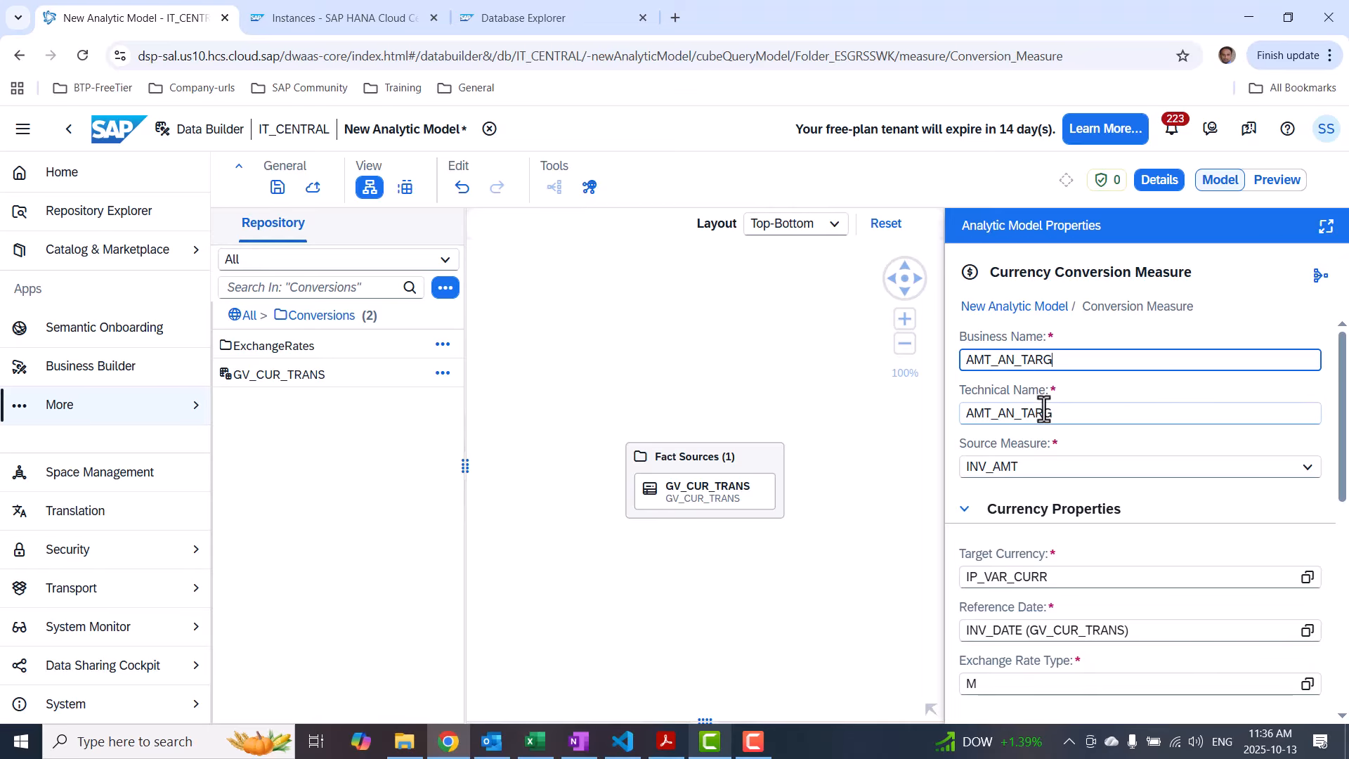
Save the analytic model in the Conversions folder as AN_CURR_TRANS
left_click(278, 200)
type("AN_")
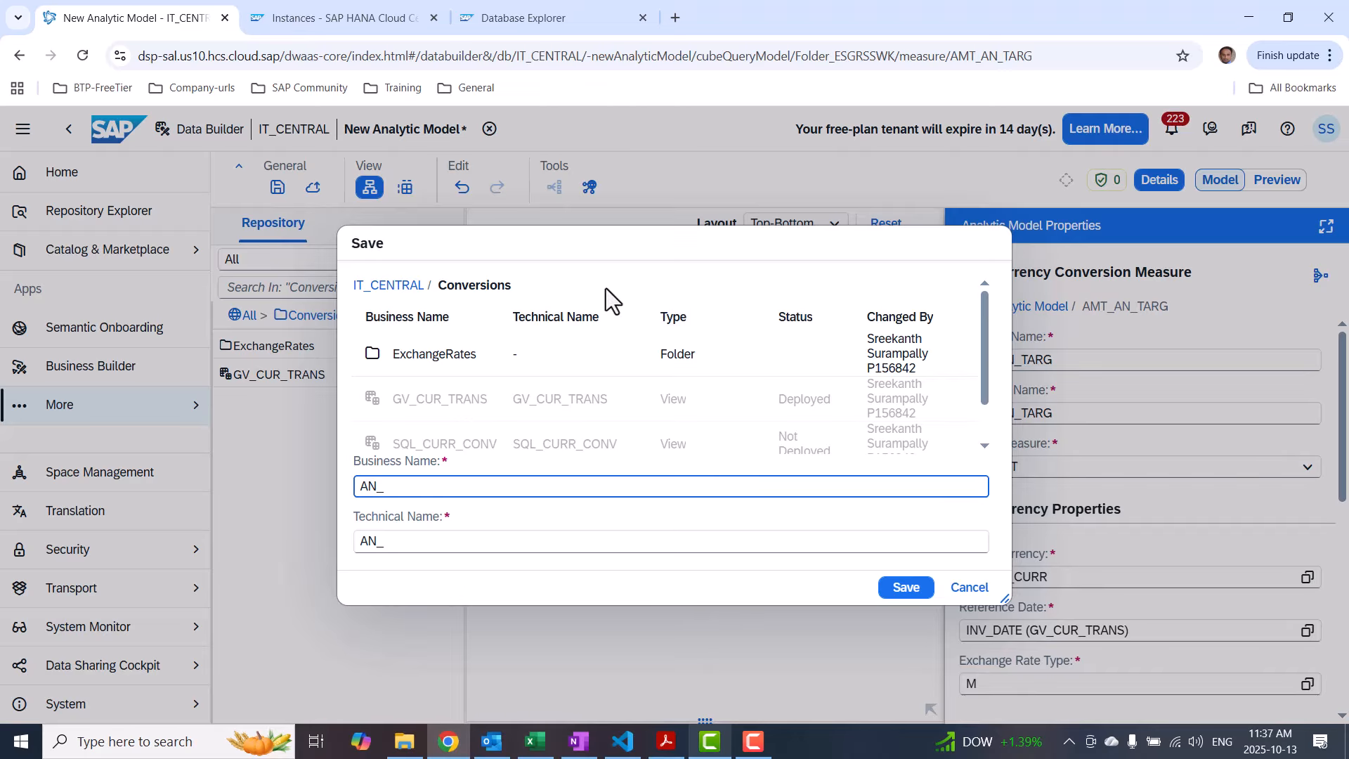
type("CURR_TRANS")
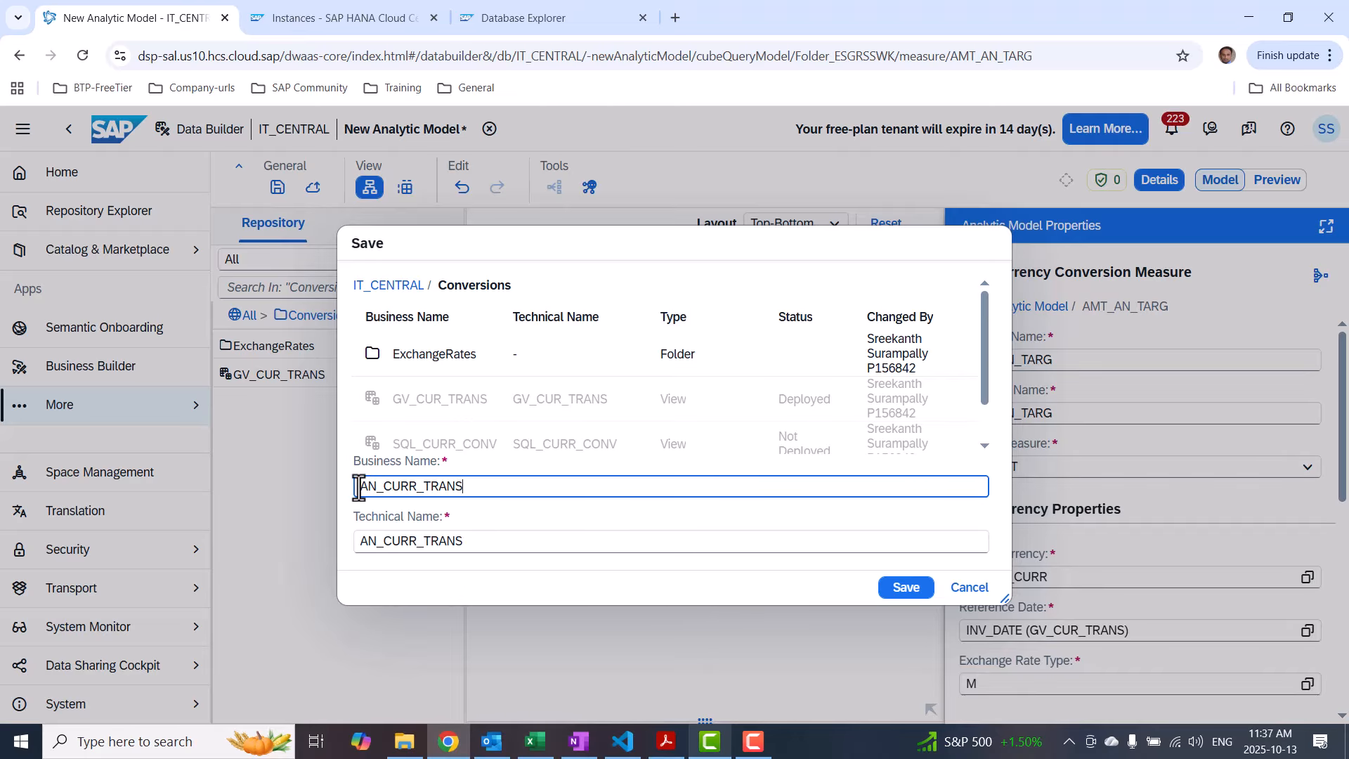
left_click(901, 590)
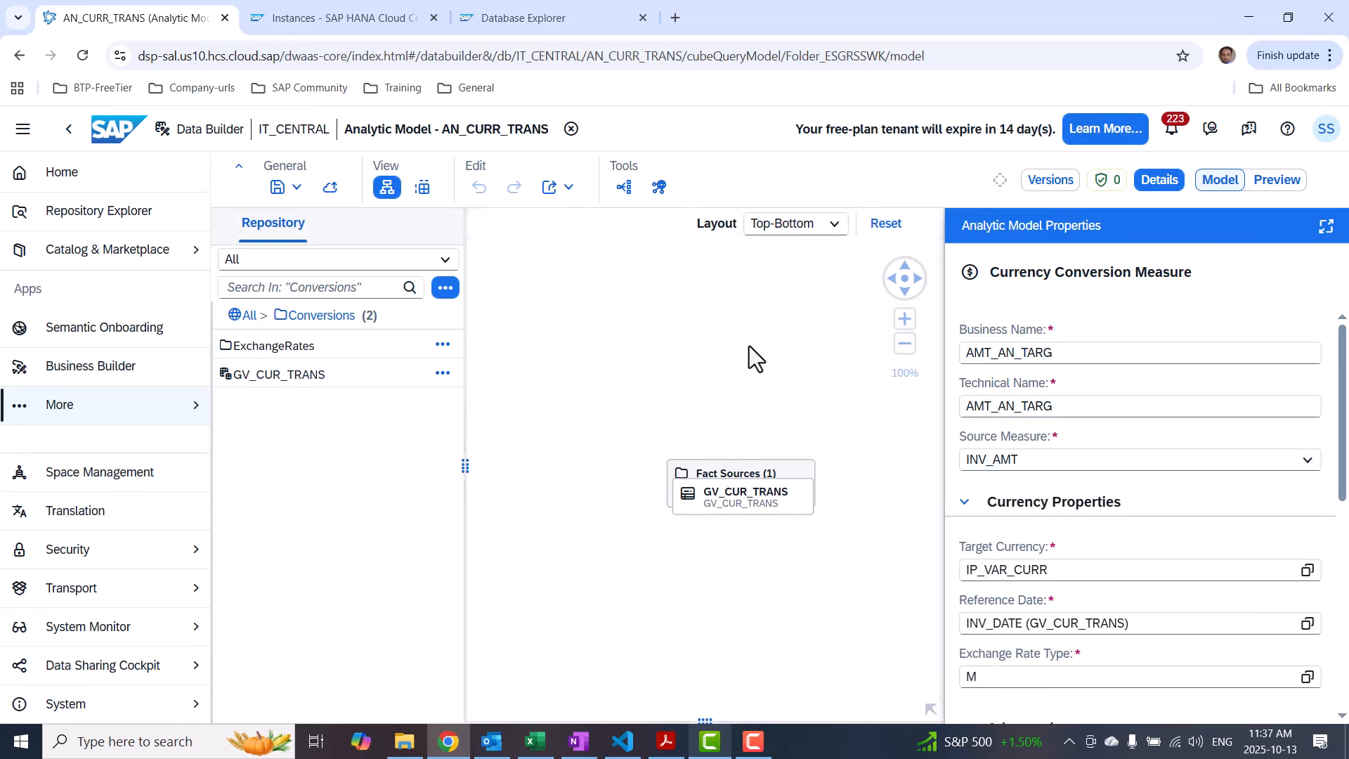
Preview the analytic model's data with the IP_VAR_CURR variable set to CAD
left_click(1272, 182)
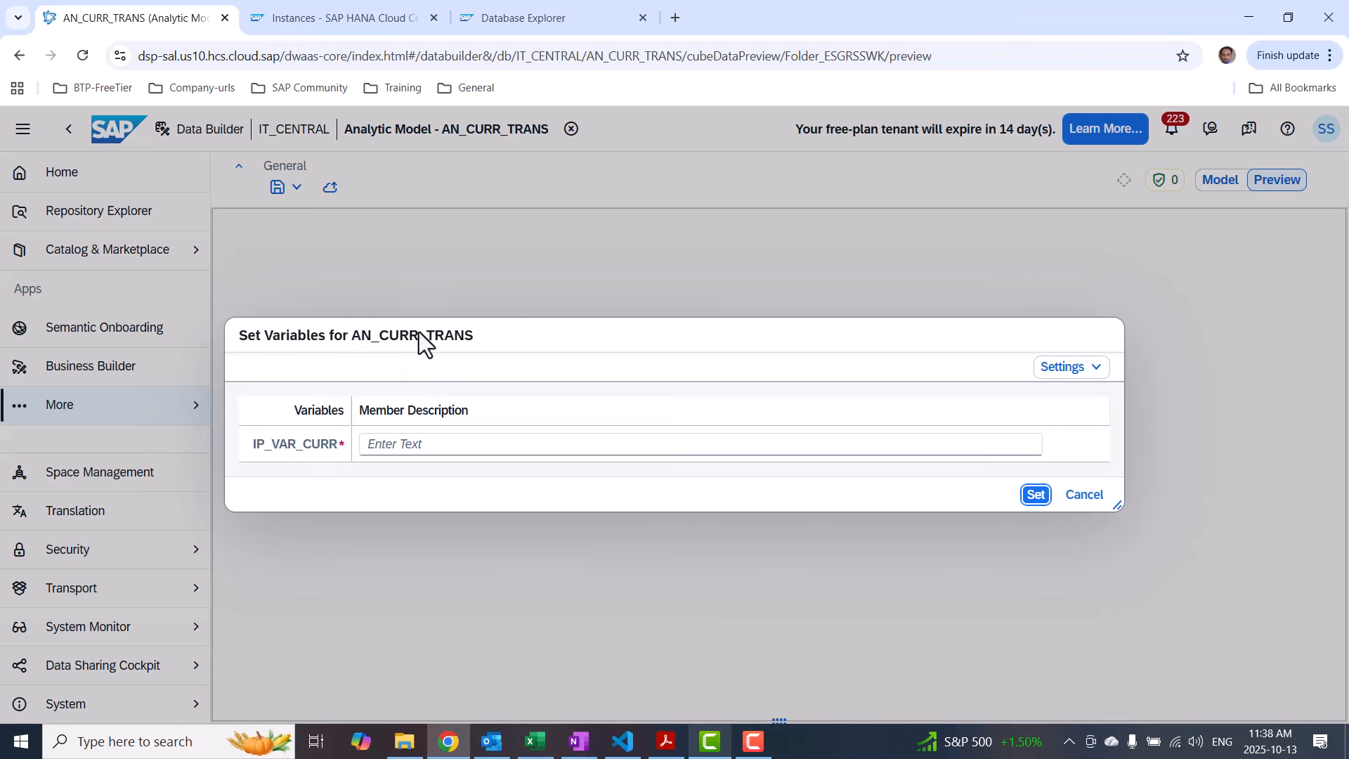
left_click(386, 448)
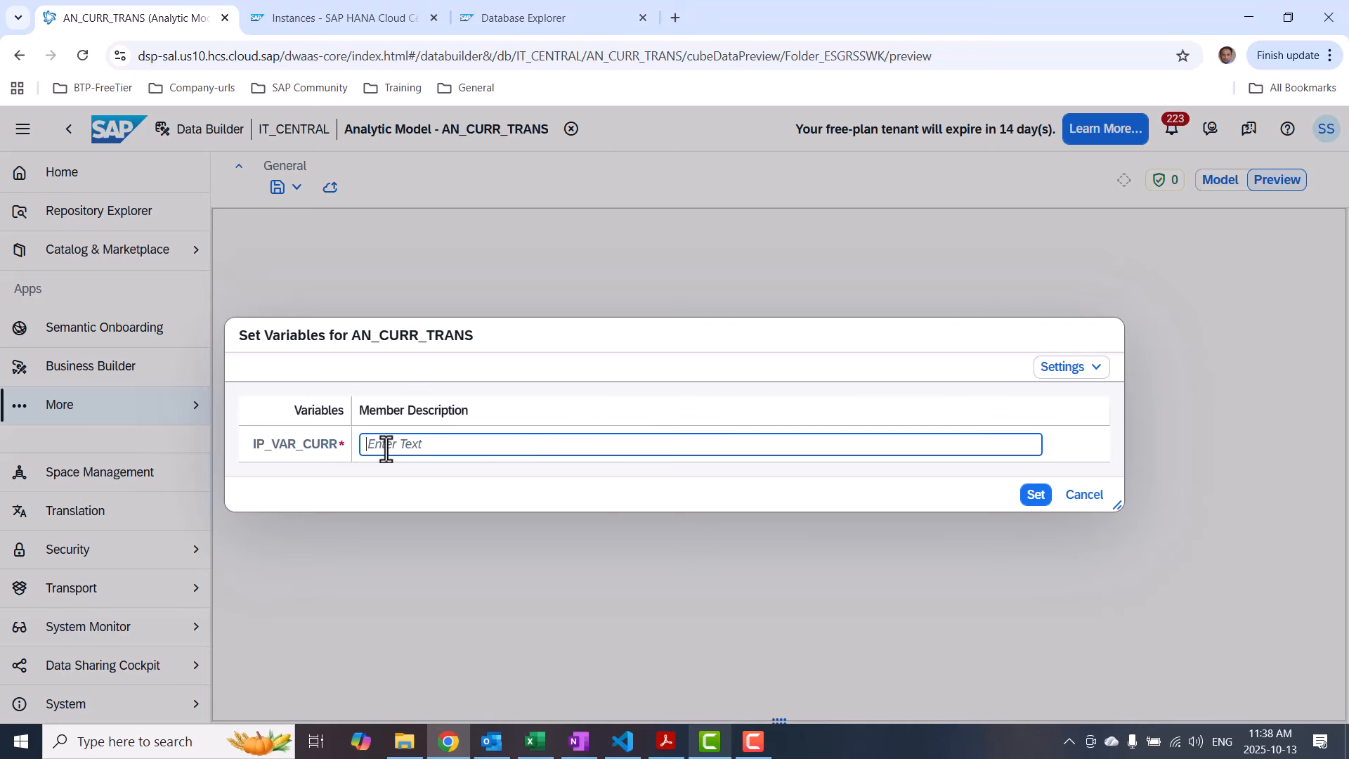
type("CAD")
left_click(1035, 495)
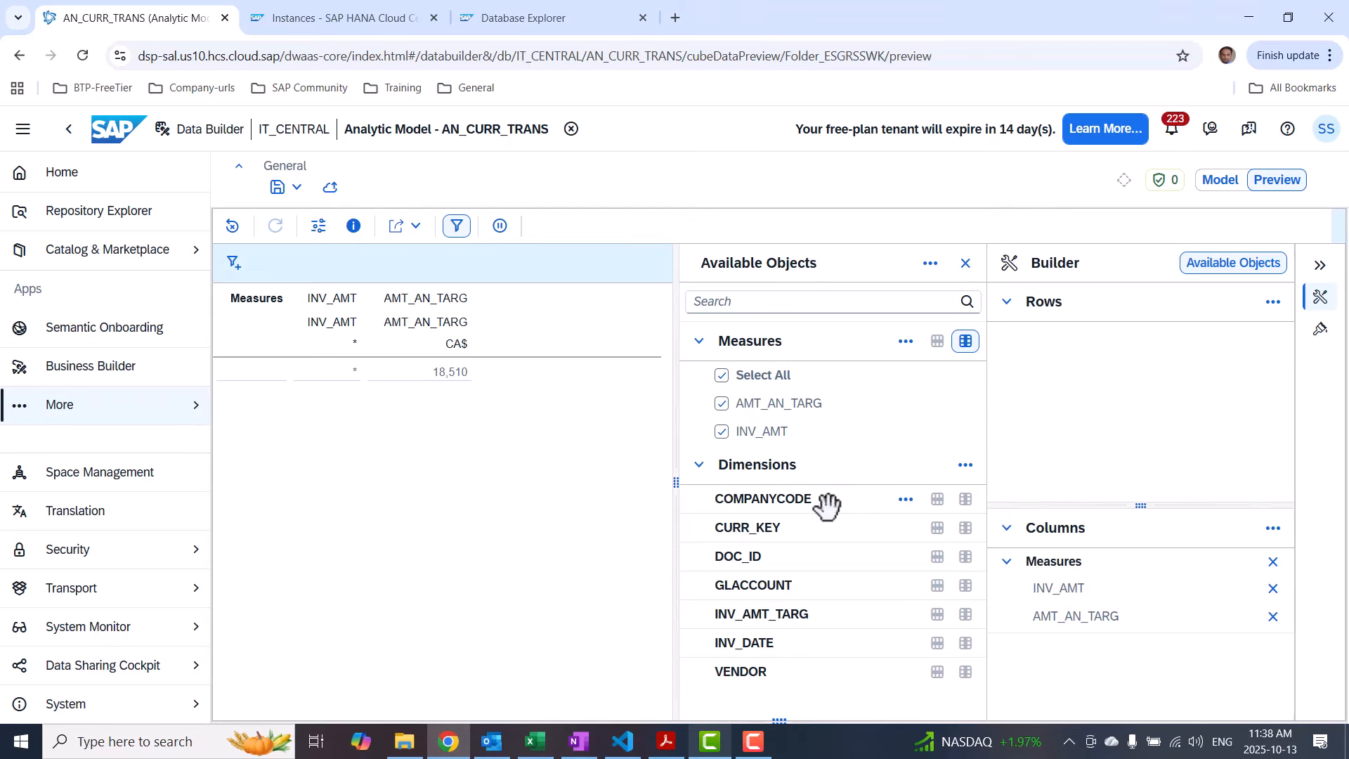
Add the COMPANYCODE dimension to the rows of the analytic model's data preview
left_click_drag(826, 500, 863, 465)
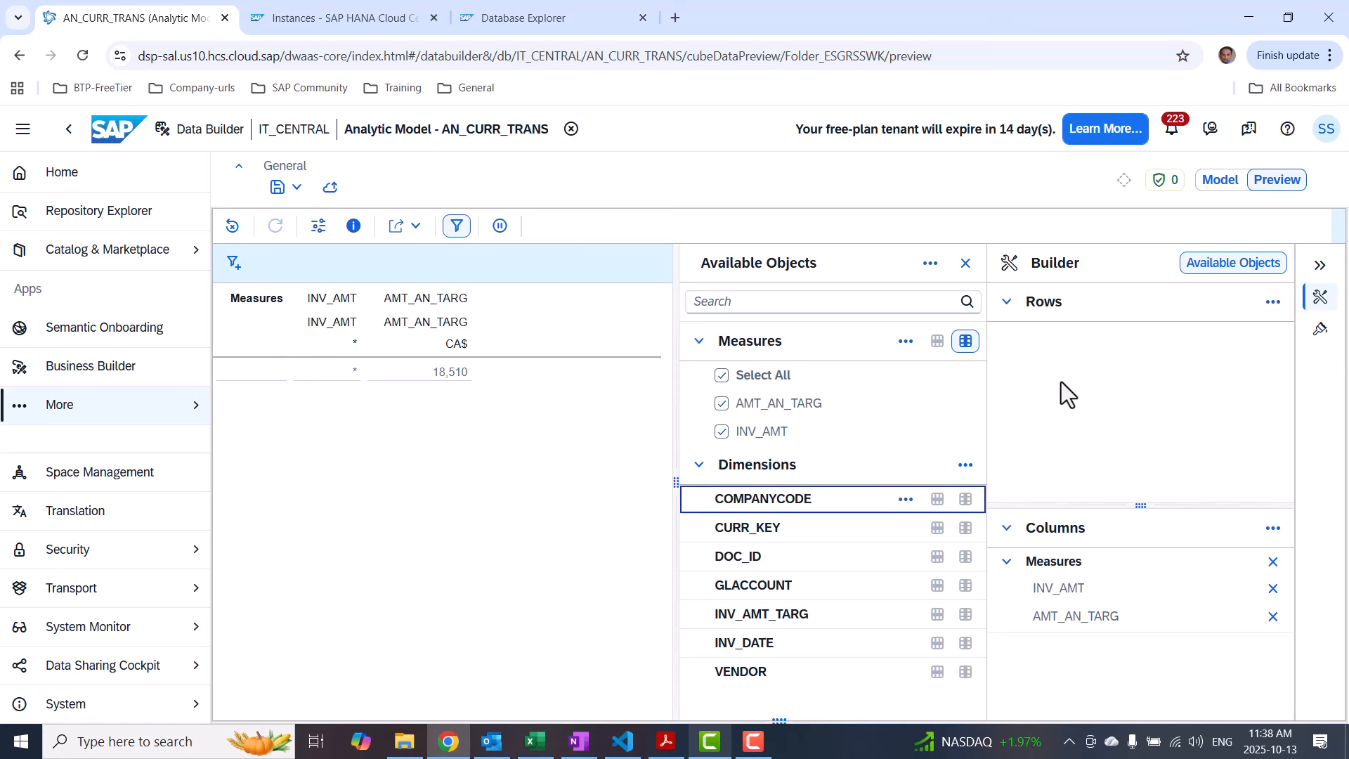
left_click_drag(861, 498, 1083, 408)
left_click_drag(821, 500, 1096, 349)
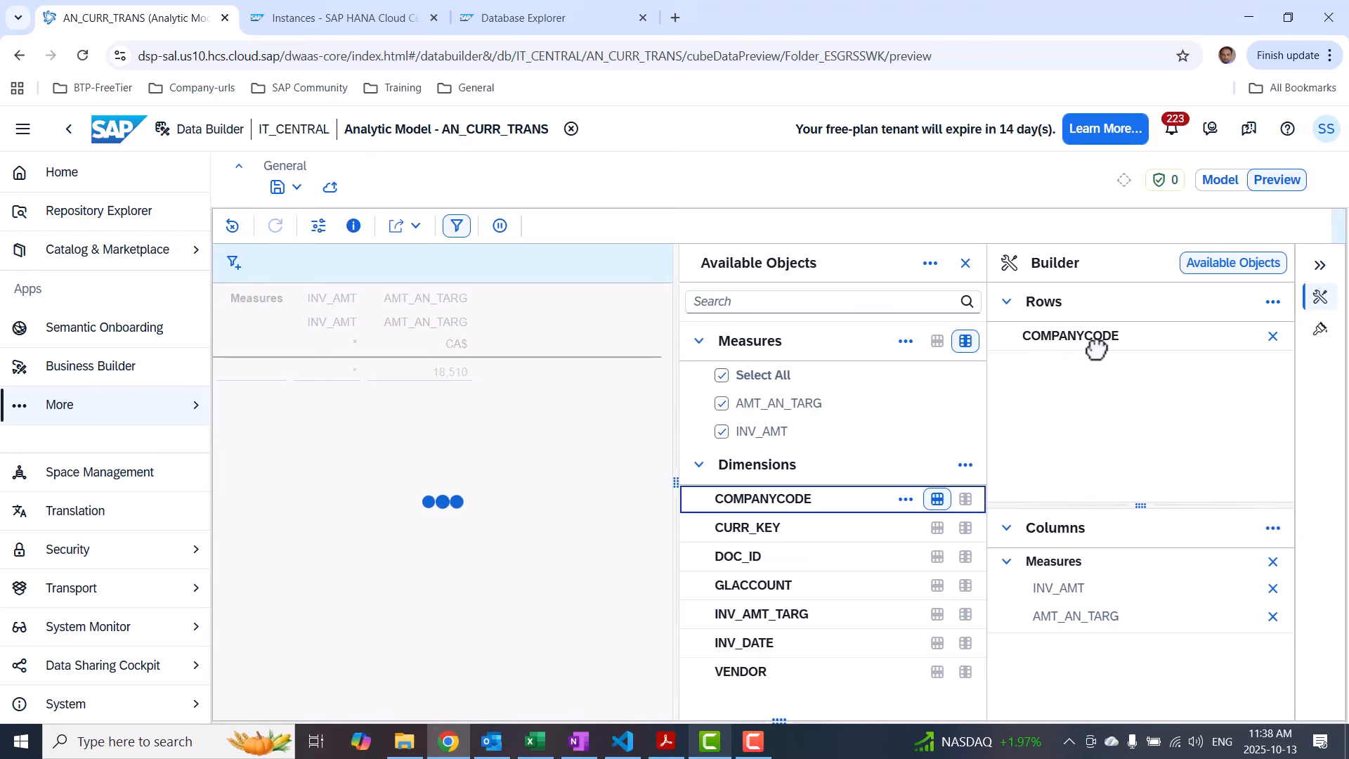
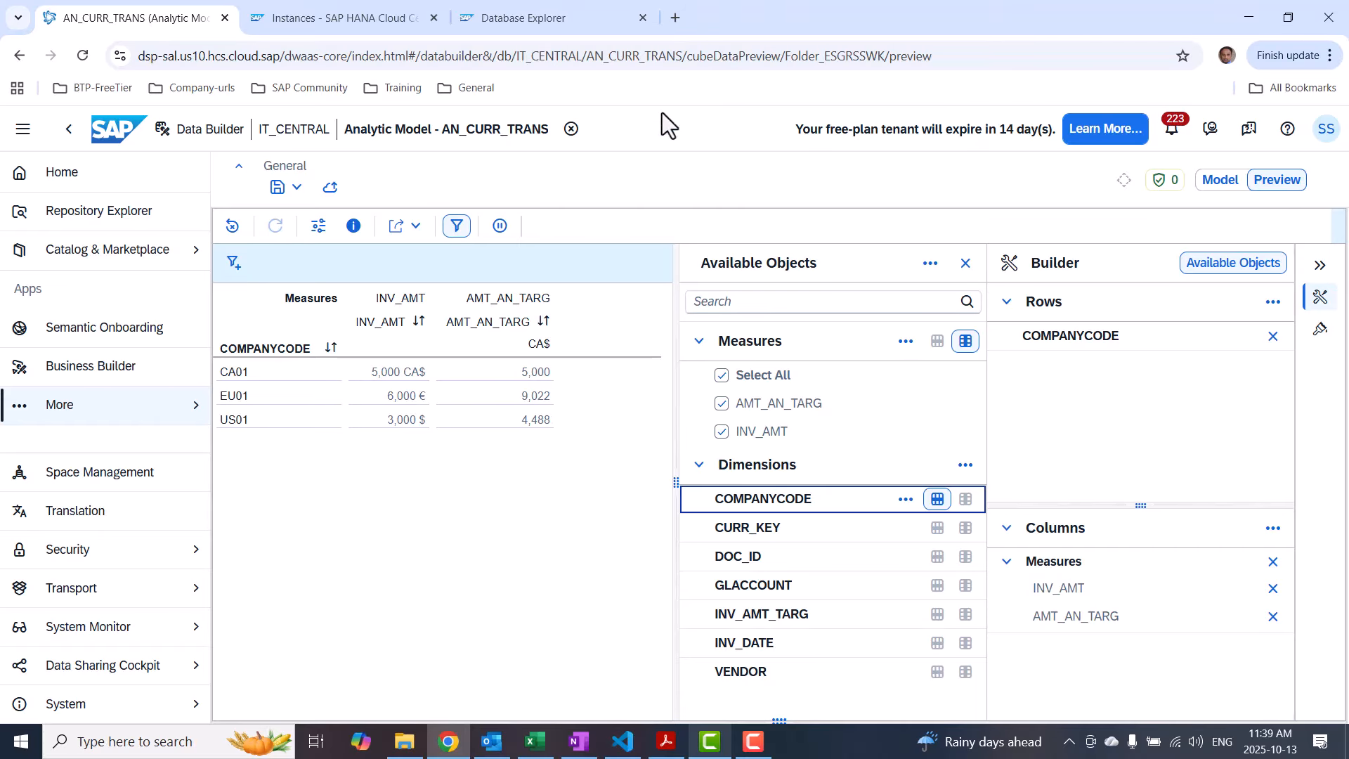
Switch to SAP Analytics Cloud in a new browser tab and open the Currency Conversions folder inside the Public files
left_click(681, 21)
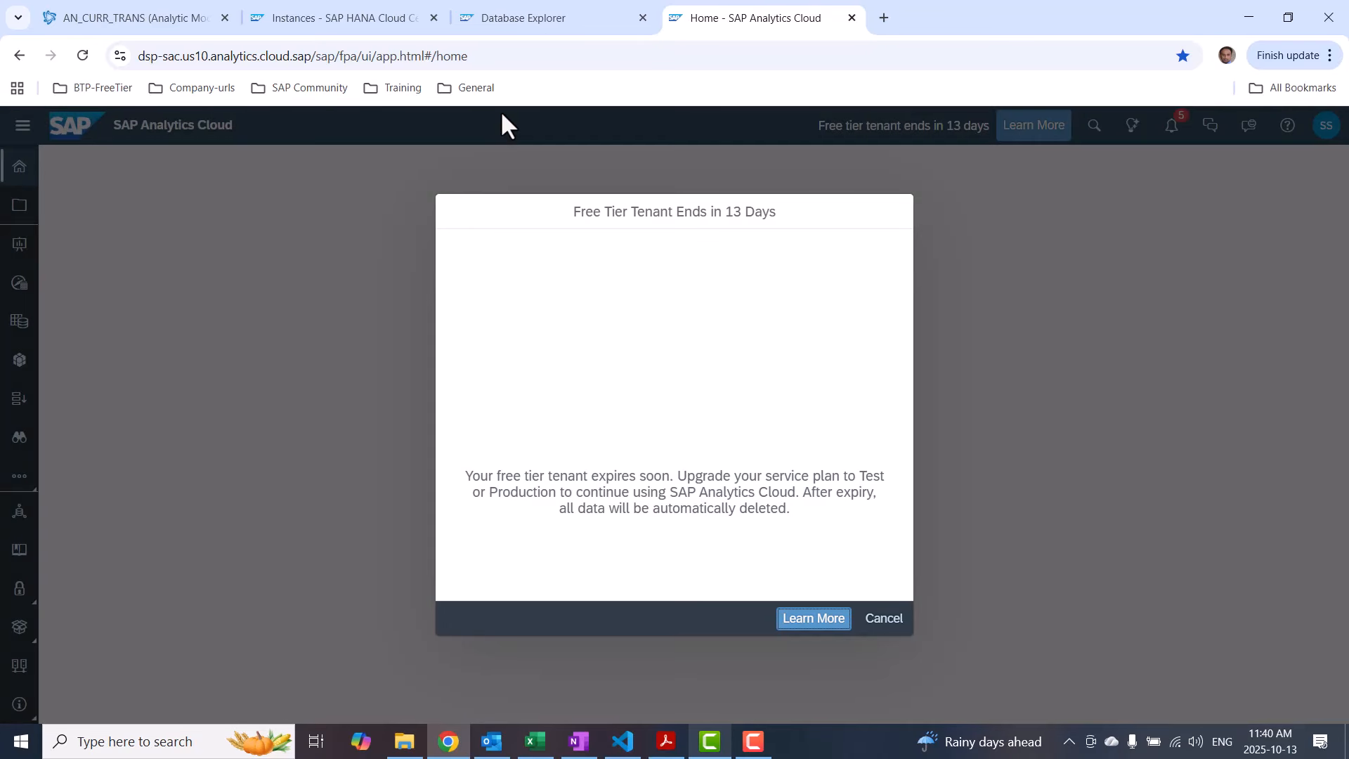
left_click(887, 617)
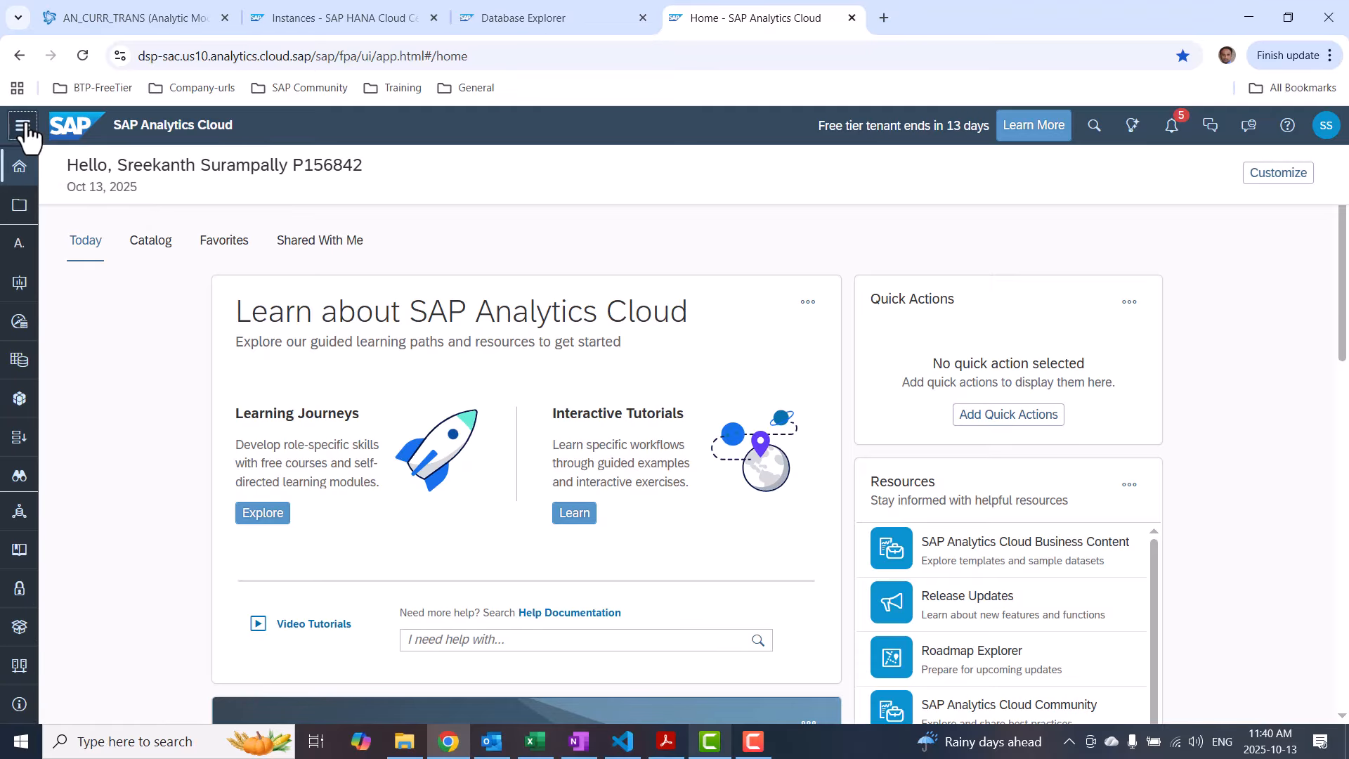
left_click(23, 127)
left_click(62, 207)
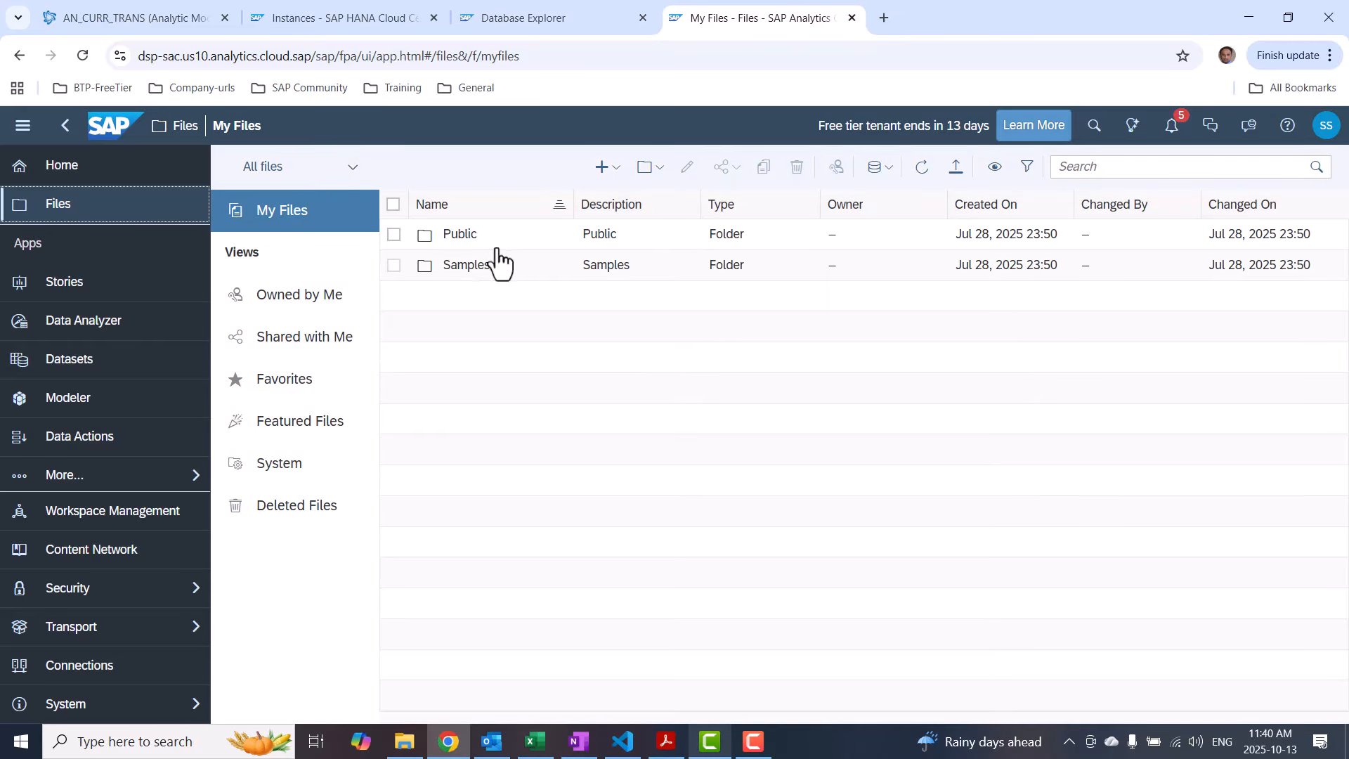
left_click(457, 236)
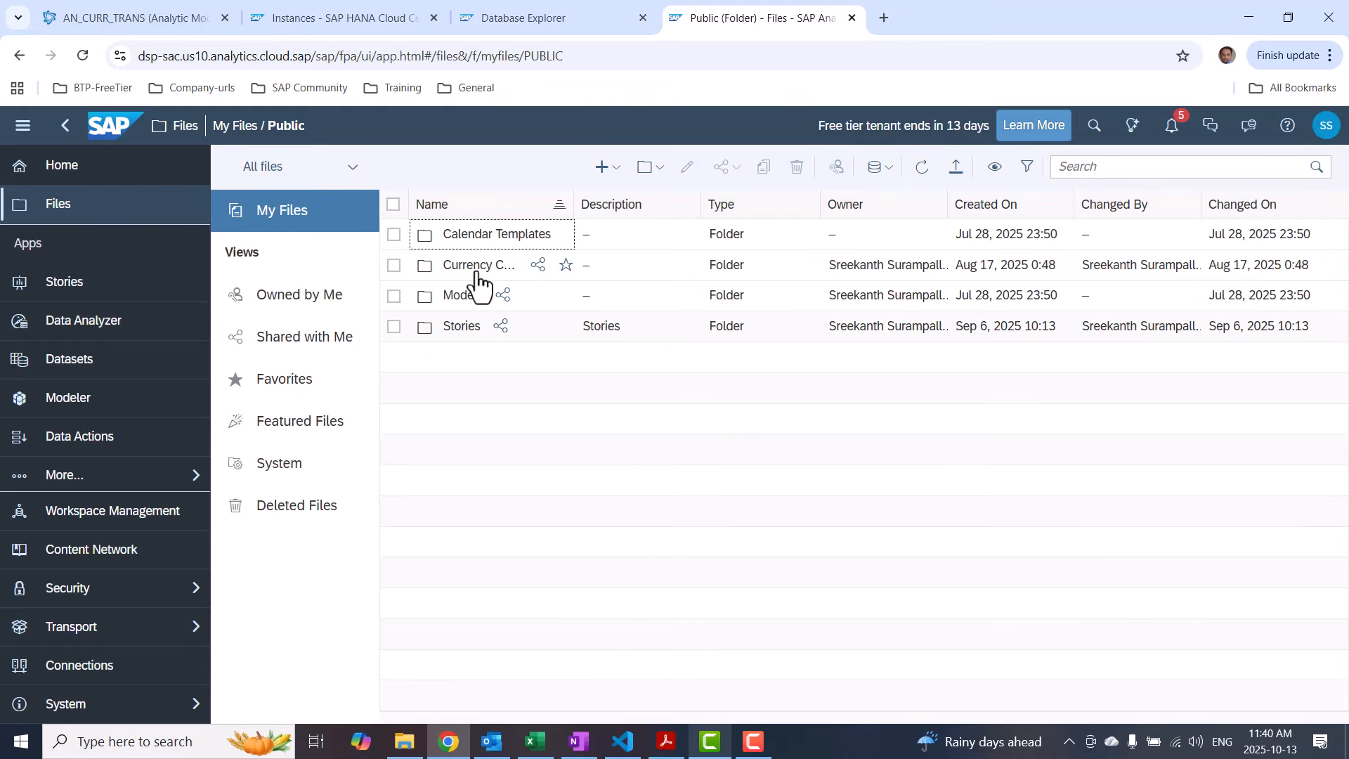
left_click(479, 270)
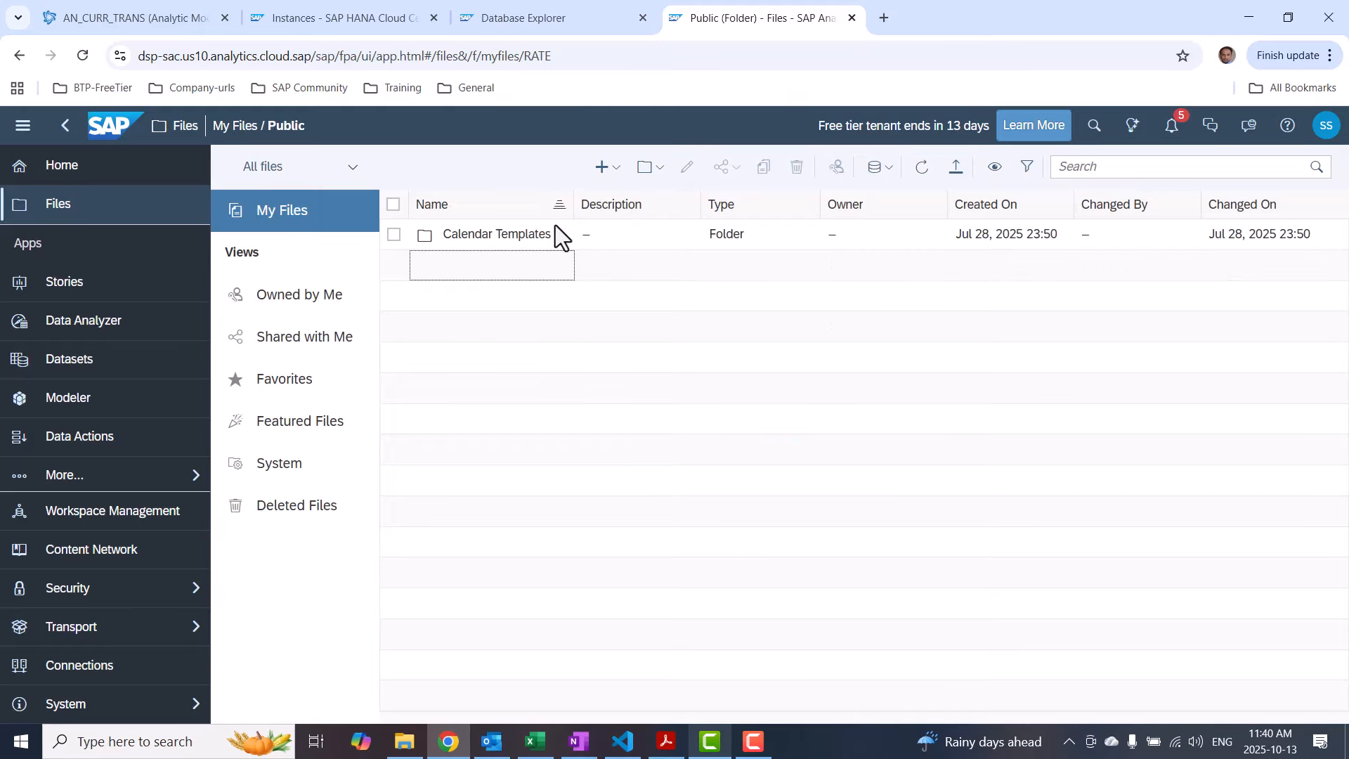
Create a new story with a responsive page
left_click(621, 181)
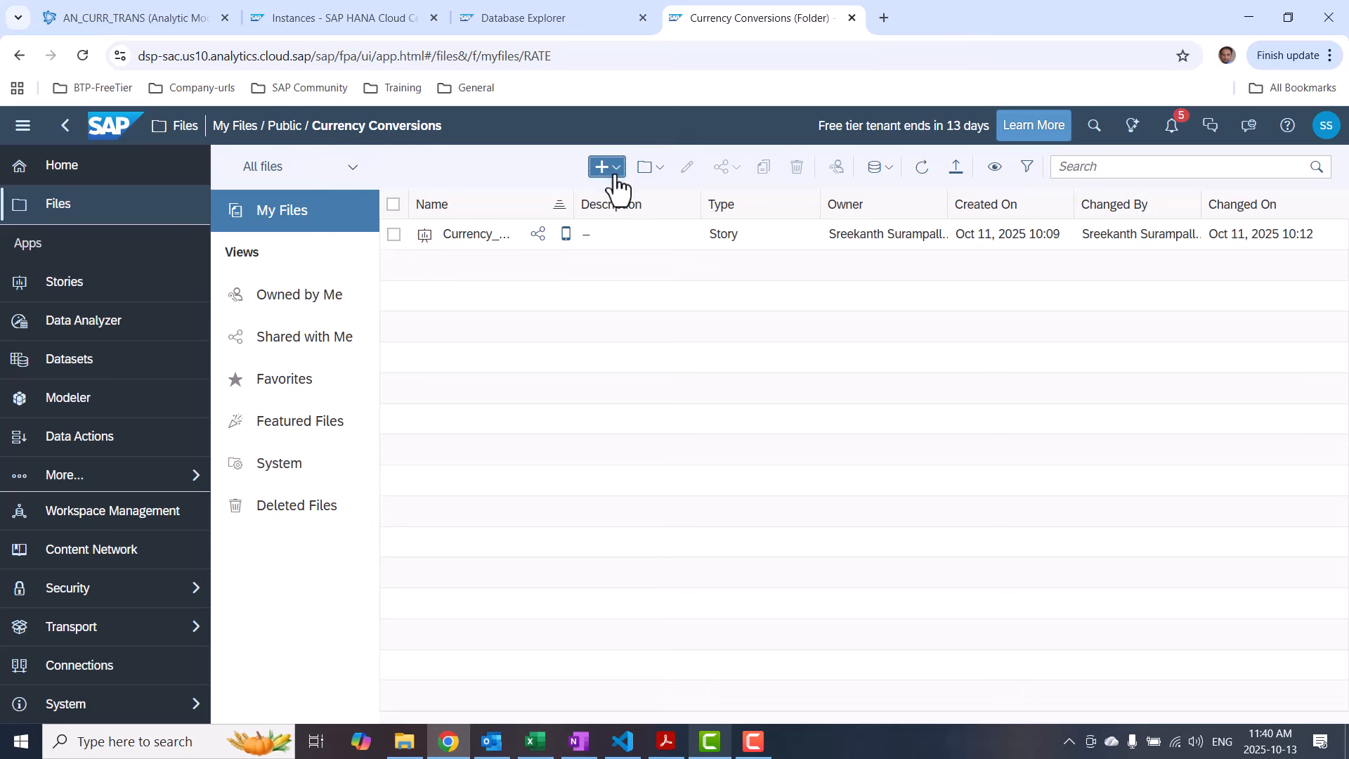
left_click(618, 200)
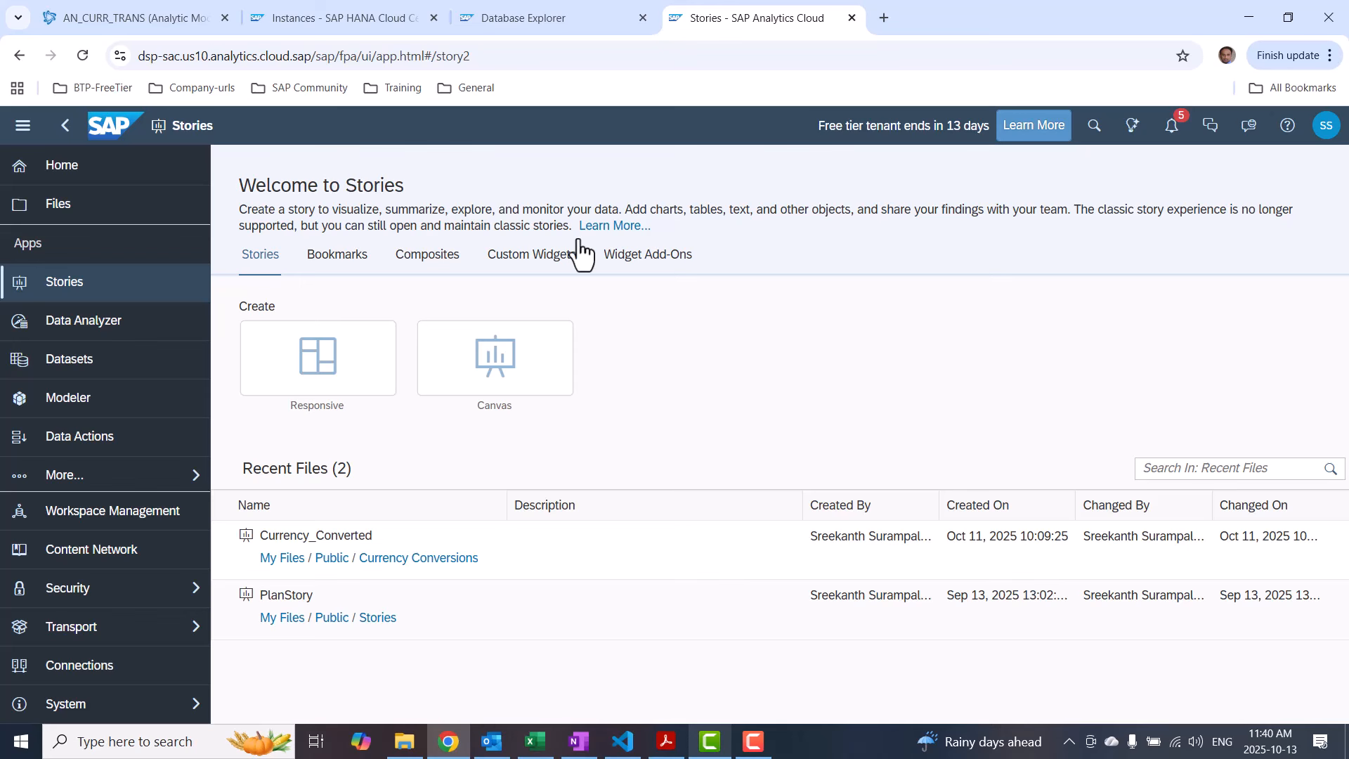
left_click(349, 364)
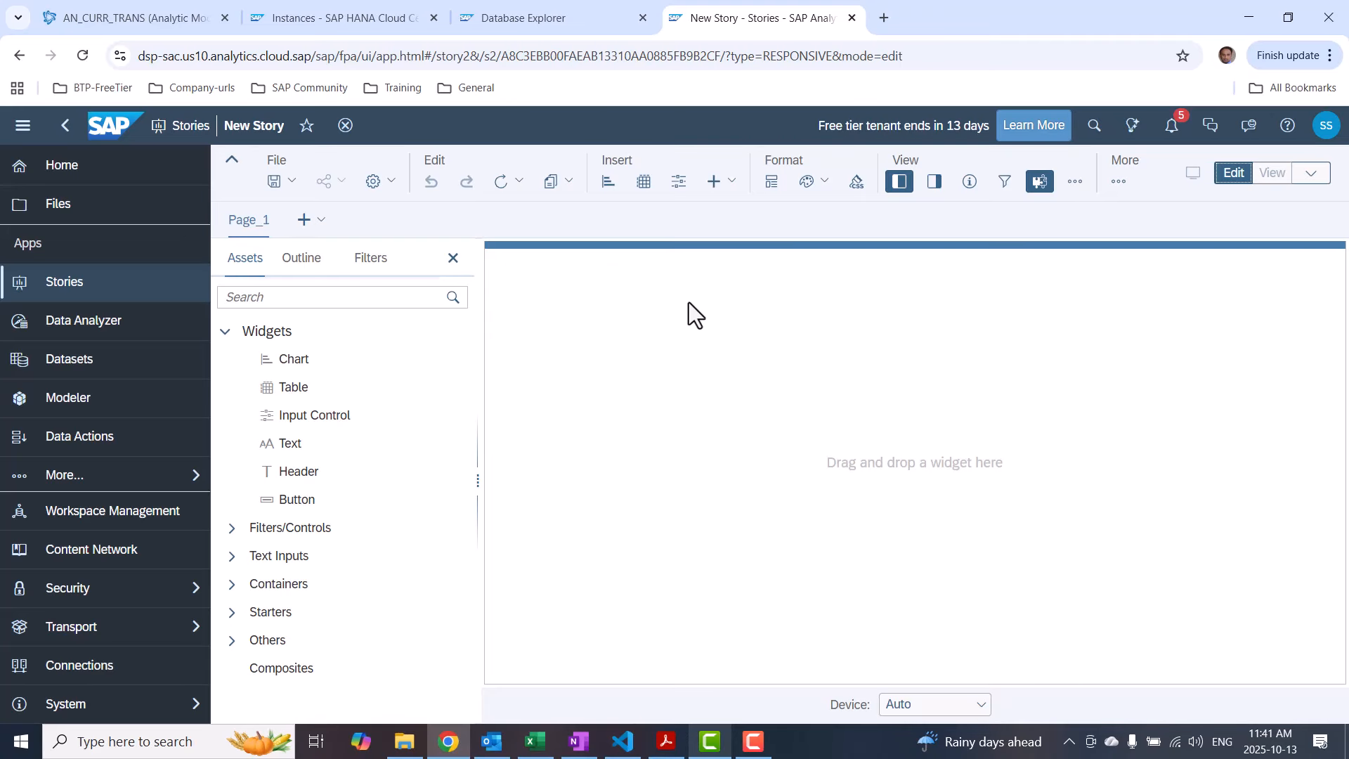
Insert a table into the story and browse the DSPLIVE connection's IT_CENTRAL space, Conversions folder, for its source model
left_click(644, 184)
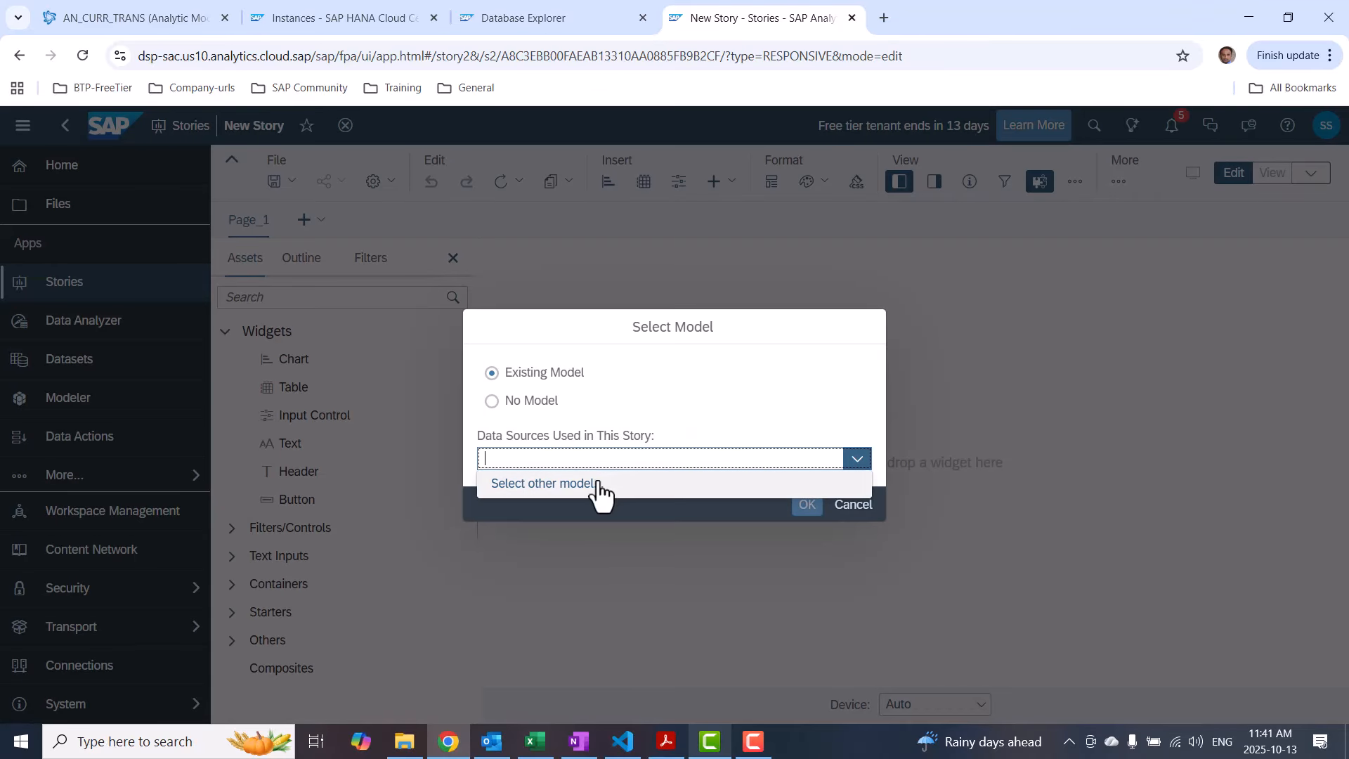
left_click(588, 485)
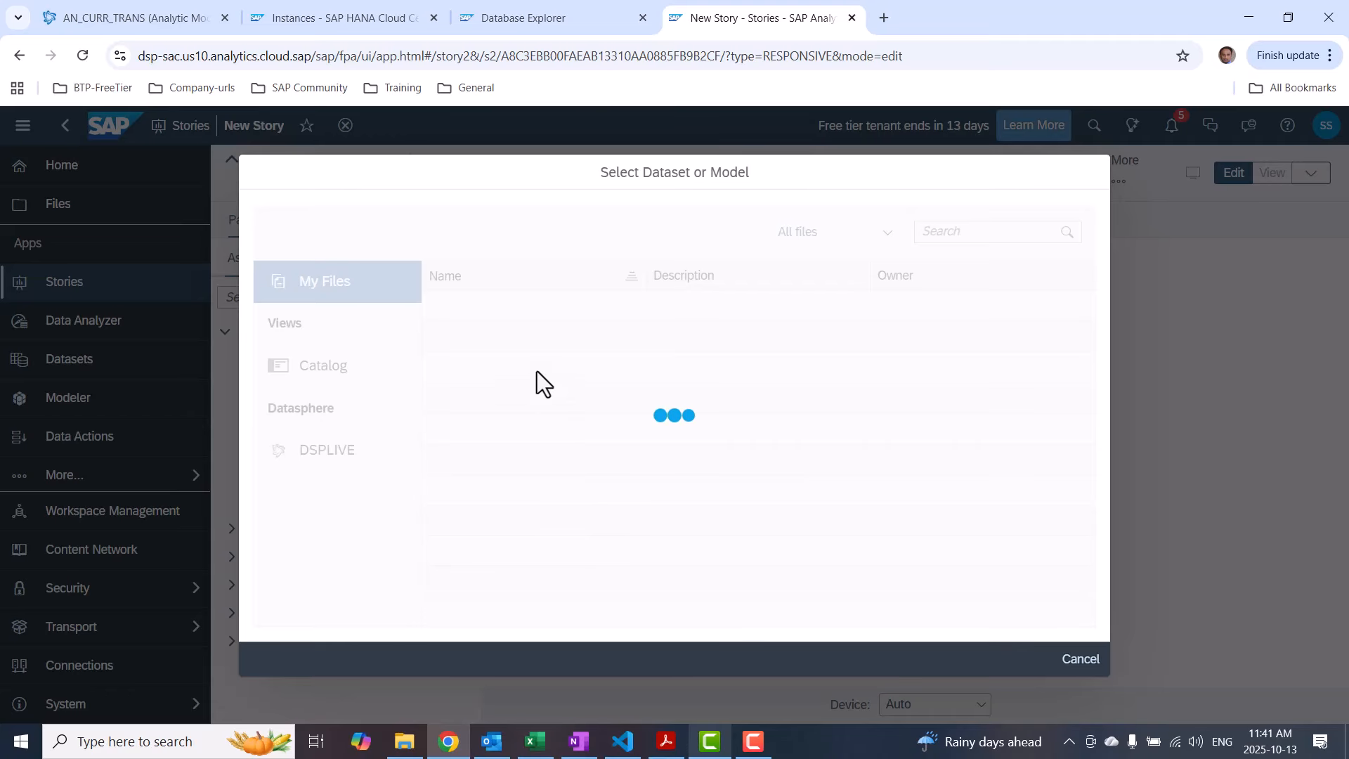
double_click(482, 309)
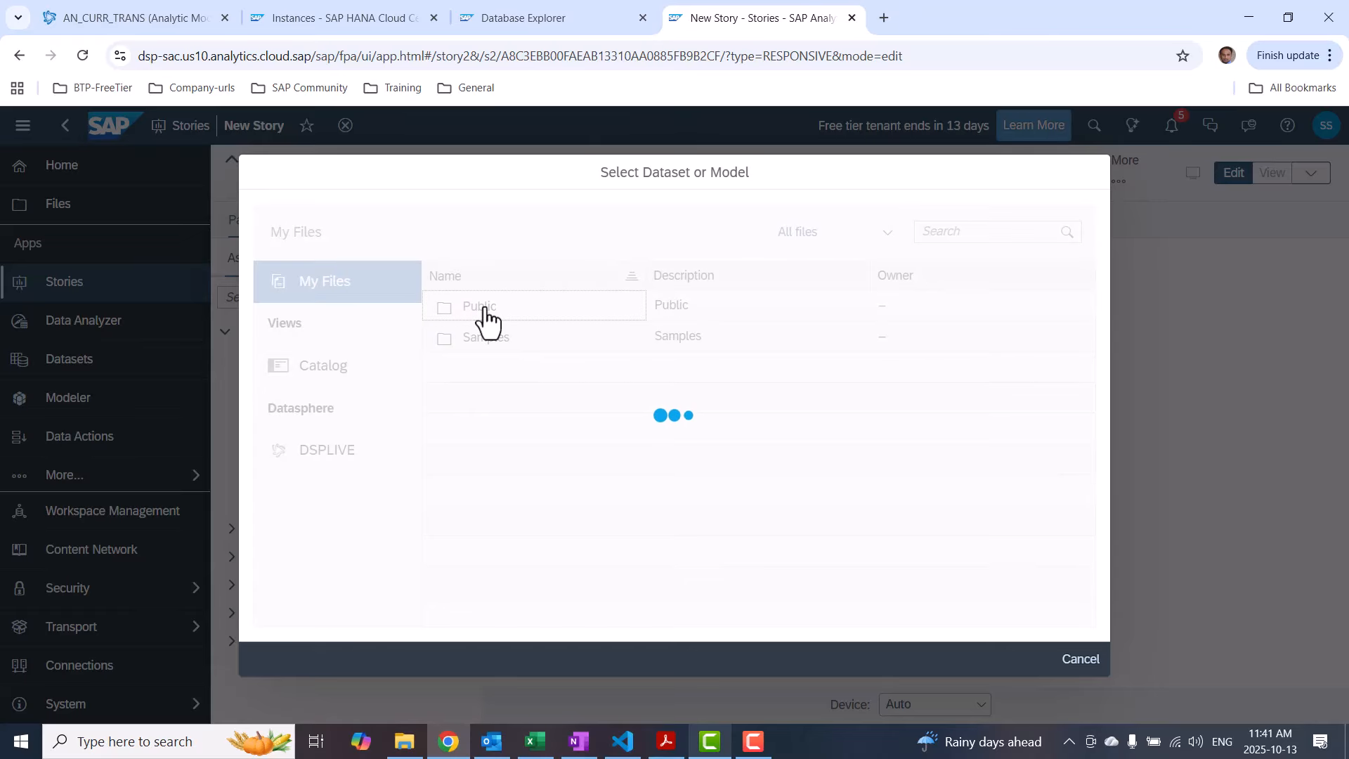
left_click(350, 455)
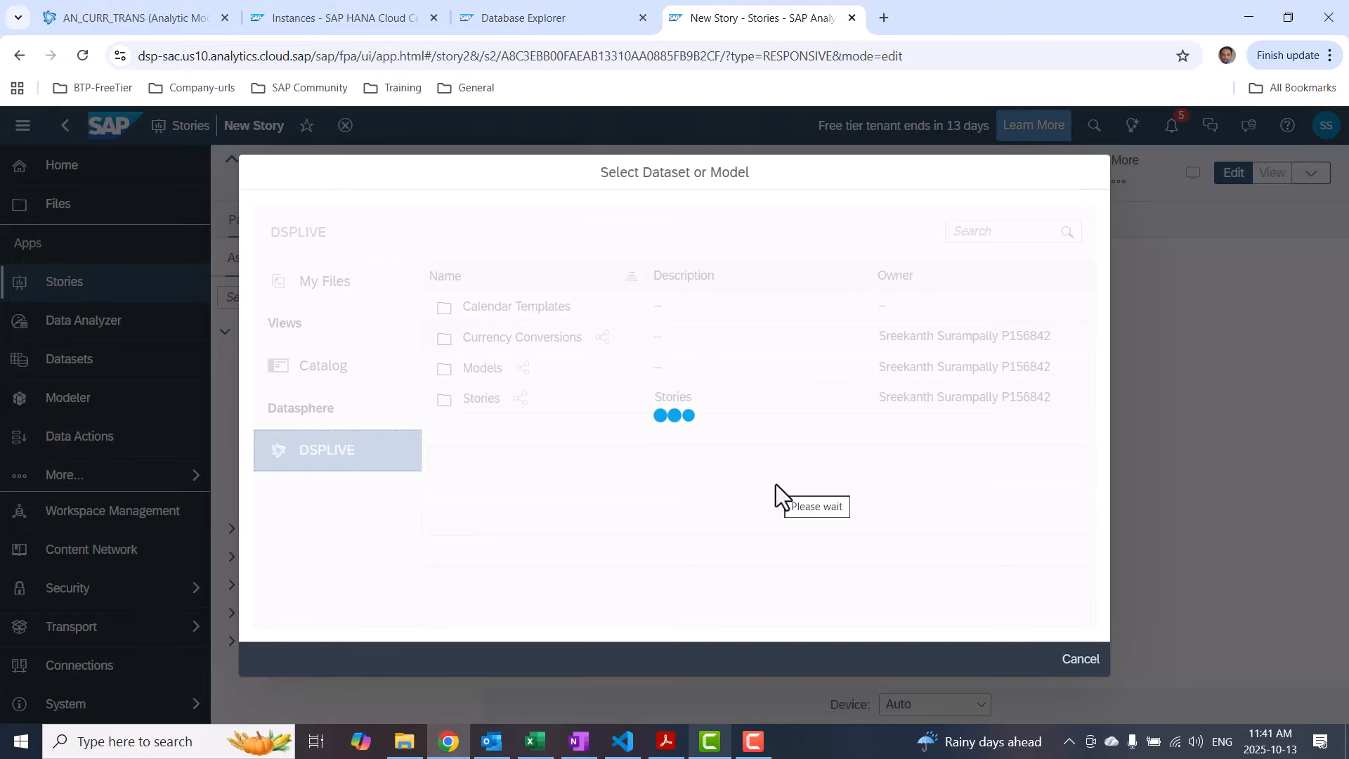
left_click(508, 346)
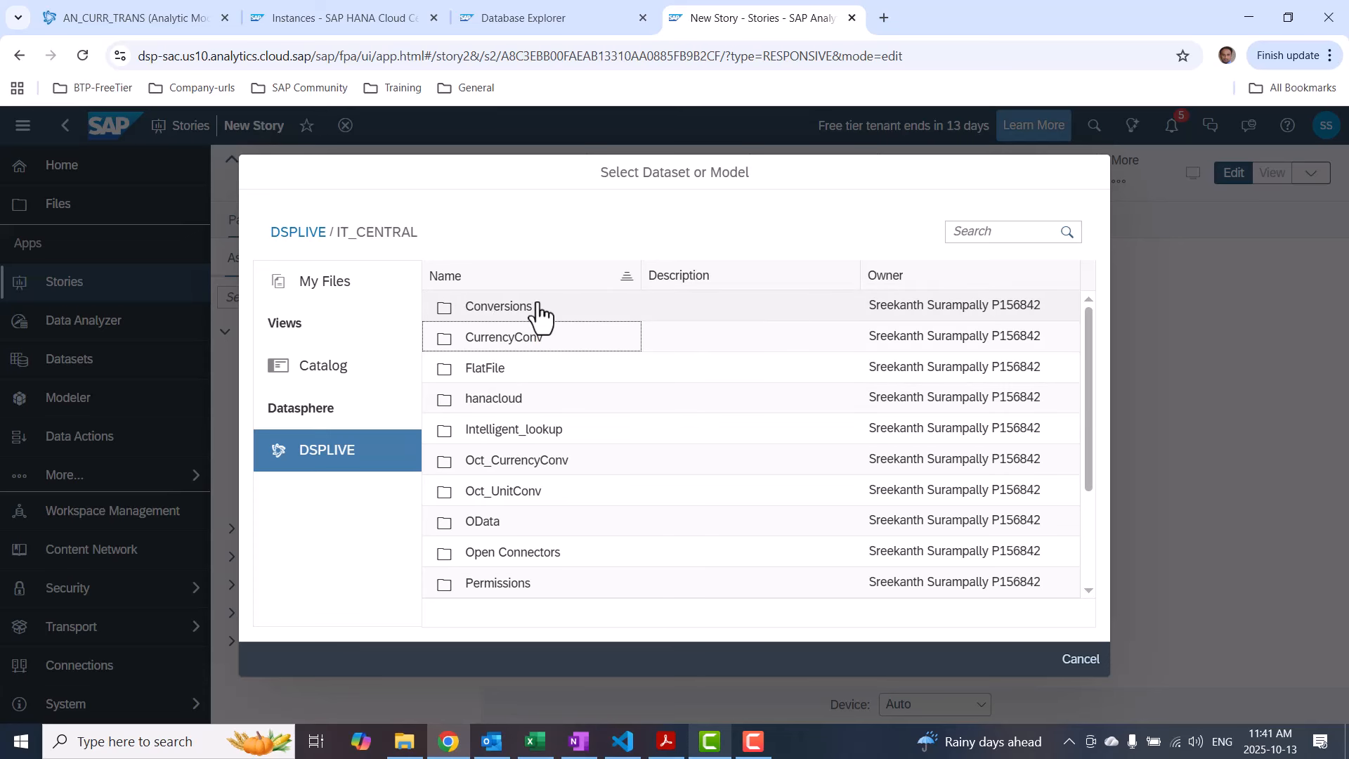
left_click(499, 309)
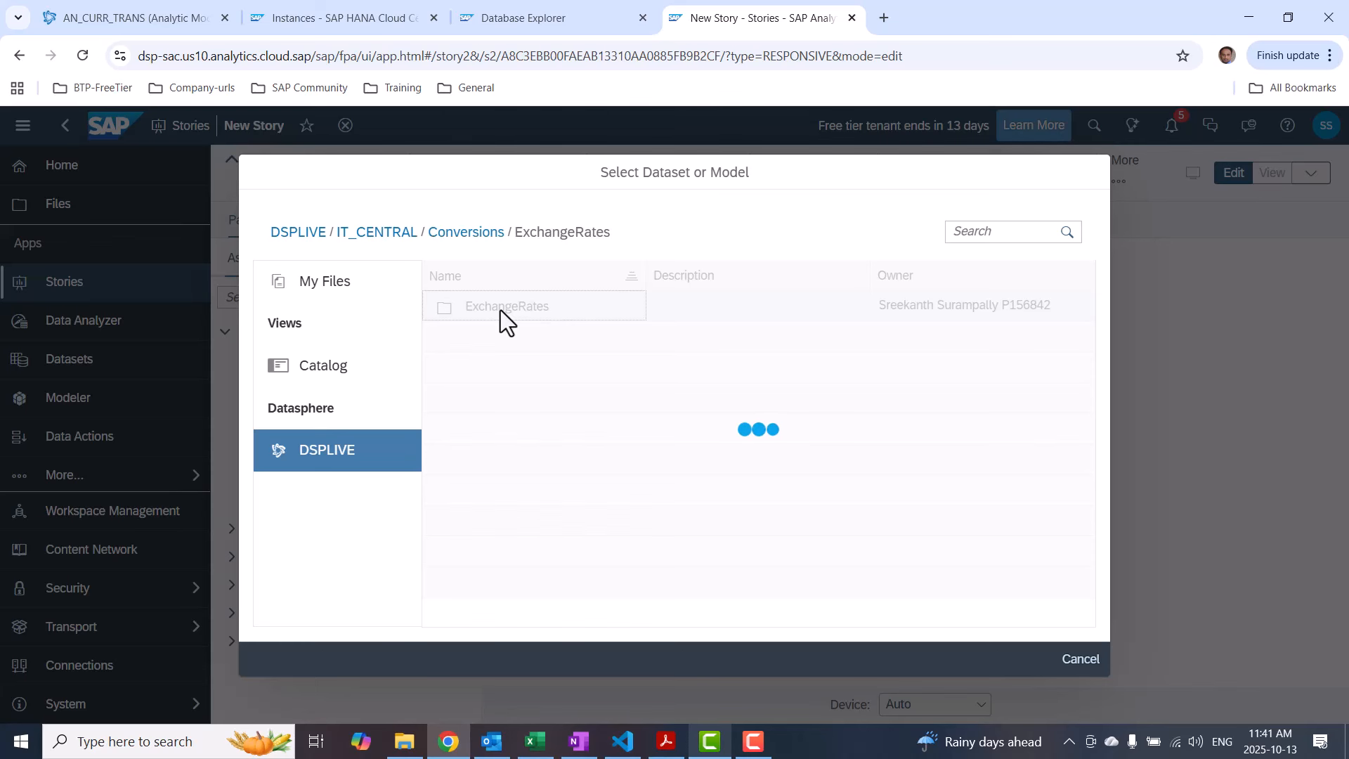
left_click(497, 245)
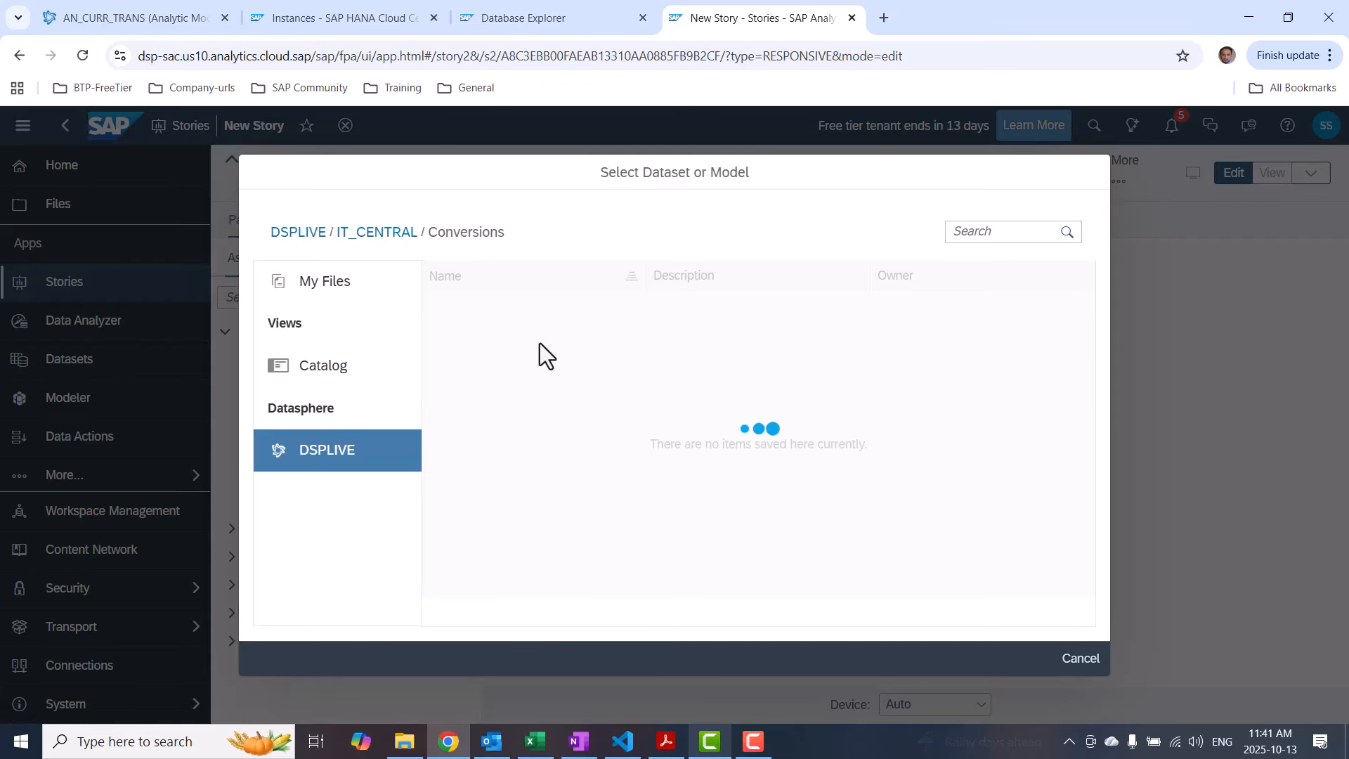
Switch back to SAP Datasphere and deploy the analytic model AN_CURR_TRANS
left_click(164, 15)
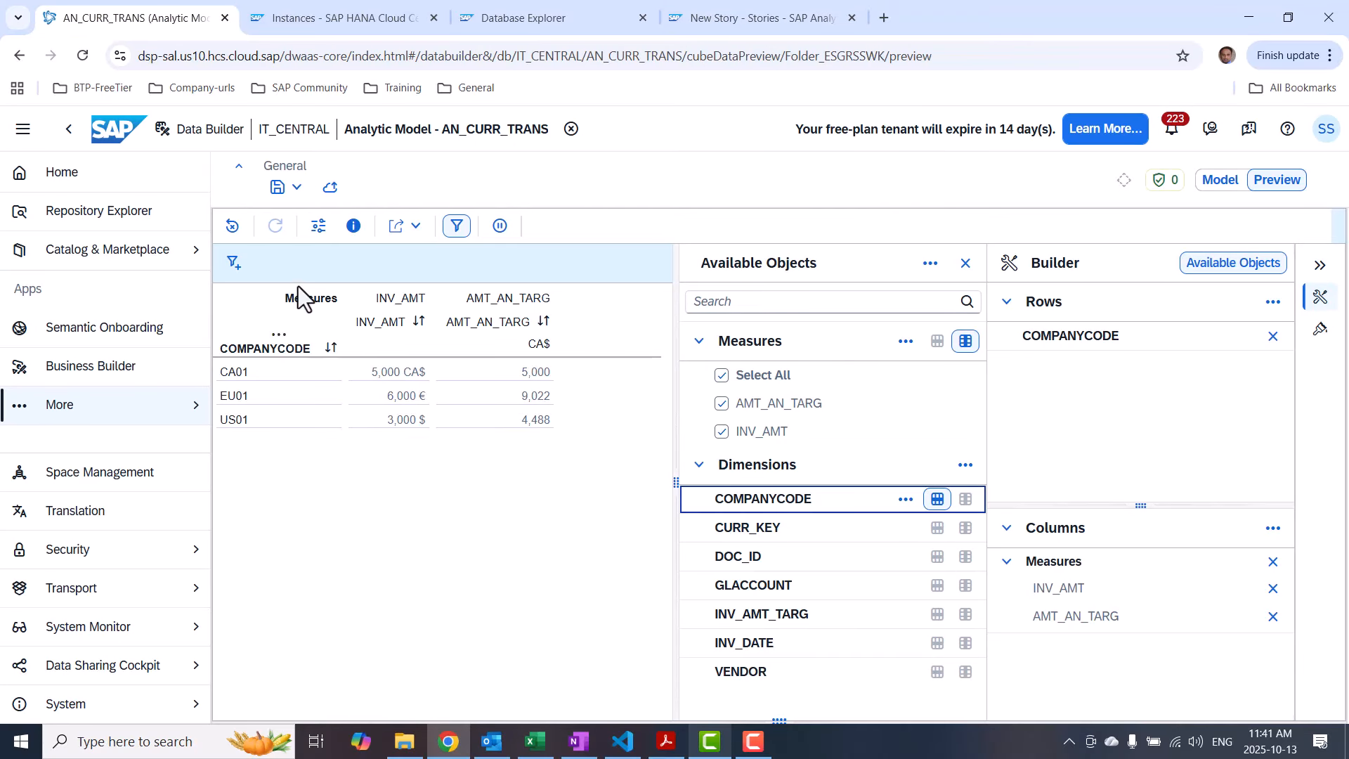
left_click(336, 197)
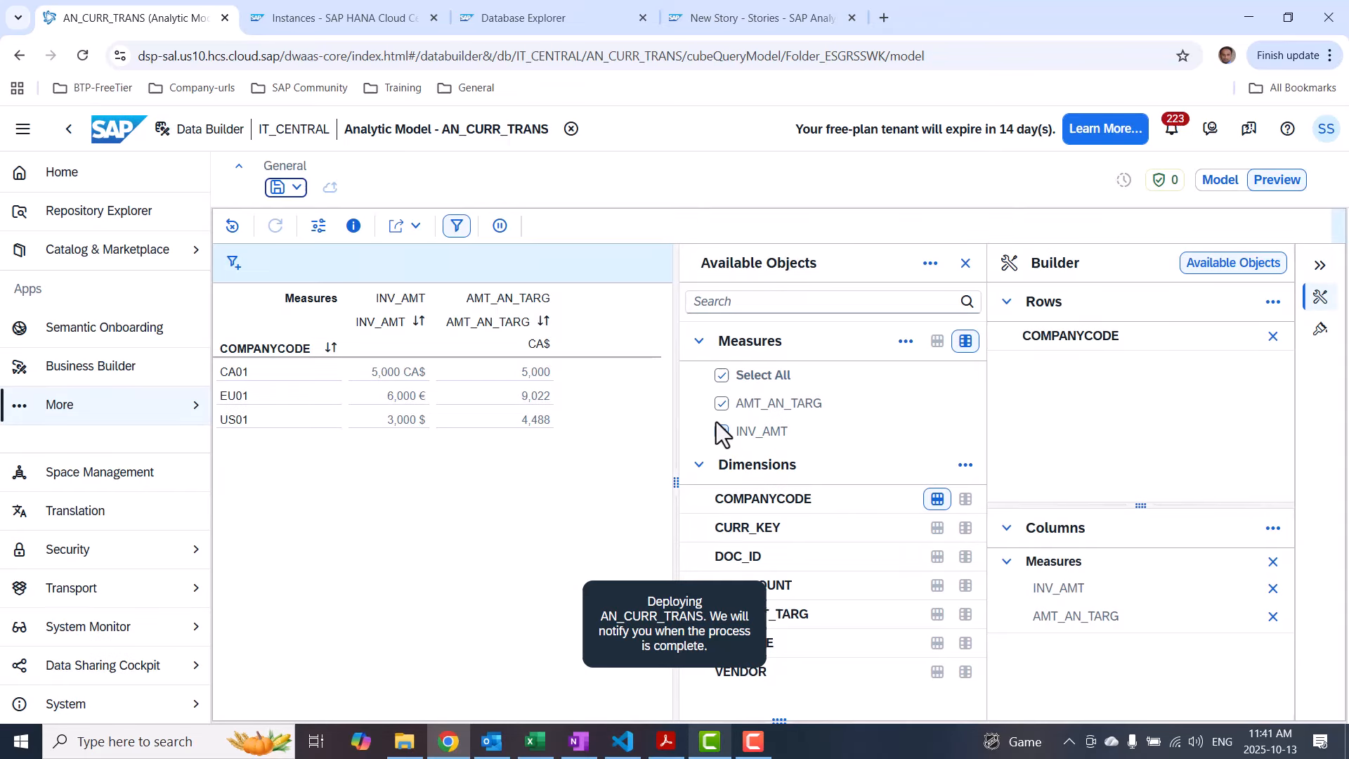
left_click(720, 429)
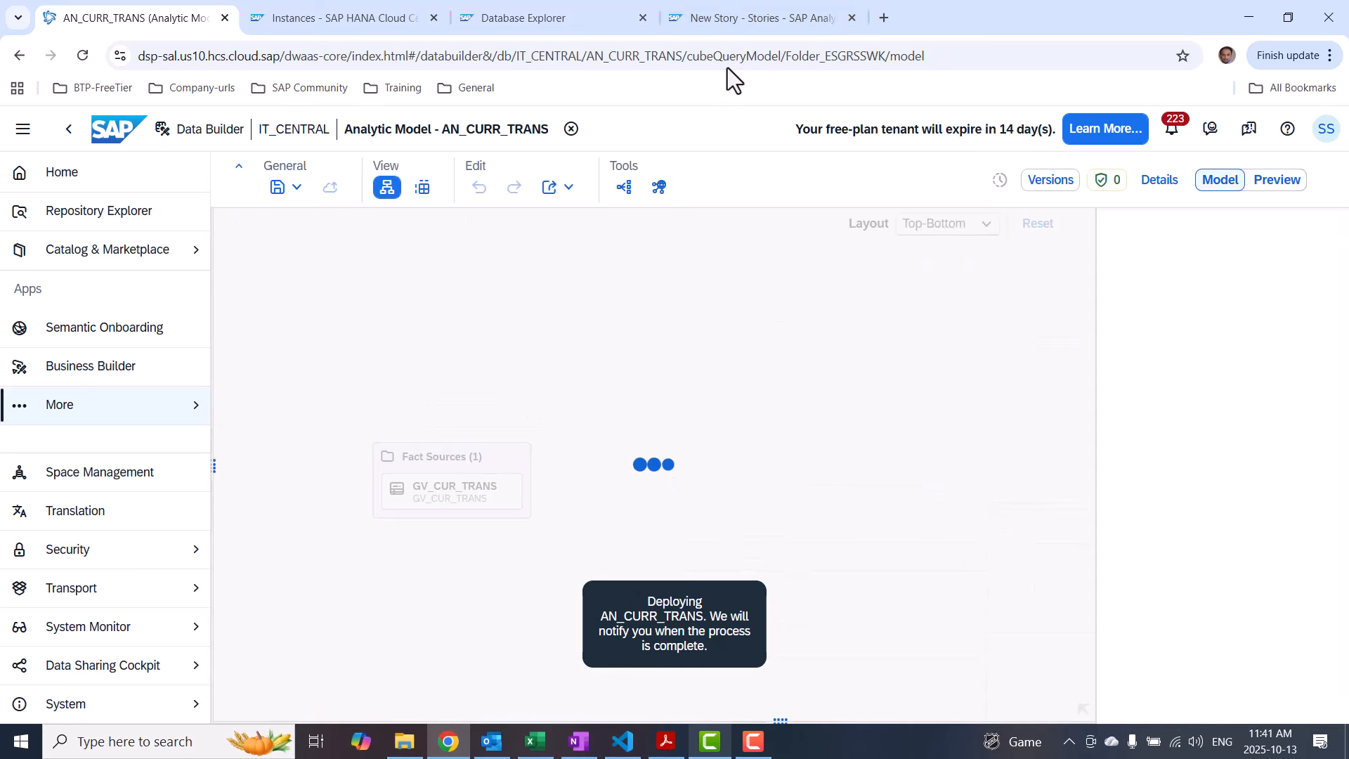
Return to the SAP Analytics Cloud story and select AN_CURR_TRANS from DSPLIVE / IT_CENTRAL / Conversions as the table's model
left_click(730, 21)
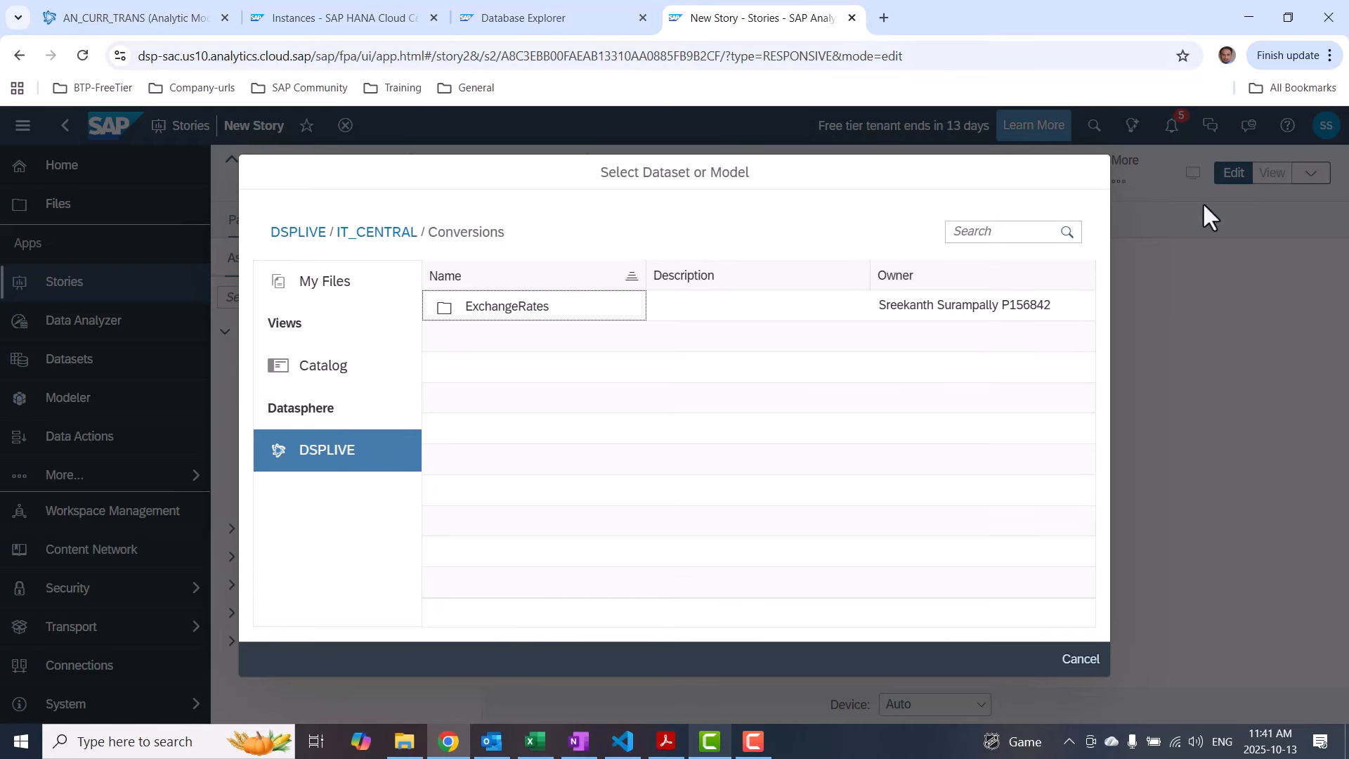
left_click(302, 385)
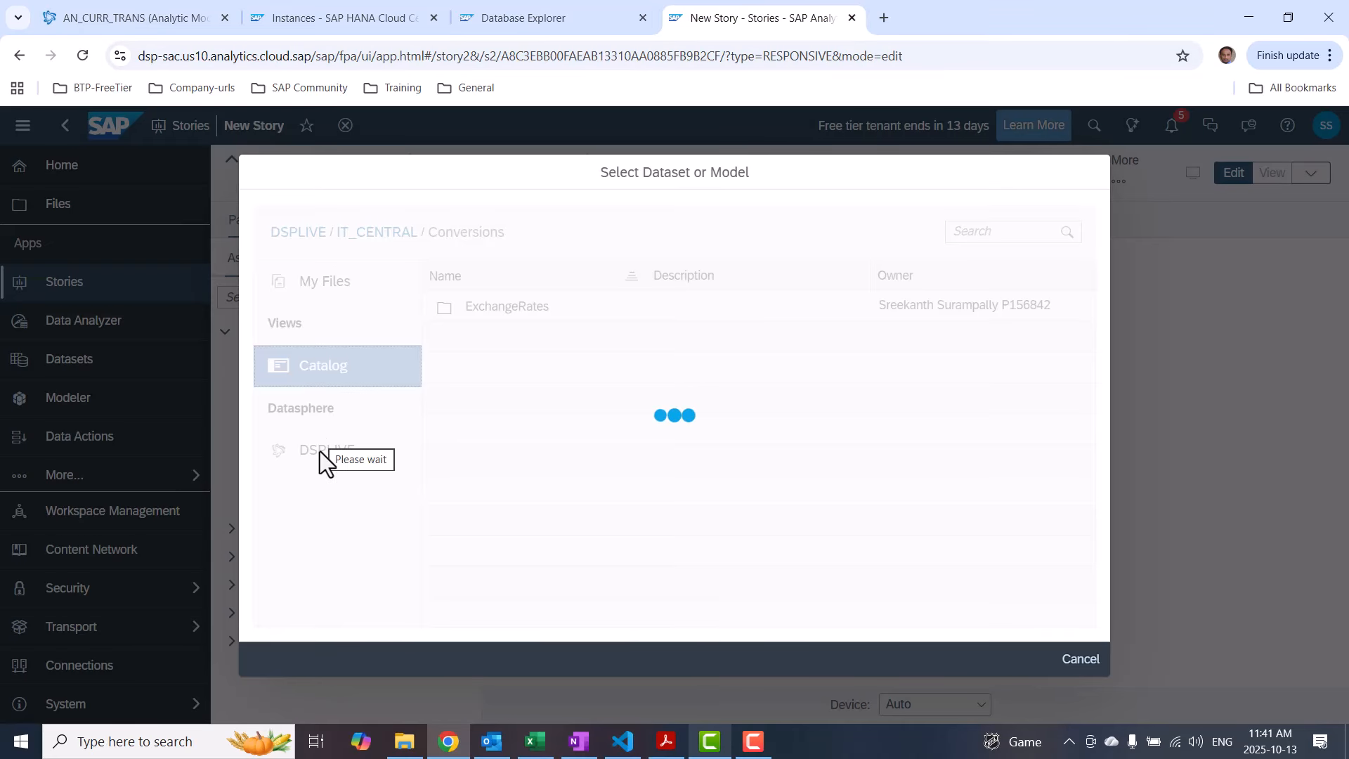
left_click(317, 472)
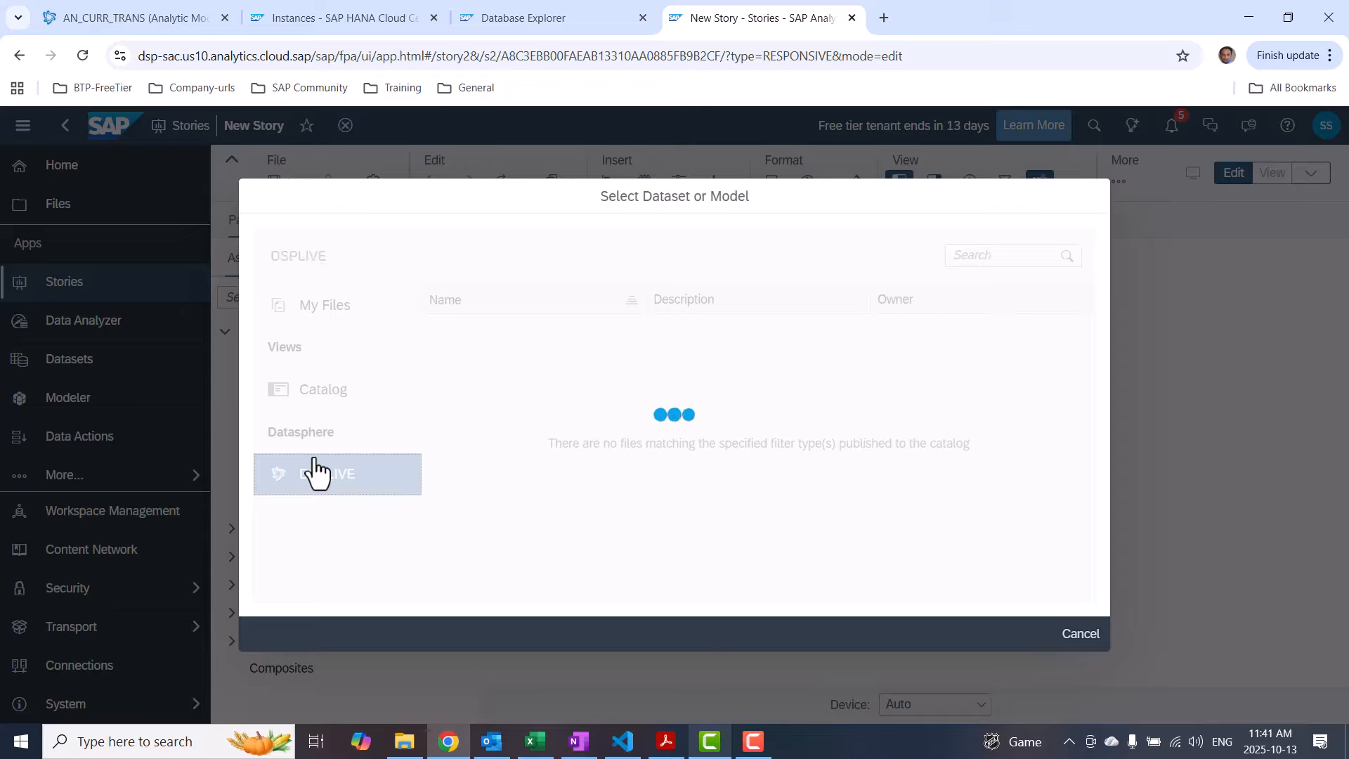
left_click(523, 338)
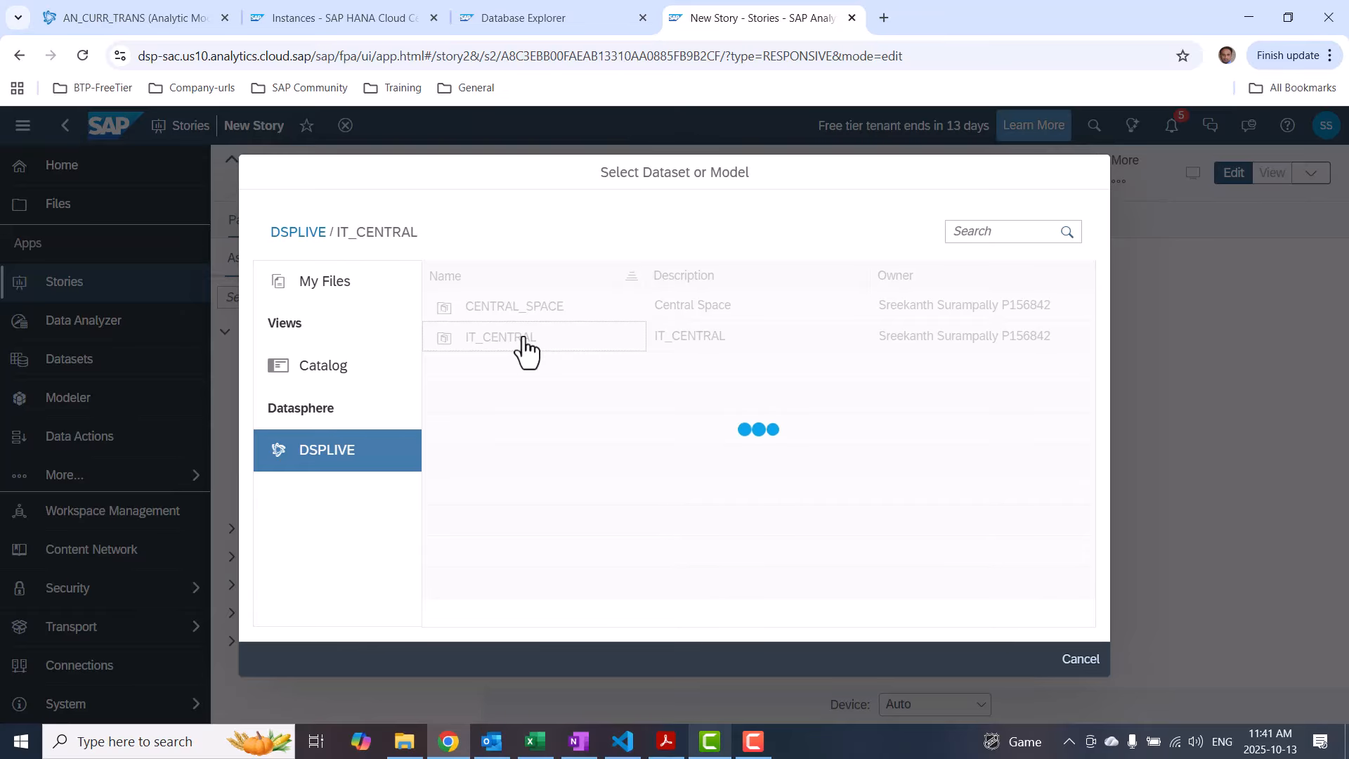
left_click(512, 318)
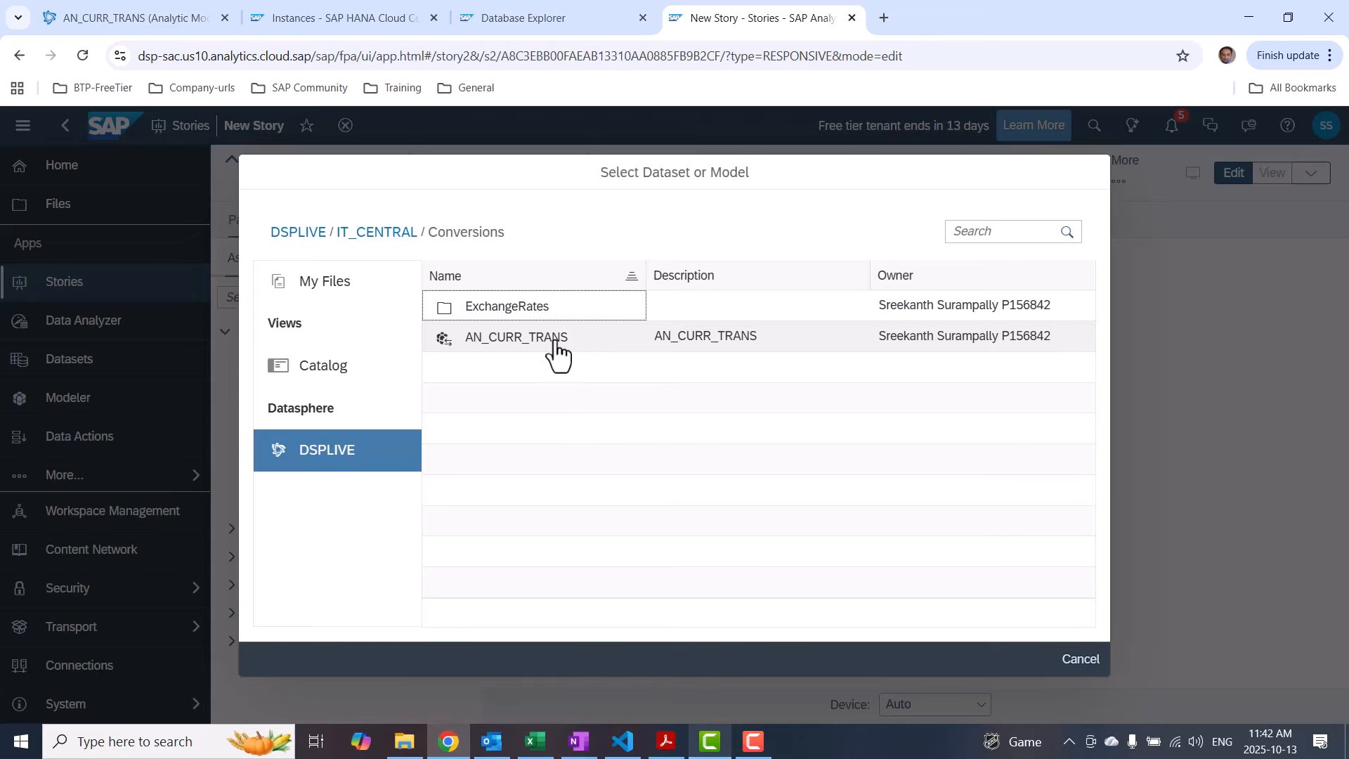
left_click(597, 349)
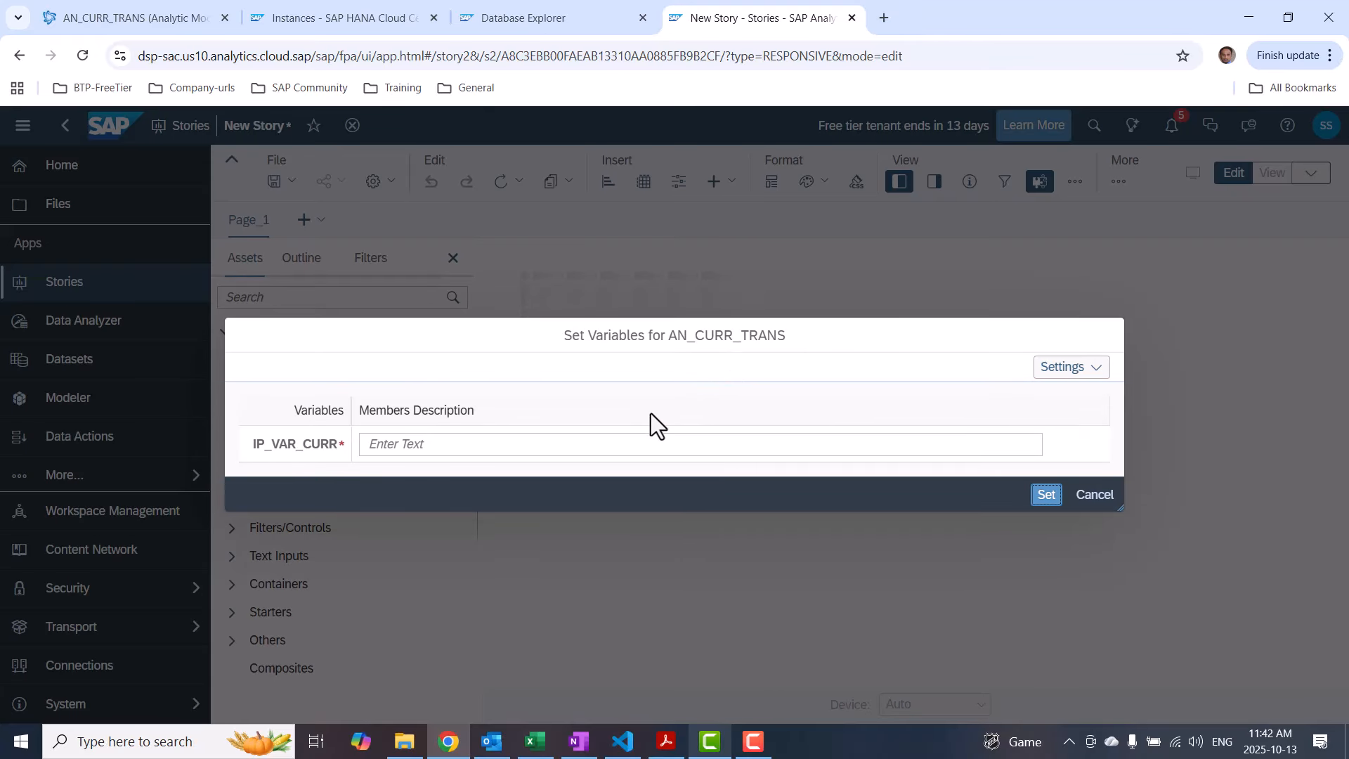
Set the story's IP_VAR_CURR variable for AN_CURR_TRANS to CAD
left_click(626, 444)
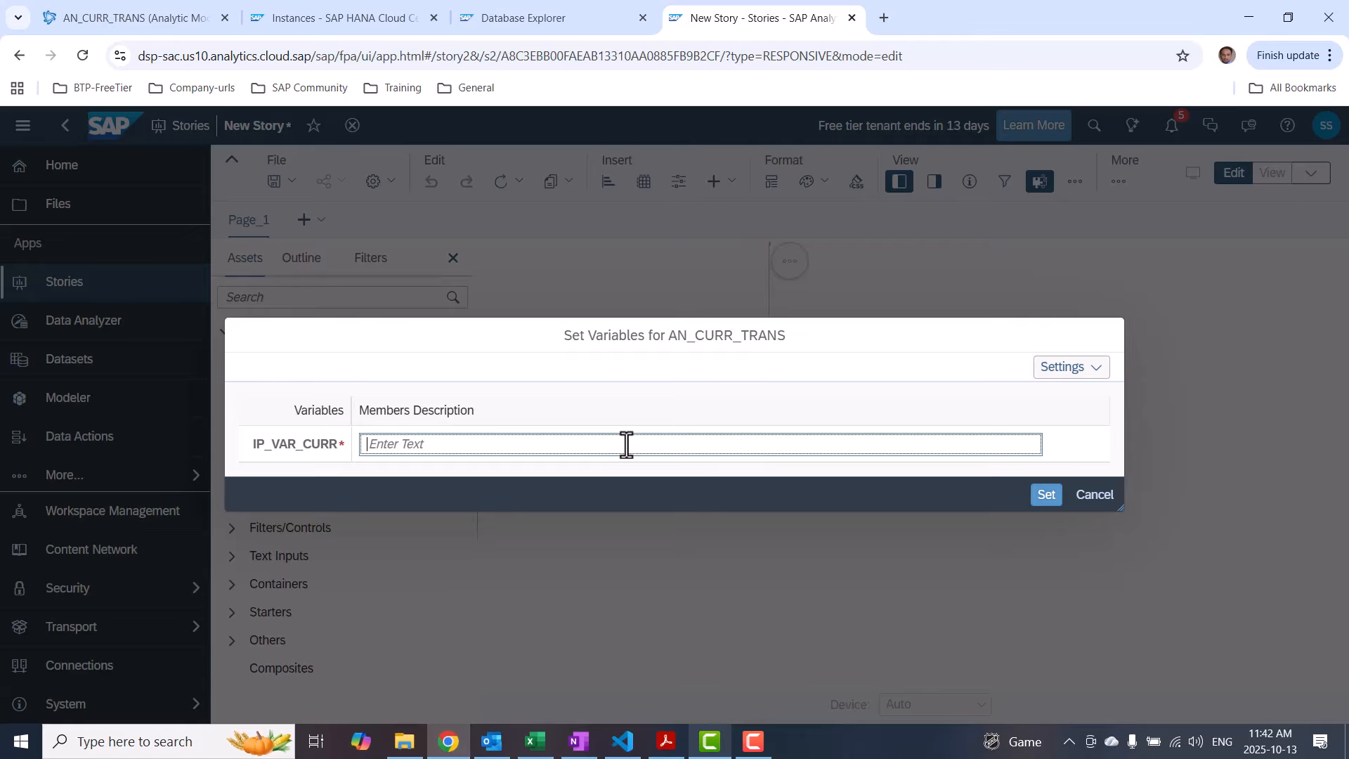
type("CAD")
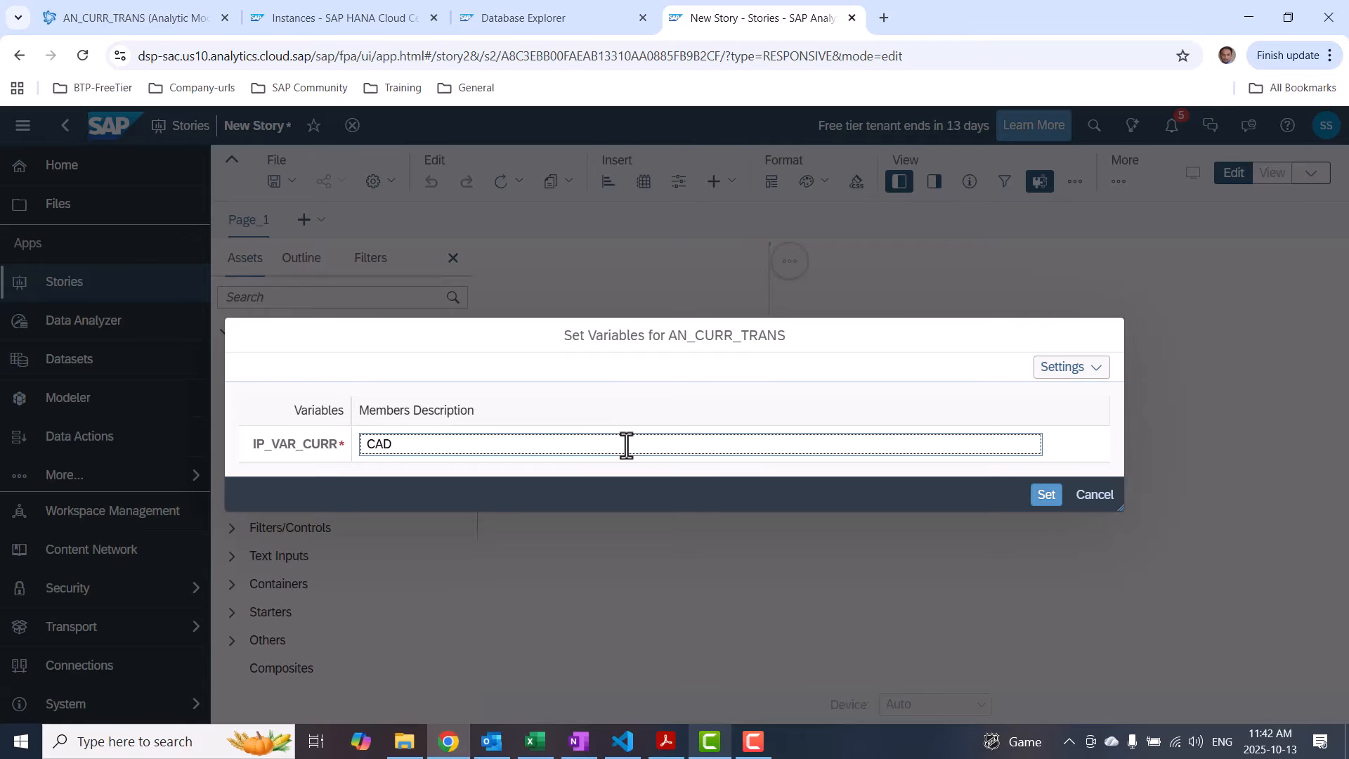
left_click(1046, 496)
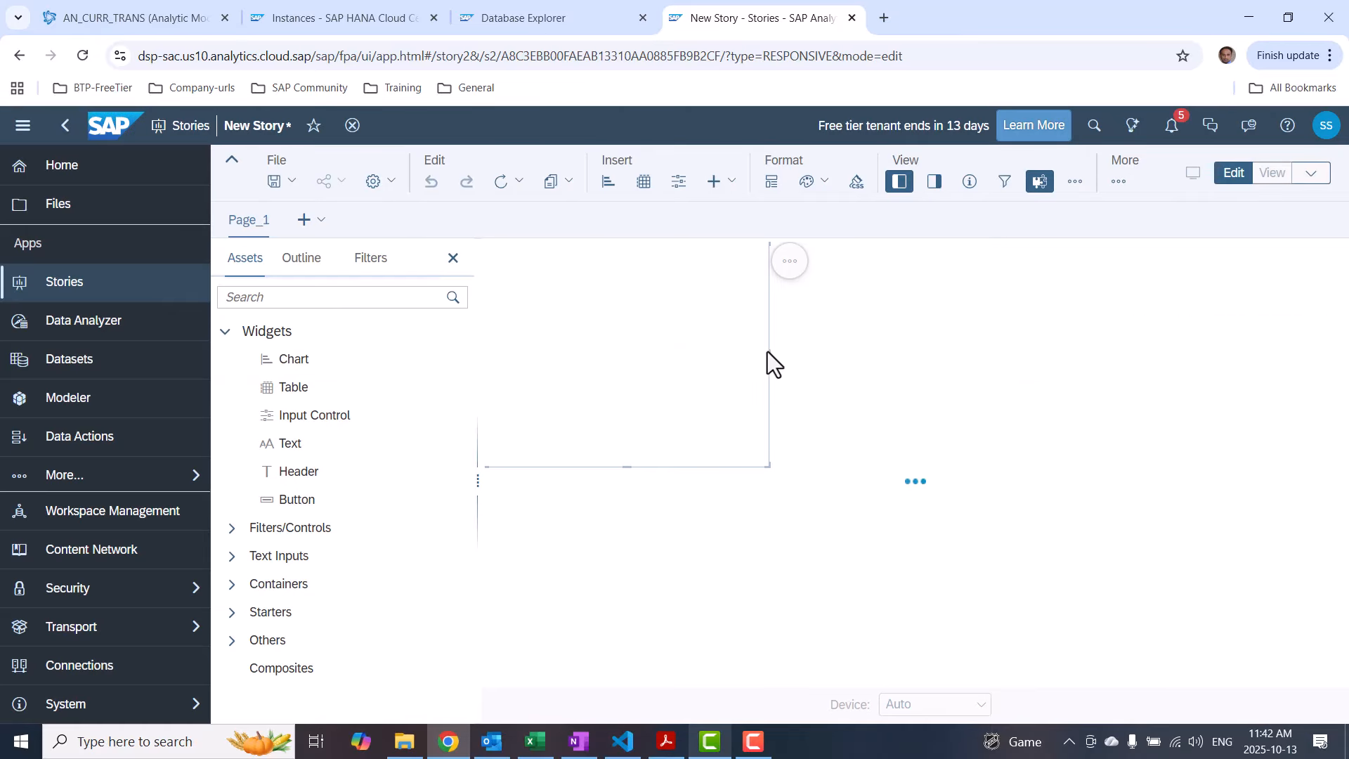
Show the table's builder settings and add the COMPANYCODE dimension to the table rows
left_click(933, 182)
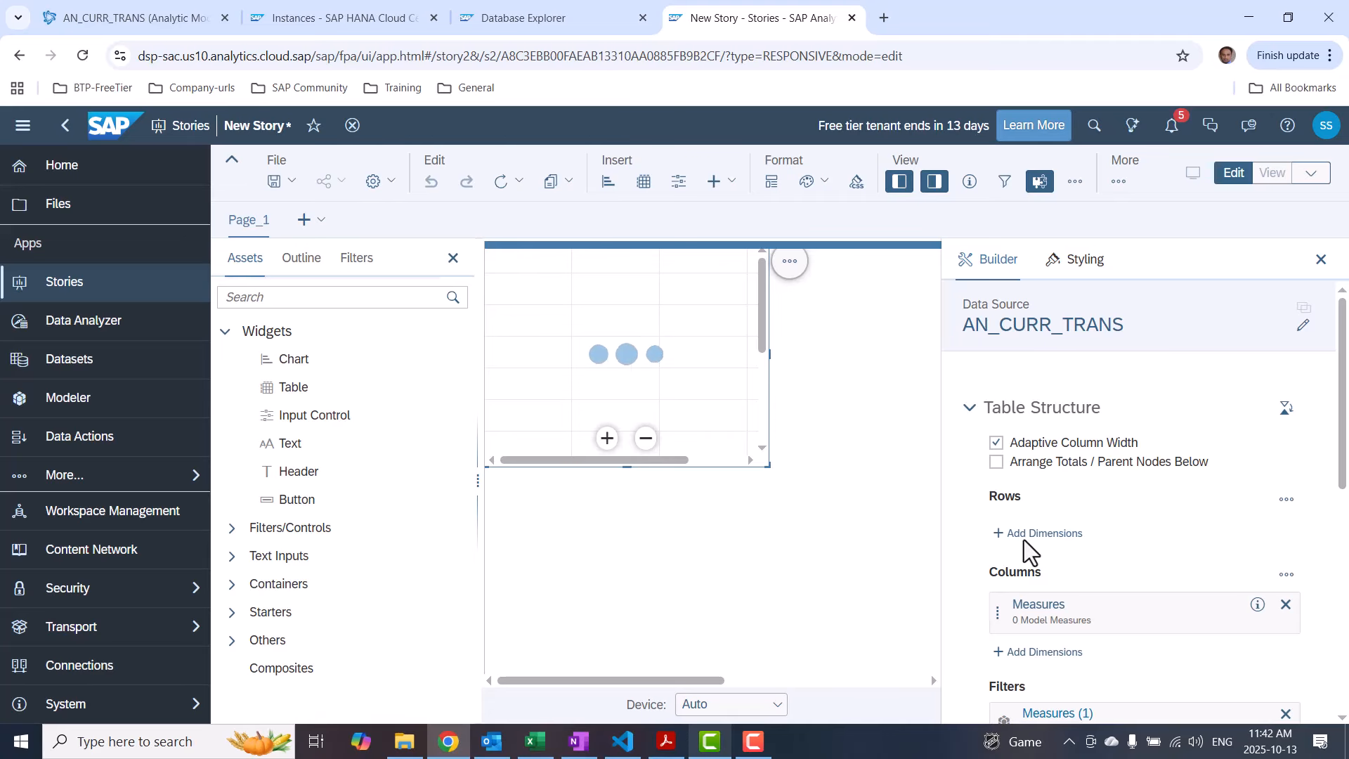
left_click(1052, 533)
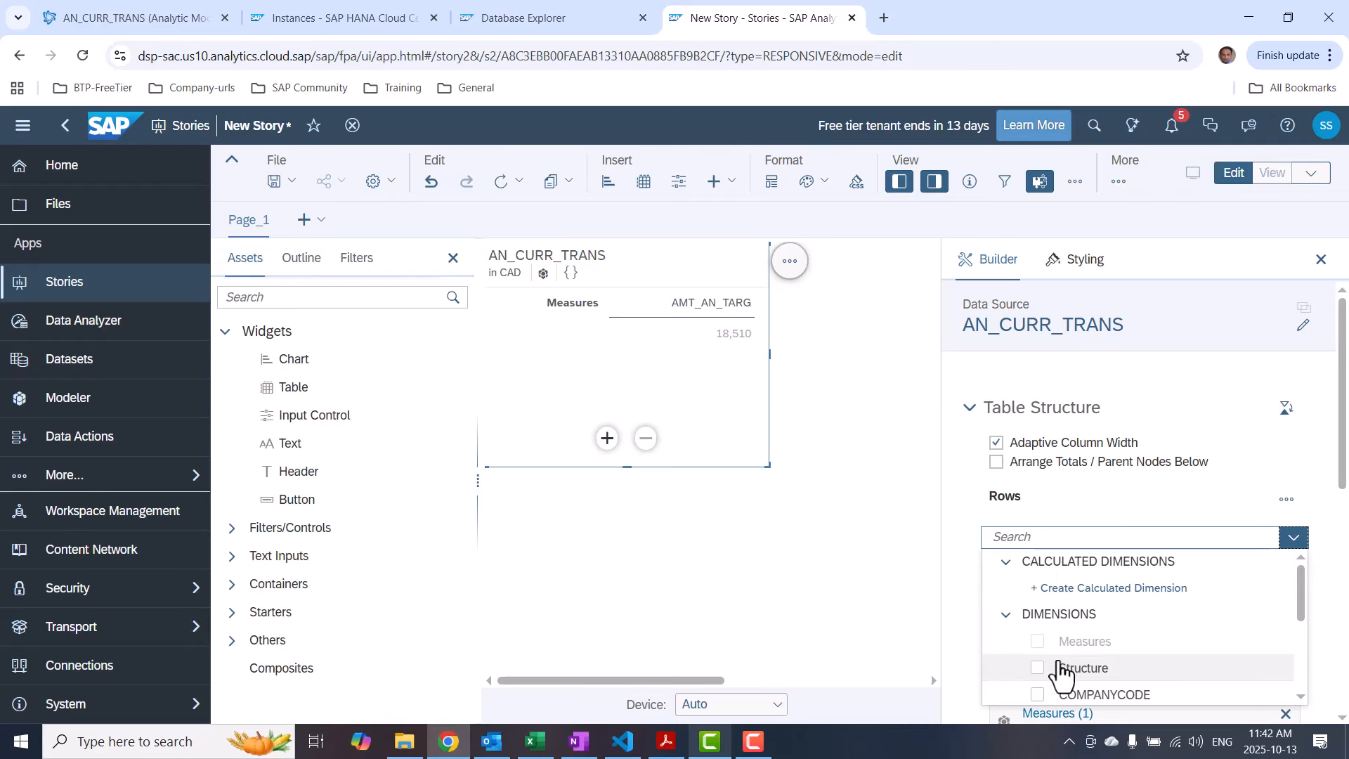
scroll(1032, 695, "down", 2)
left_click(1037, 606)
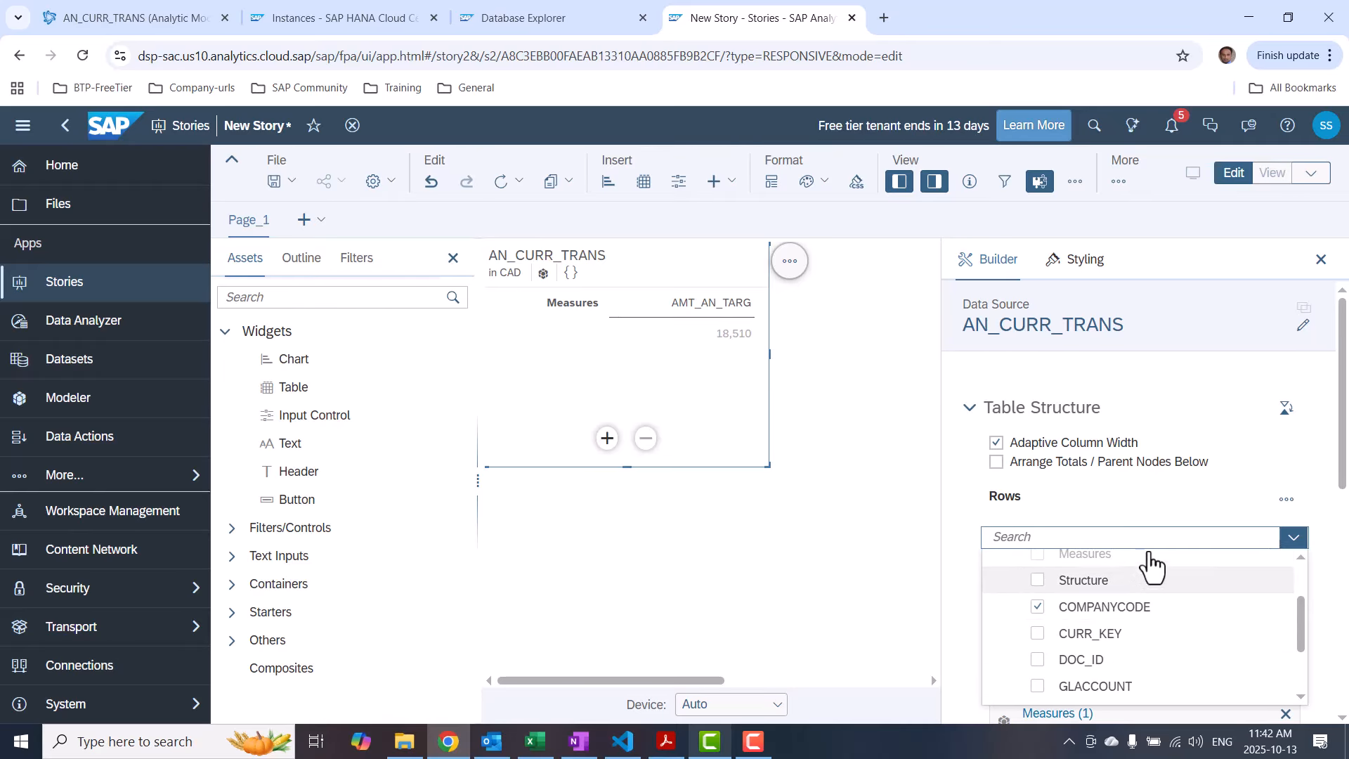
left_click(1268, 475)
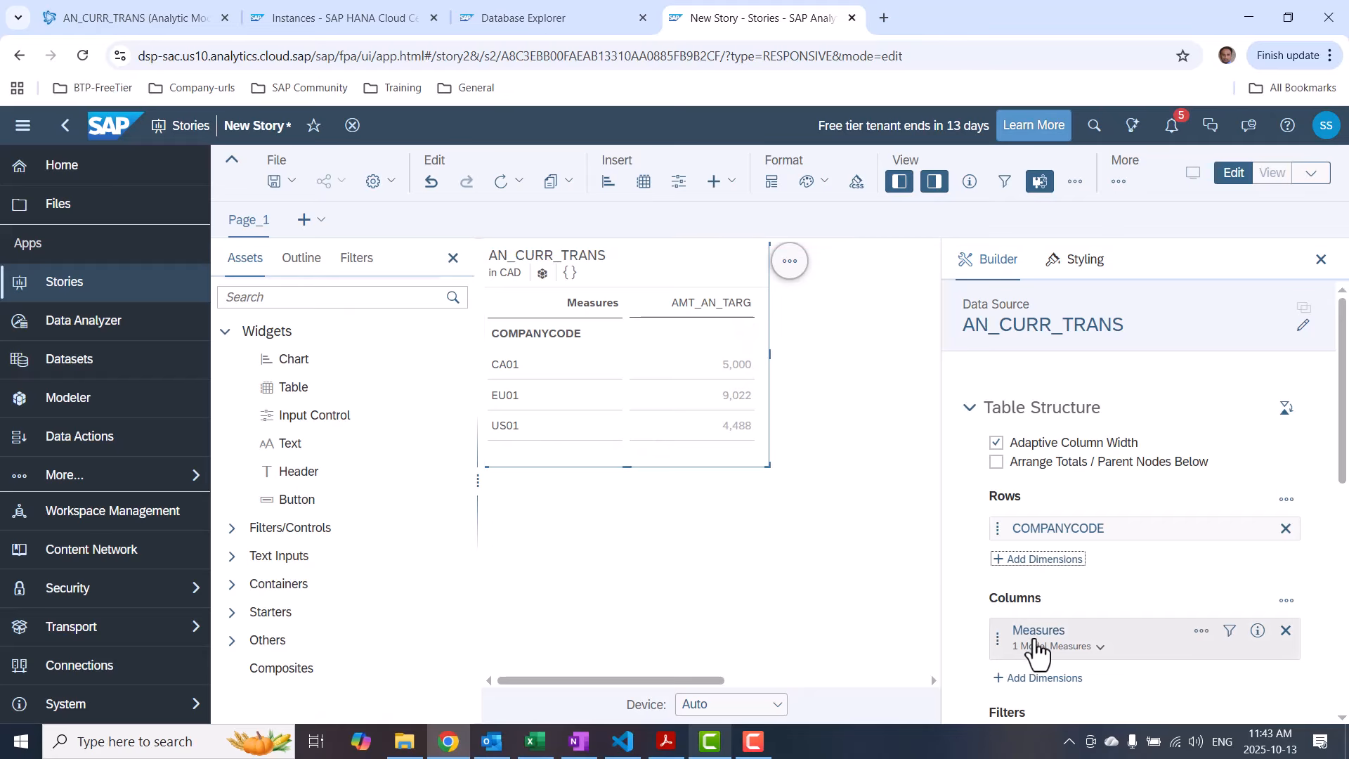
Include the INV_AMT measure alongside AMT_AN_TARG in the table's Measures filter
scroll(1040, 646, "down", 3)
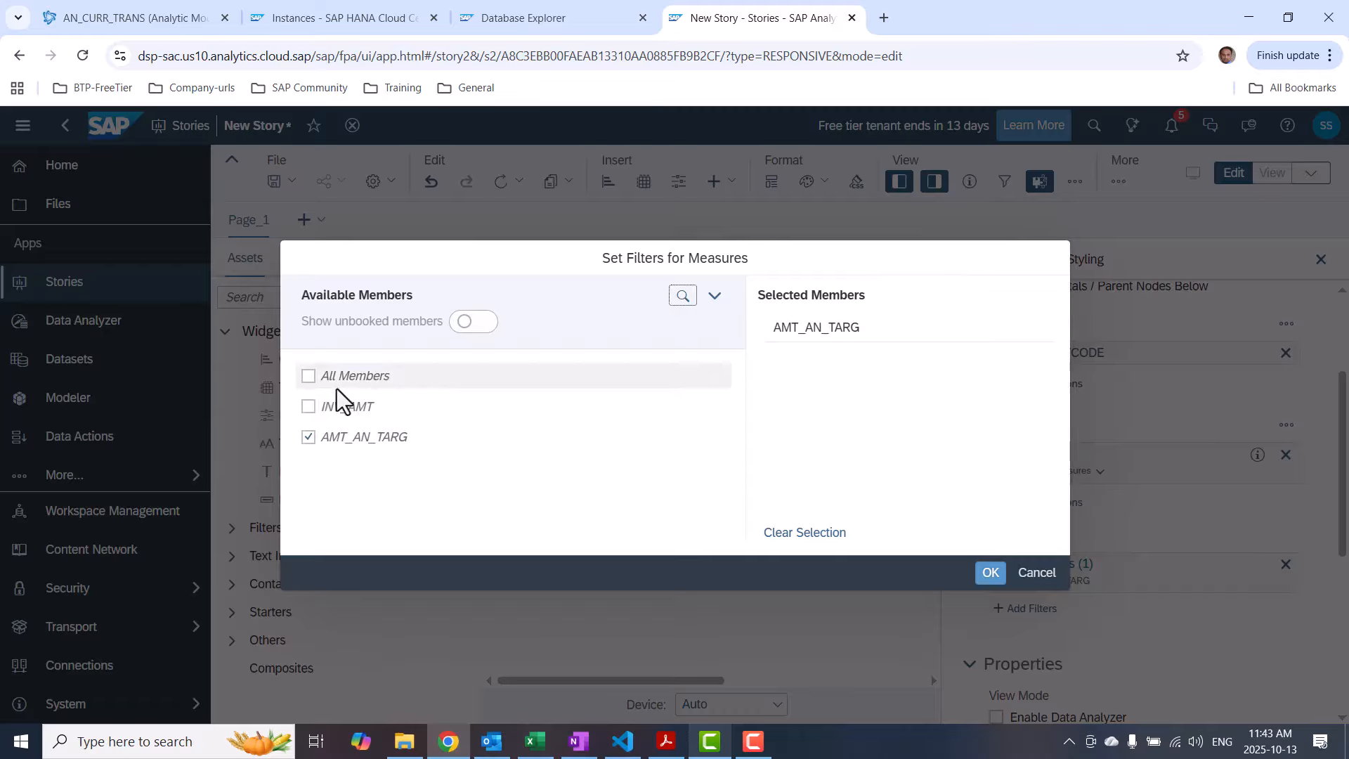
left_click(309, 407)
left_click(988, 573)
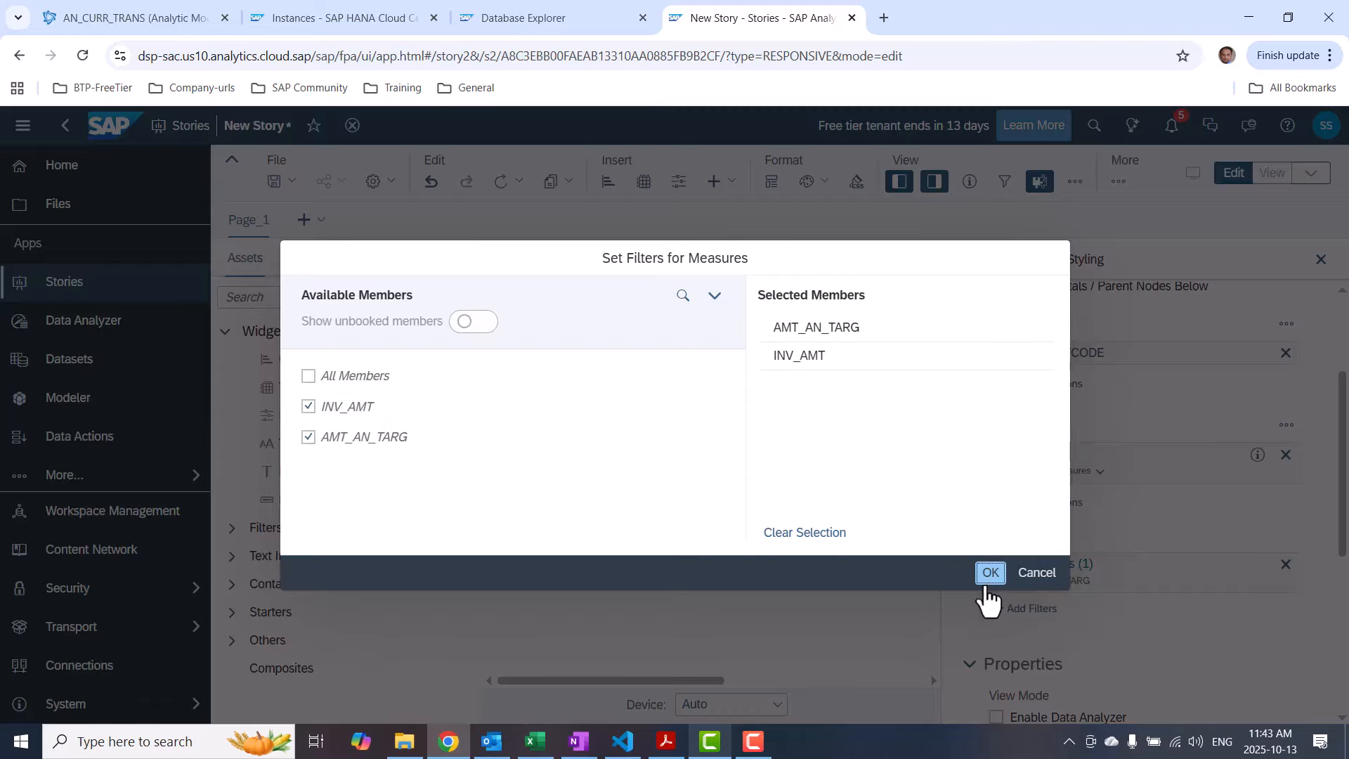
scroll(965, 589, "up", 2)
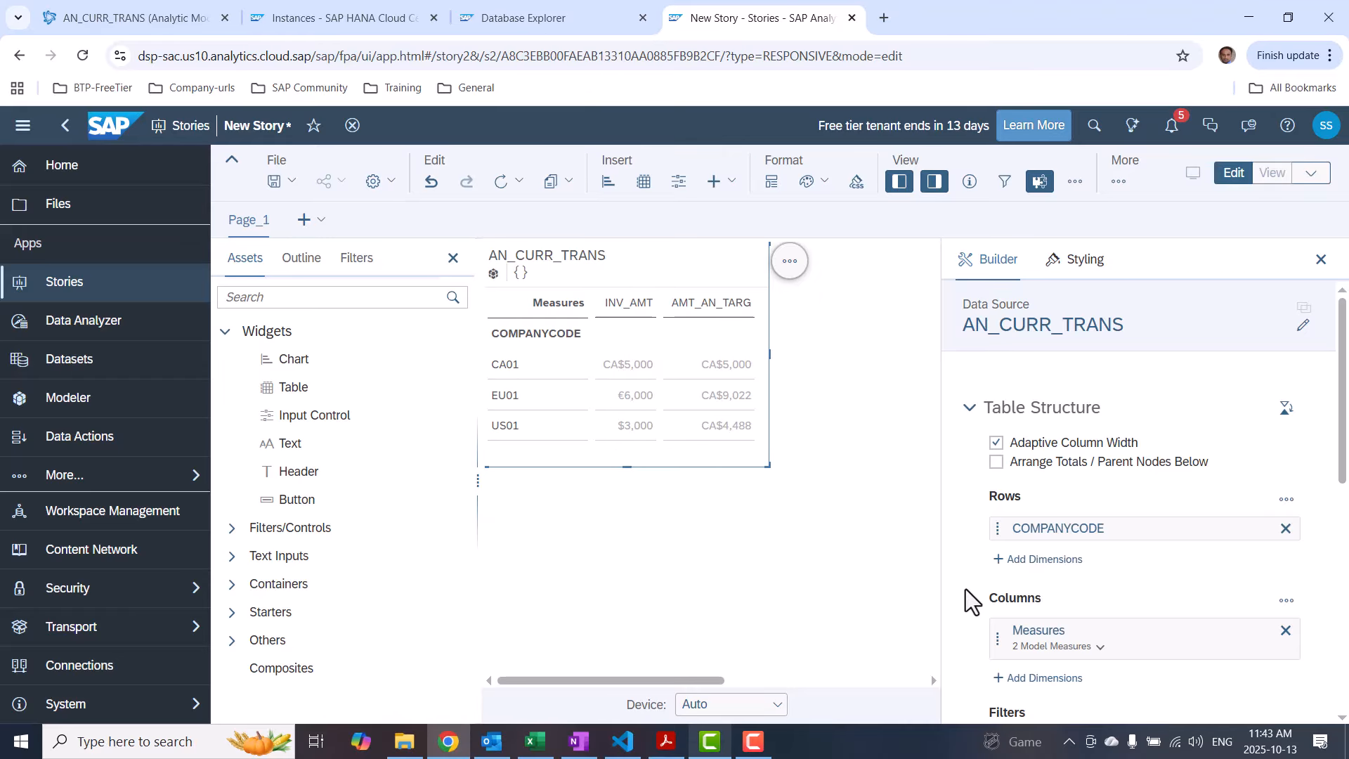
Switch to SAP Datasphere and look through the measure types available for adding to the analytic model AN_CURR_TRANS
left_click(78, 18)
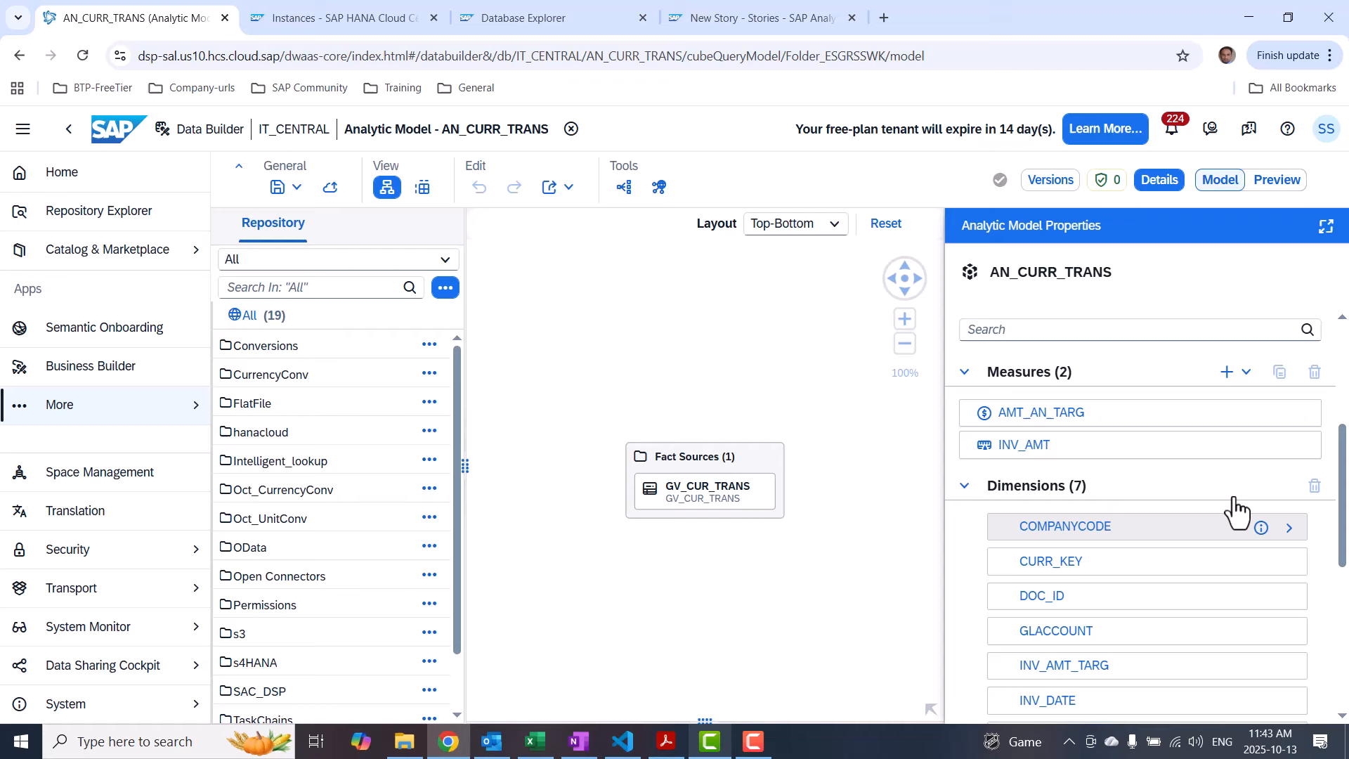
left_click(1245, 373)
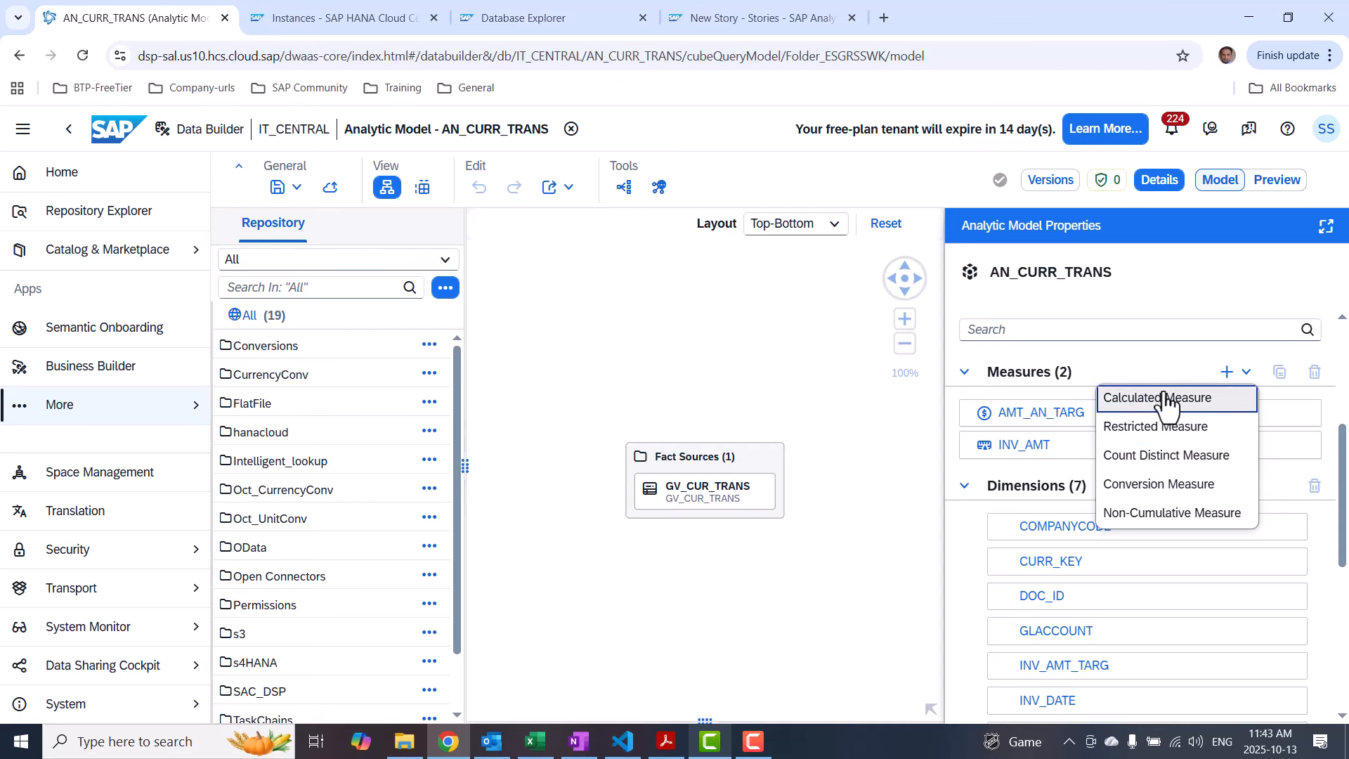
left_click(780, 347)
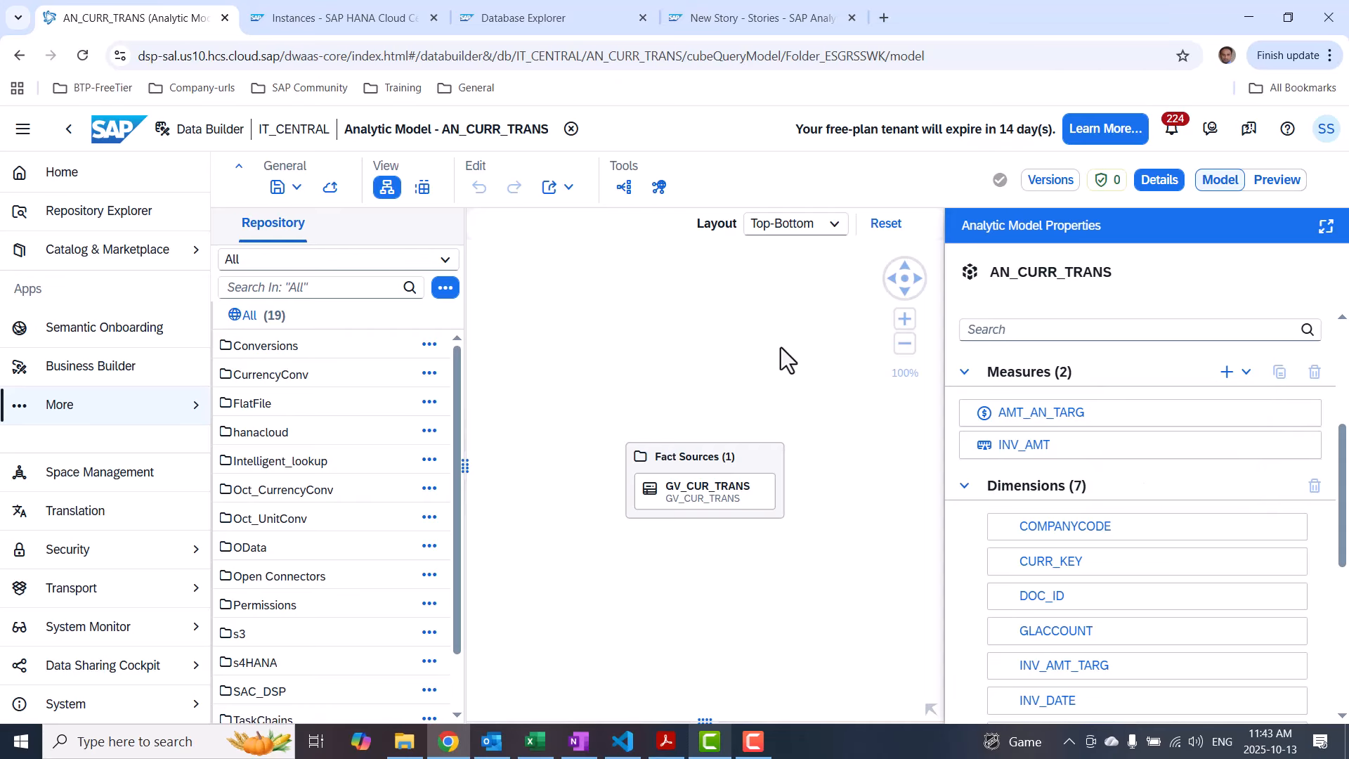